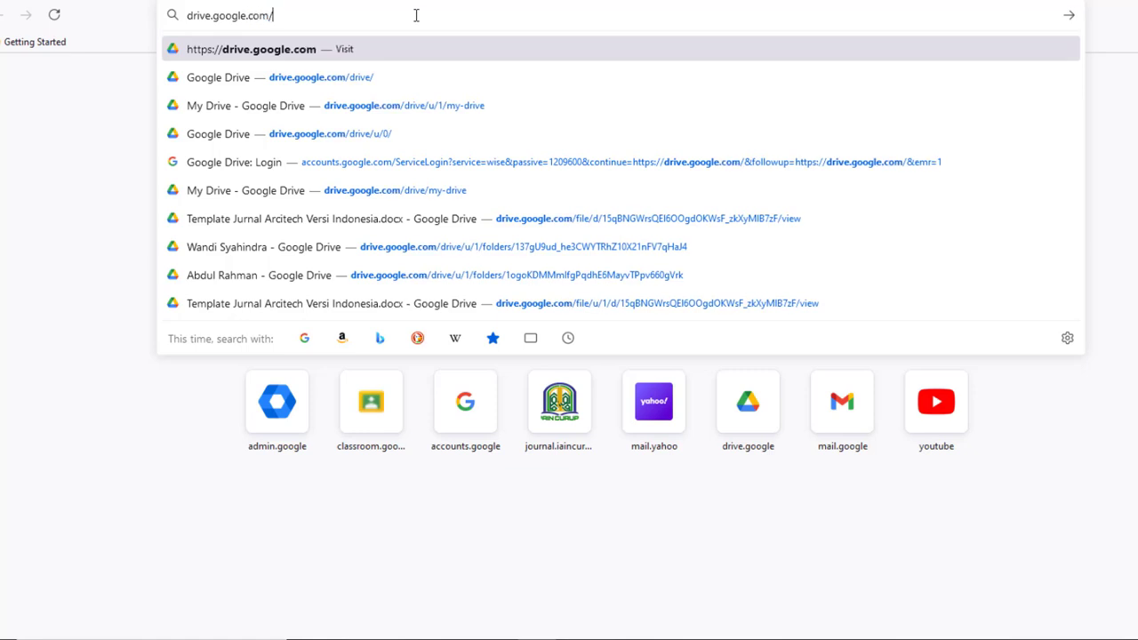
Open My Drive and reveal the Google Forms choices: Blank form, Blank quiz, From a template
key(Return)
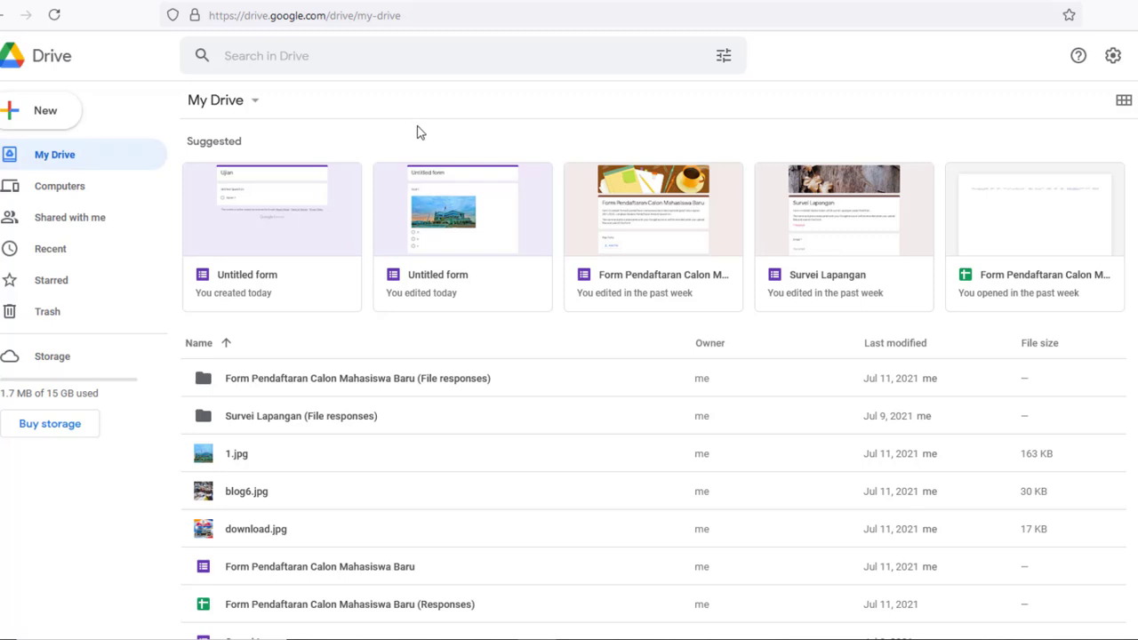
click(12, 117)
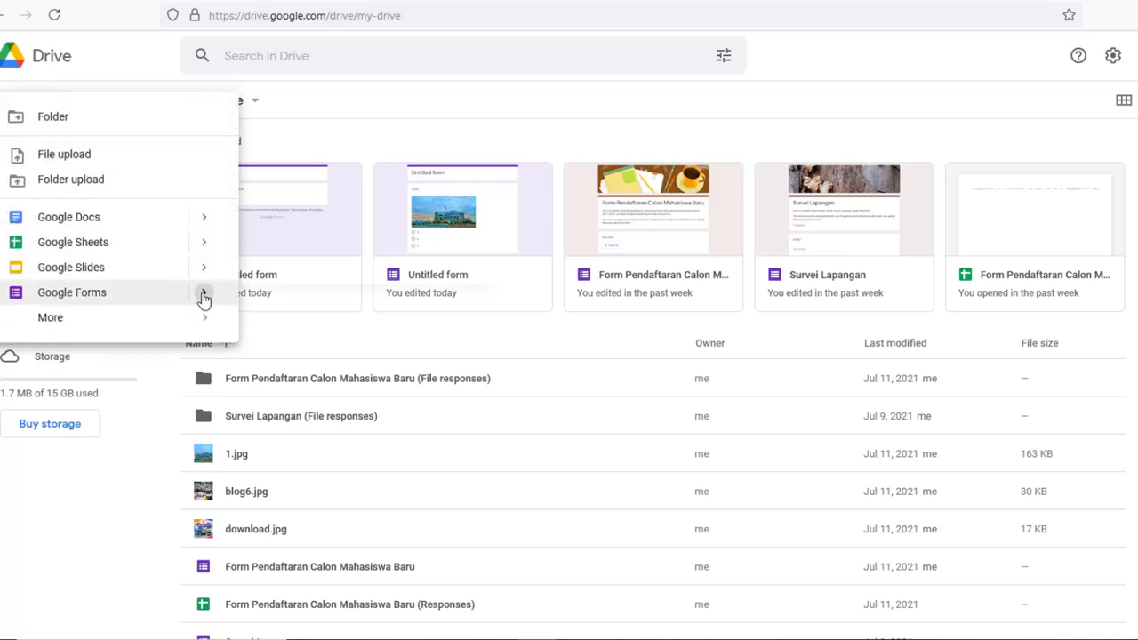
mouse_move(204, 293)
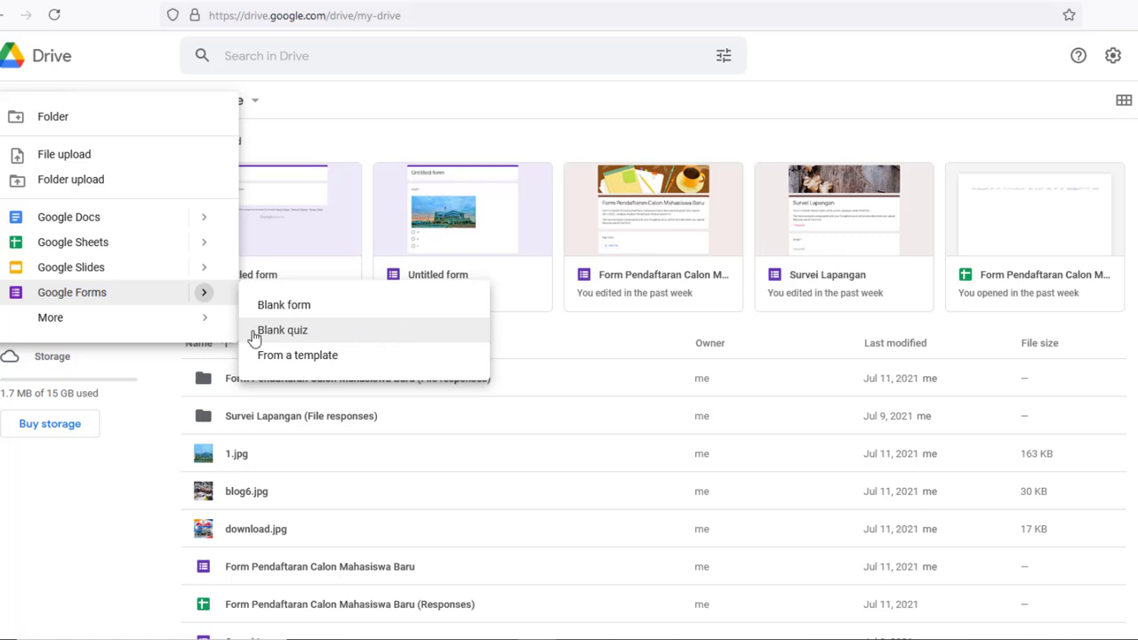
Create a blank quiz with description 'Ujian pada siswa/mahasiswa jurusan komputer'
click(392, 337)
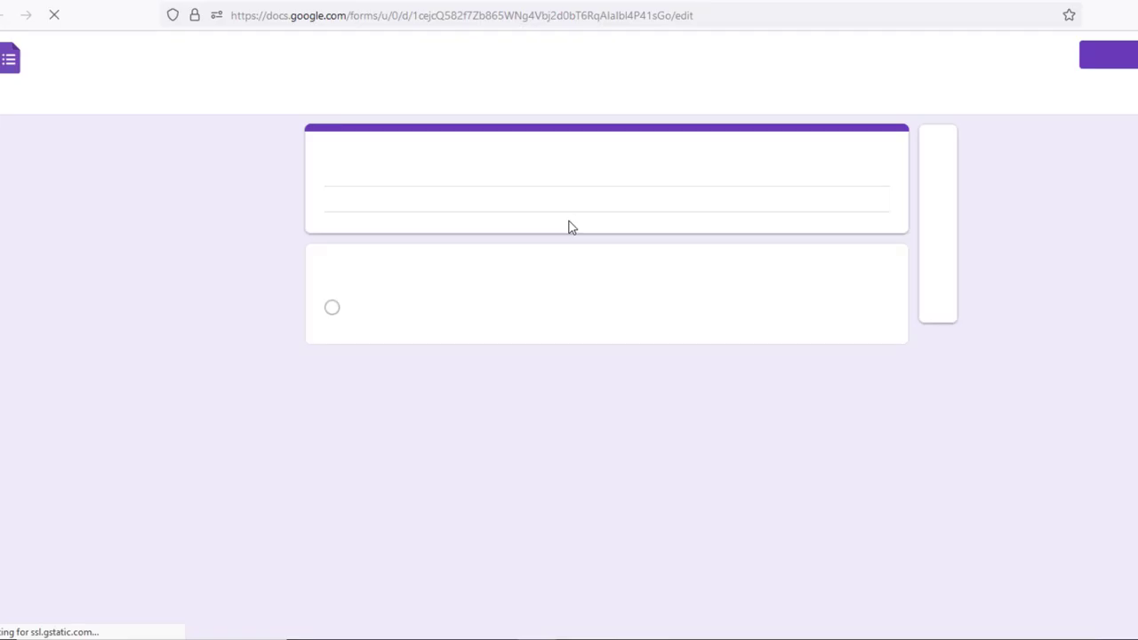
click(422, 164)
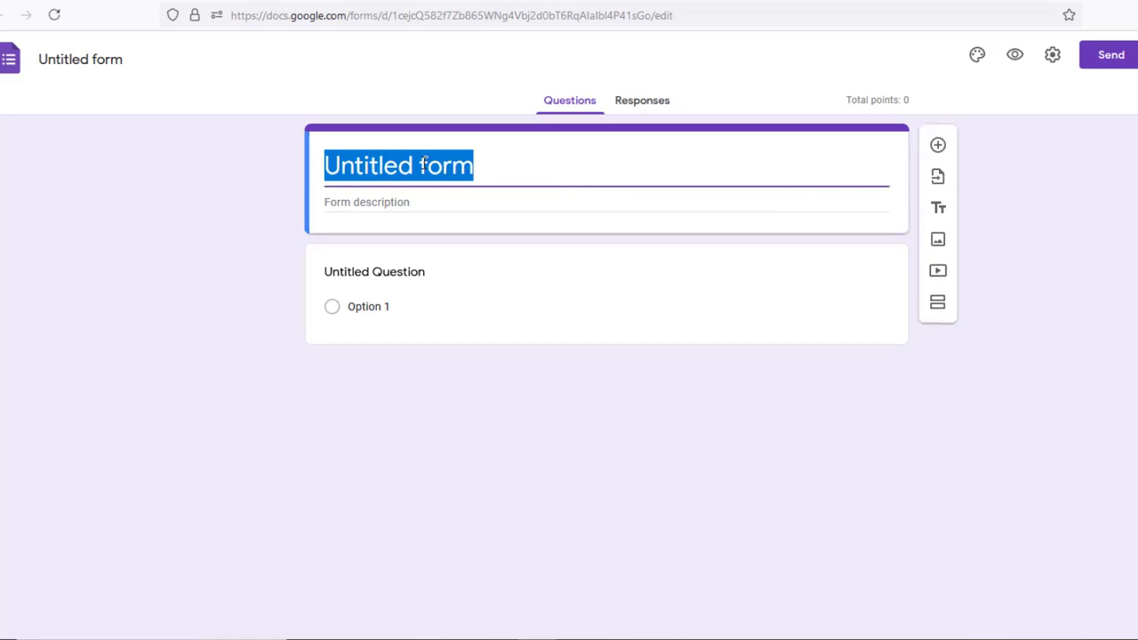
text(Uji)
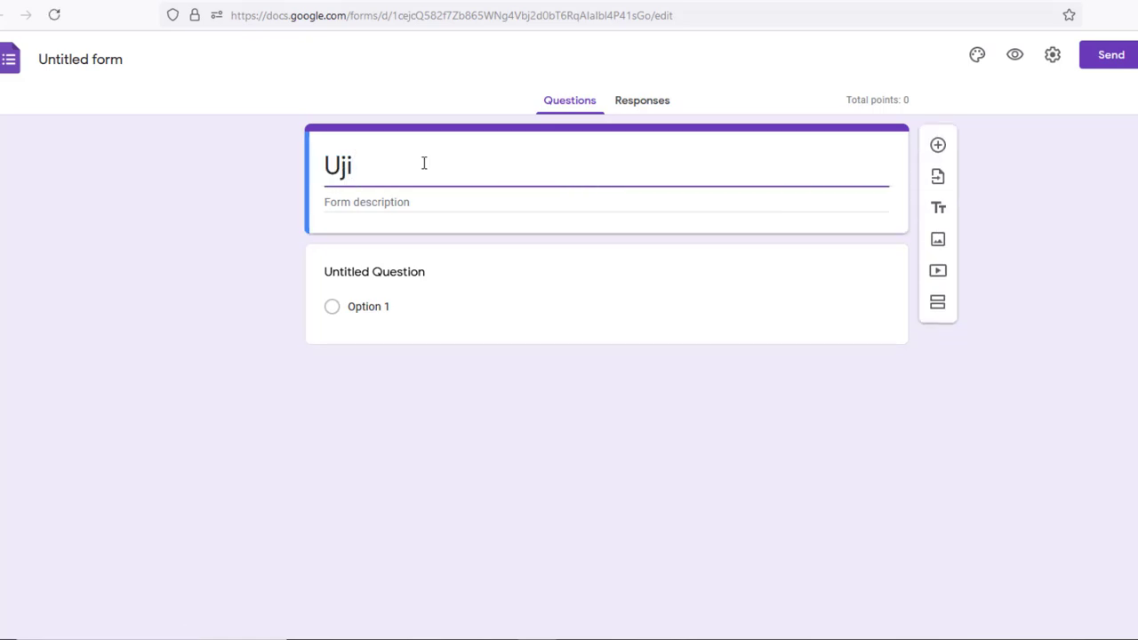
text(an Online)
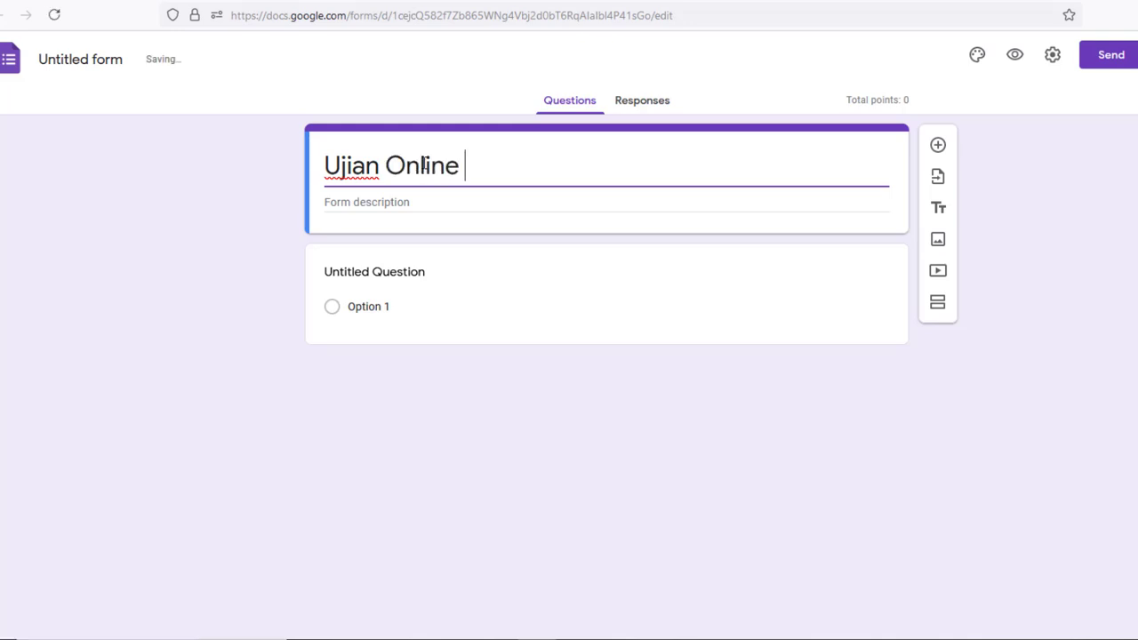
text( Komputer)
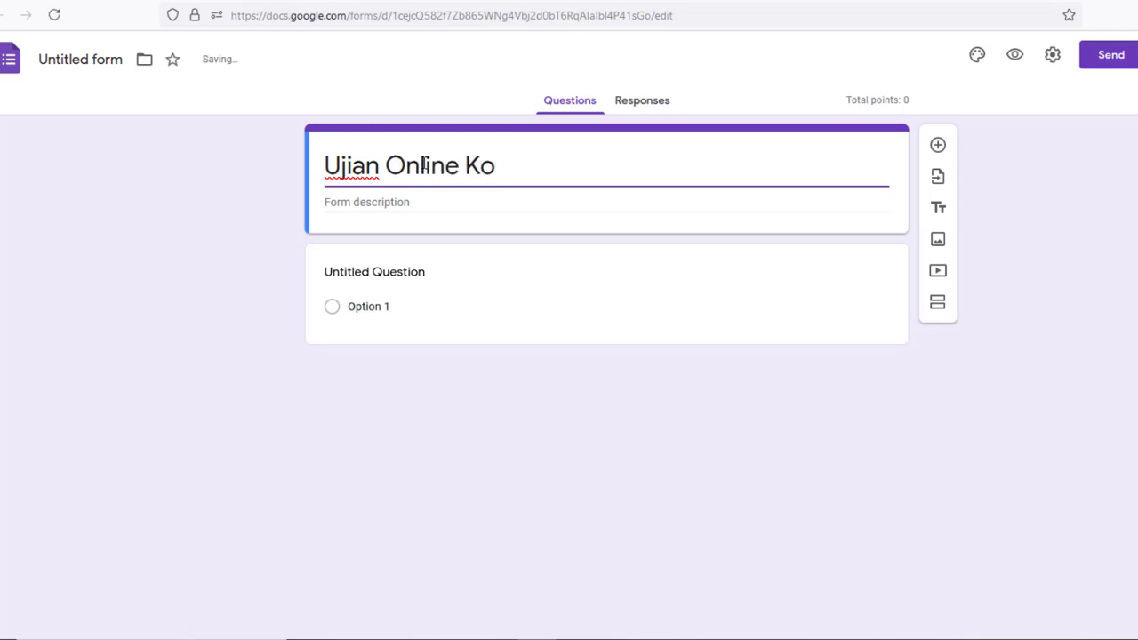
click(395, 201)
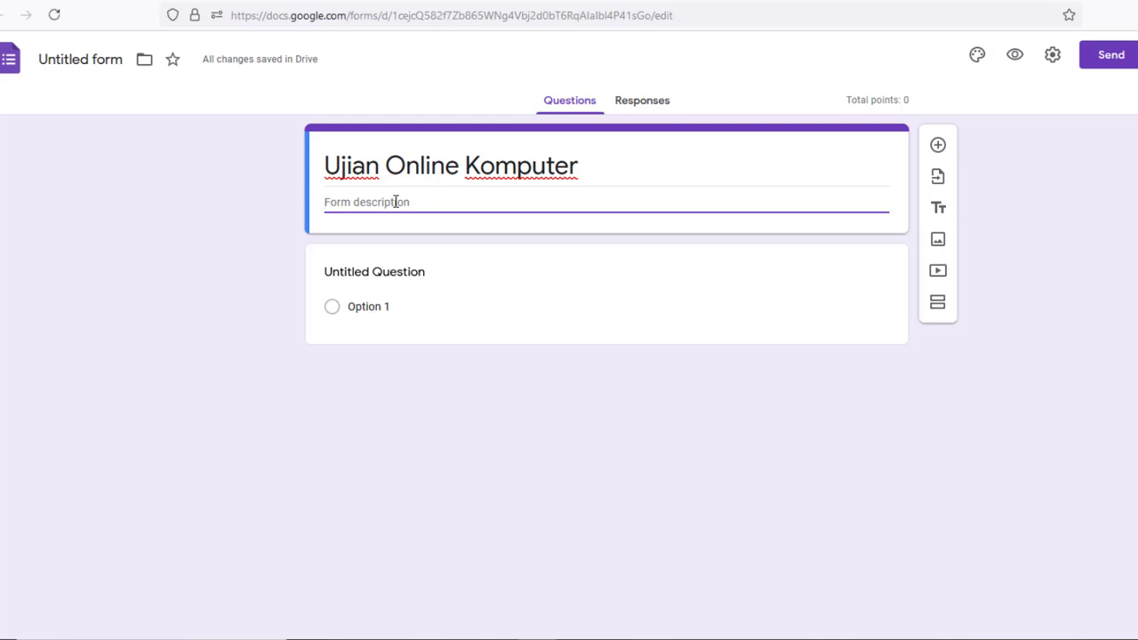
text(Ujian)
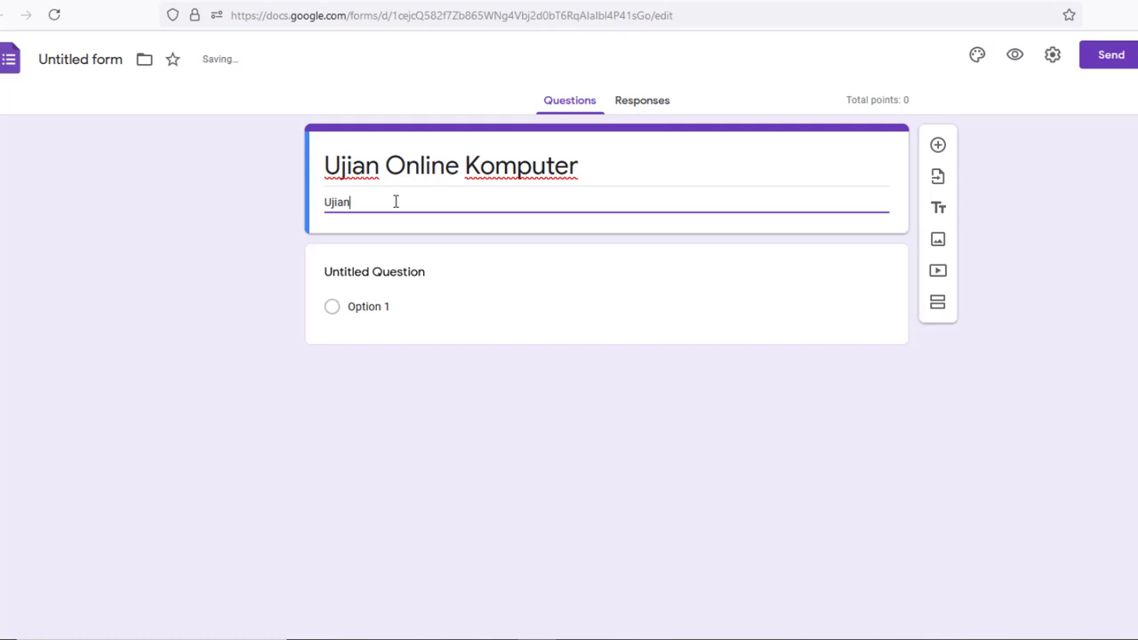
text( pada siswa/mahasiswa )
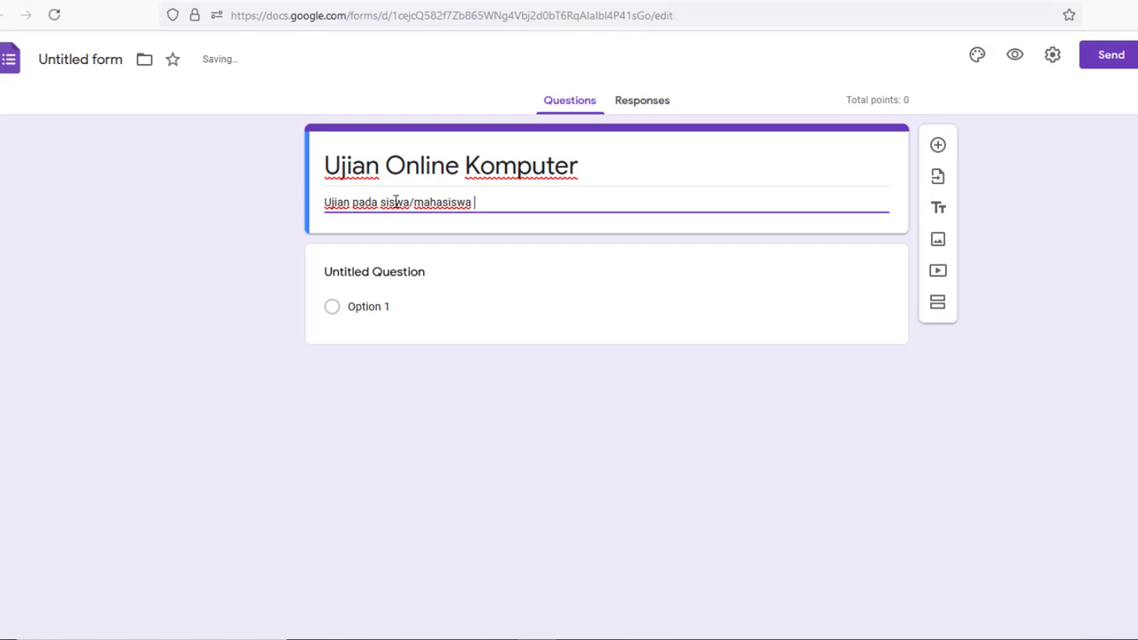
text(j)
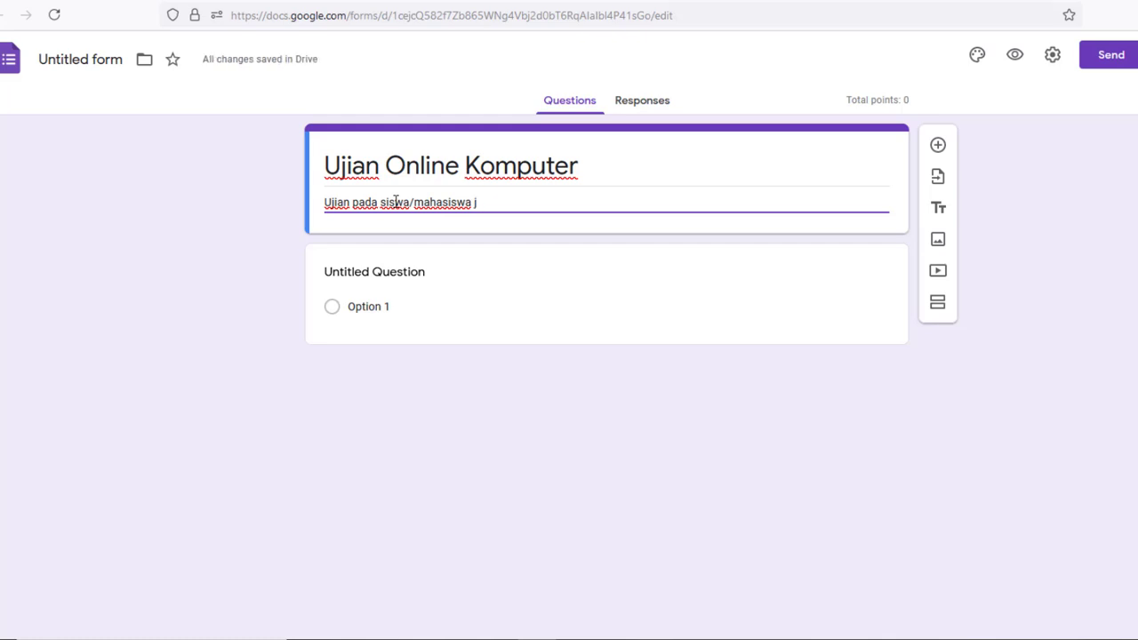
text(urusan ko)
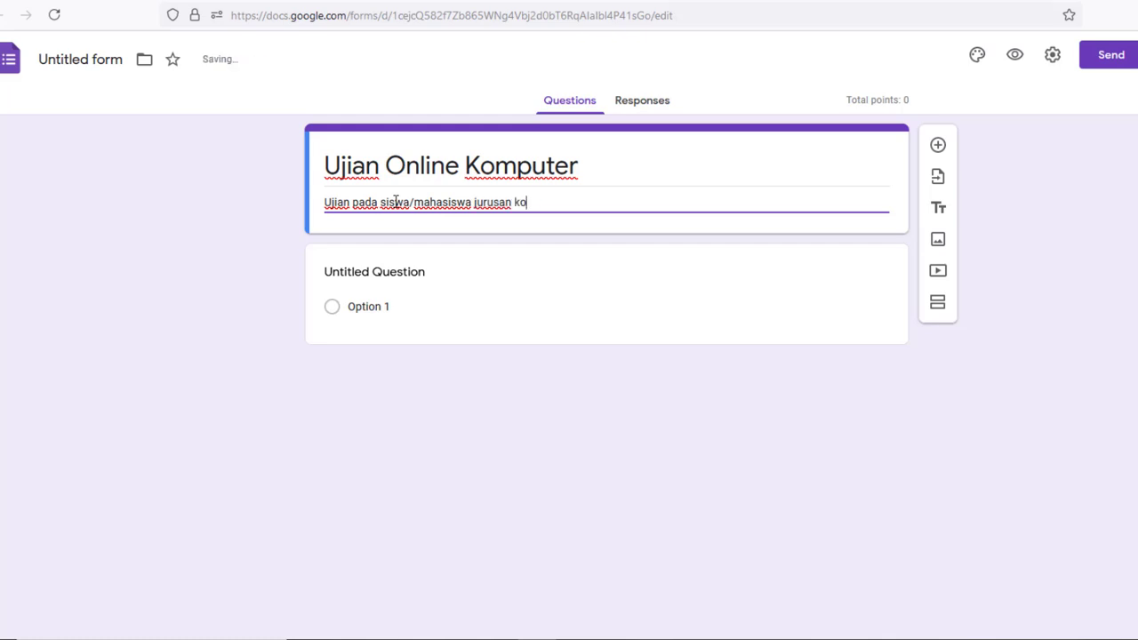
text(mputer)
key(BackSpace)
text(uter)
key(BackSpace)
key(BackSpace)
key(BackSpace)
key(BackSpace)
key(BackSpace)
Change the quiz title from 'Ujian Online Komputer' to 'Ujian Online TIK'
triple_click(601, 168)
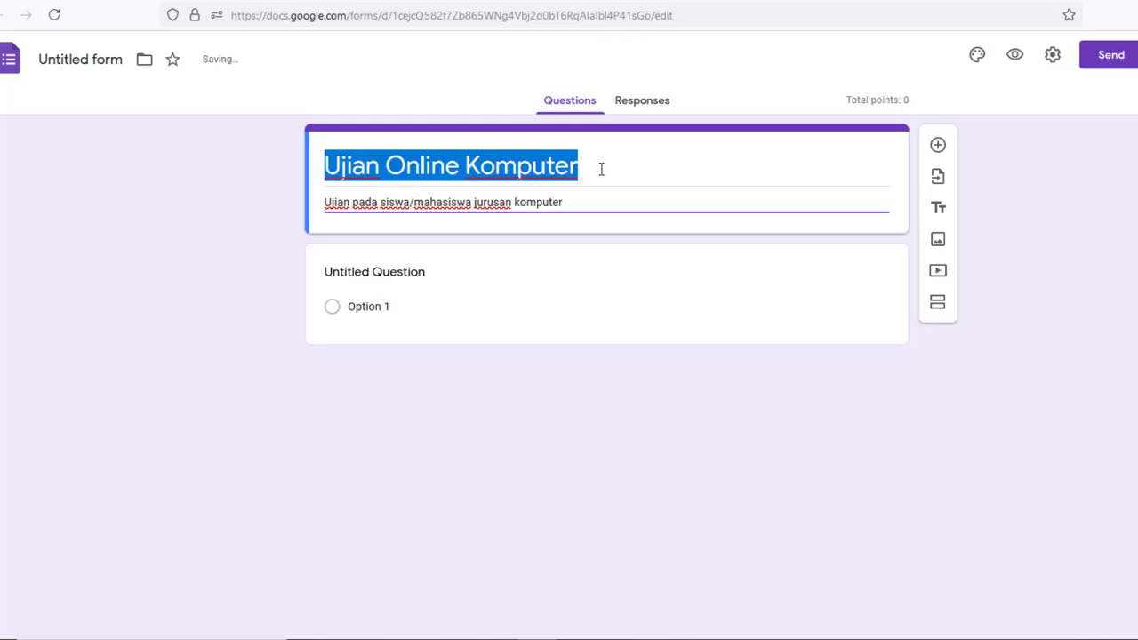
click(602, 169)
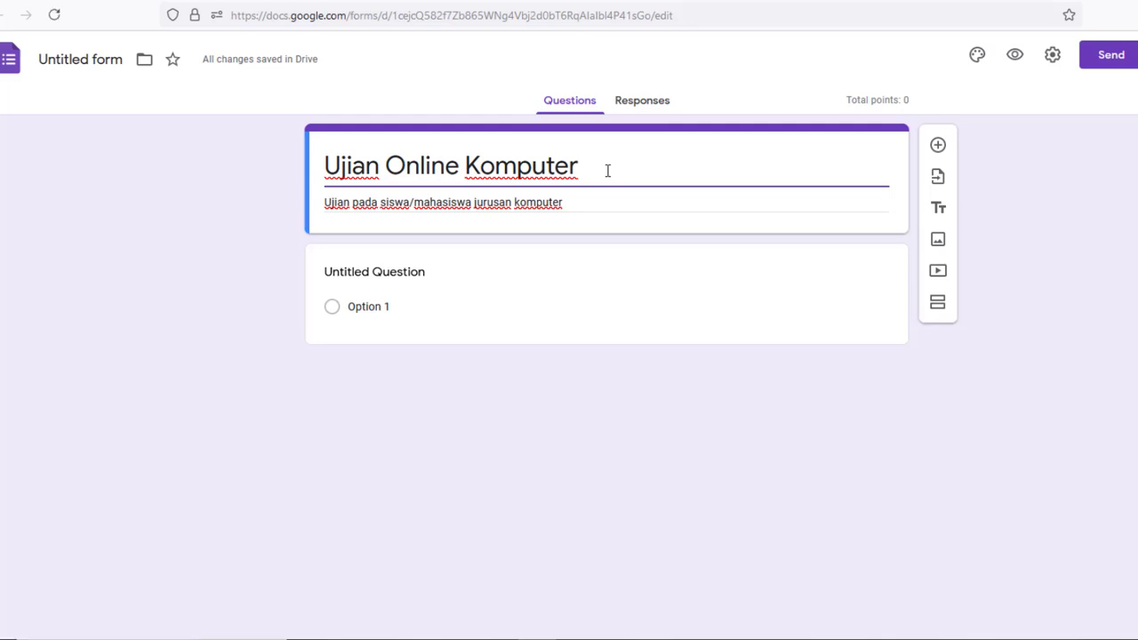
key(BackSpace)
key(BackSpace)
key(BackSpace)
key(BackSpace)
key(BackSpace)
key(BackSpace)
key(BackSpace)
key(BackSpace)
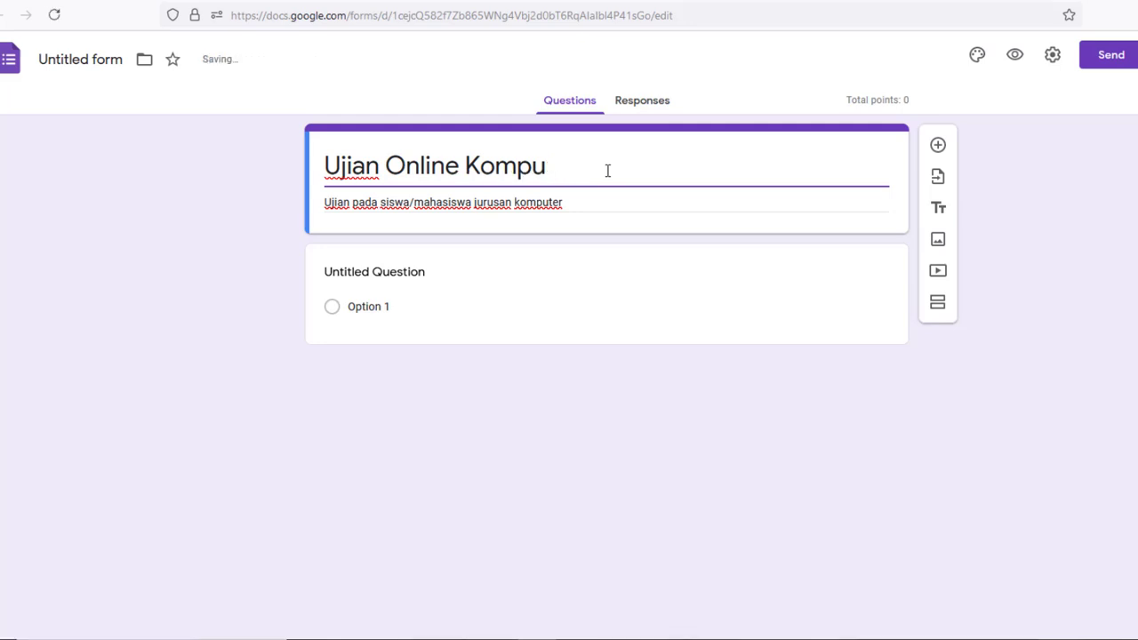
text(T)
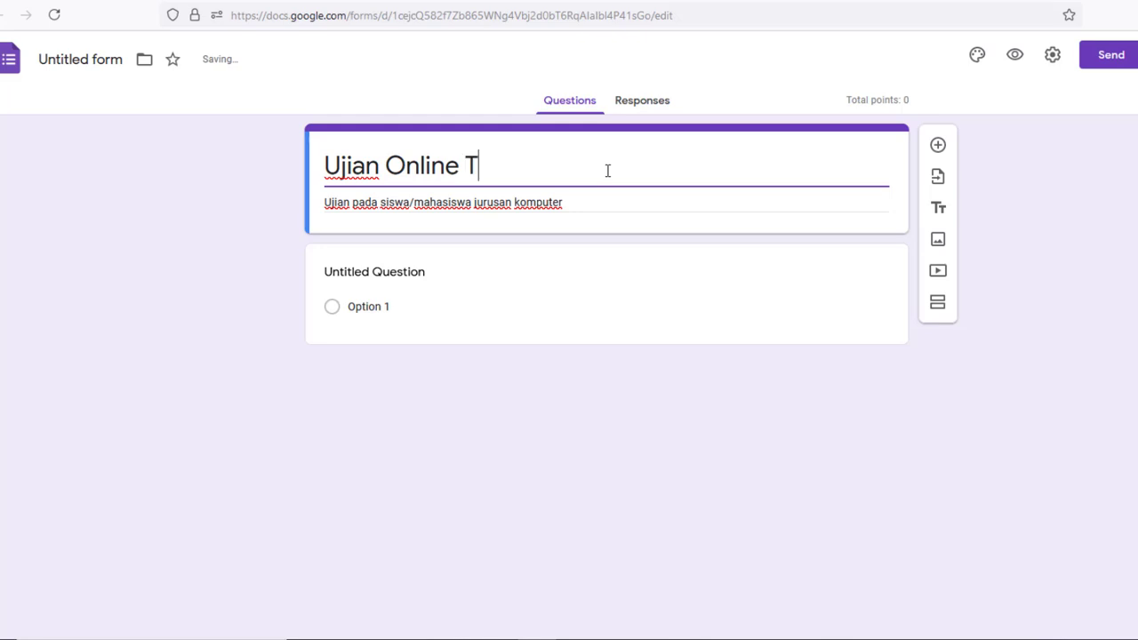
text(IK)
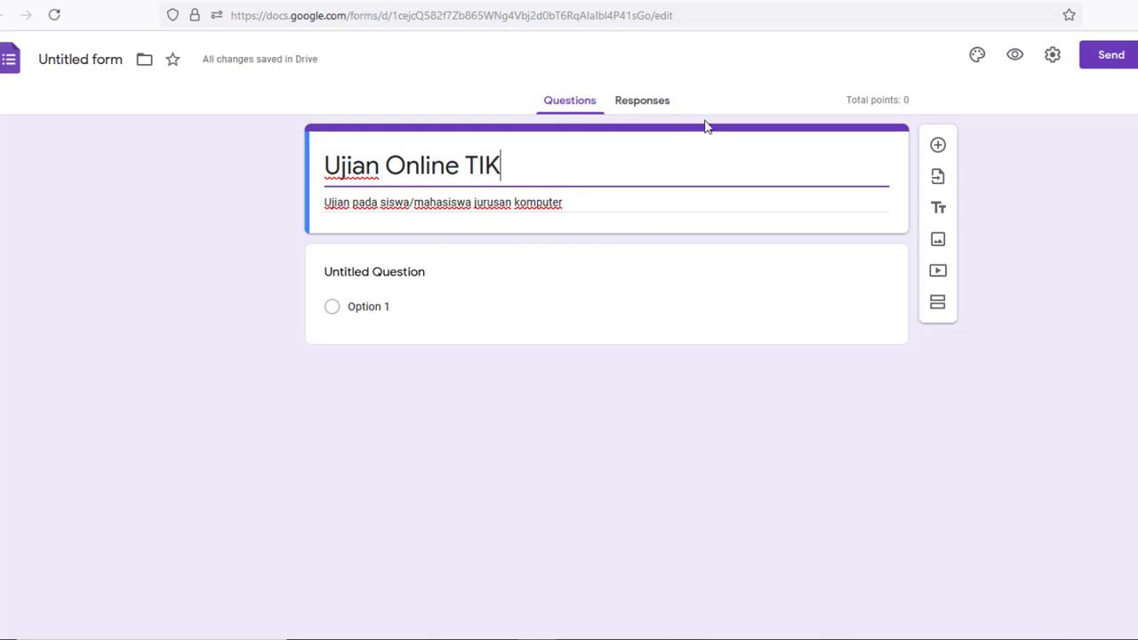
click(775, 64)
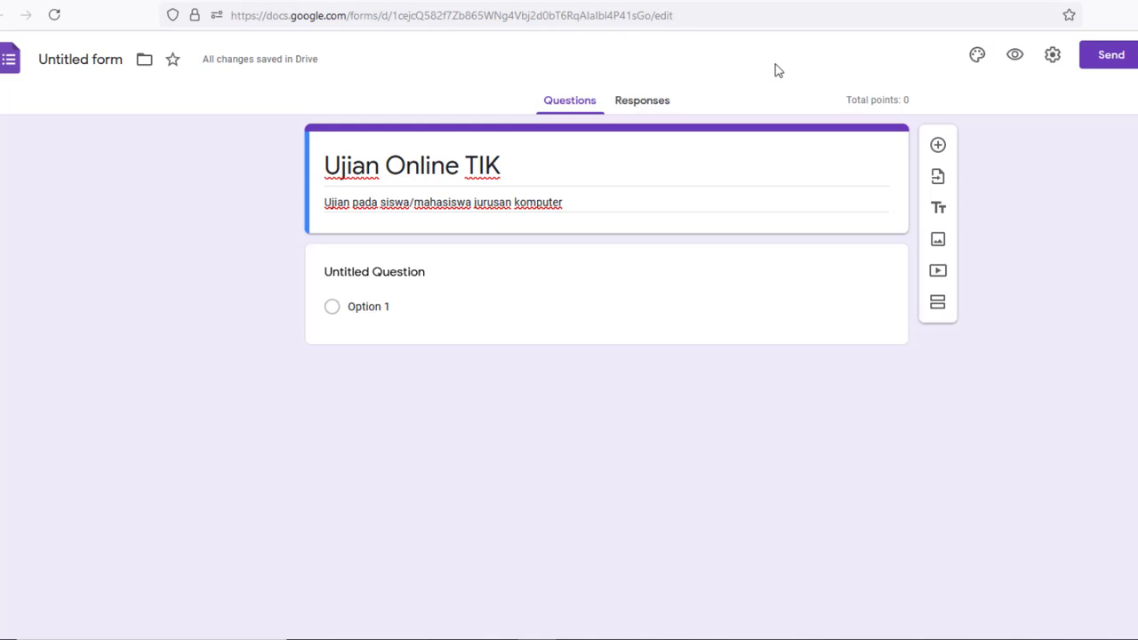
Set the header to the open-book pages heart photo, then bring up the form's Settings
click(977, 55)
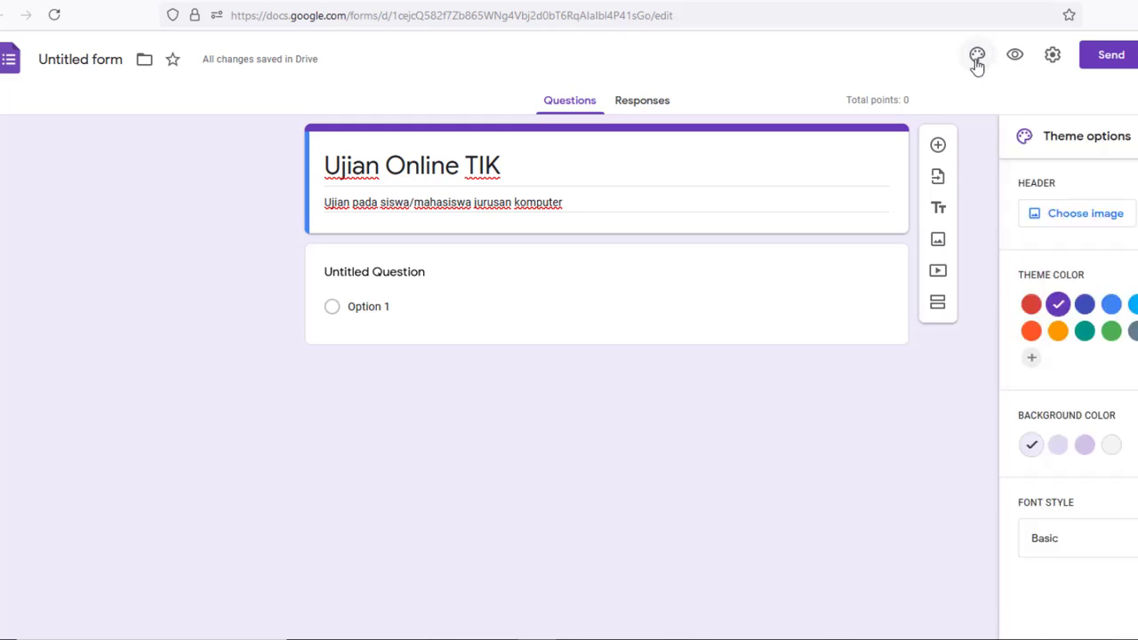
click(1086, 213)
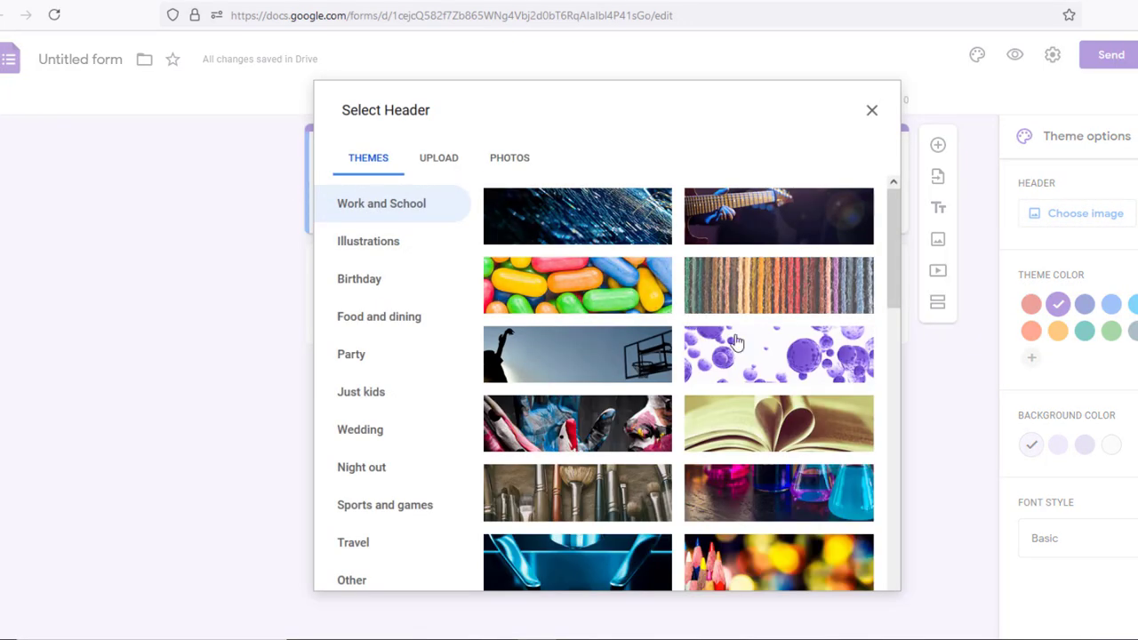
click(751, 431)
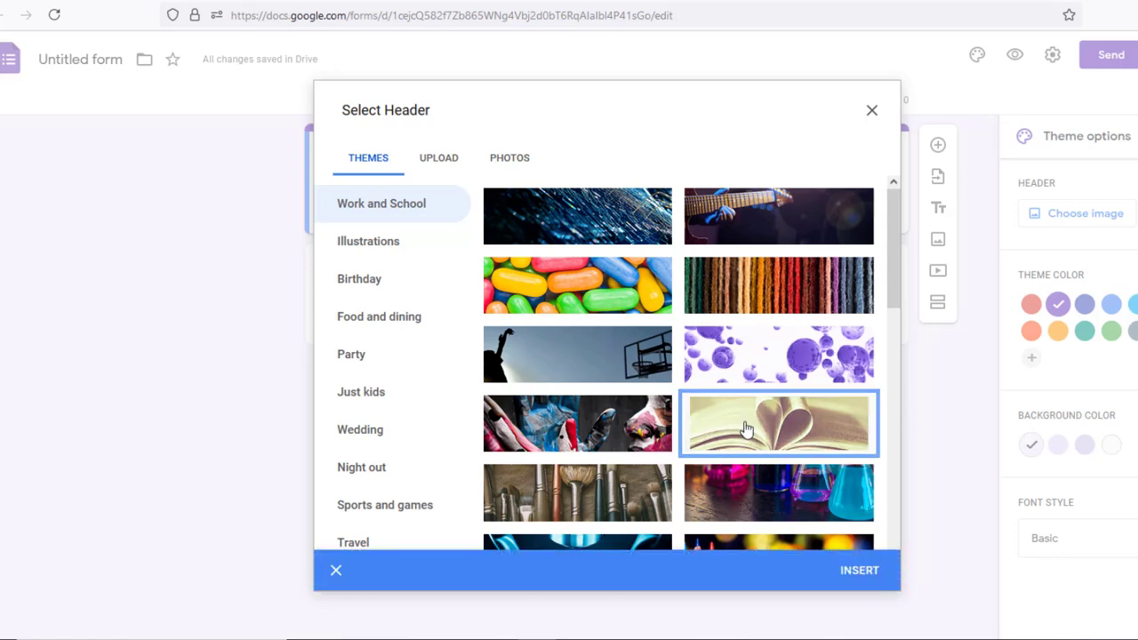
click(859, 572)
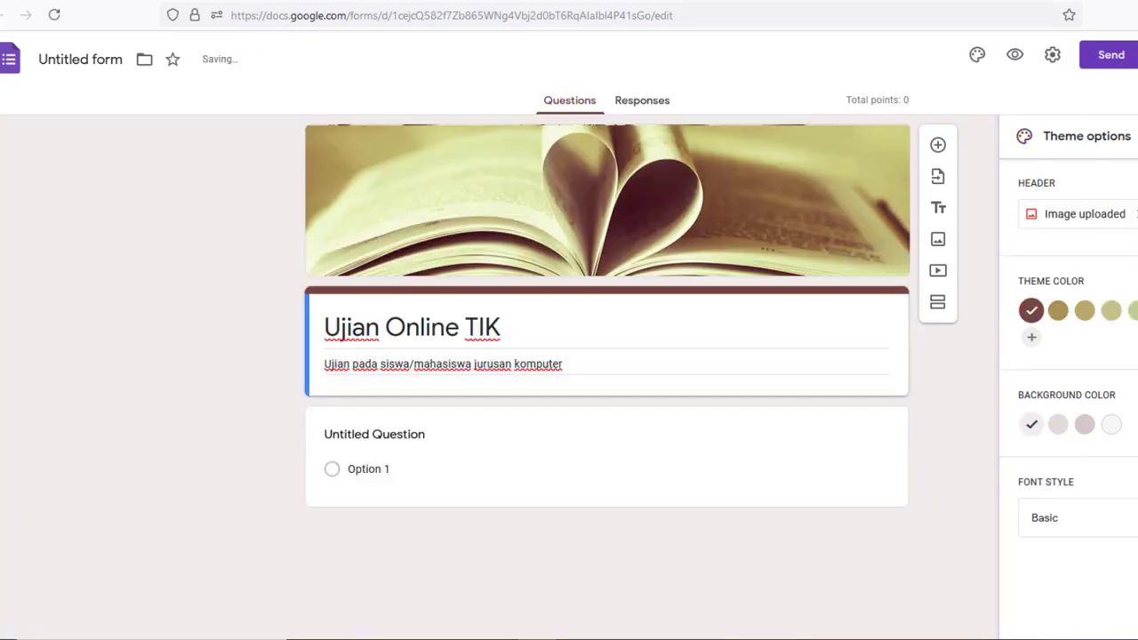
click(1137, 136)
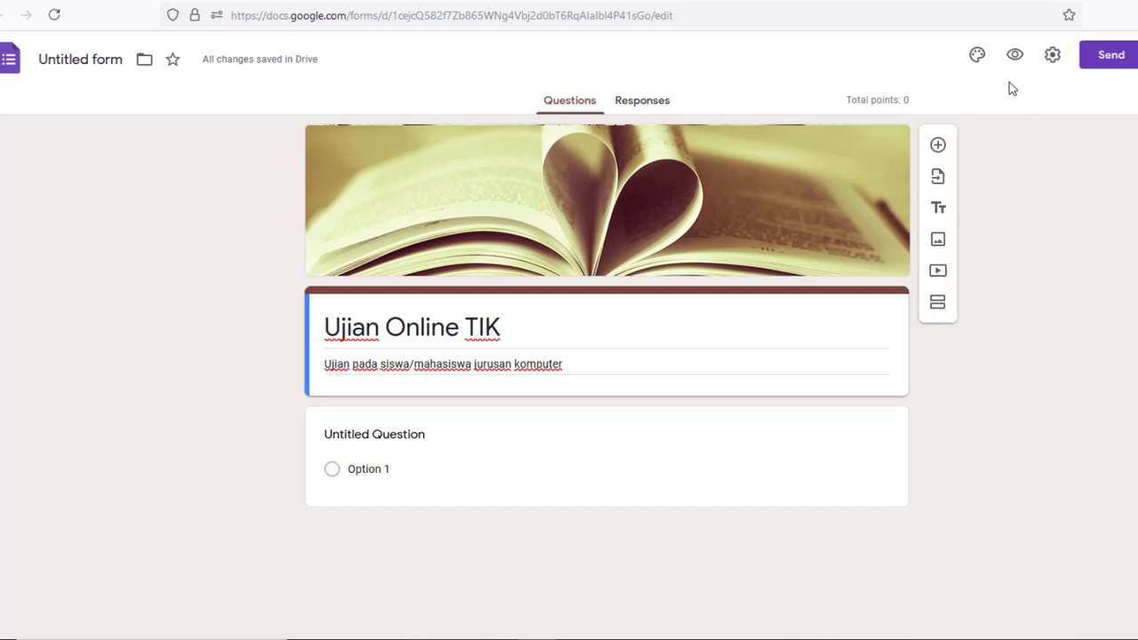
click(1055, 57)
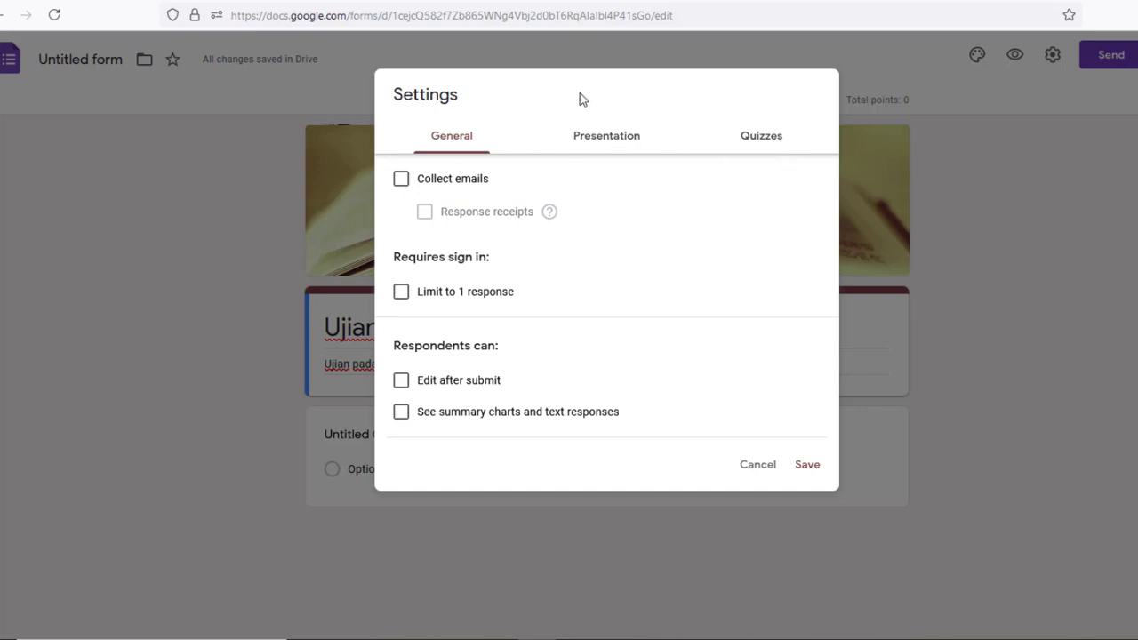
Save settings with Make this a quiz on, then edit the first multiple-choice question
click(769, 142)
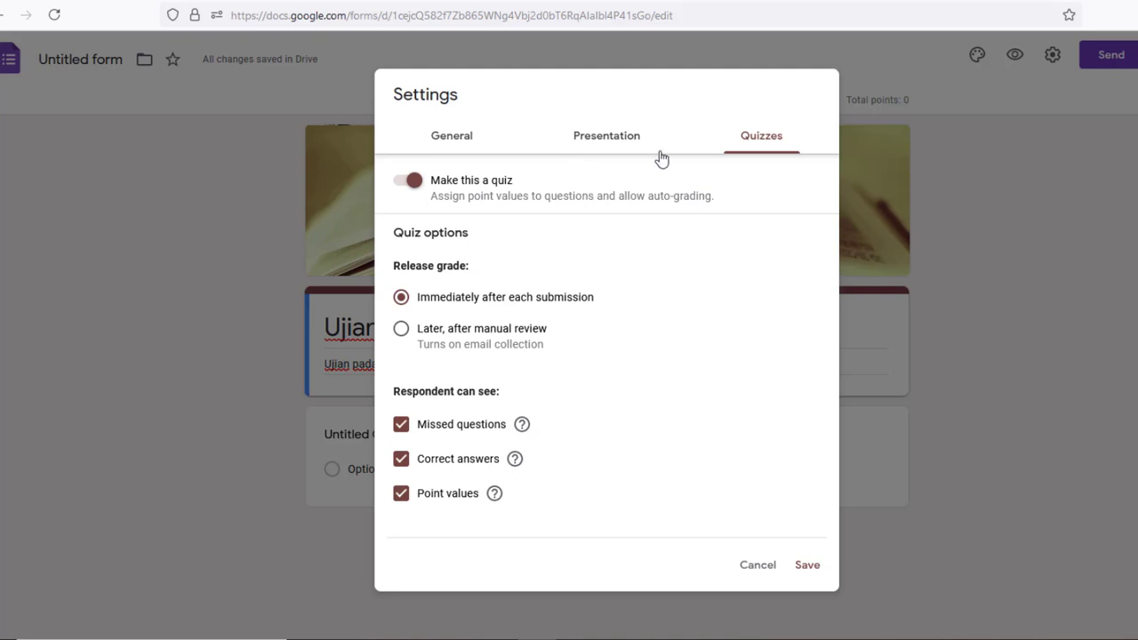
click(807, 567)
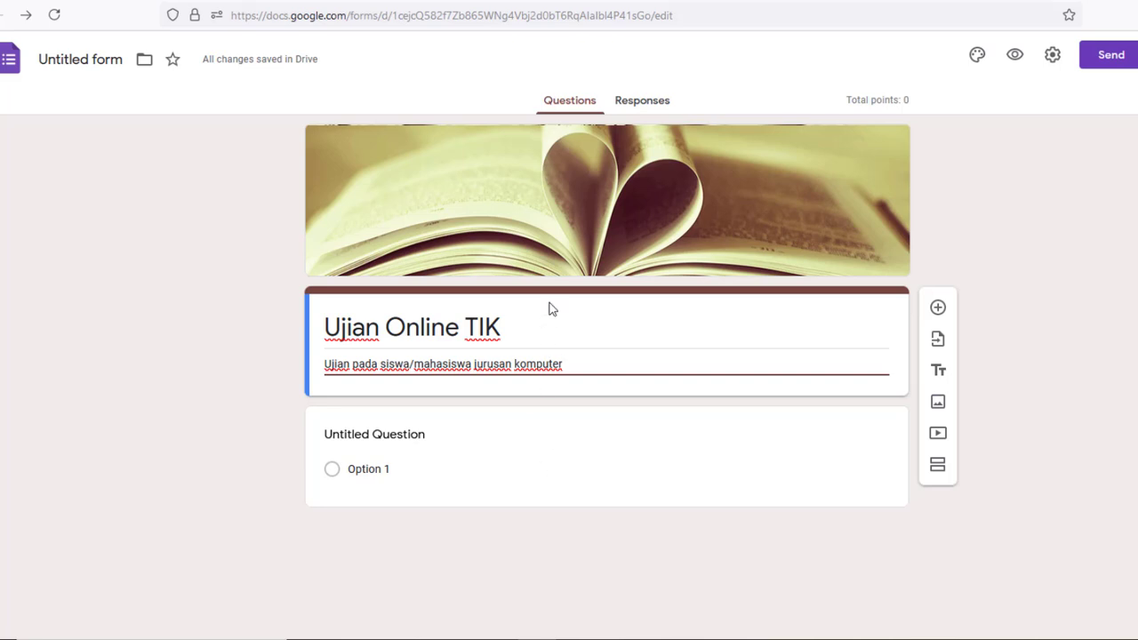
click(538, 440)
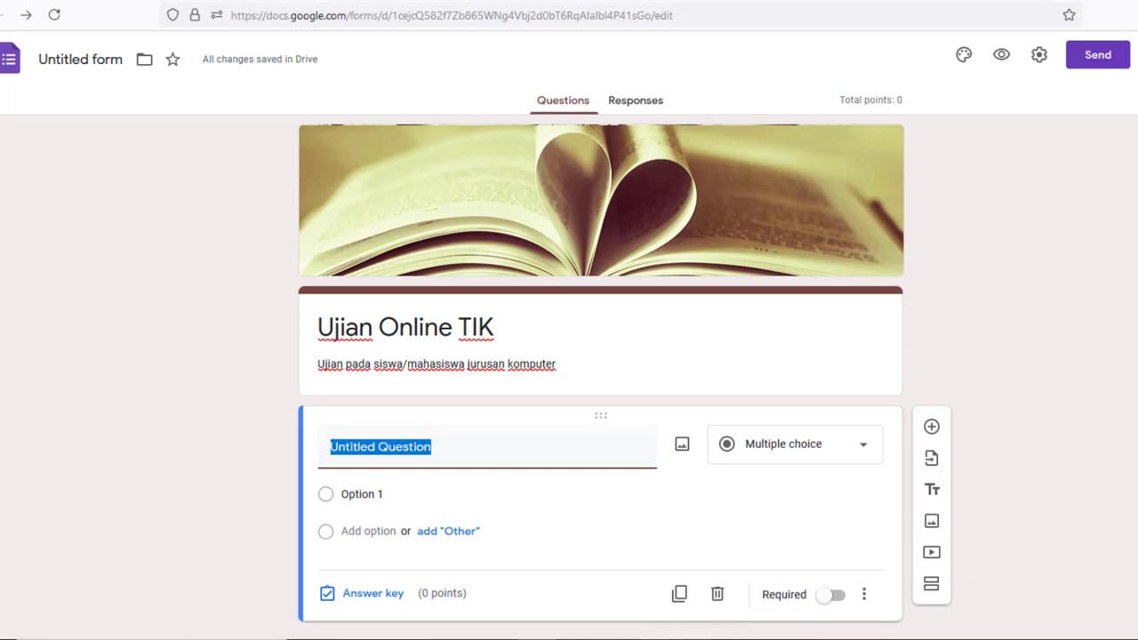
Switch to Document2 in Word and scroll through the quiz questions
mouse_move(652, 639)
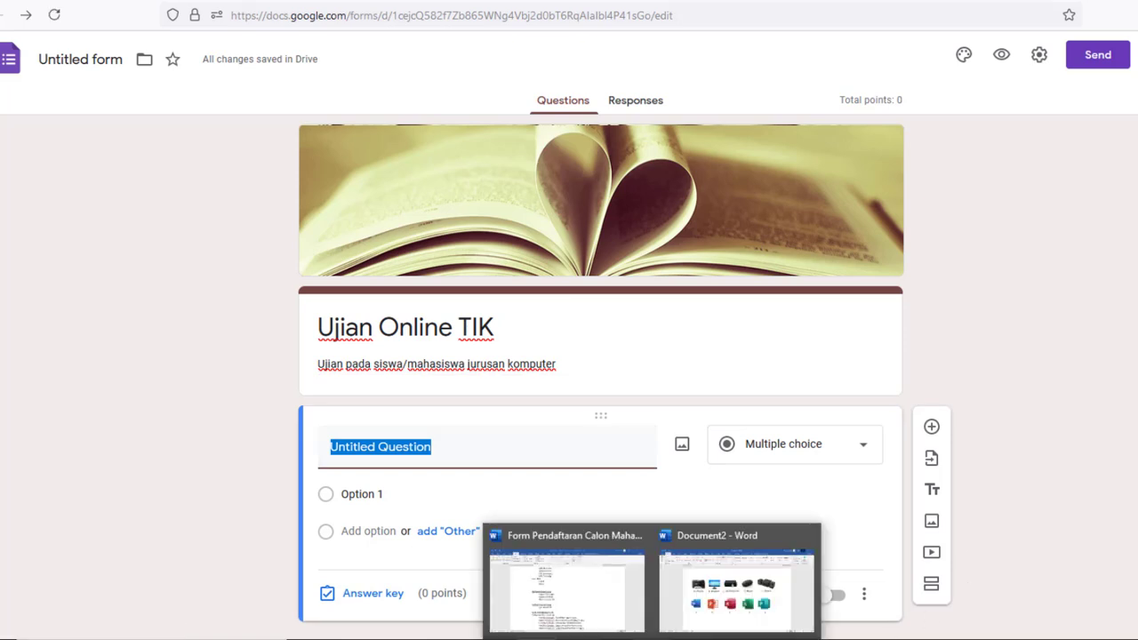
click(736, 587)
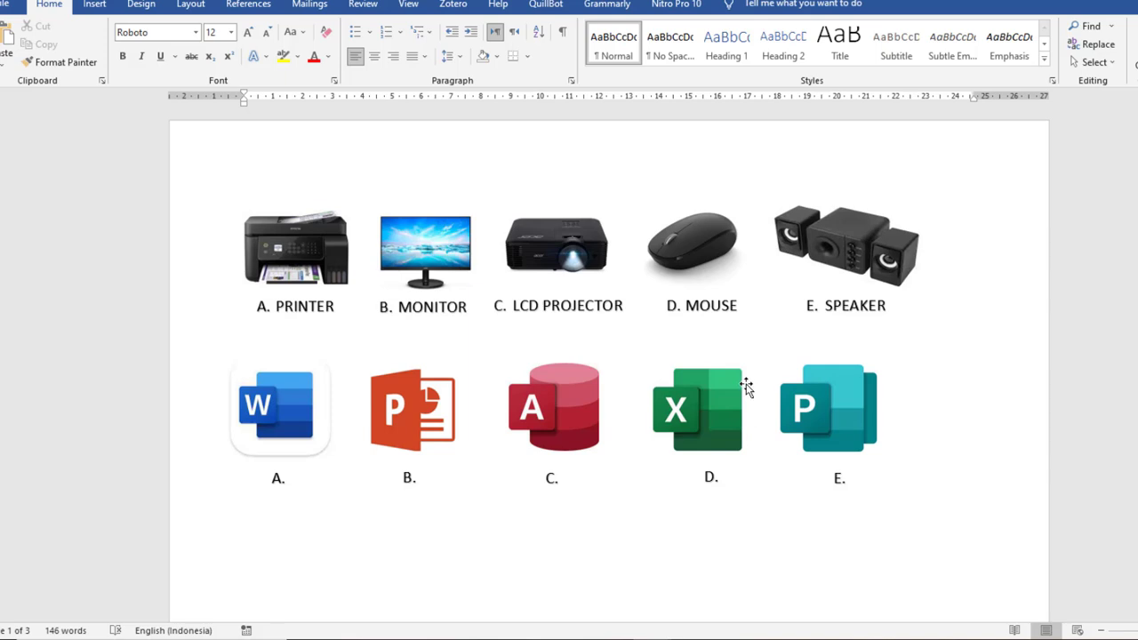
scroll(747, 384, down, 3)
scroll(748, 384, down, 4)
scroll(747, 384, up, 1)
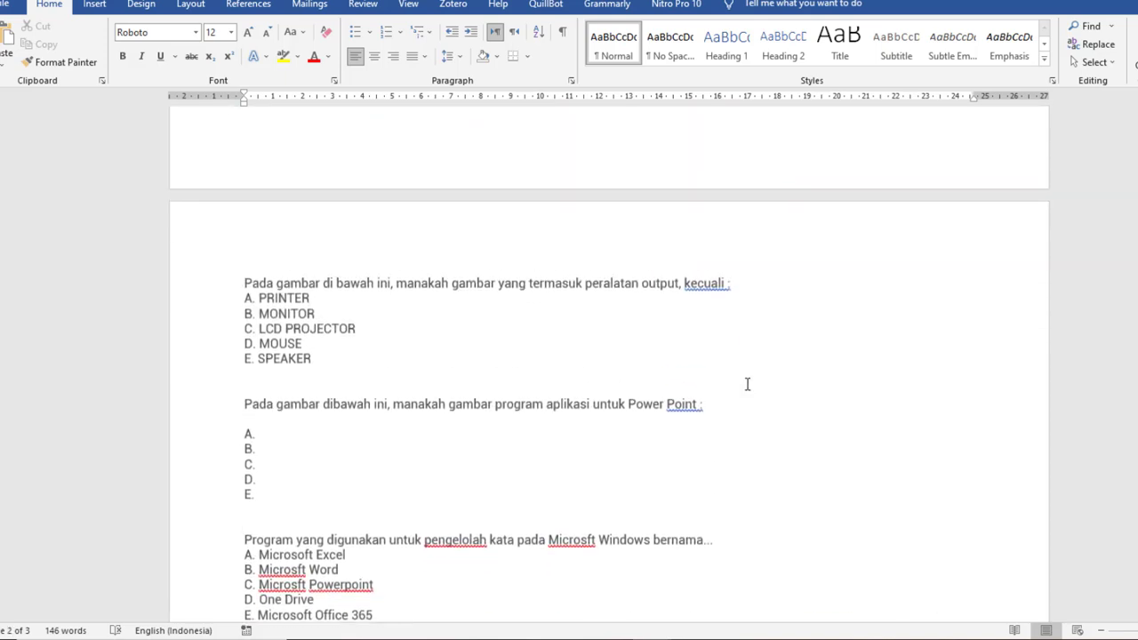
scroll(748, 384, up, 3)
scroll(748, 384, up, 3)
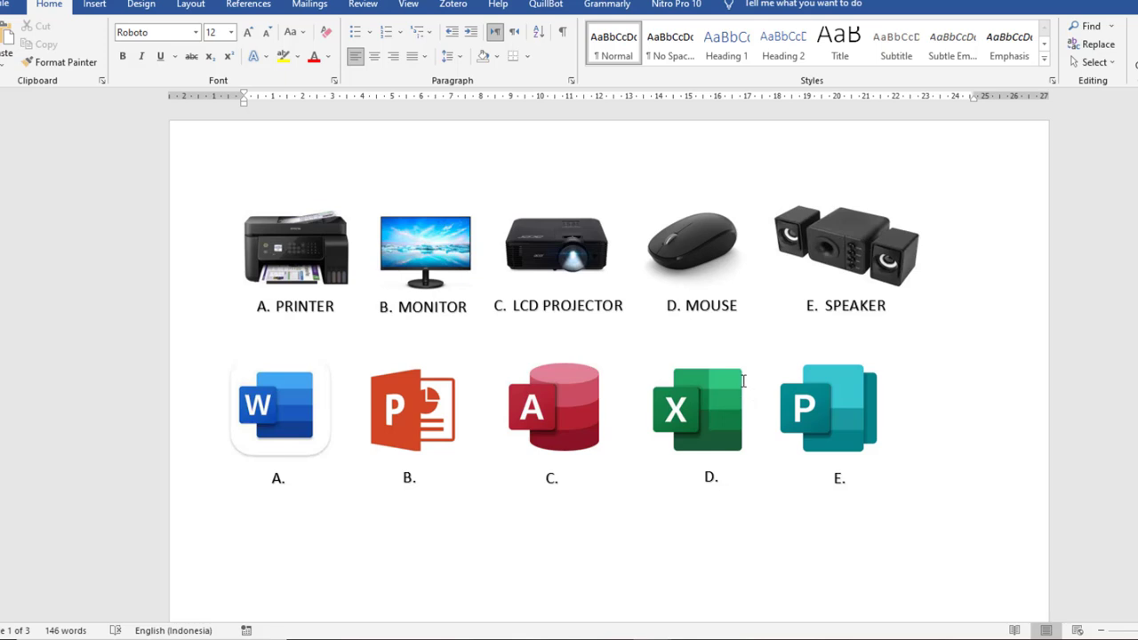
scroll(745, 383, down, 7)
scroll(743, 380, down, 2)
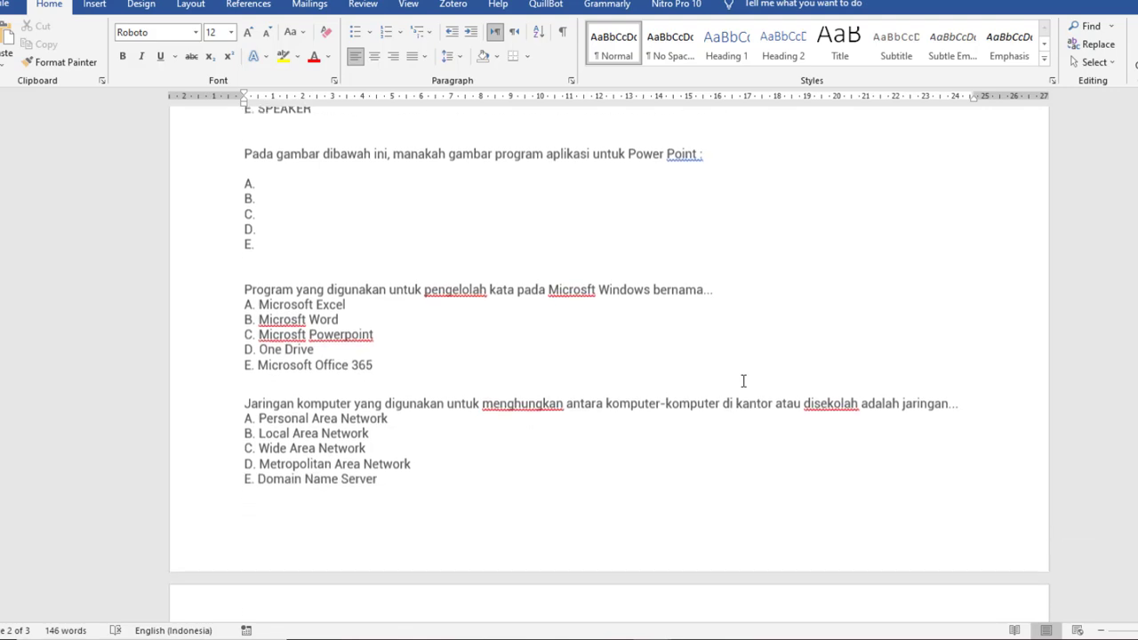
scroll(610, 386, up, 9)
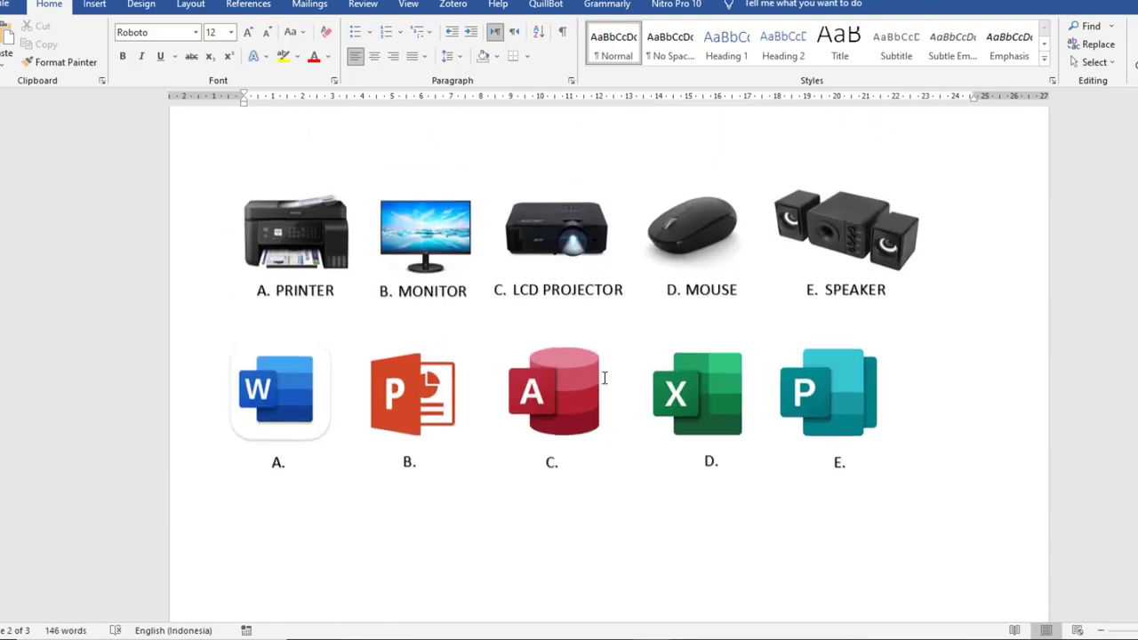
scroll(708, 361, down, 2)
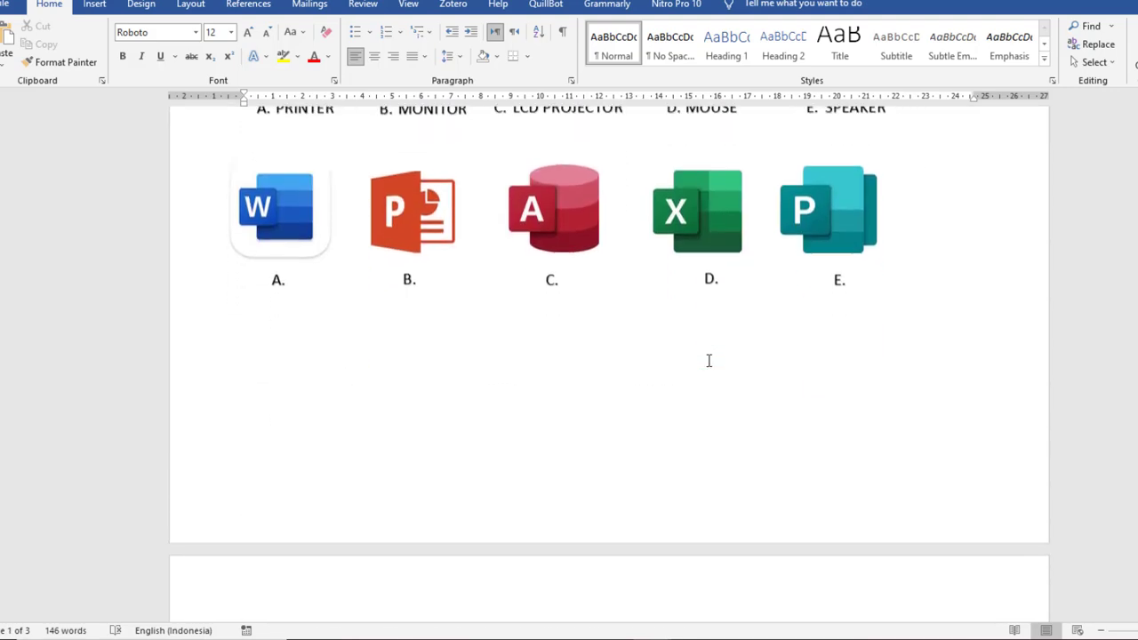
scroll(707, 360, up, 2)
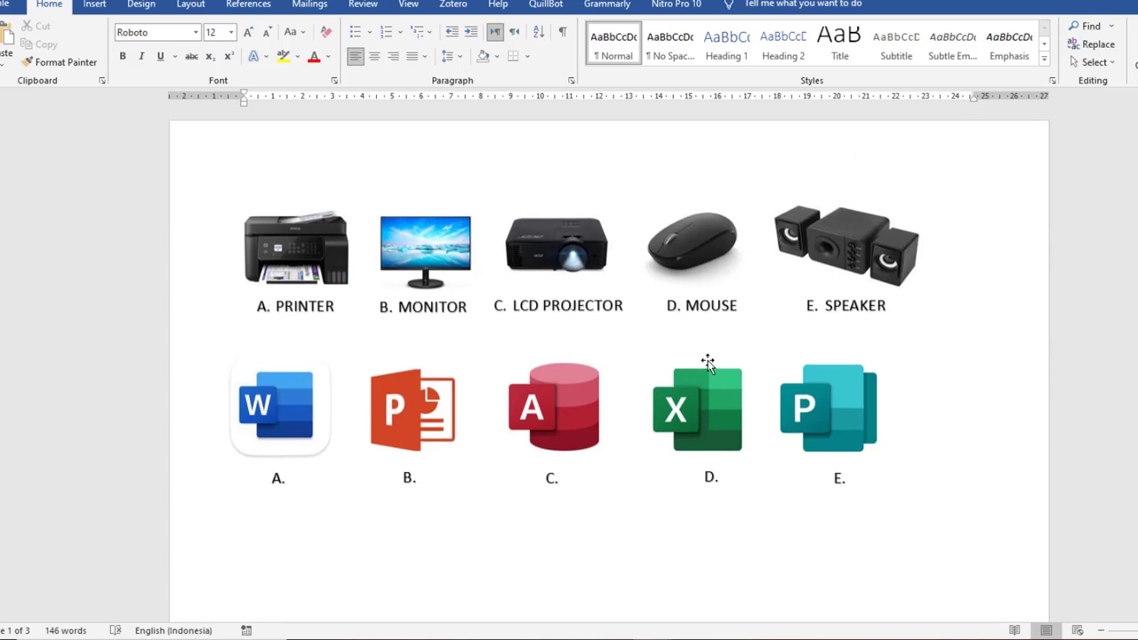
scroll(708, 361, down, 5)
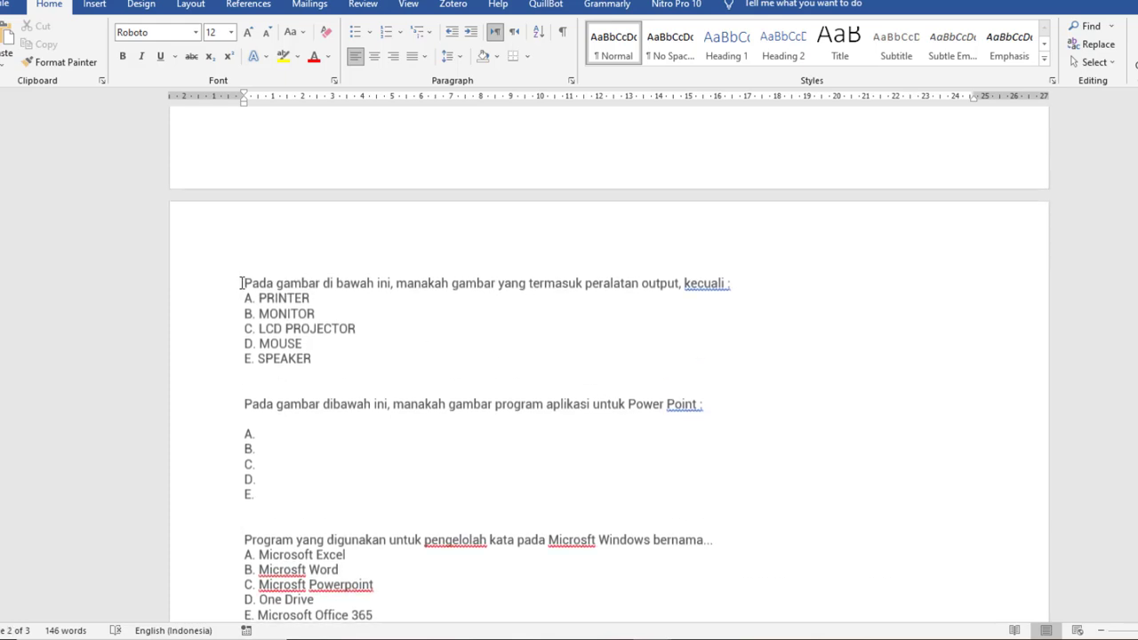
scroll(533, 287, up, 5)
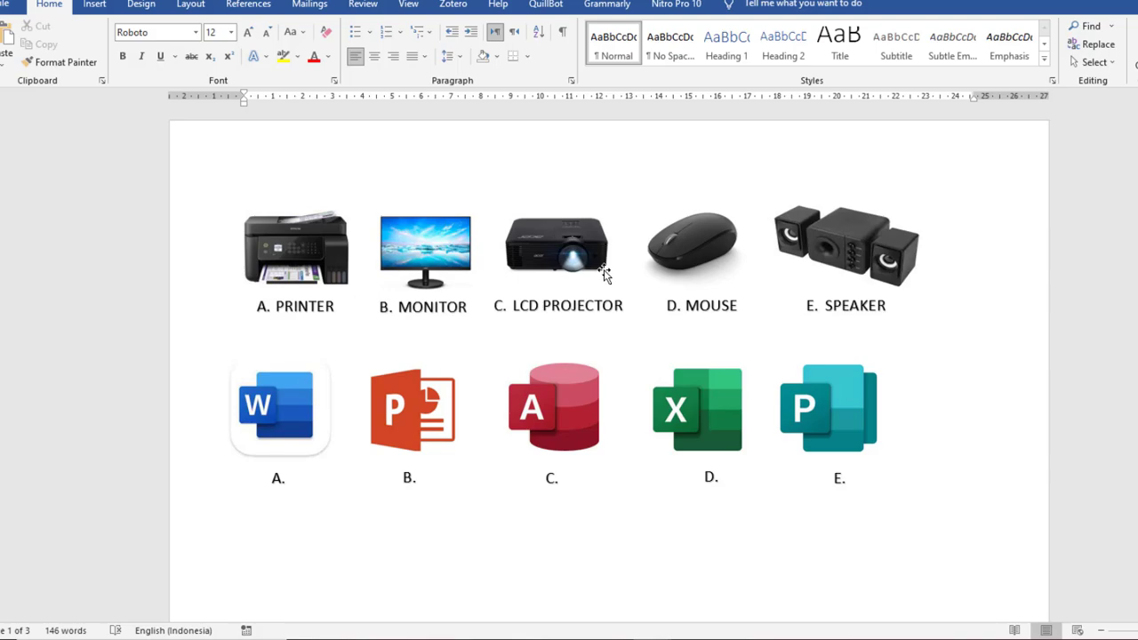
Copy the first output-device question line from Word and return to the quiz
key(alt+Tab)
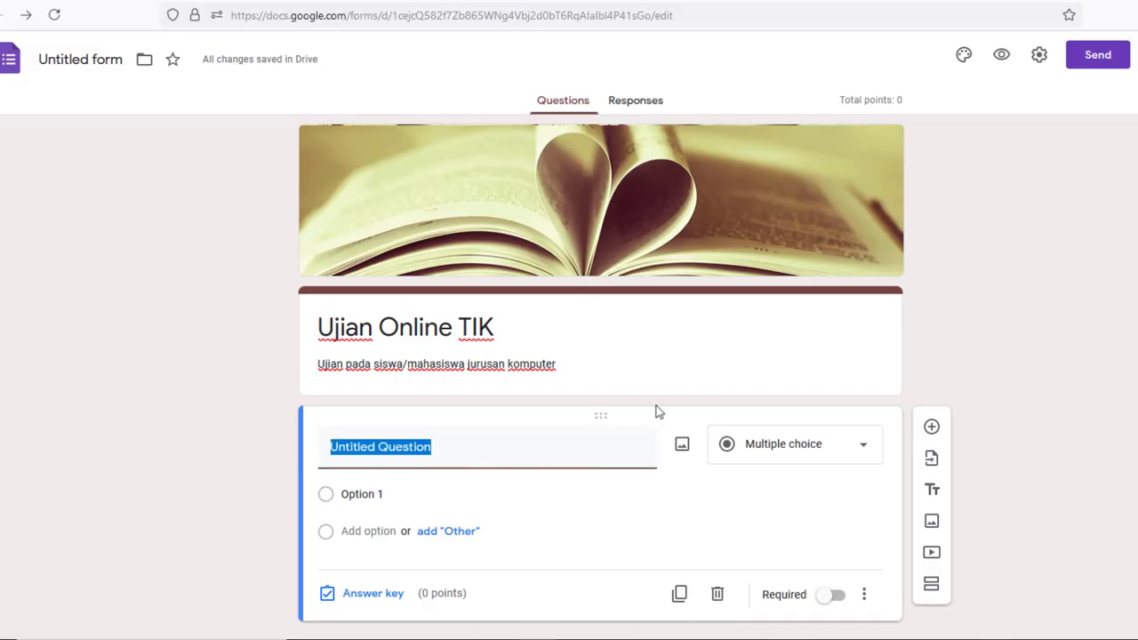
scroll(673, 398, down, 1)
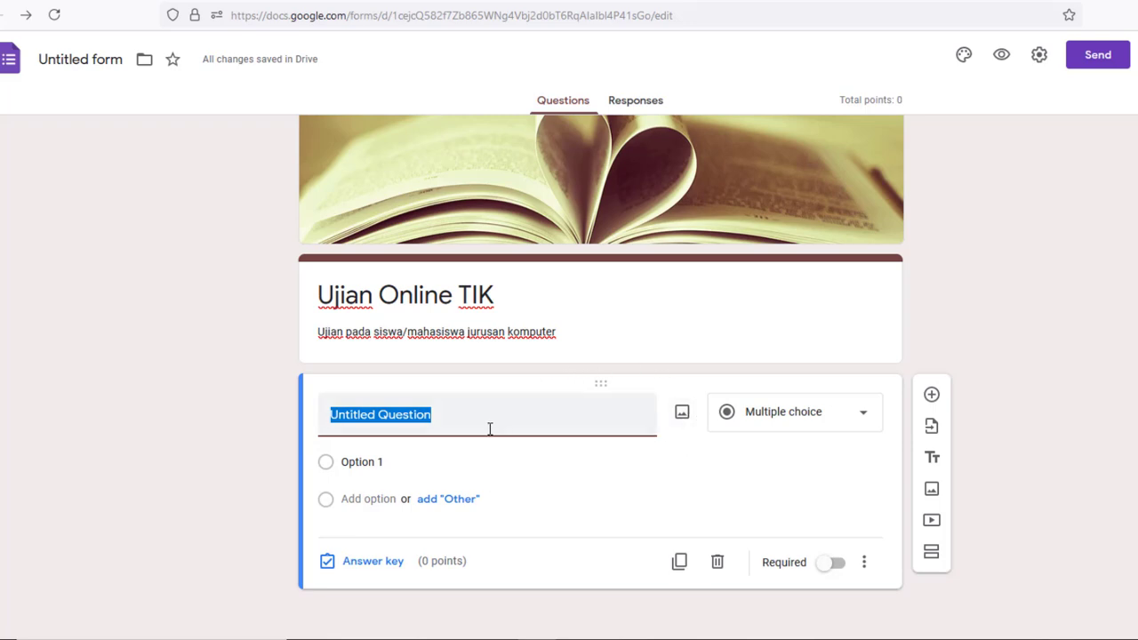
key(alt+Tab)
key(alt+Tab)
key(alt+Tab)
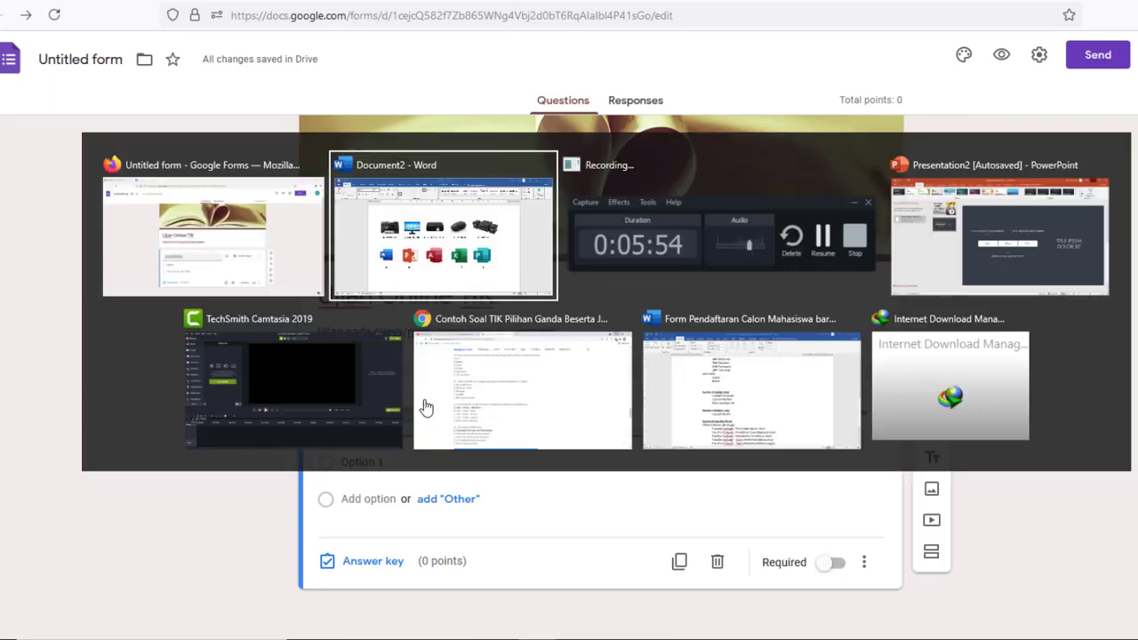
scroll(424, 401, down, 3)
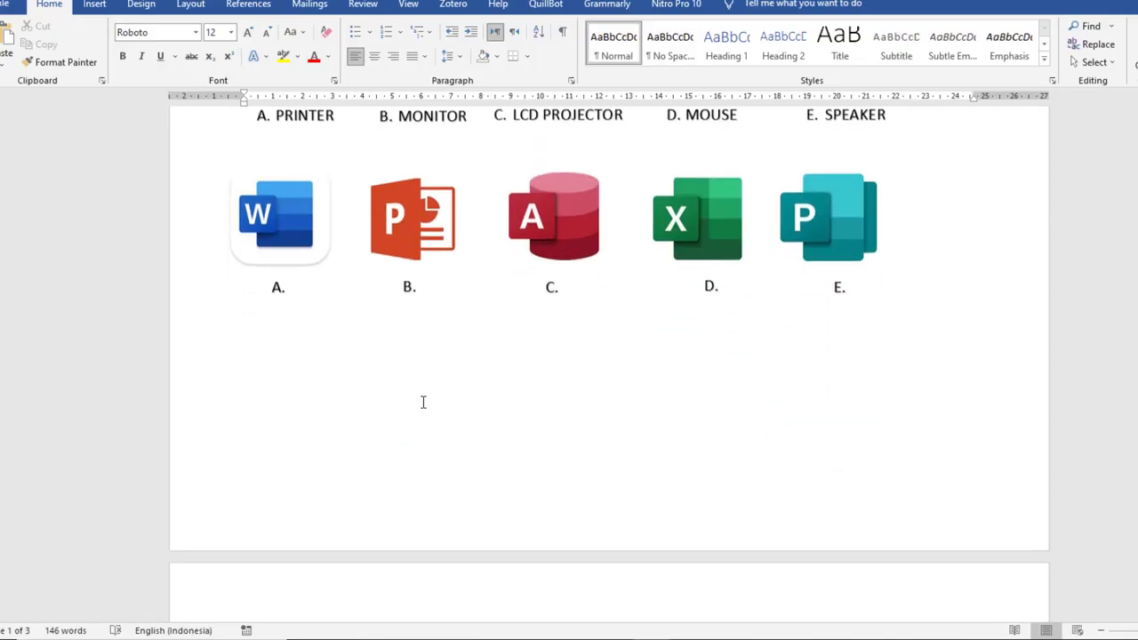
scroll(423, 402, down, 5)
drag(244, 283, 751, 278)
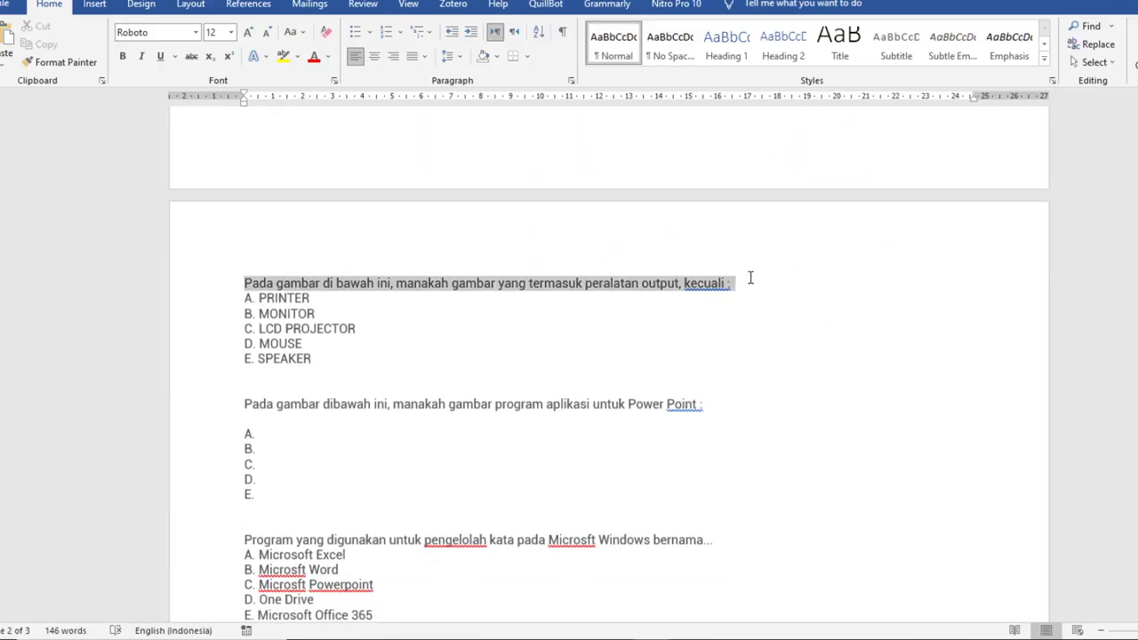
right_click(653, 289)
click(703, 316)
key(alt+Tab)
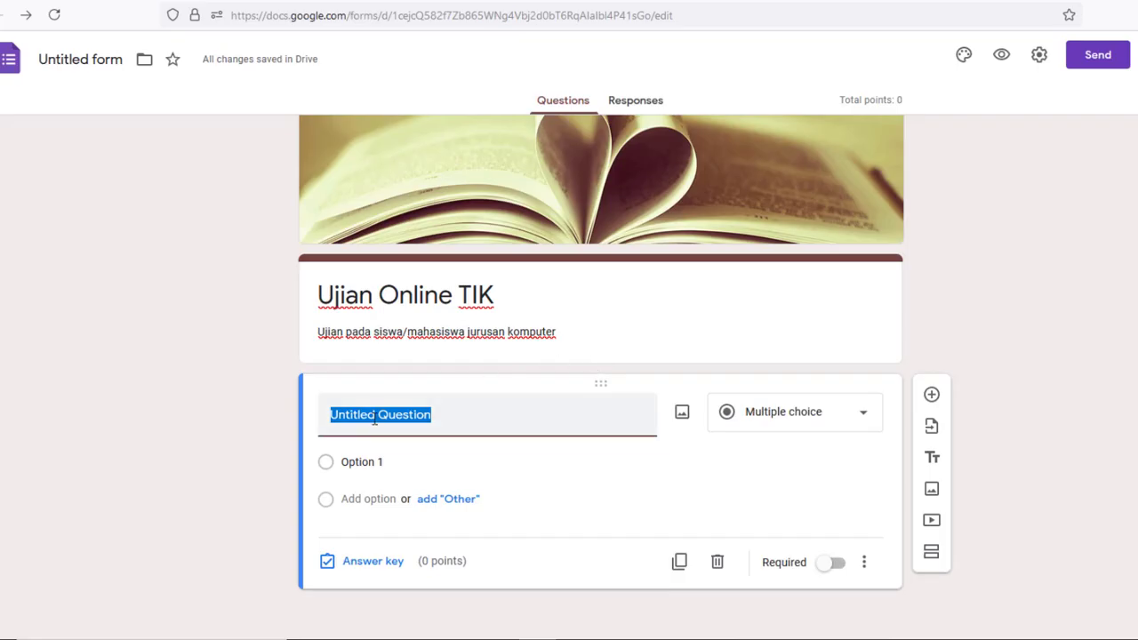
Paste the output-device question as the title and attach Pictures > GAMBAR ALAT > Peralatan Kom
right_click(374, 419)
click(447, 256)
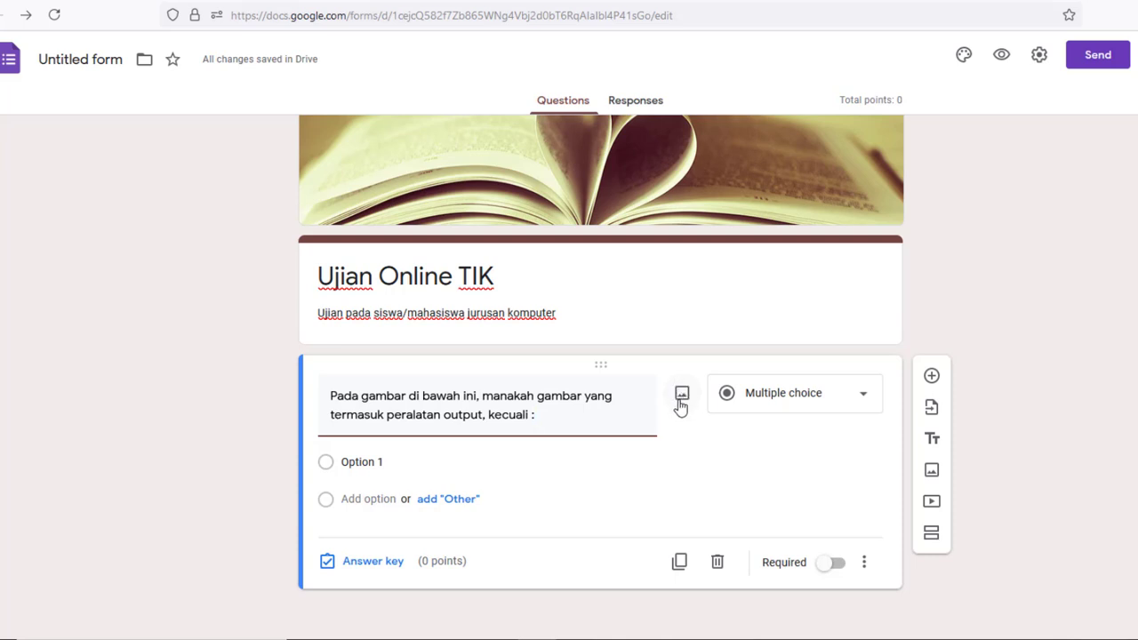
click(682, 395)
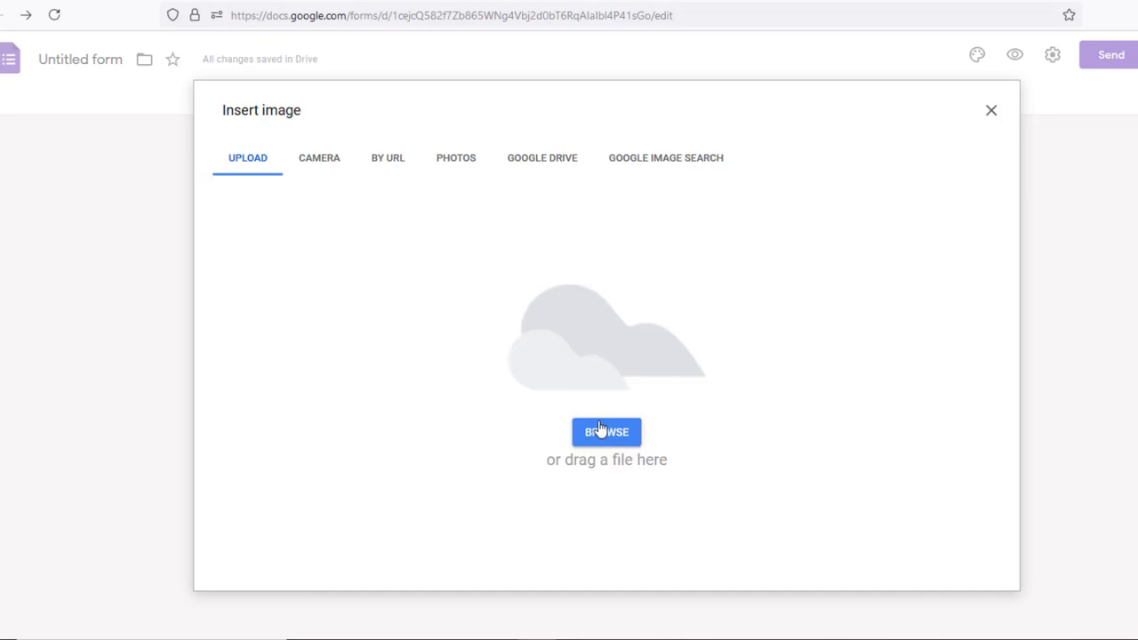
click(608, 436)
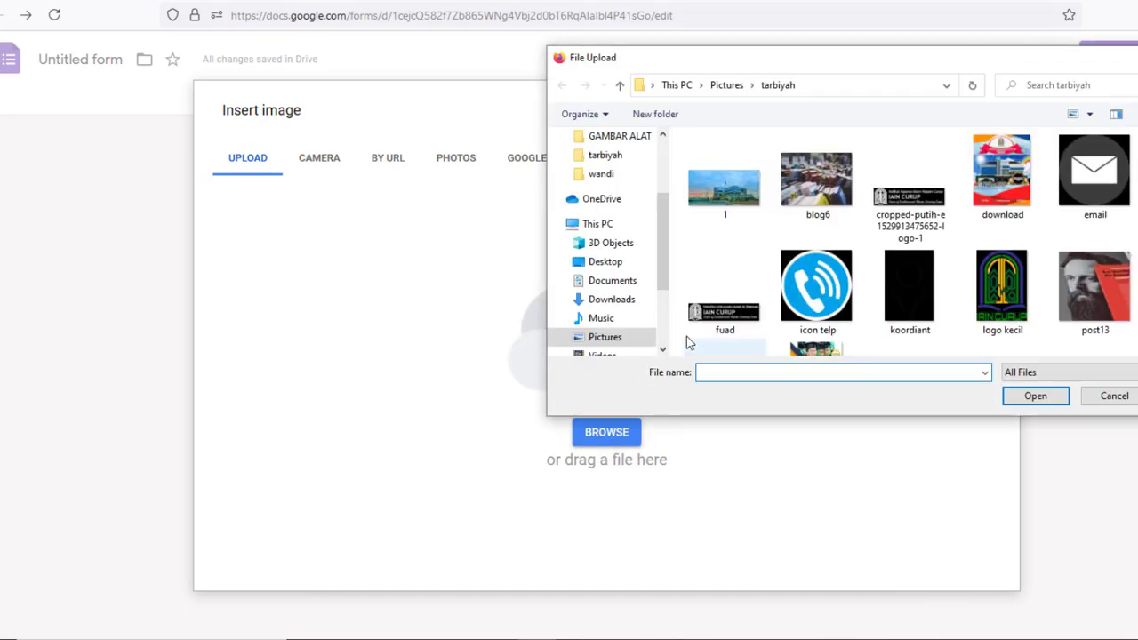
click(607, 338)
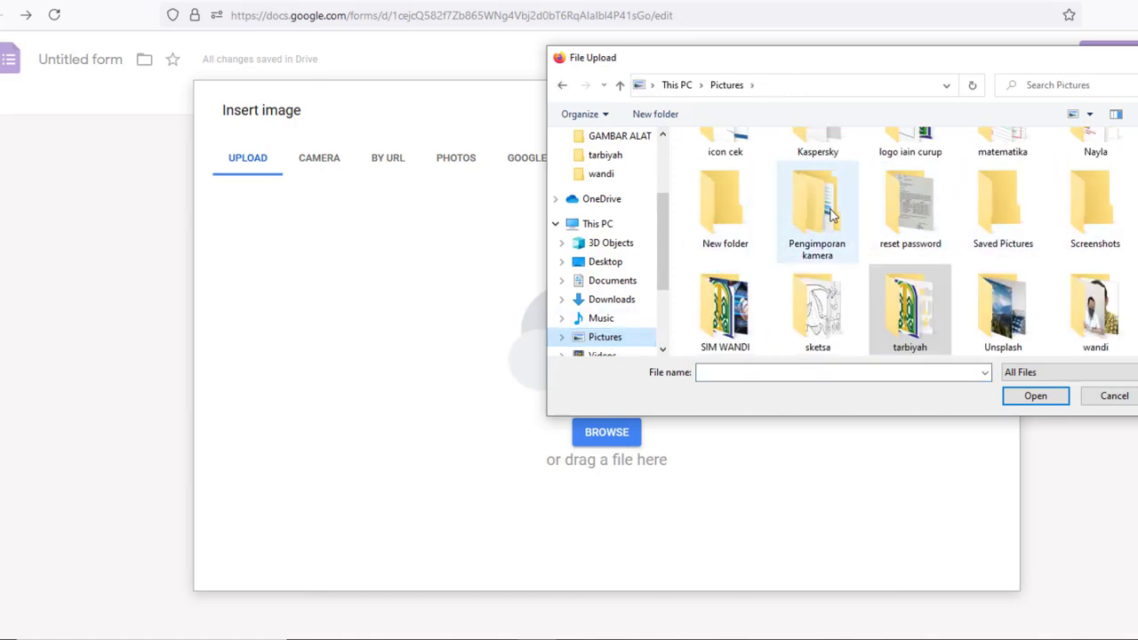
scroll(889, 215, up, 3)
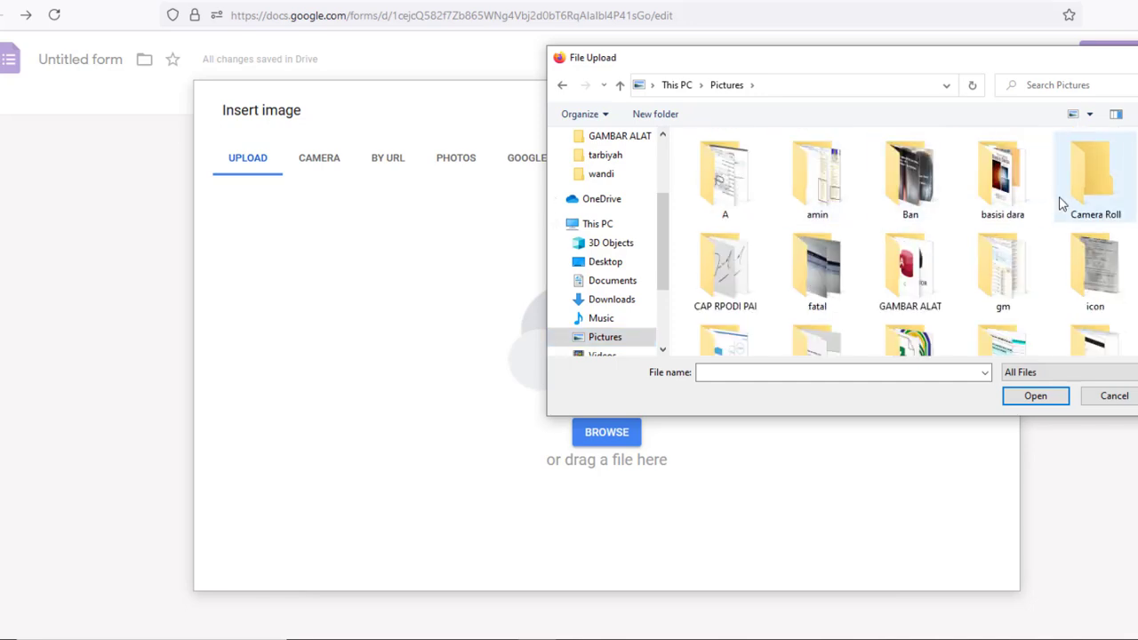
double_click(916, 267)
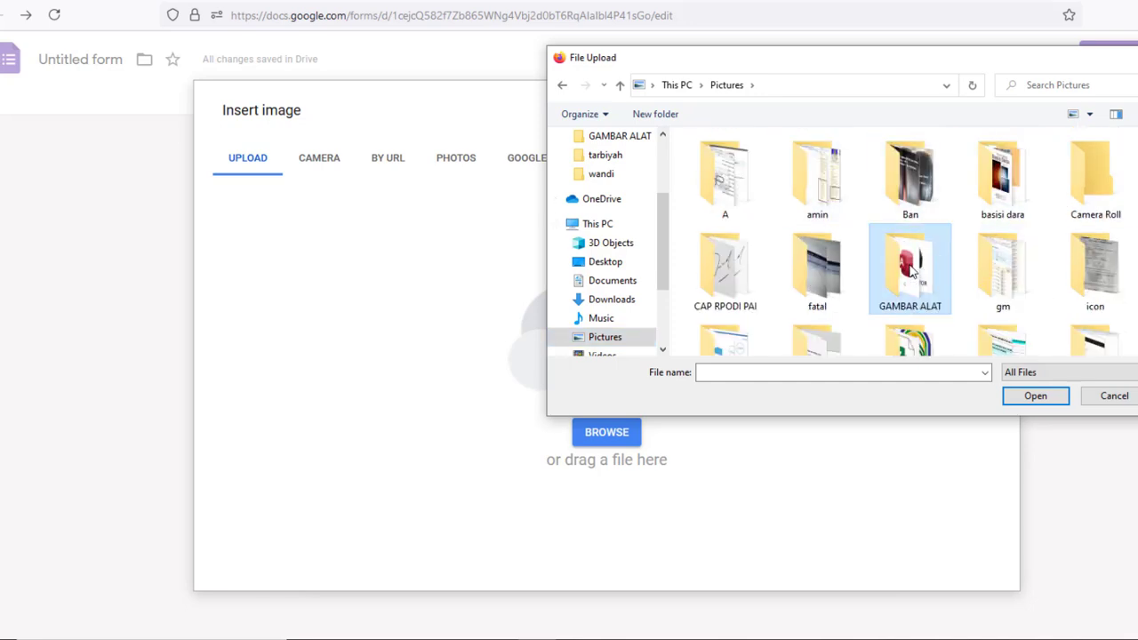
click(846, 205)
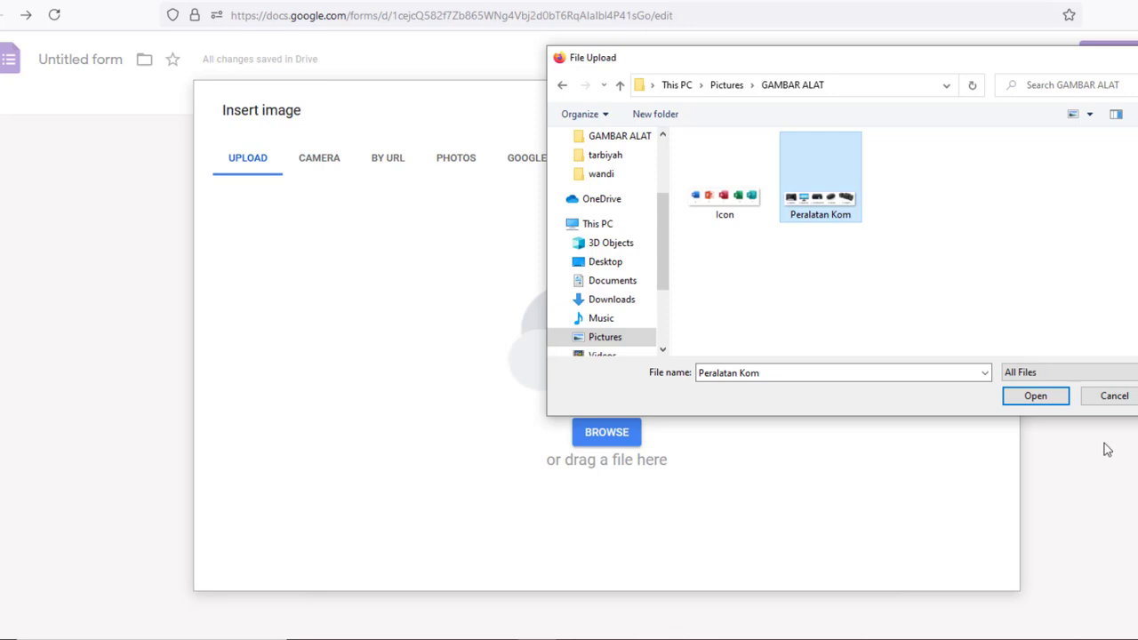
click(1035, 397)
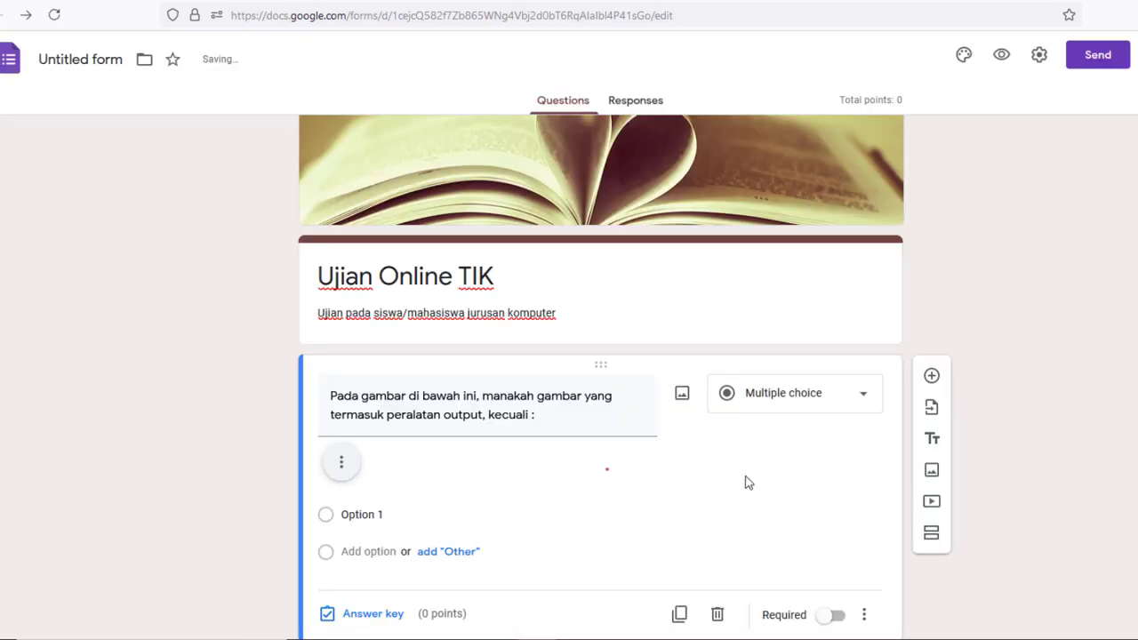
scroll(775, 478, down, 3)
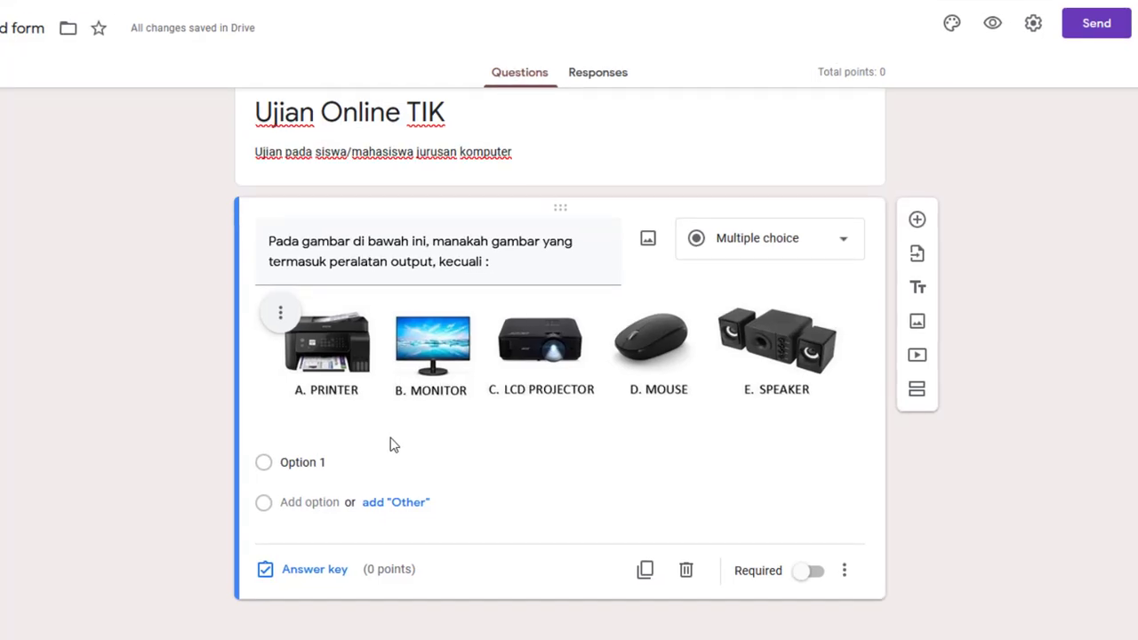
Copy A. PRINTER through E. SPEAKER from Word and paste them over Option 1
key(alt+Tab)
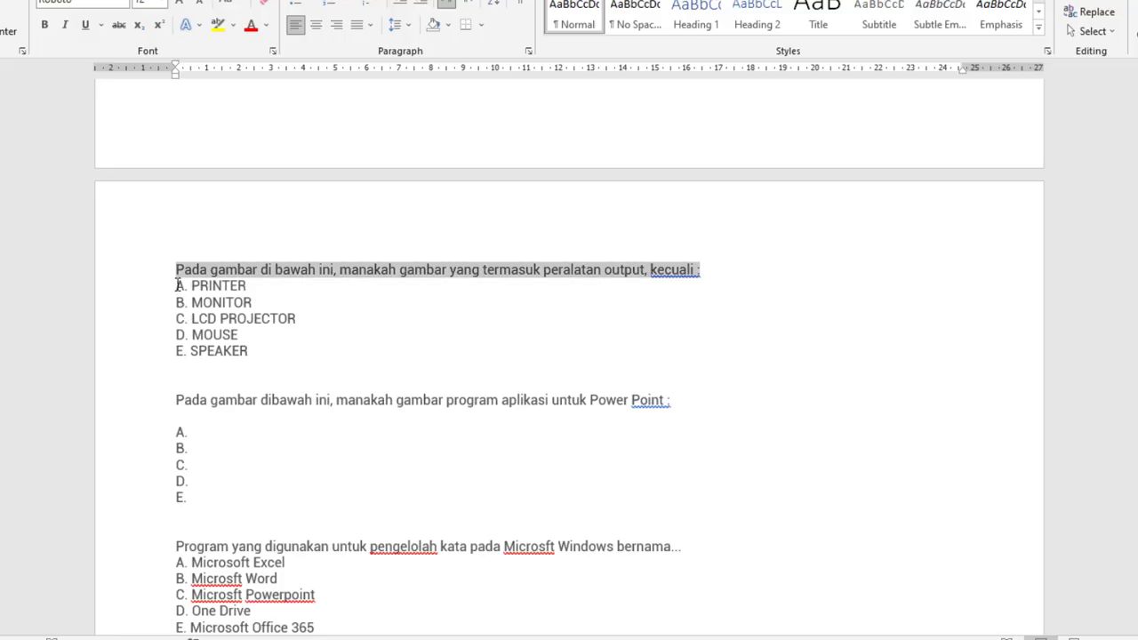
drag(178, 285, 257, 353)
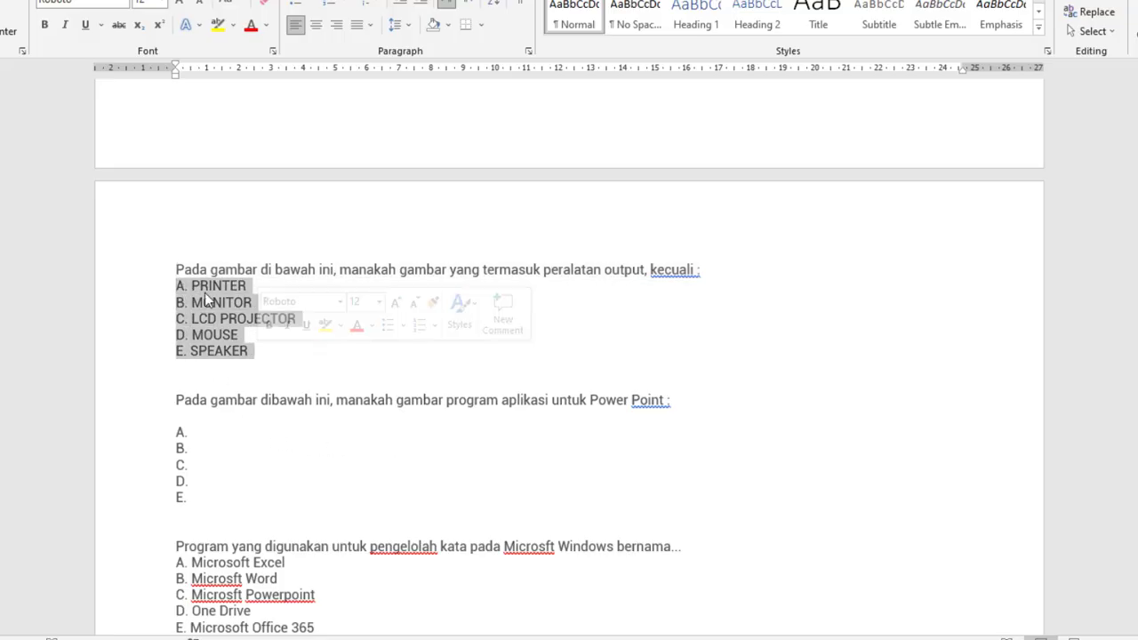
right_click(207, 300)
click(247, 323)
key(alt+Tab)
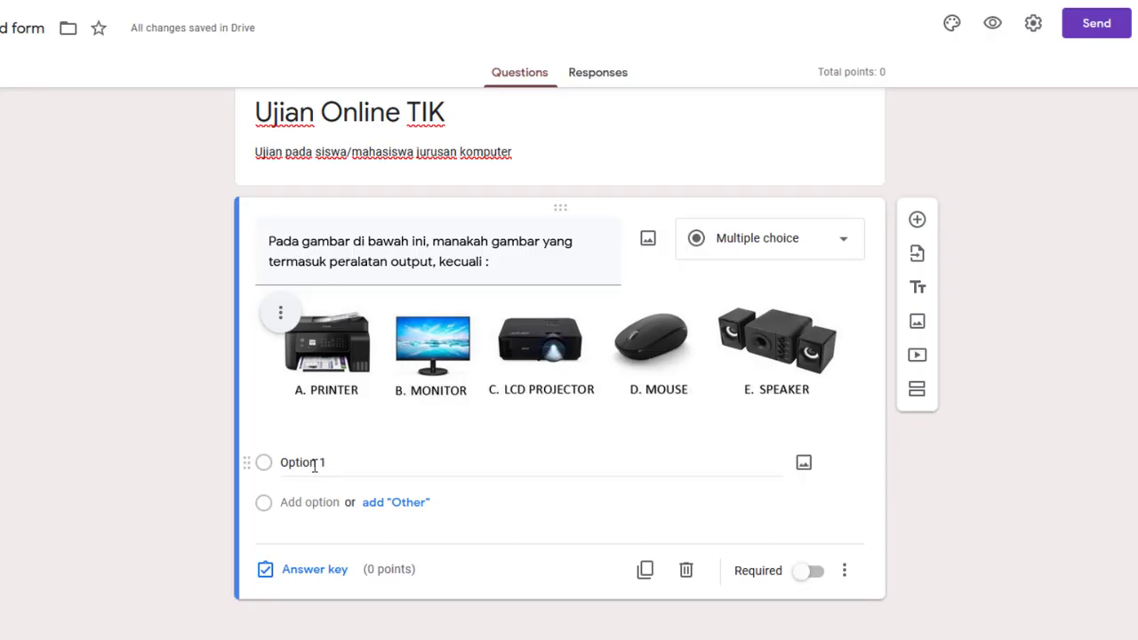
click(314, 465)
right_click(315, 465)
click(374, 309)
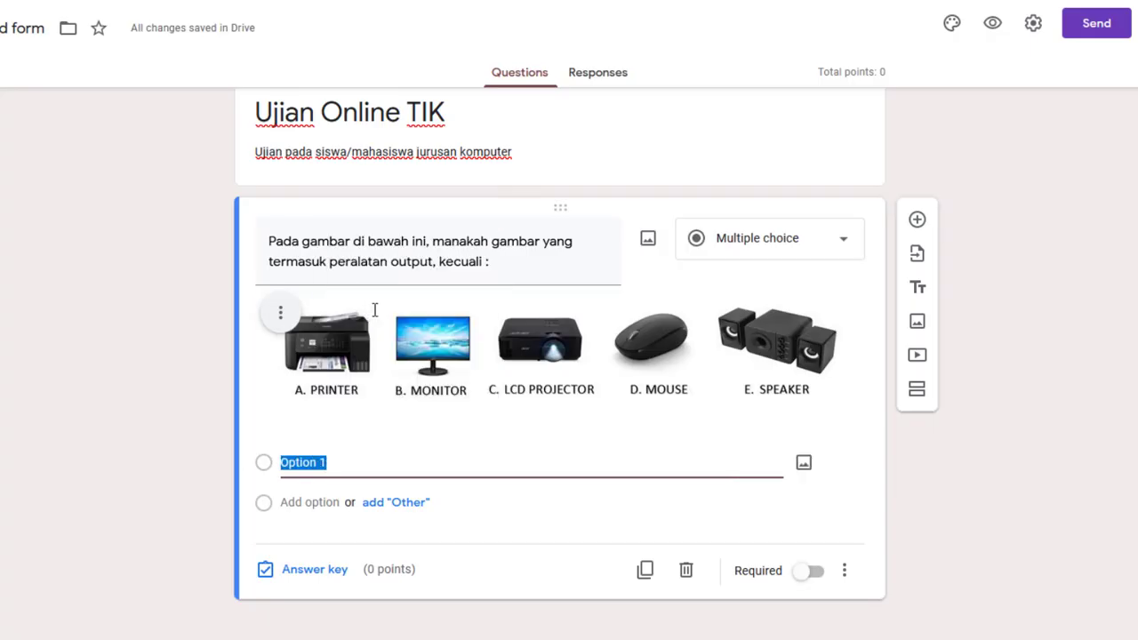
scroll(981, 427, down, 2)
scroll(982, 427, up, 2)
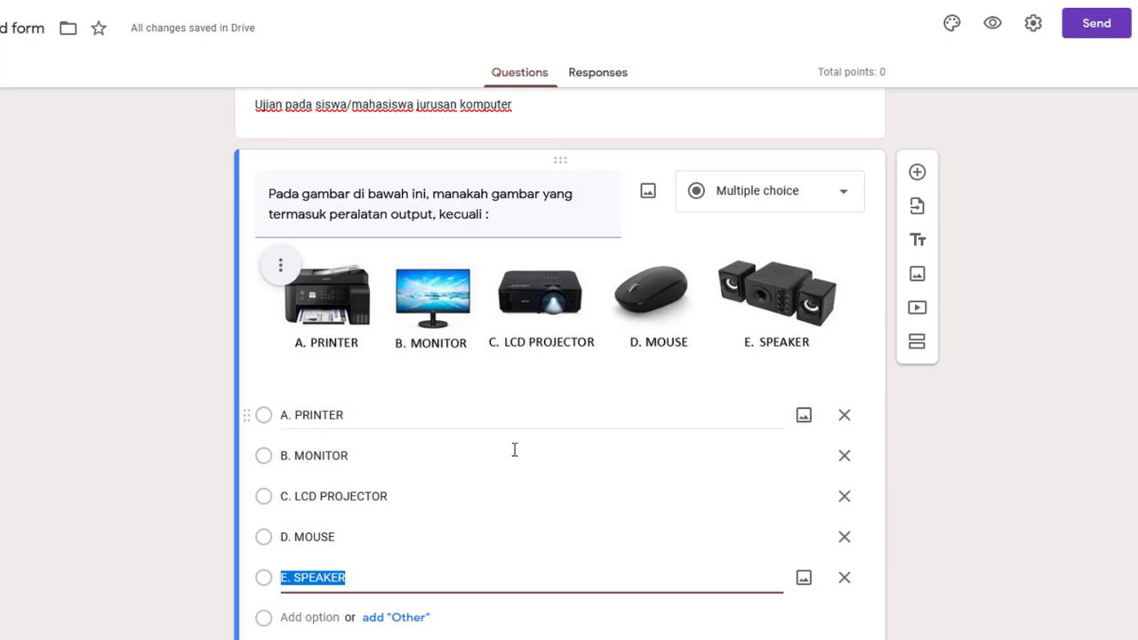
scroll(513, 450, down, 1)
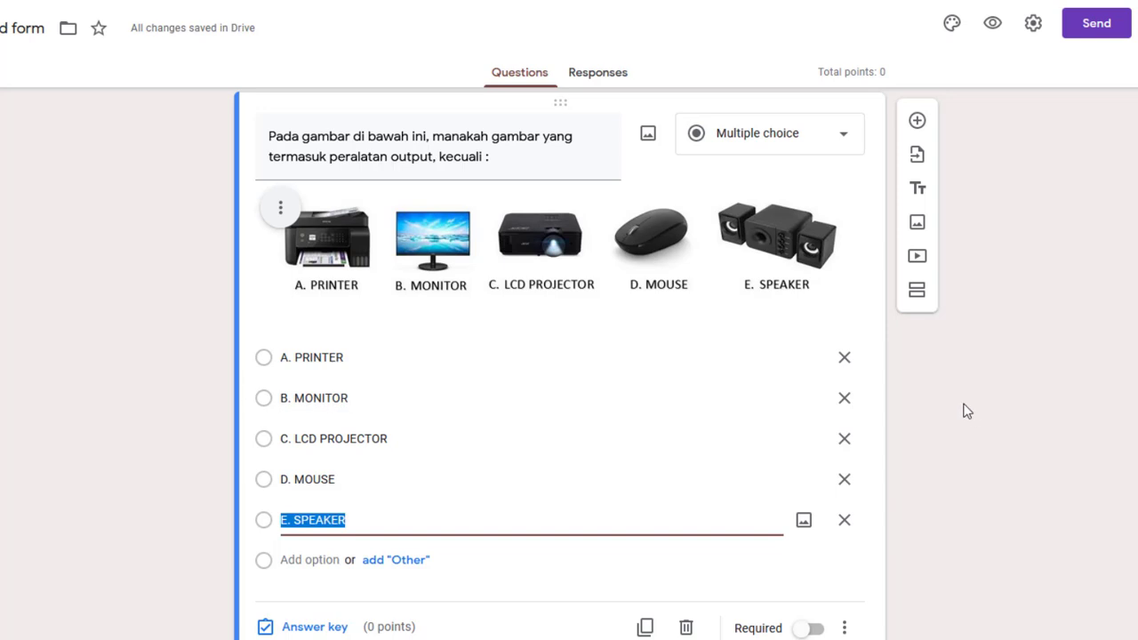
scroll(968, 411, up, 1)
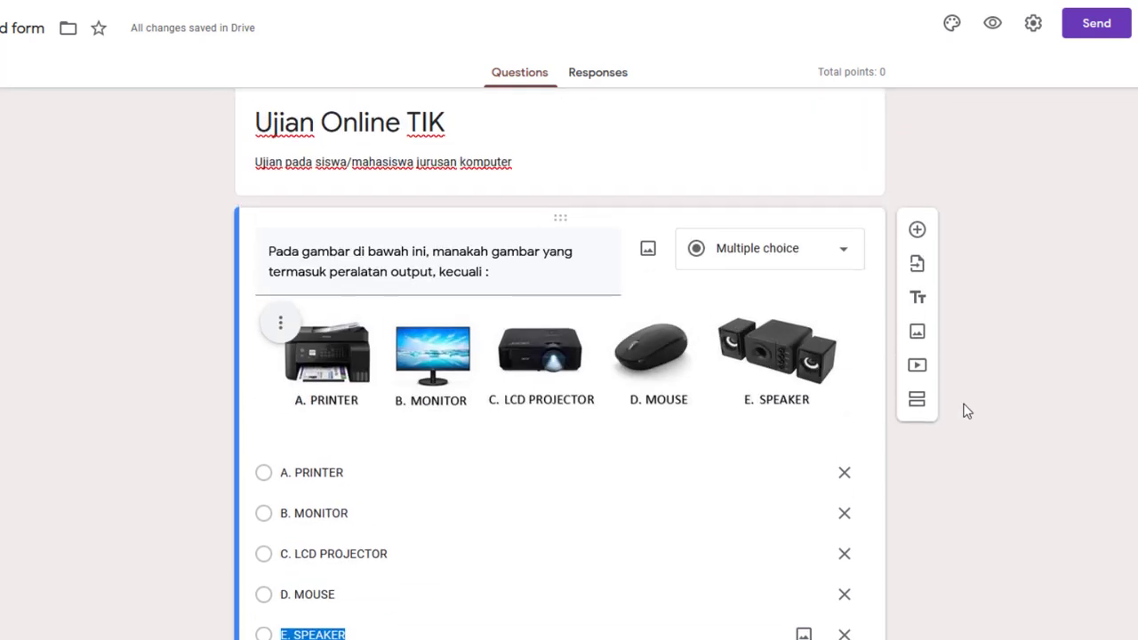
scroll(968, 411, down, 2)
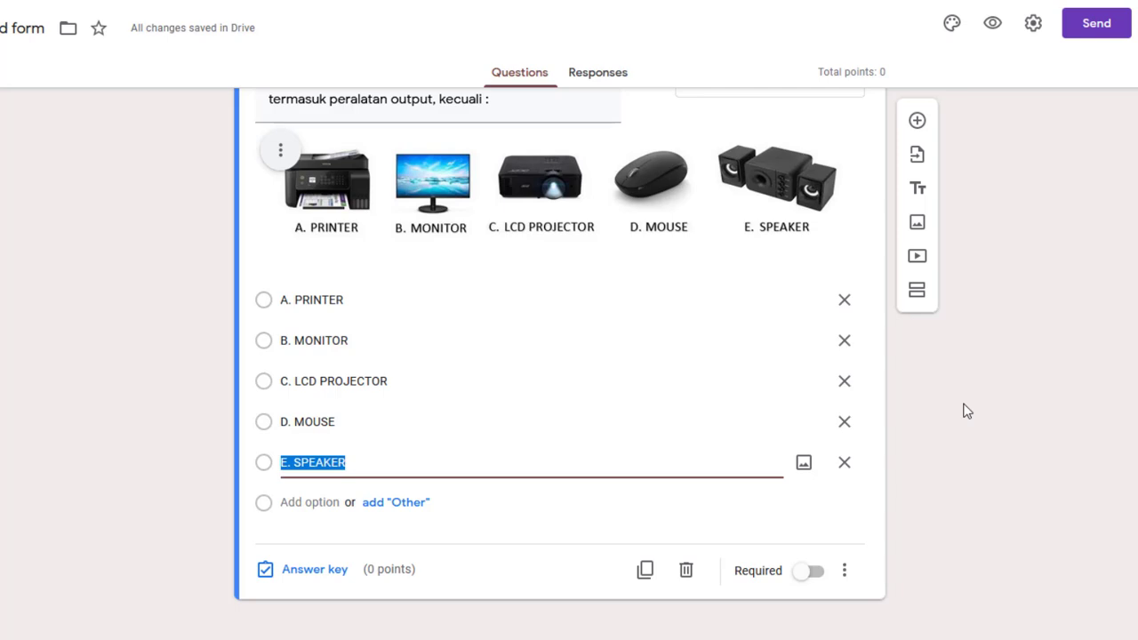
Add a second question and paste the Power Point question line from Word as its title
click(917, 121)
key(alt+Tab)
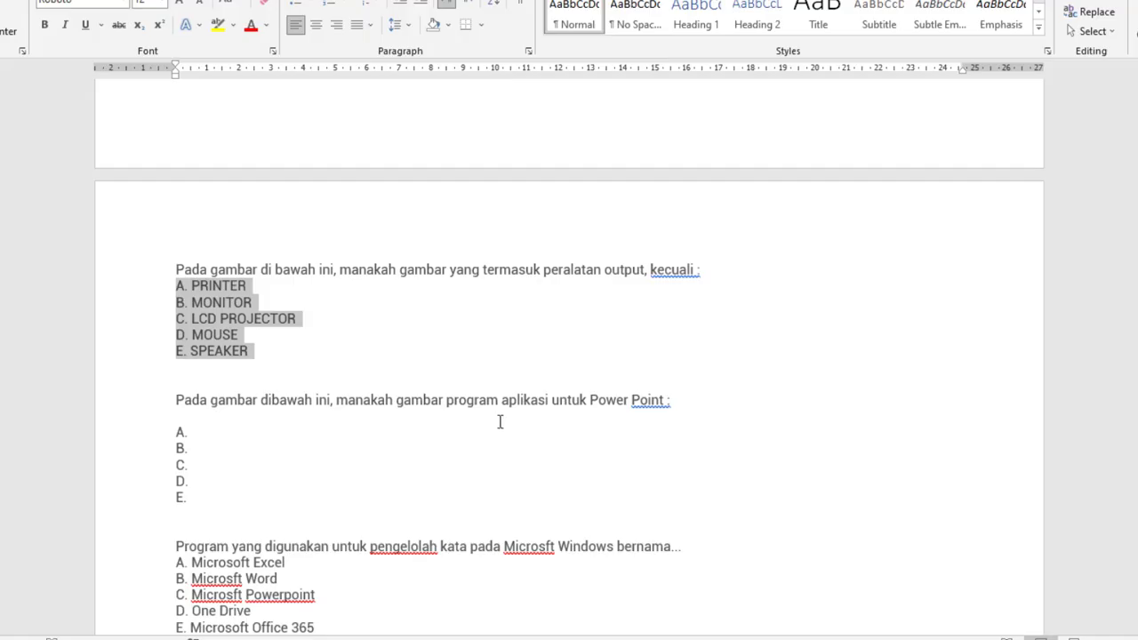
scroll(500, 422, down, 4)
scroll(500, 422, up, 1)
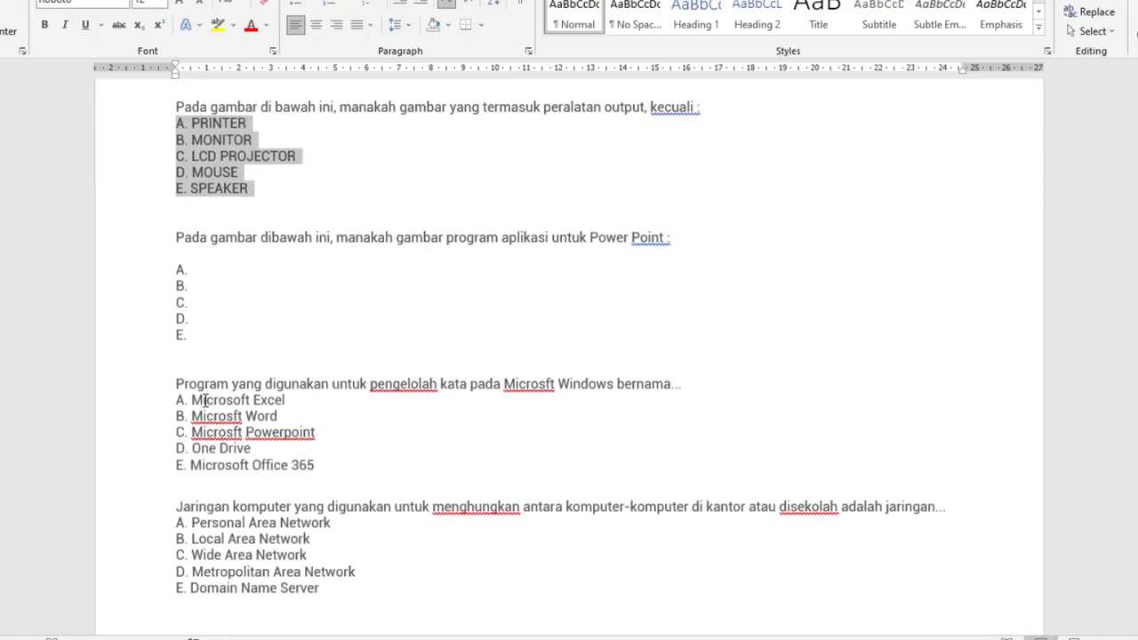
scroll(433, 260, up, 10)
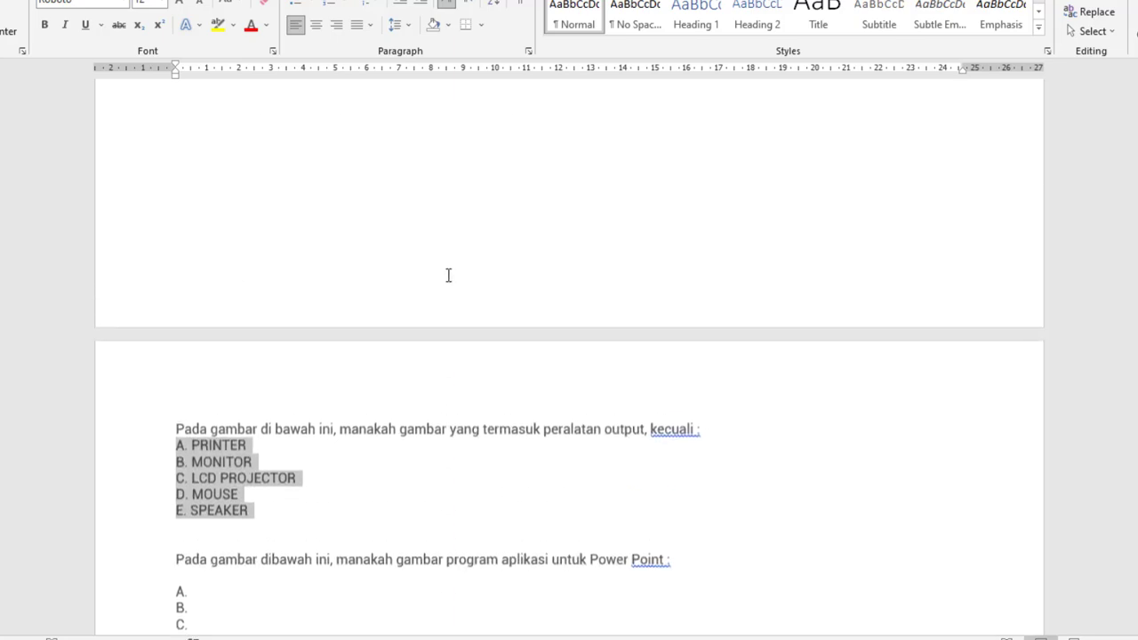
scroll(440, 267, down, 7)
scroll(448, 276, down, 5)
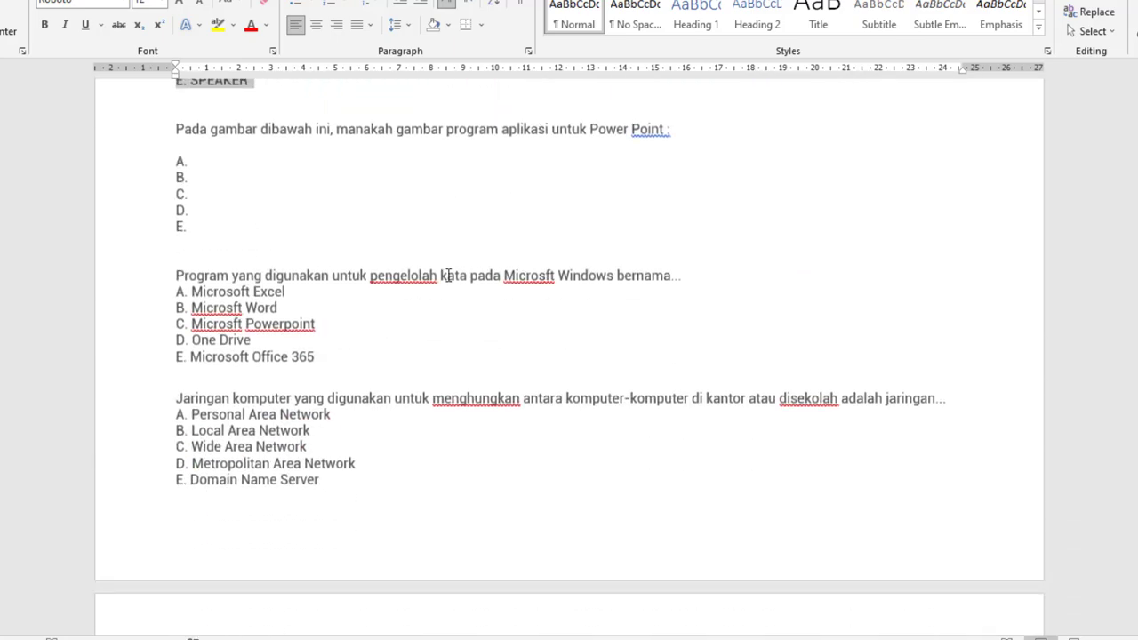
scroll(283, 285, up, 3)
drag(175, 291, 668, 292)
right_click(660, 292)
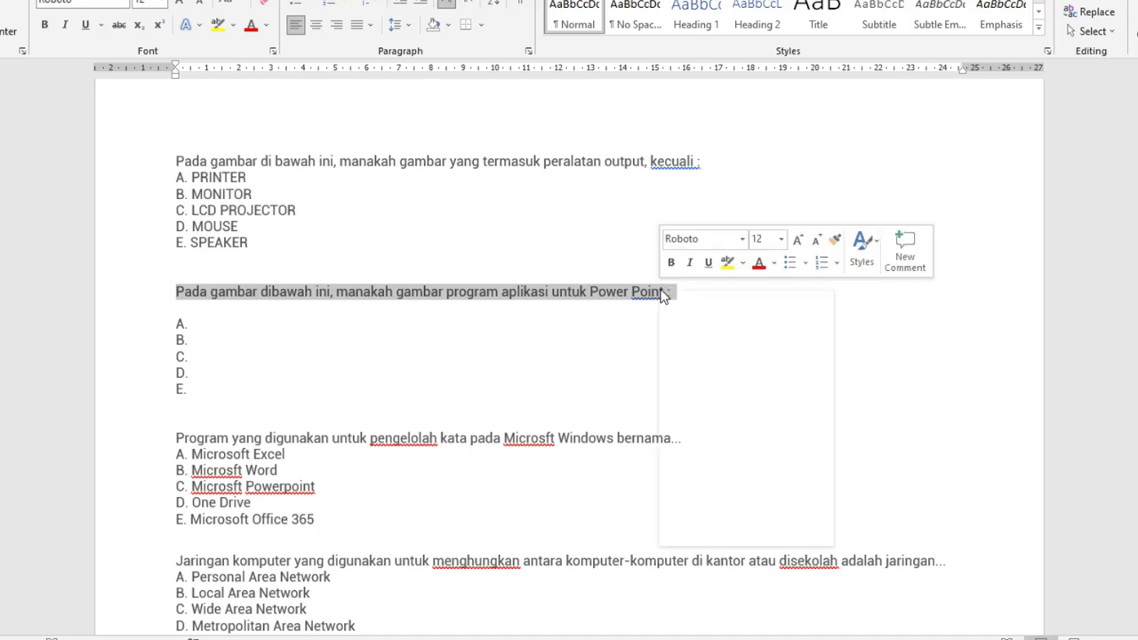
click(717, 321)
key(alt+Tab)
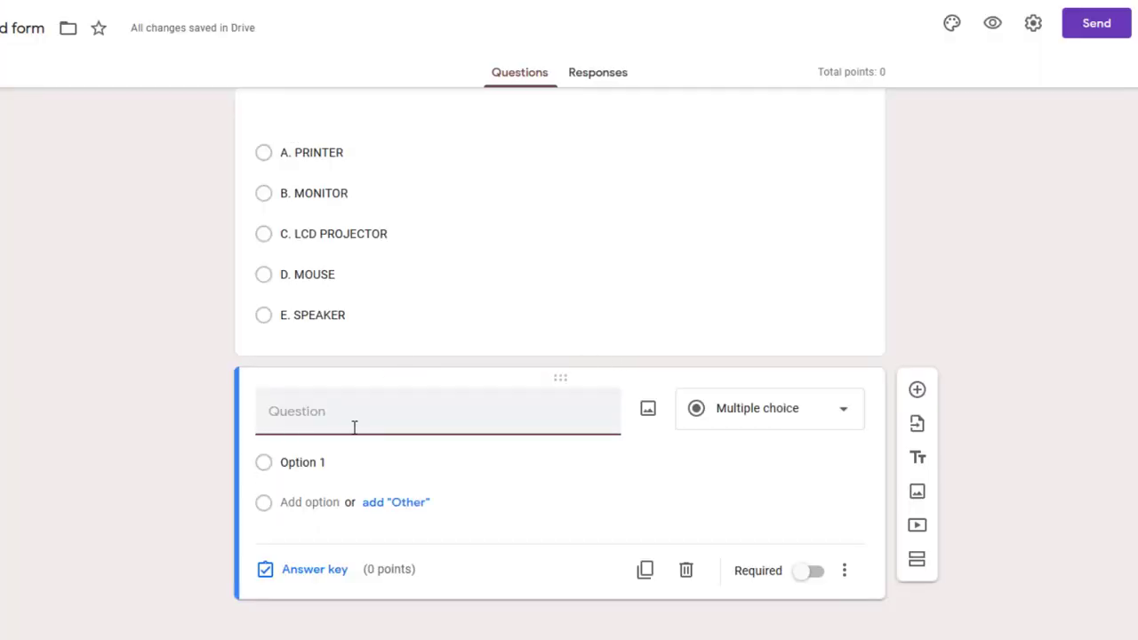
right_click(351, 414)
click(394, 263)
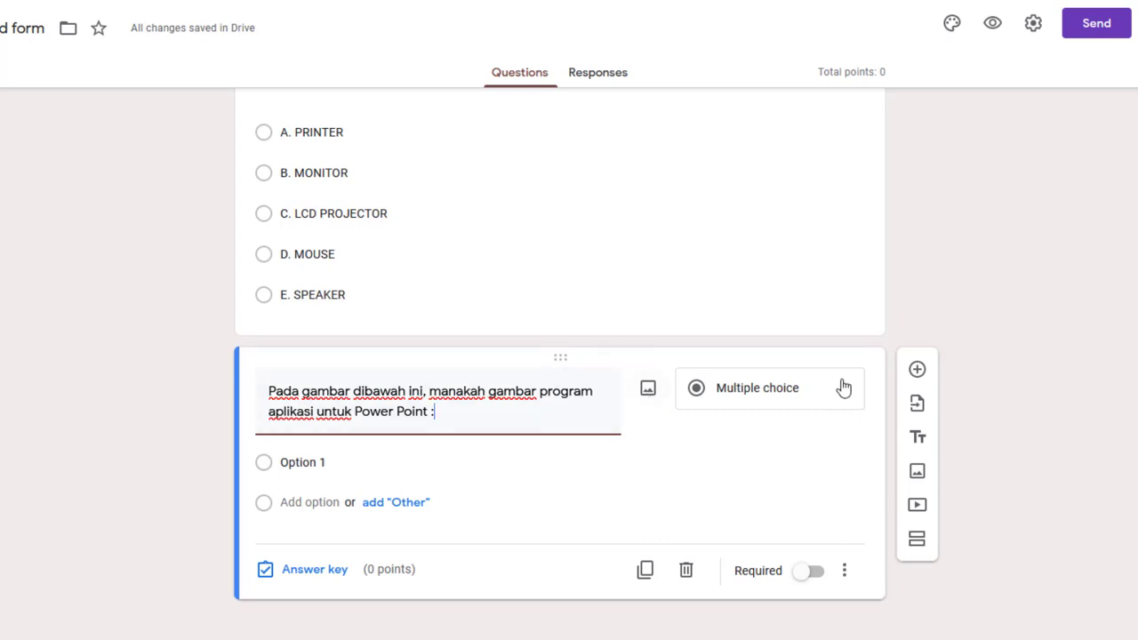
Attach the Icon picture of Office app icons to the Power Point question
click(649, 400)
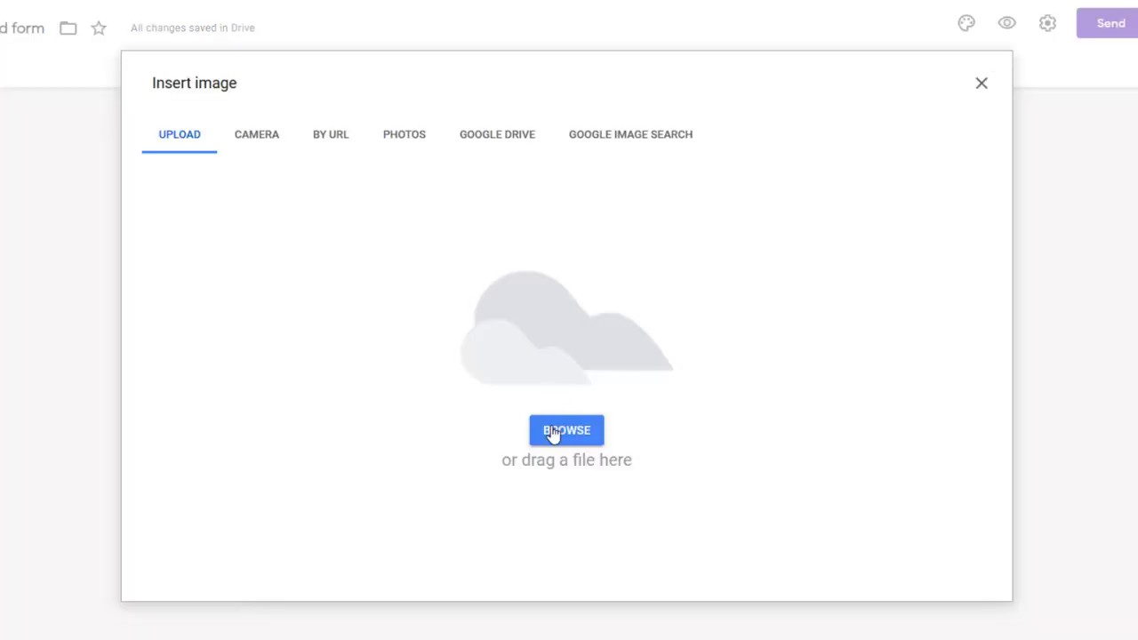
click(552, 432)
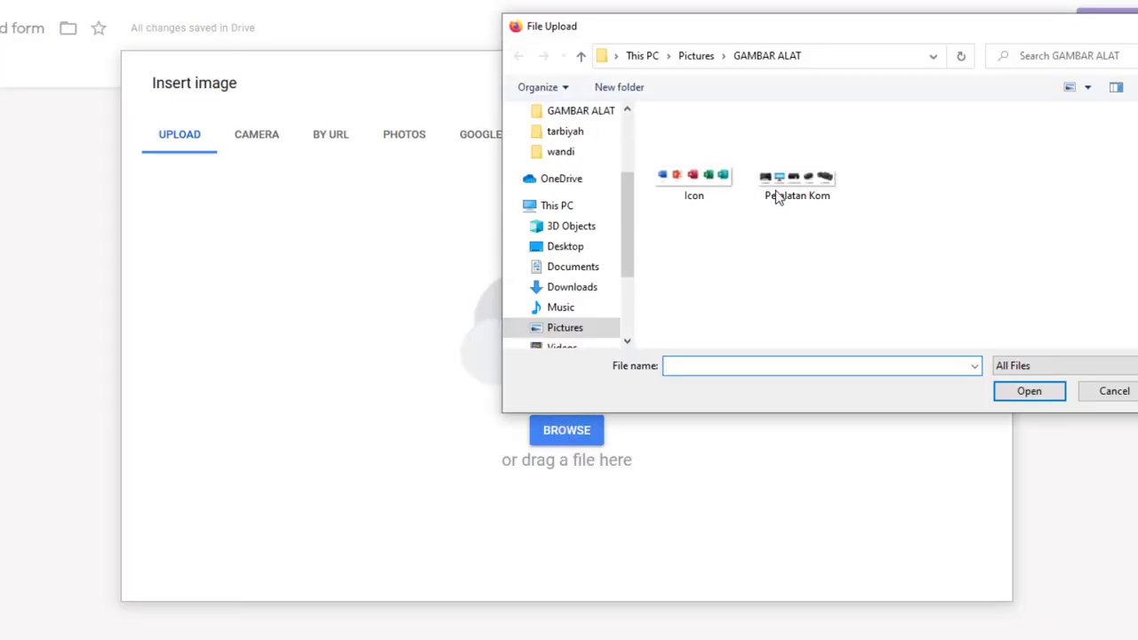
click(686, 175)
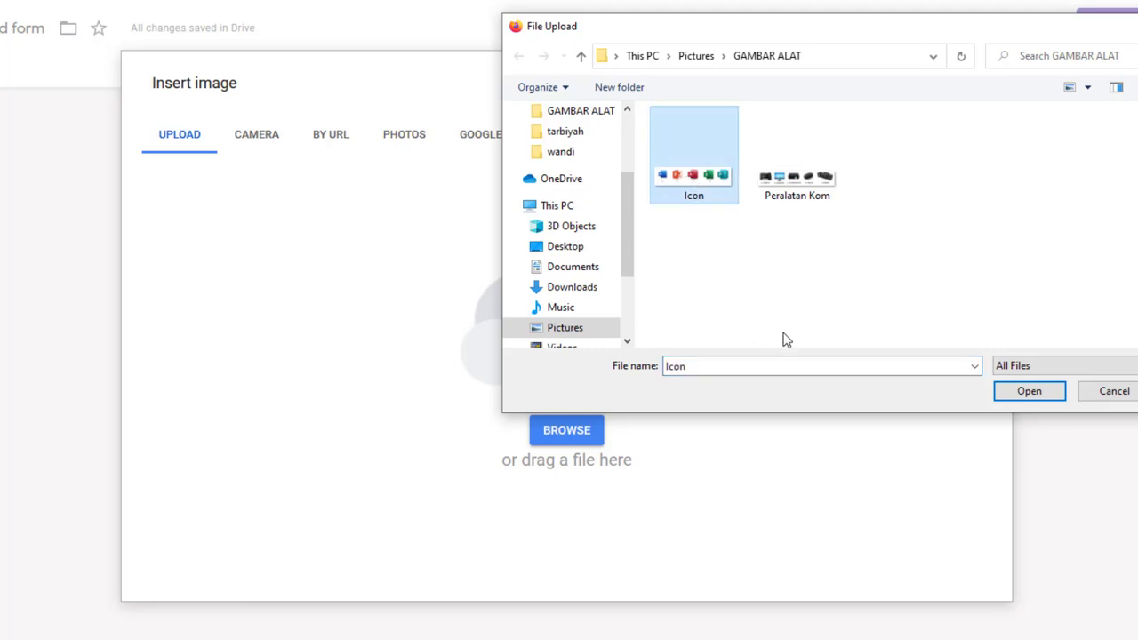
click(1023, 391)
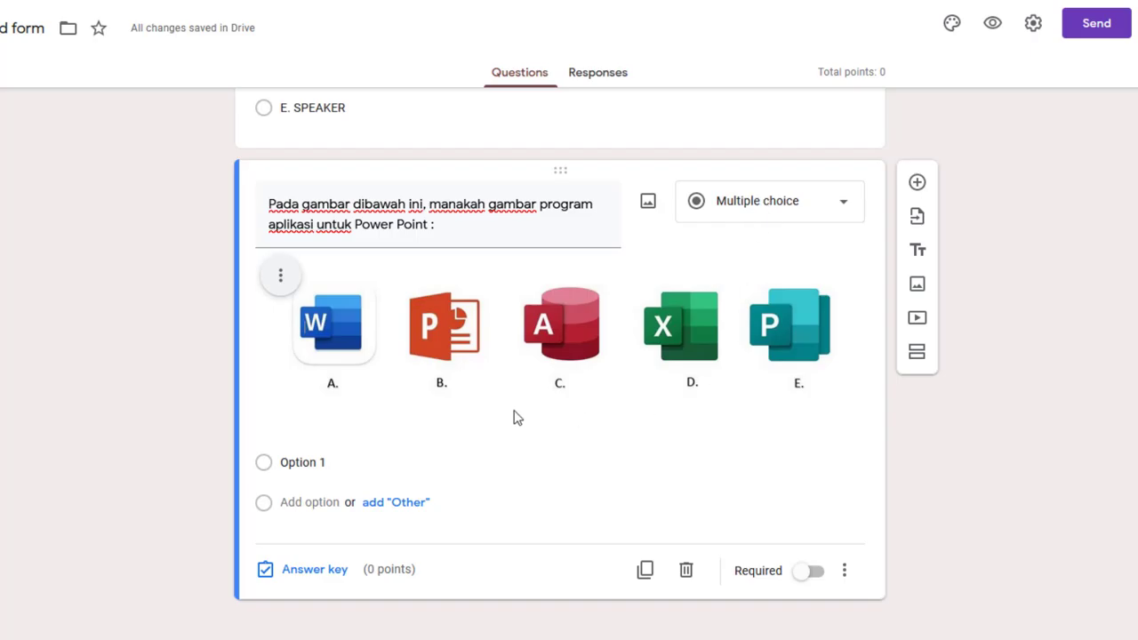
Copy answer lines A. to E. from Word and paste them as the five options
key(alt+Tab)
drag(178, 322, 186, 389)
right_click(182, 343)
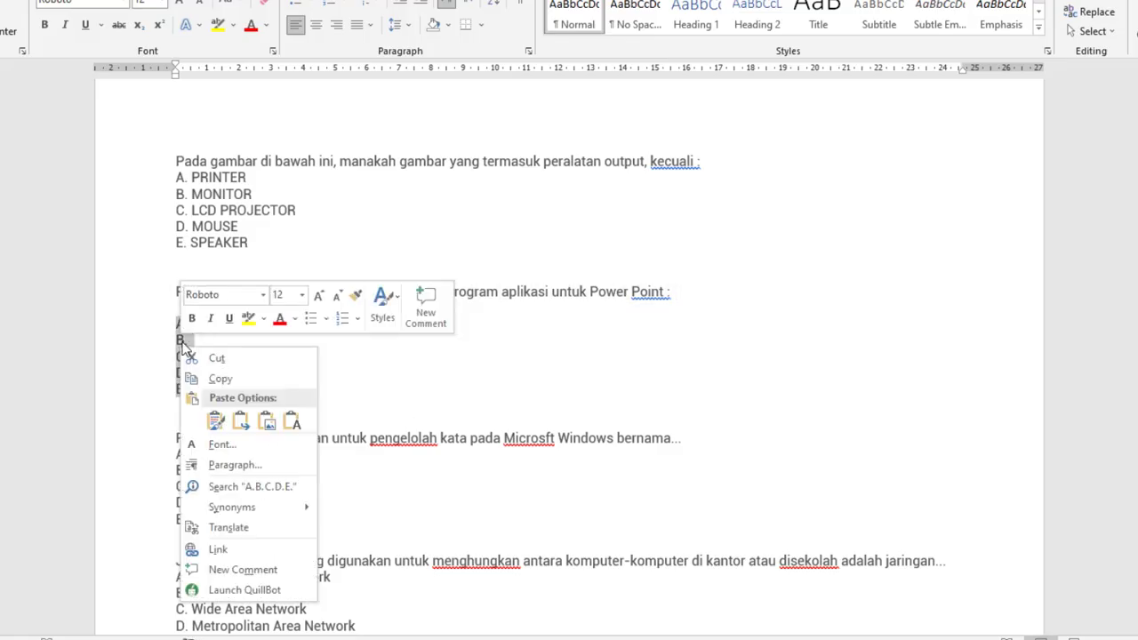
click(223, 379)
key(alt+Tab)
click(327, 464)
right_click(327, 466)
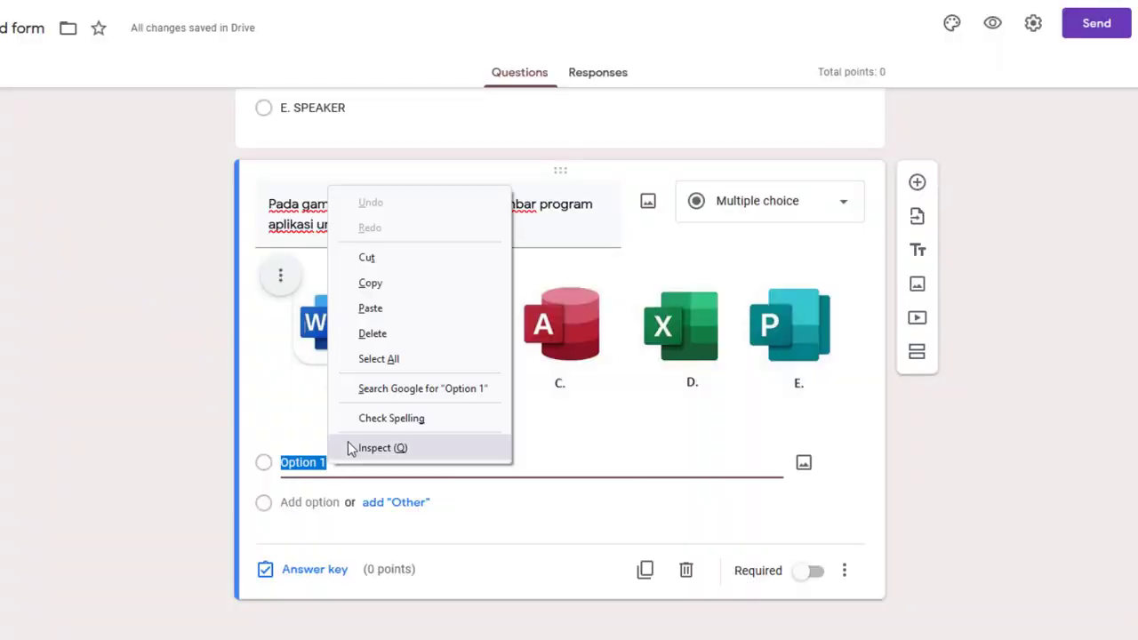
click(365, 308)
scroll(819, 411, down, 2)
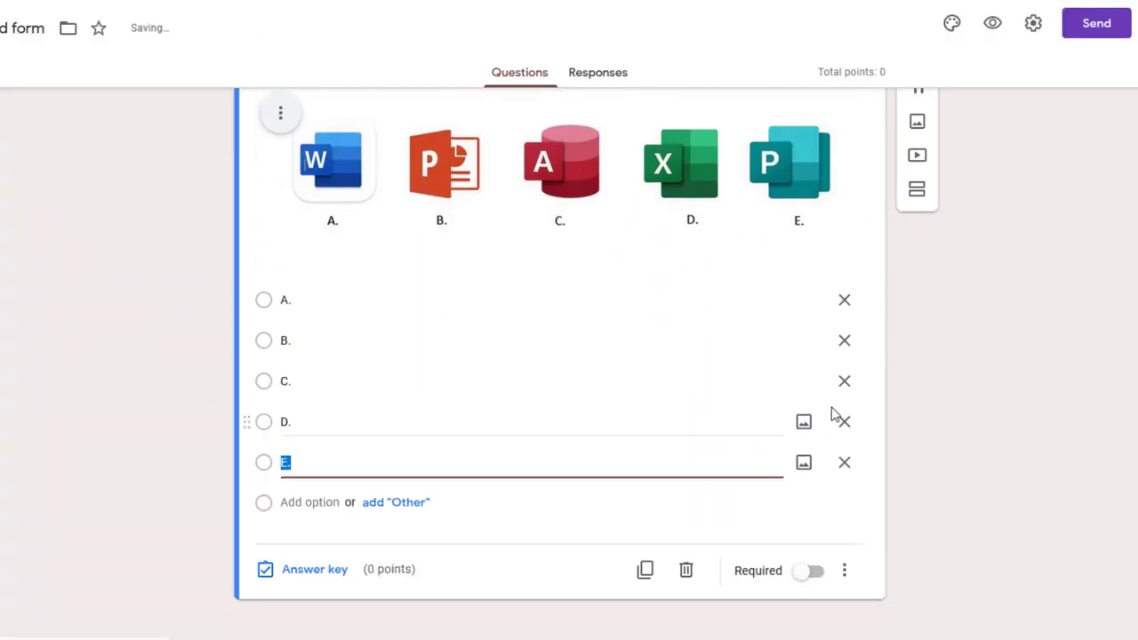
scroll(959, 415, up, 2)
scroll(958, 414, down, 2)
scroll(959, 414, up, 5)
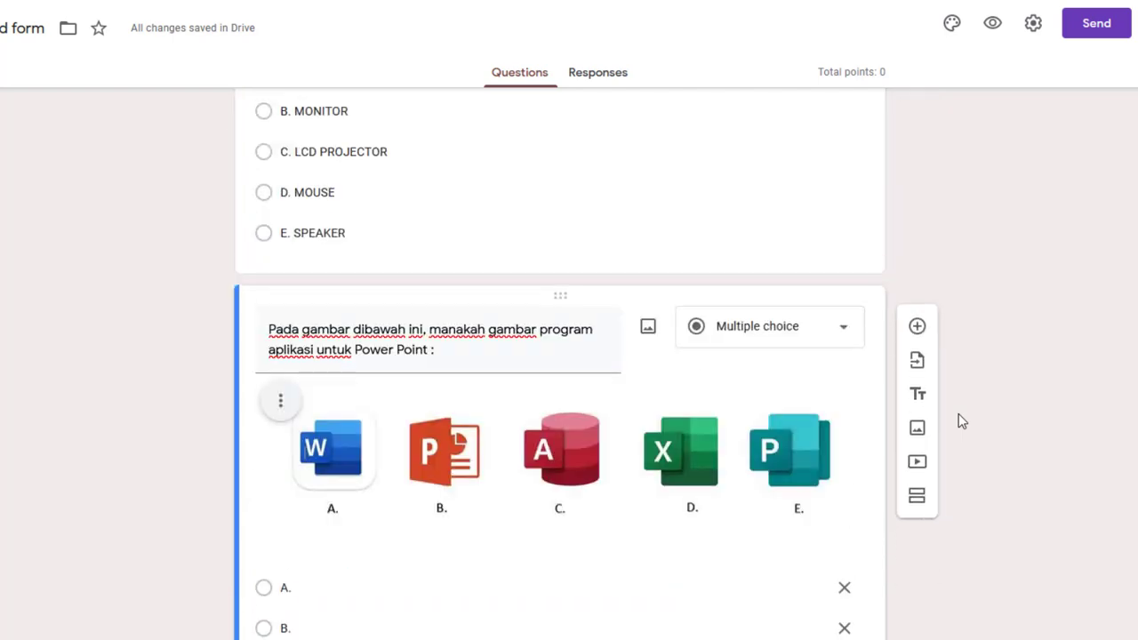
scroll(958, 413, down, 5)
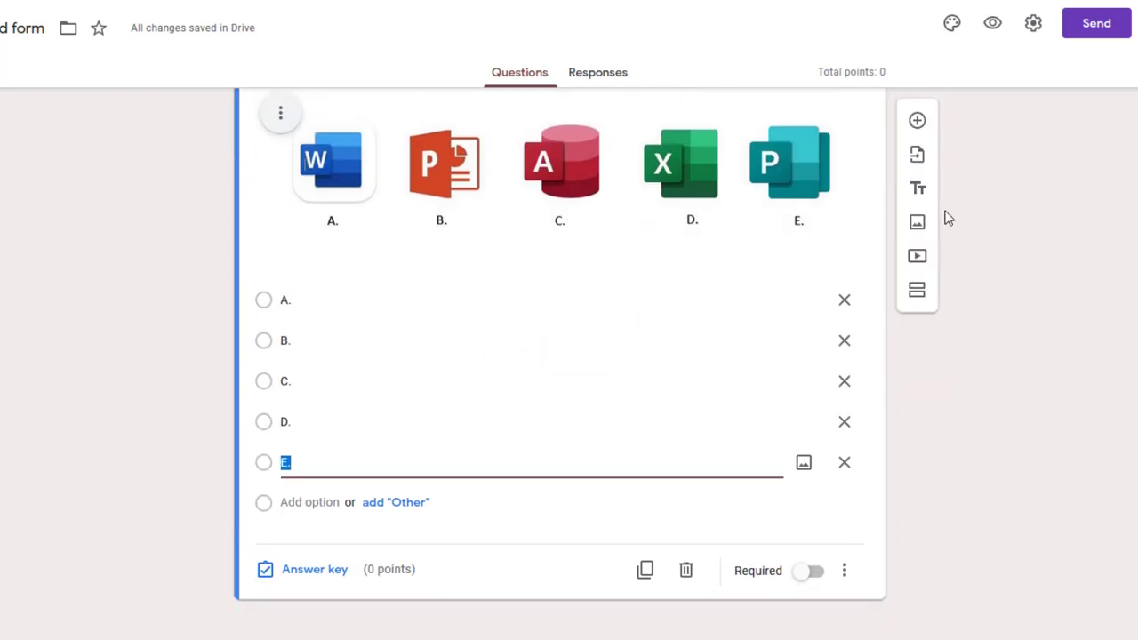
Add a third question titled with the 'Program yang digunakan…' word-processor line from Word
click(918, 113)
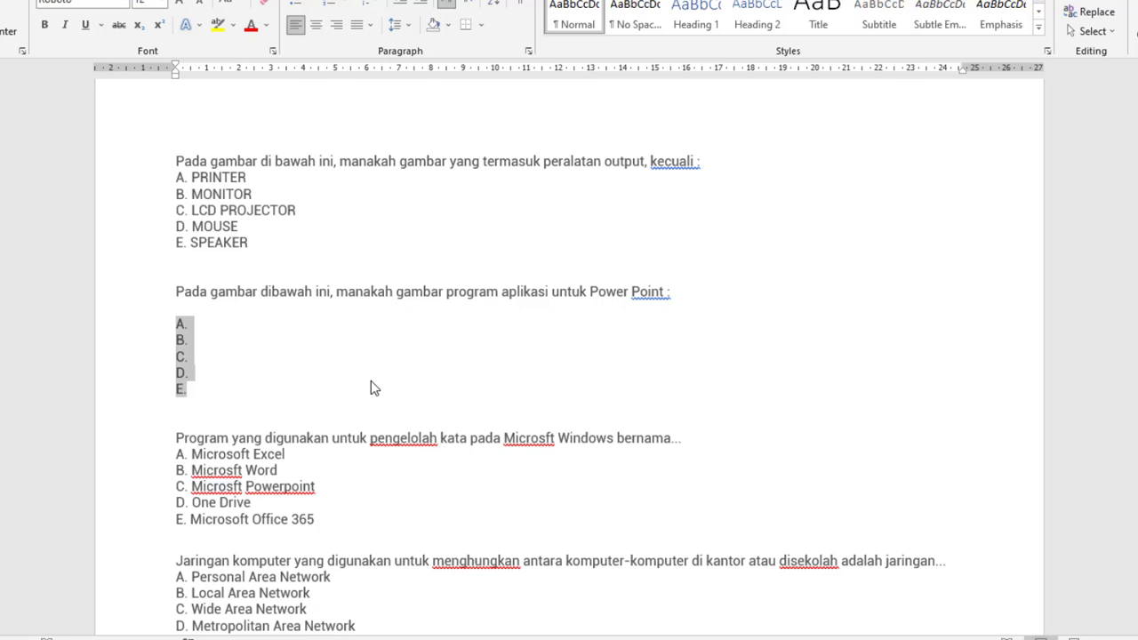
scroll(371, 386, down, 3)
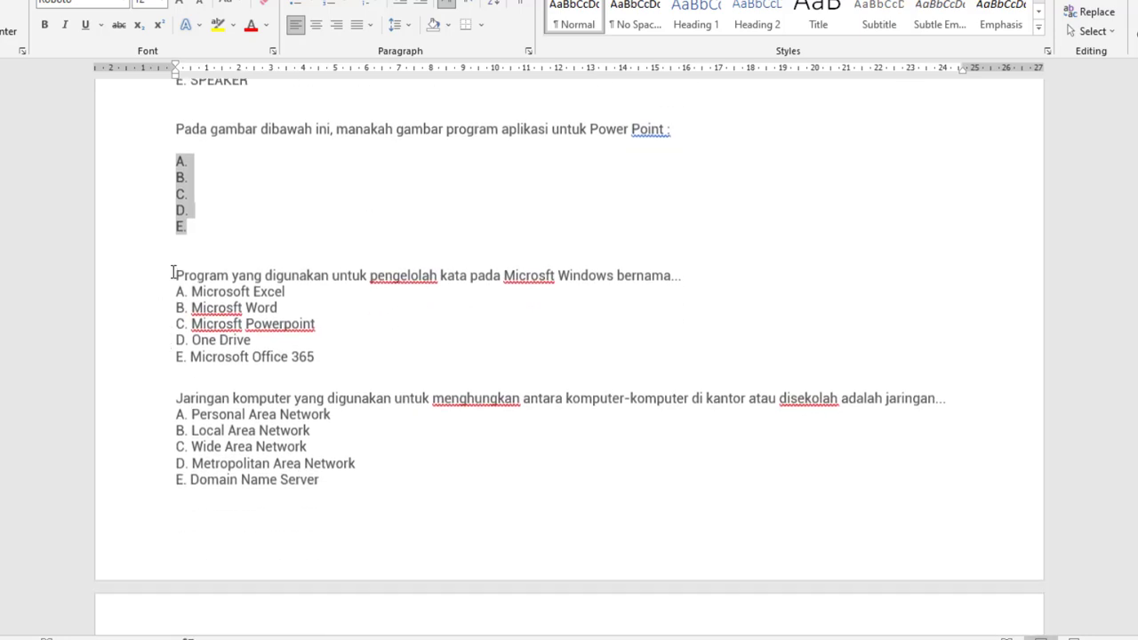
drag(175, 272, 680, 275)
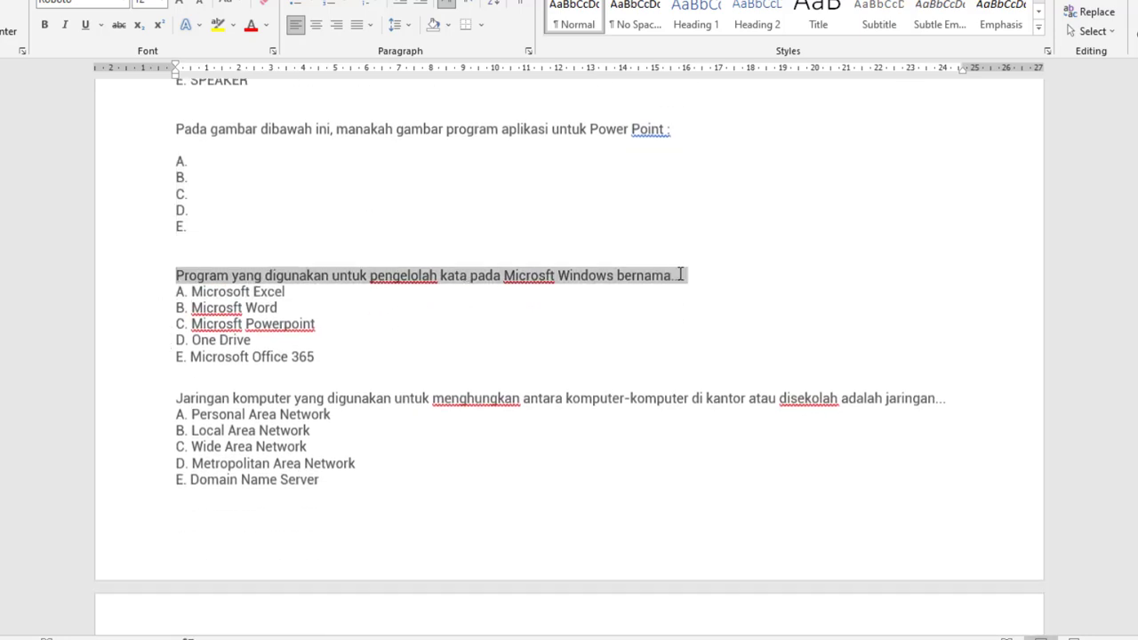
right_click(662, 285)
click(691, 307)
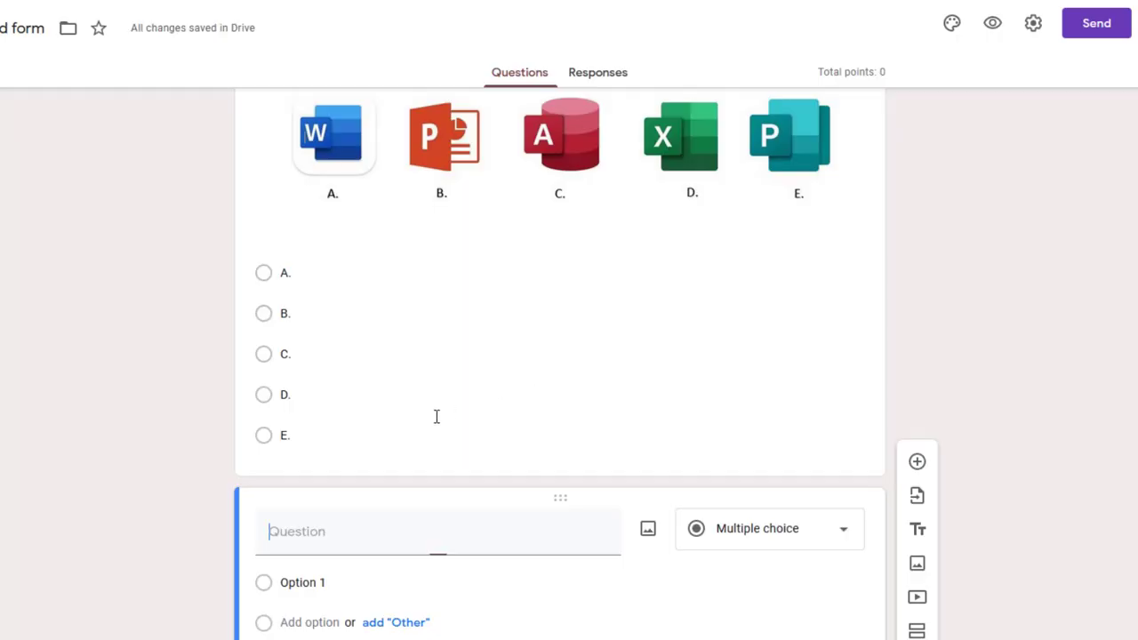
scroll(343, 526, down, 1)
right_click(286, 414)
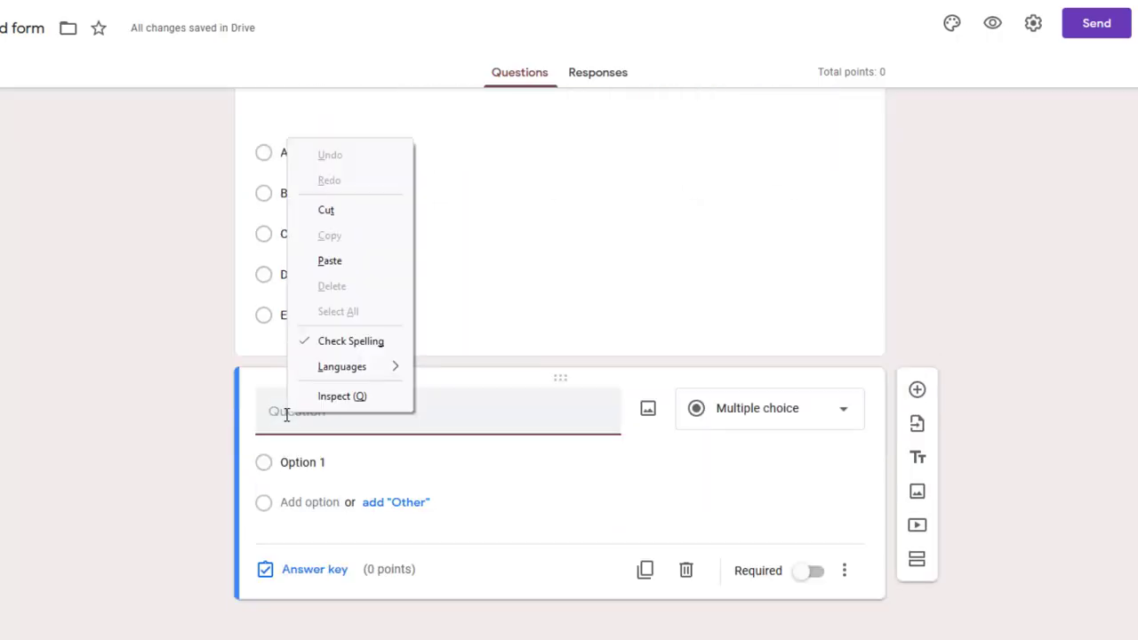
click(351, 267)
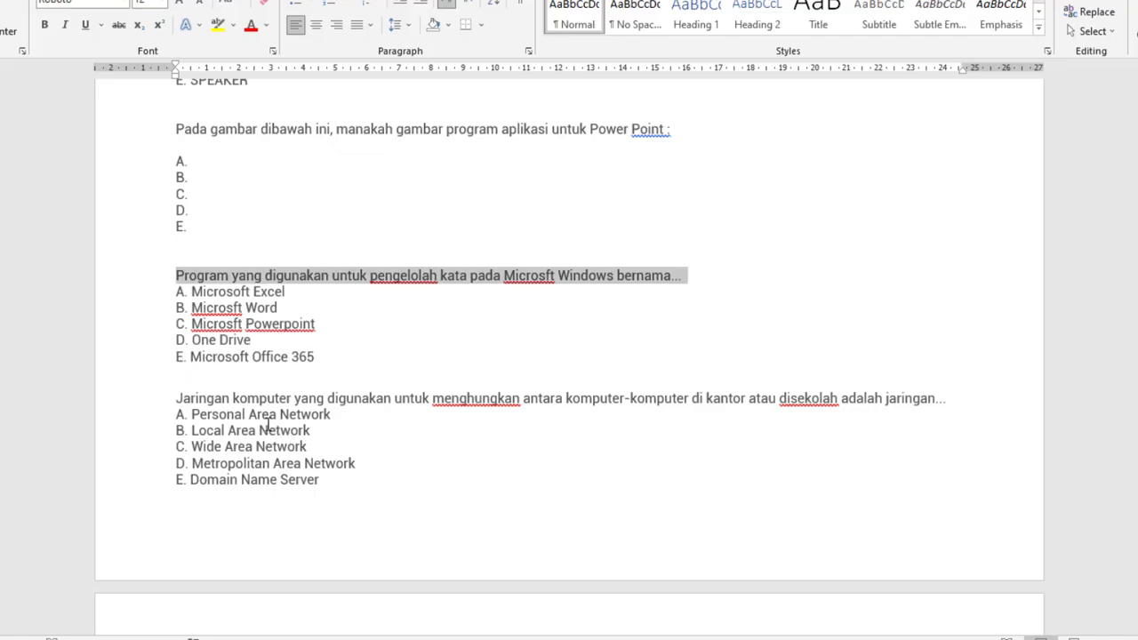
Paste options A. Microsoft Excel through E. Microsoft Office 365, then add another blank question
drag(176, 294, 329, 362)
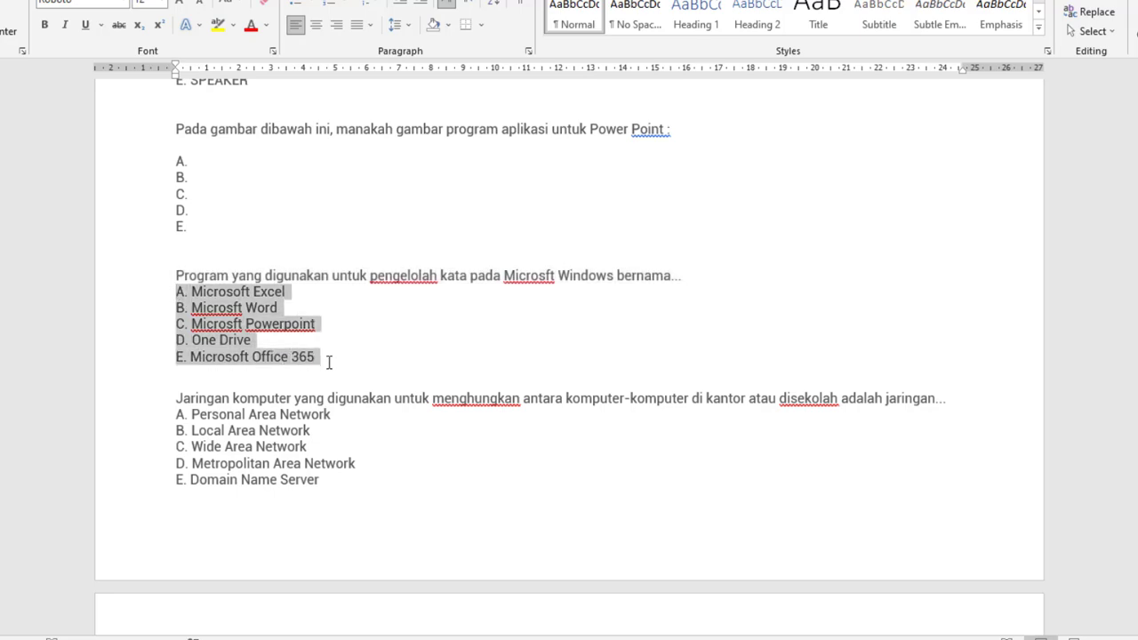
right_click(237, 314)
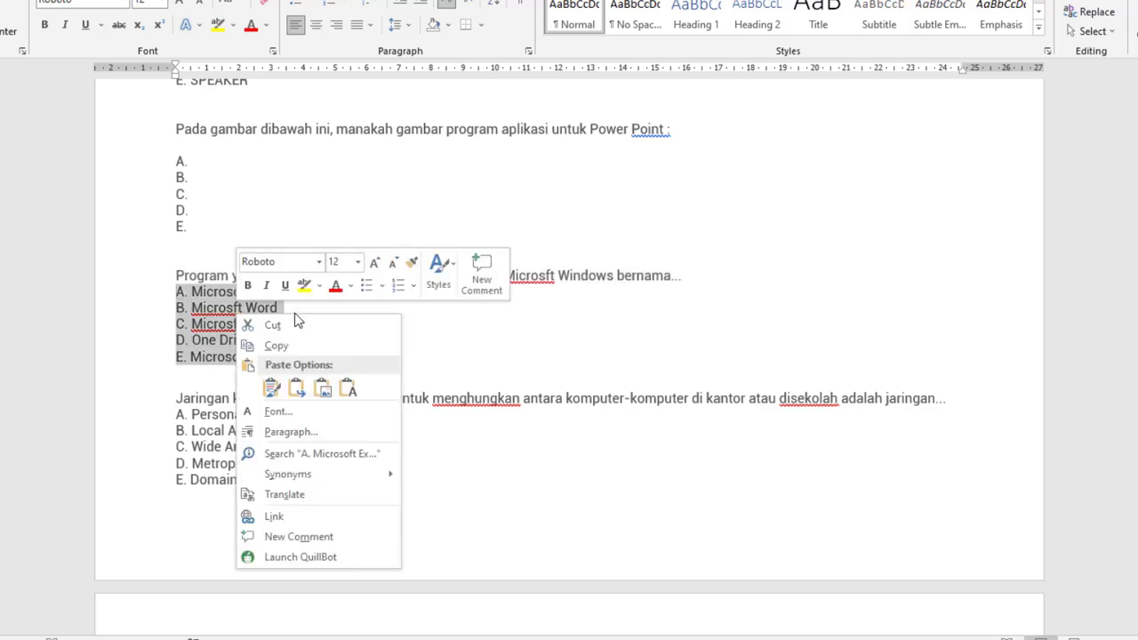
click(295, 348)
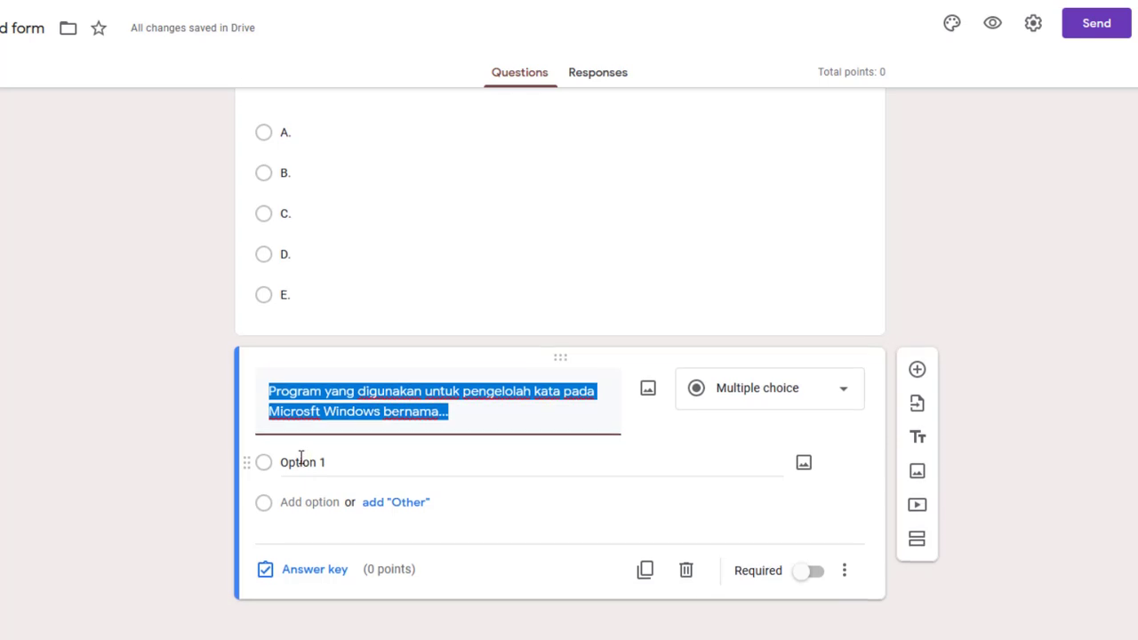
click(293, 461)
right_click(293, 462)
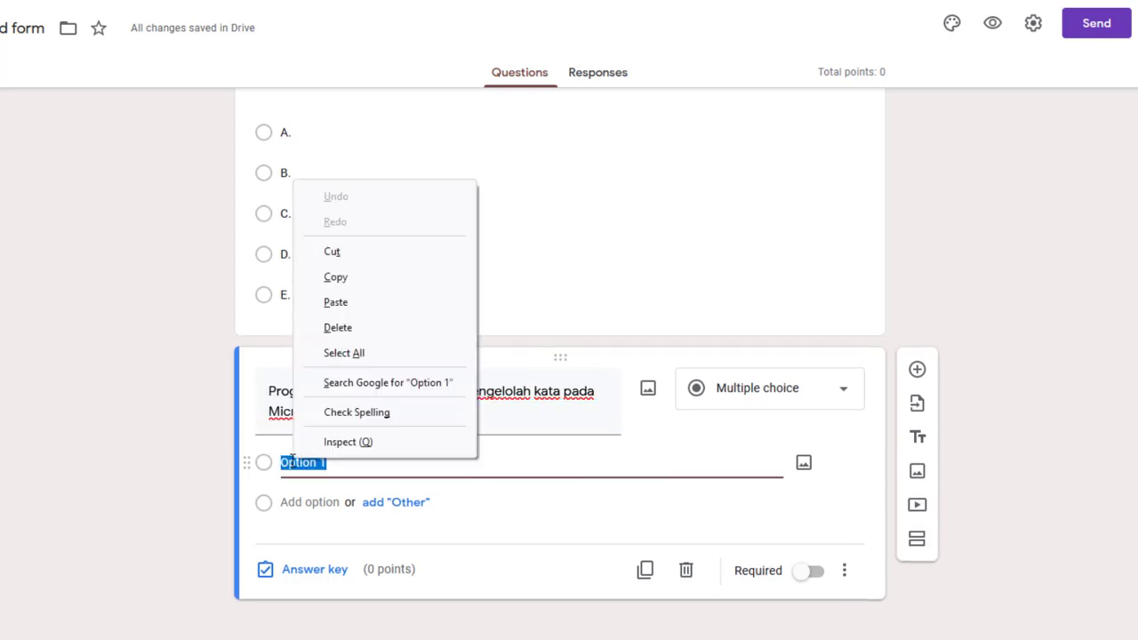
click(336, 303)
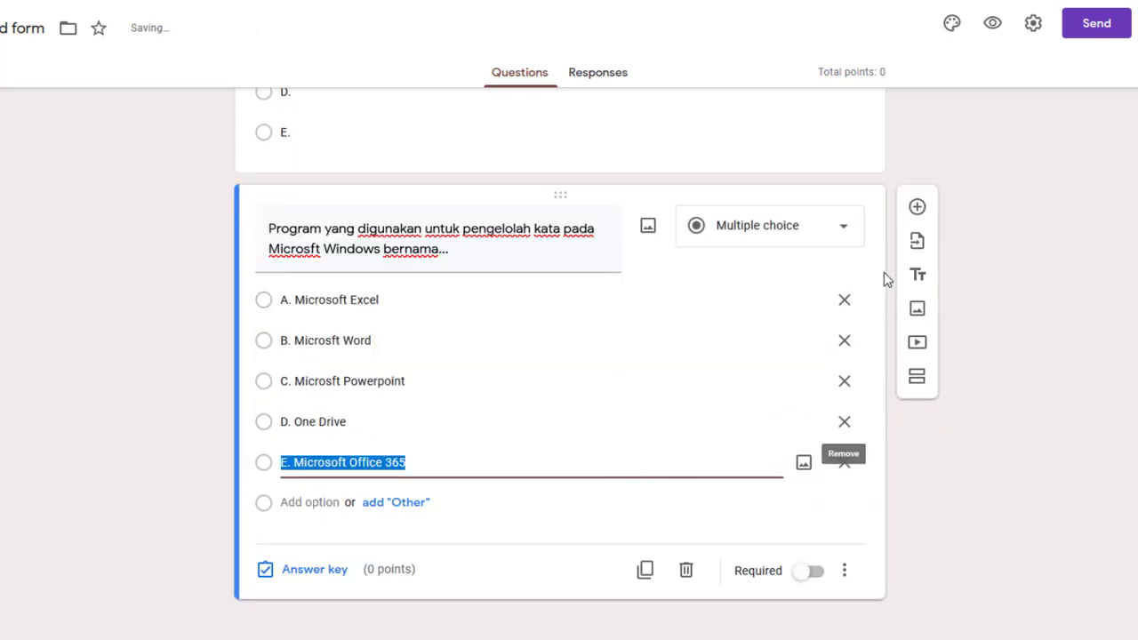
click(919, 208)
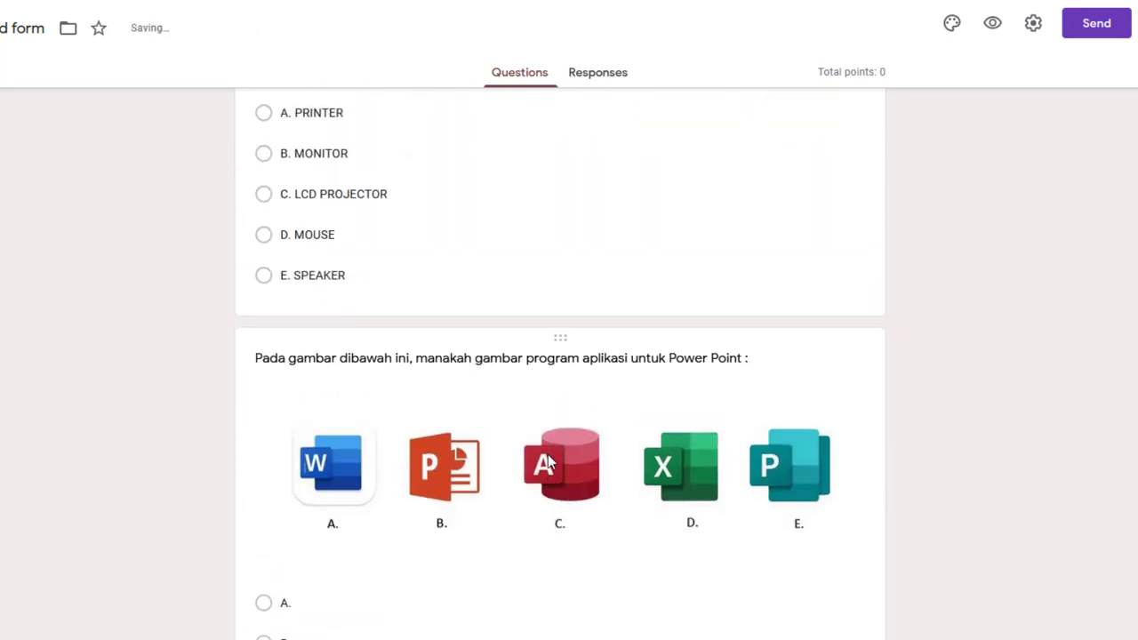
Copy the Jaringan komputer question from Word into the new quiz question's text
scroll(548, 462, up, 4)
scroll(548, 462, down, 6)
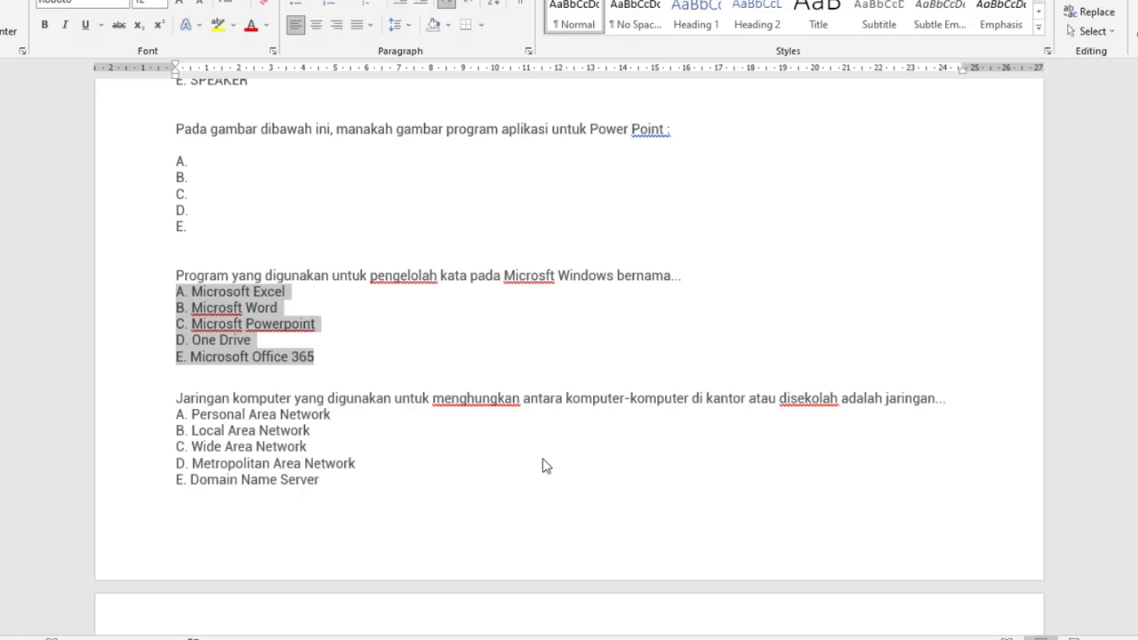
scroll(546, 465, down, 4)
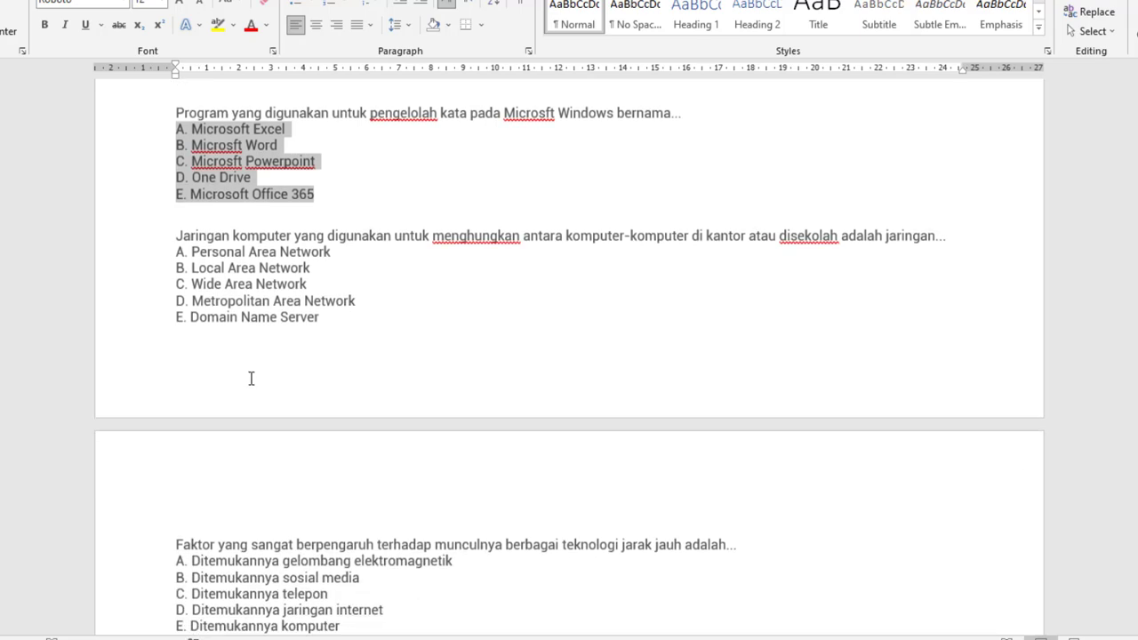
drag(175, 235, 963, 233)
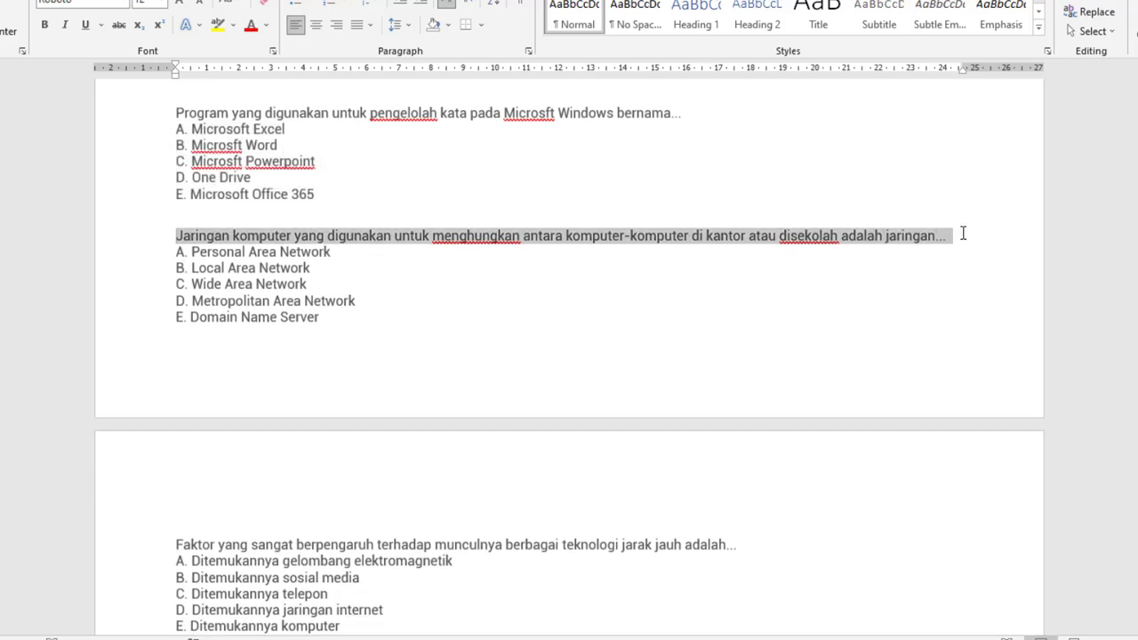
right_click(878, 236)
click(907, 261)
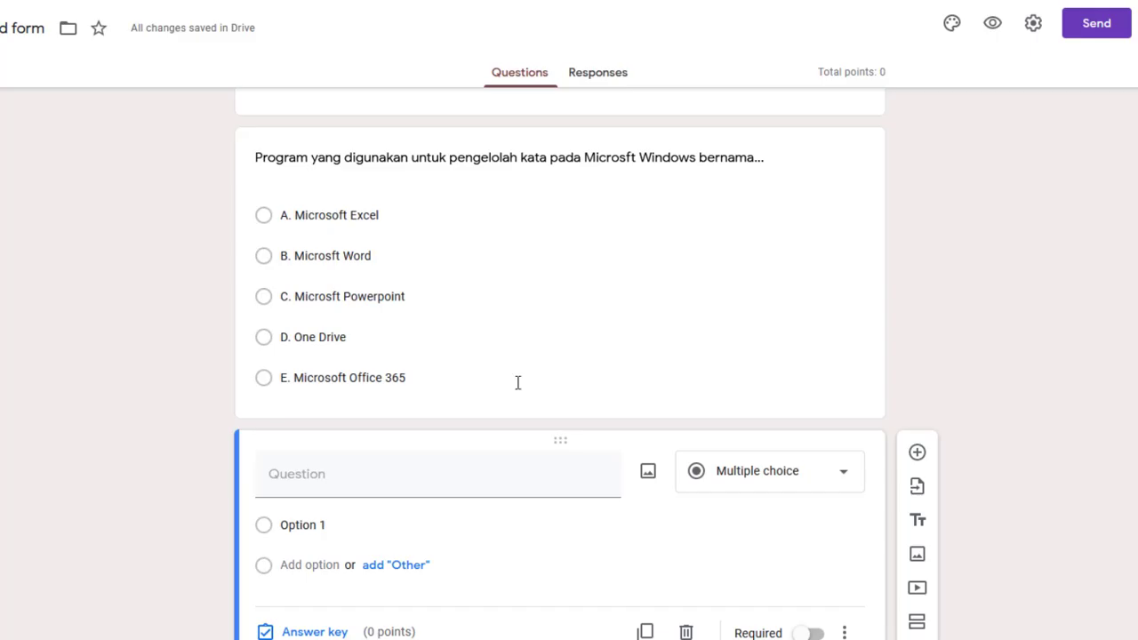
click(353, 474)
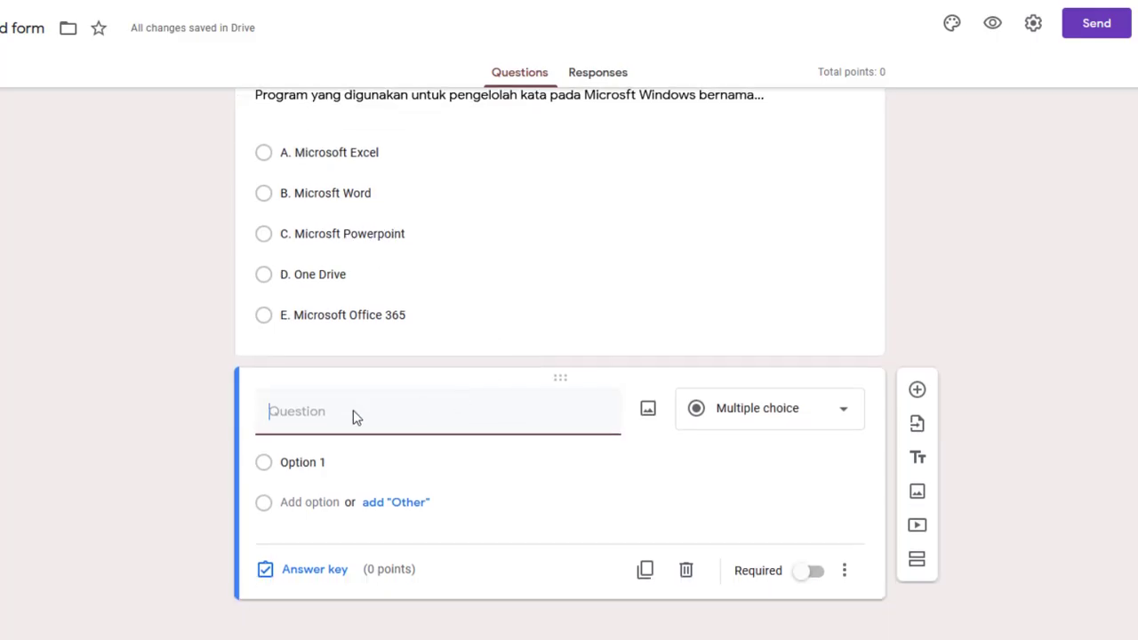
right_click(292, 411)
click(351, 534)
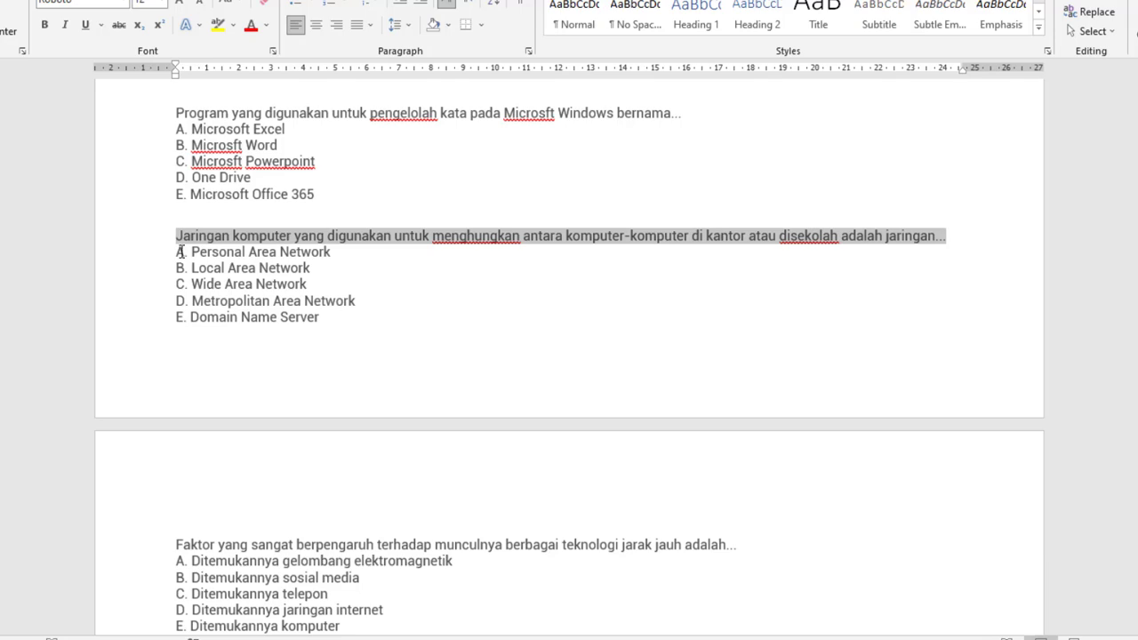
Paste the five network answers (Personal Area Network through Domain Name Server) as options, then add a blank question
drag(178, 251, 329, 318)
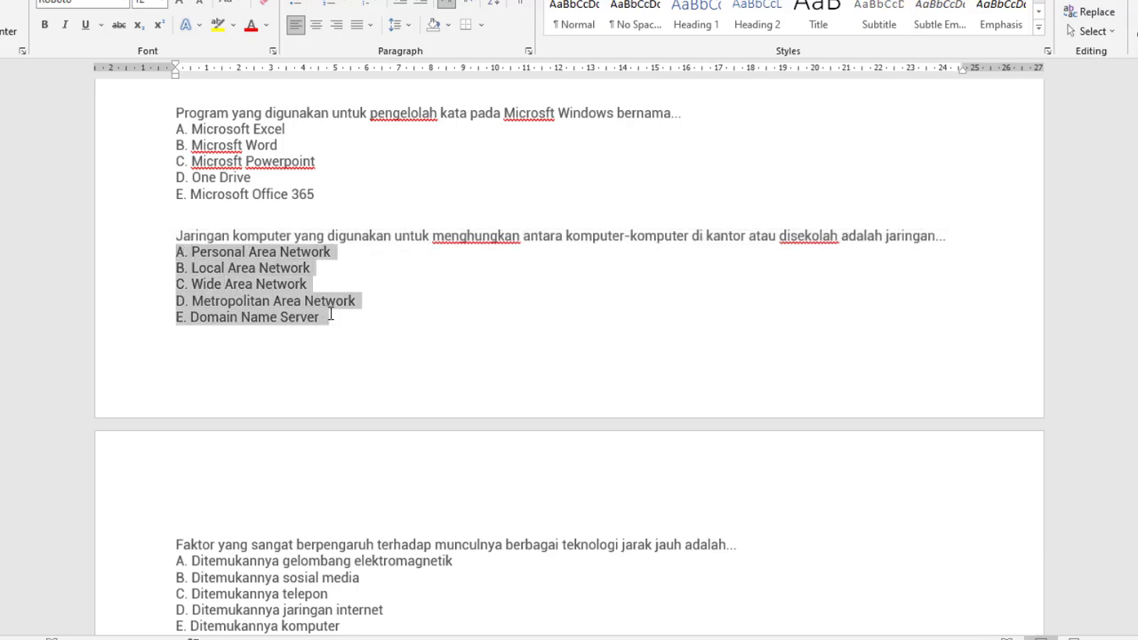
right_click(263, 256)
click(311, 290)
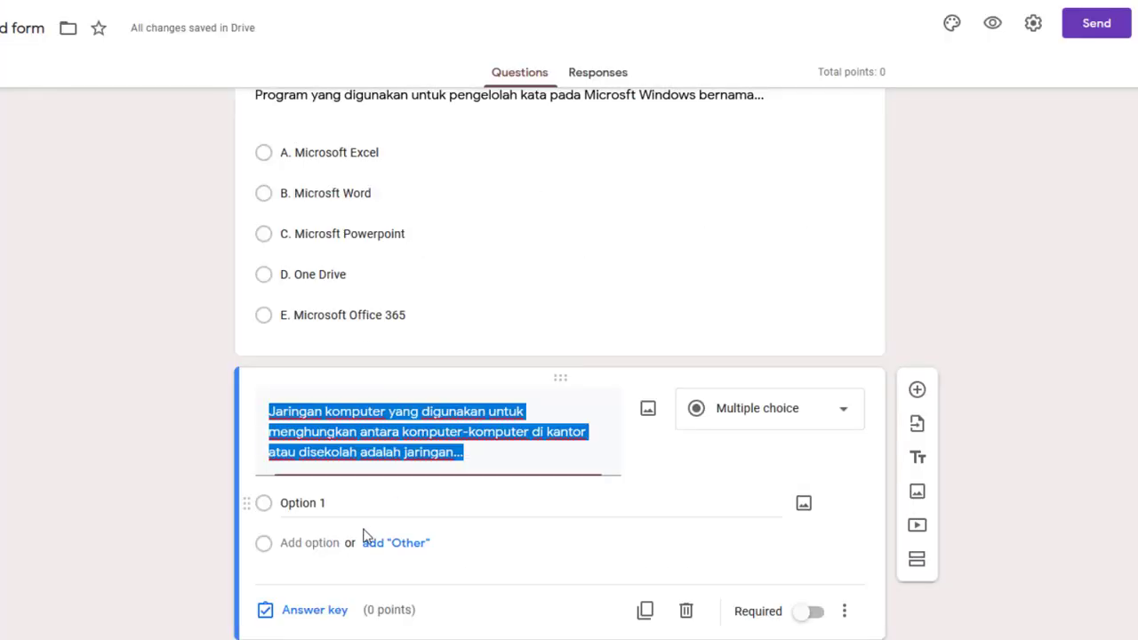
scroll(268, 481, down, 1)
click(286, 463)
right_click(289, 461)
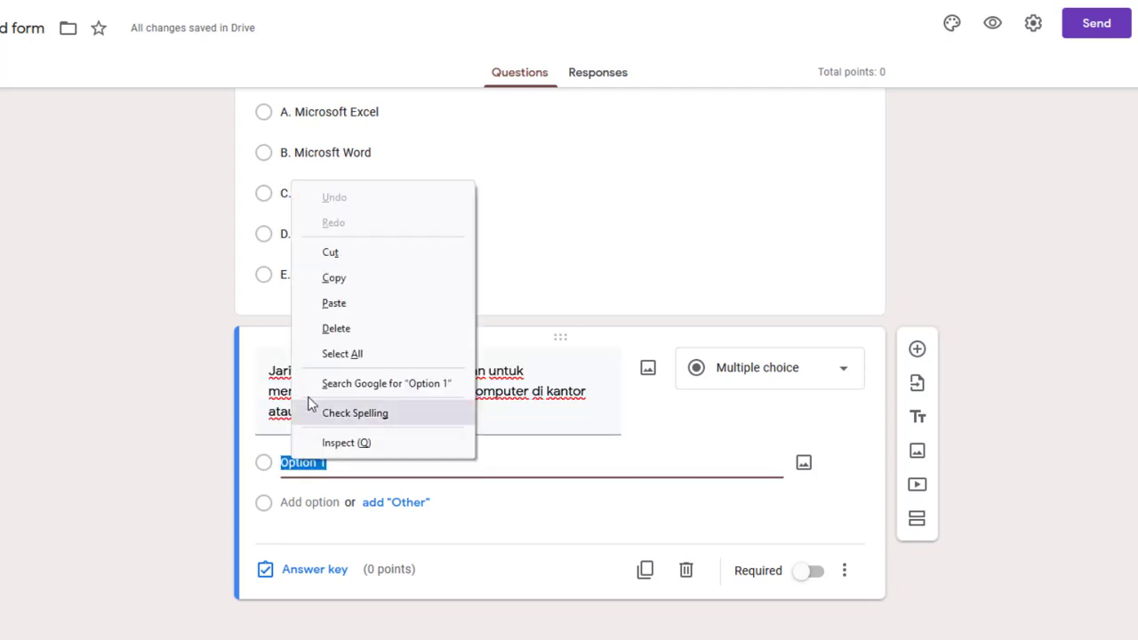
click(334, 303)
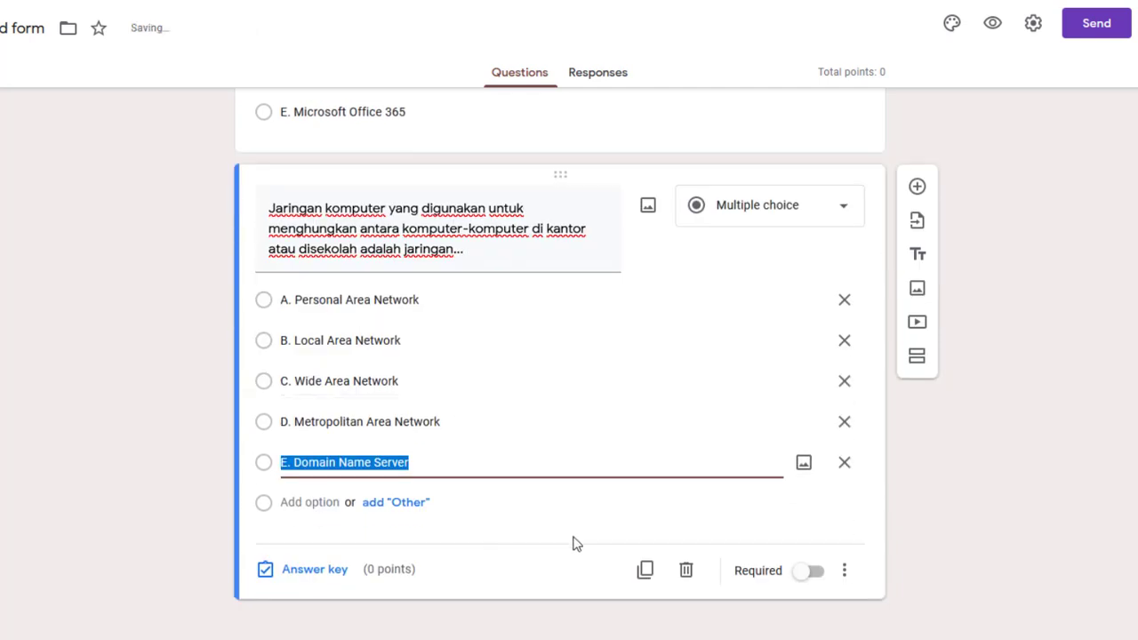
click(917, 187)
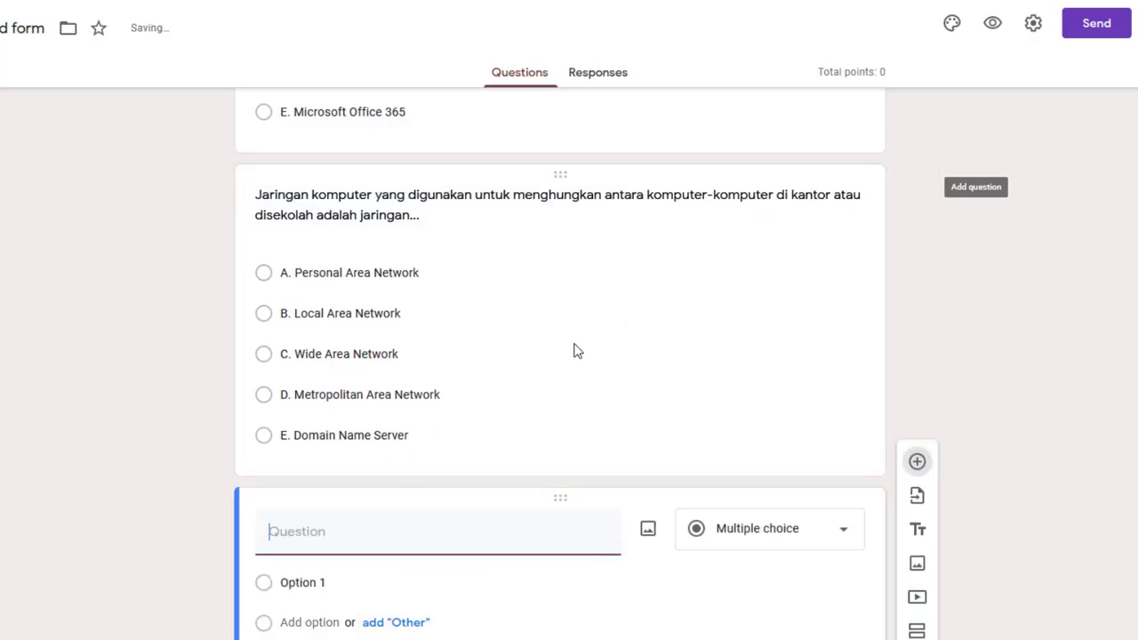
key(alt+Tab)
Copy the Faktor yang sangat berpengaruh question from Word into the blank question's text
scroll(356, 440, down, 5)
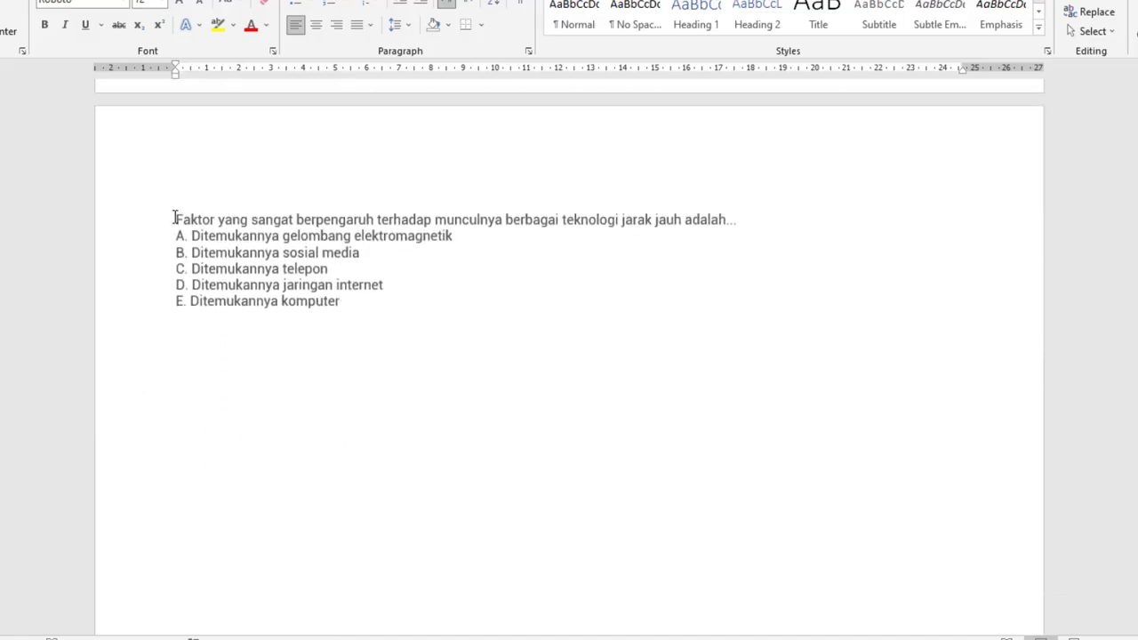
drag(174, 218, 802, 226)
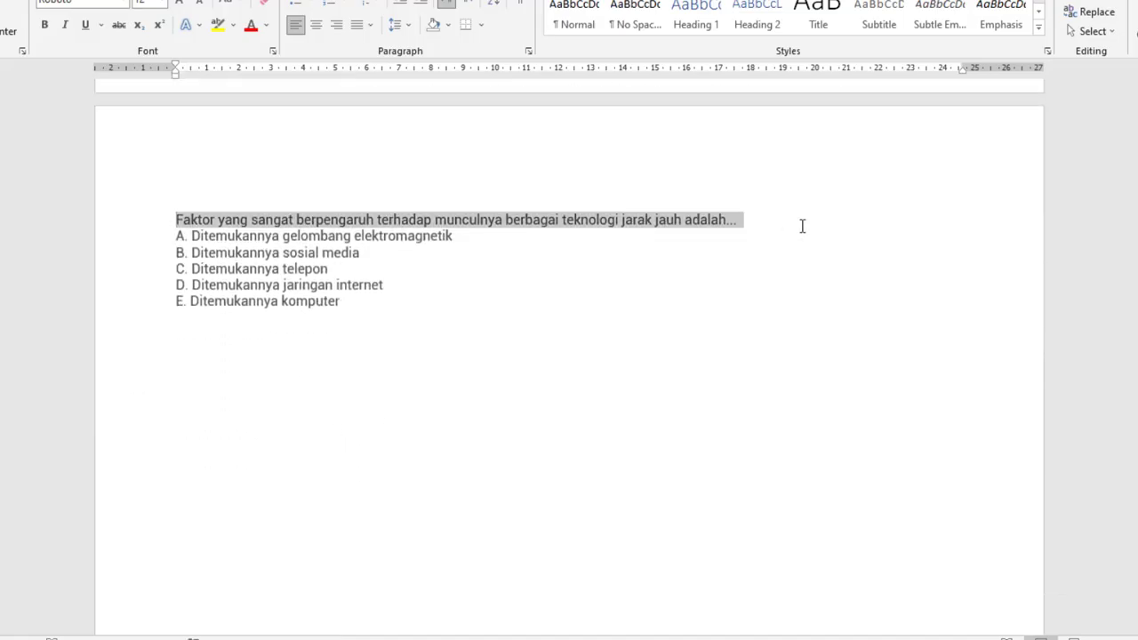
right_click(706, 226)
click(752, 257)
key(alt+Tab)
scroll(373, 444, down, 1)
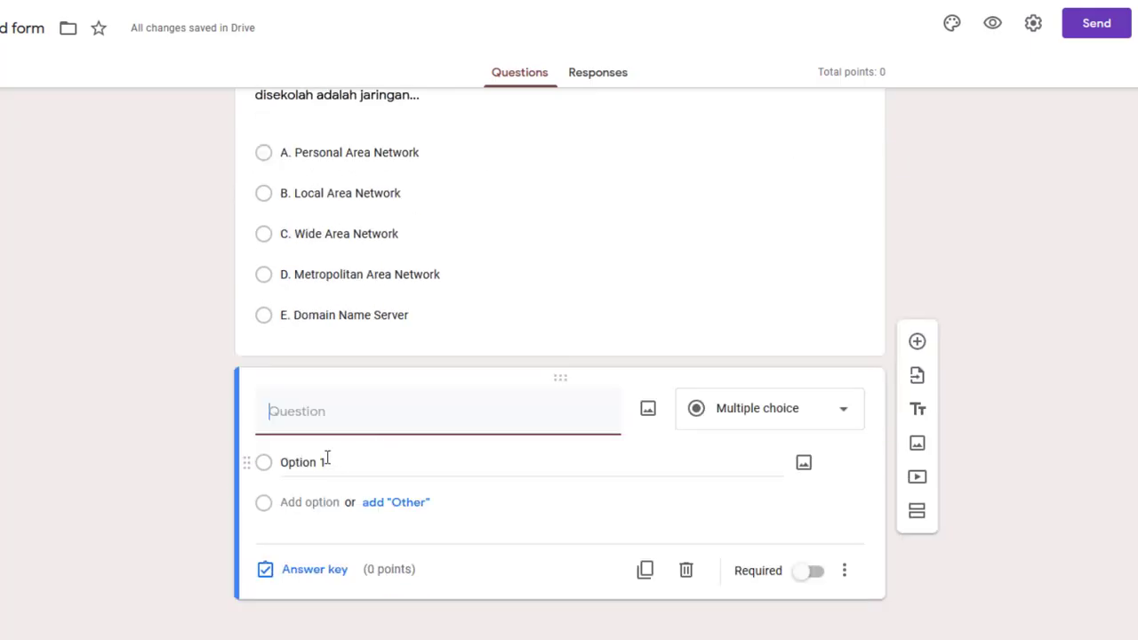
right_click(303, 414)
click(346, 266)
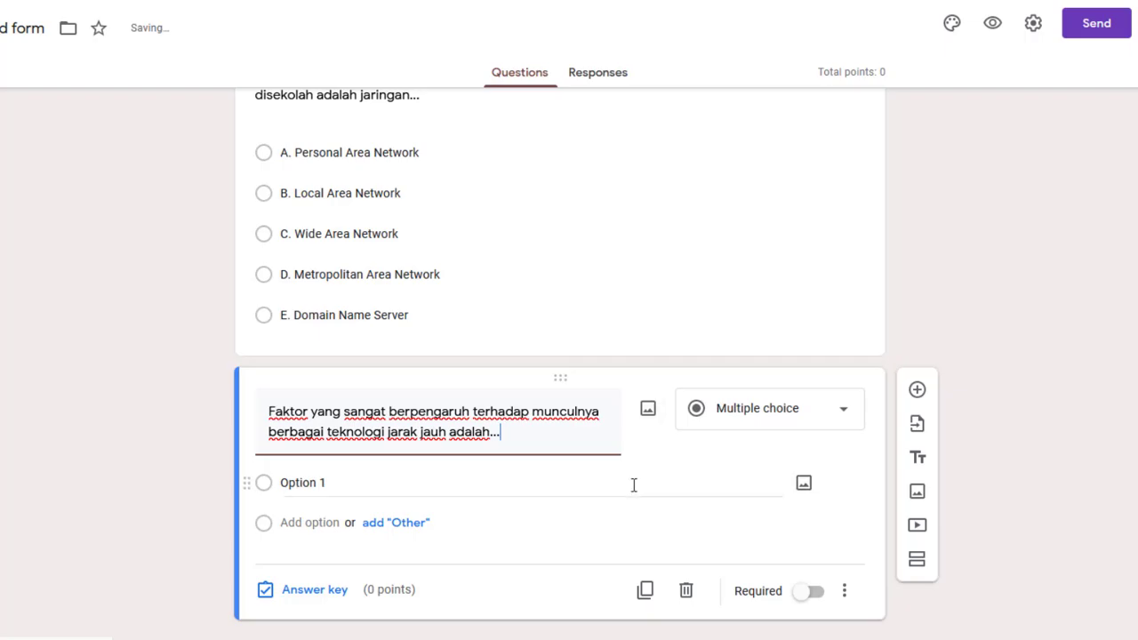
Paste the five Ditemukannya answers, A through E, over Option 1 as the choices
key(alt+Tab)
drag(178, 233, 348, 300)
right_click(264, 256)
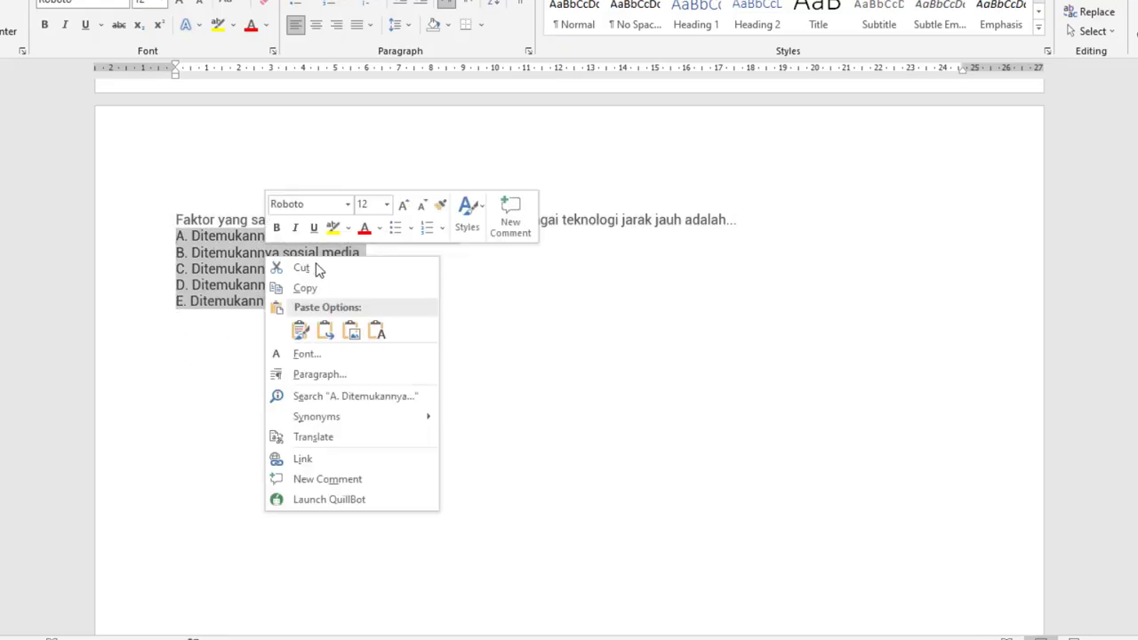
click(318, 292)
key(alt+Tab)
click(296, 498)
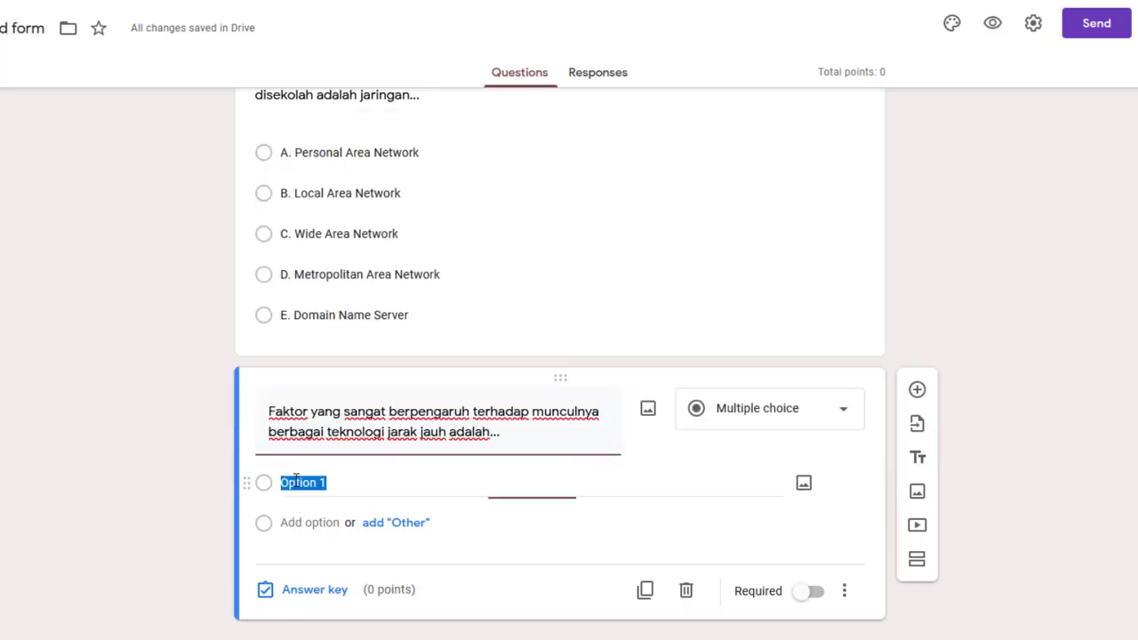
right_click(297, 482)
click(363, 325)
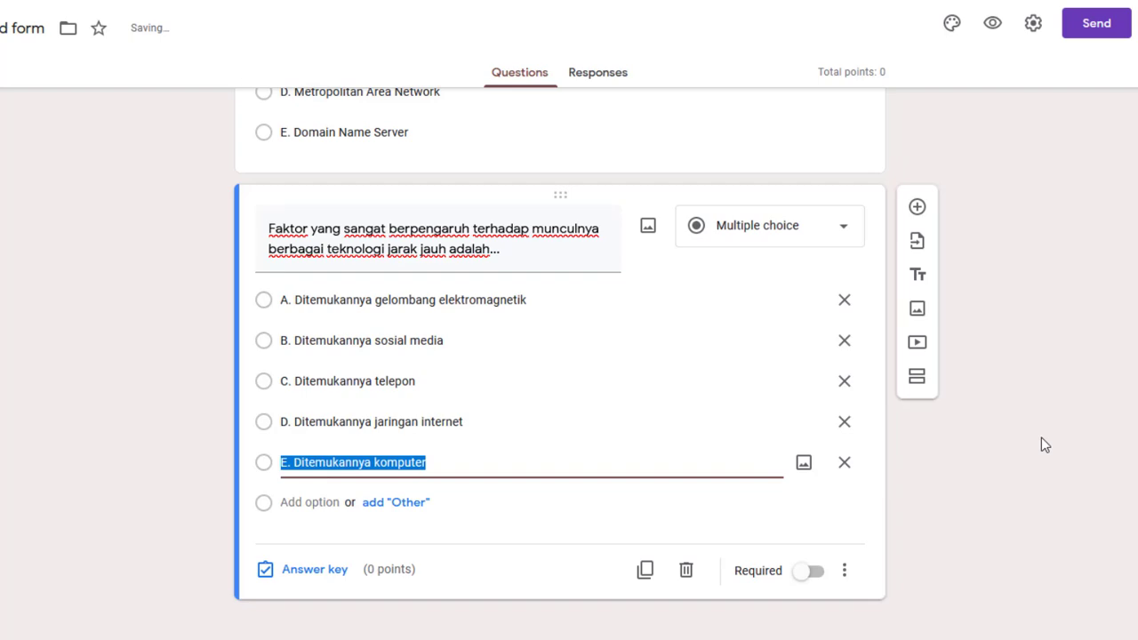
scroll(1041, 437, up, 15)
scroll(1041, 438, up, 5)
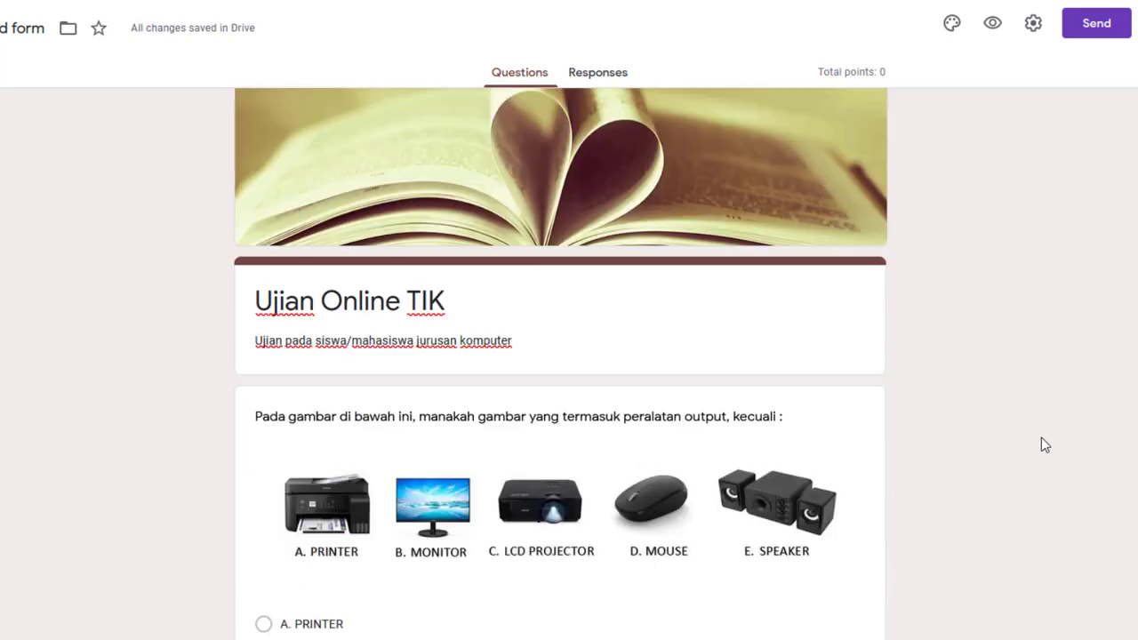
scroll(1041, 437, down, 2)
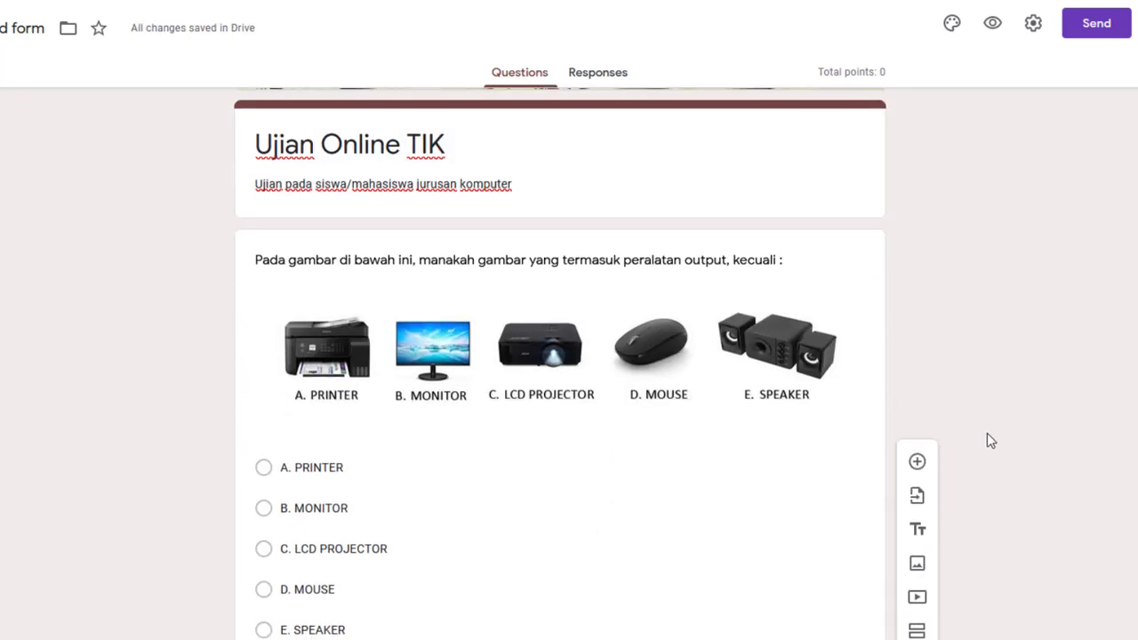
scroll(988, 434, down, 2)
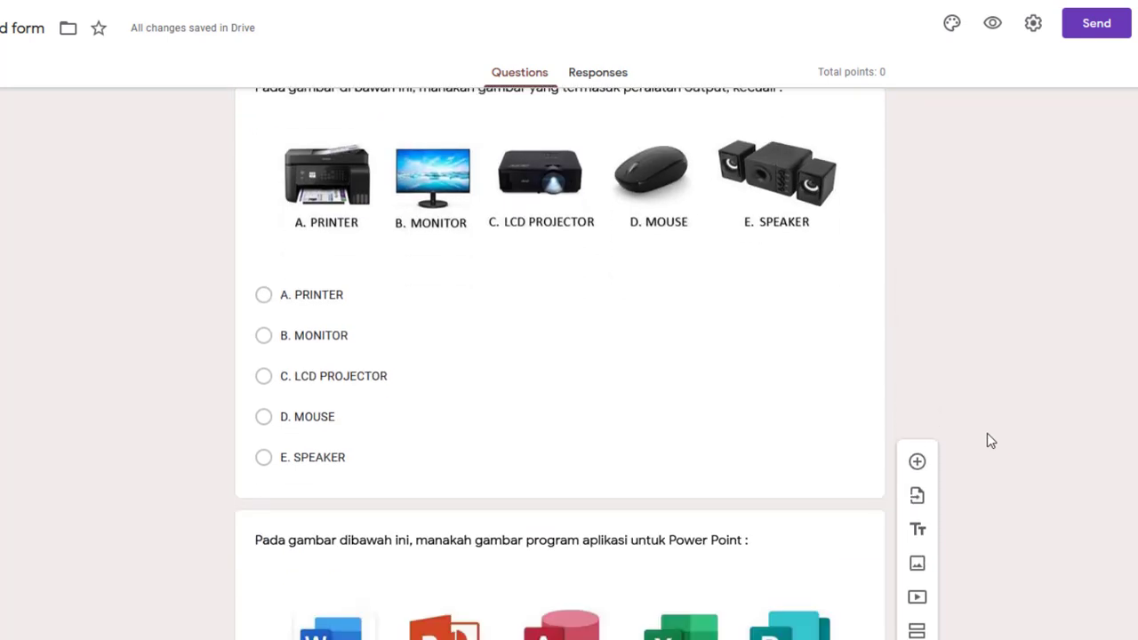
scroll(987, 435, down, 9)
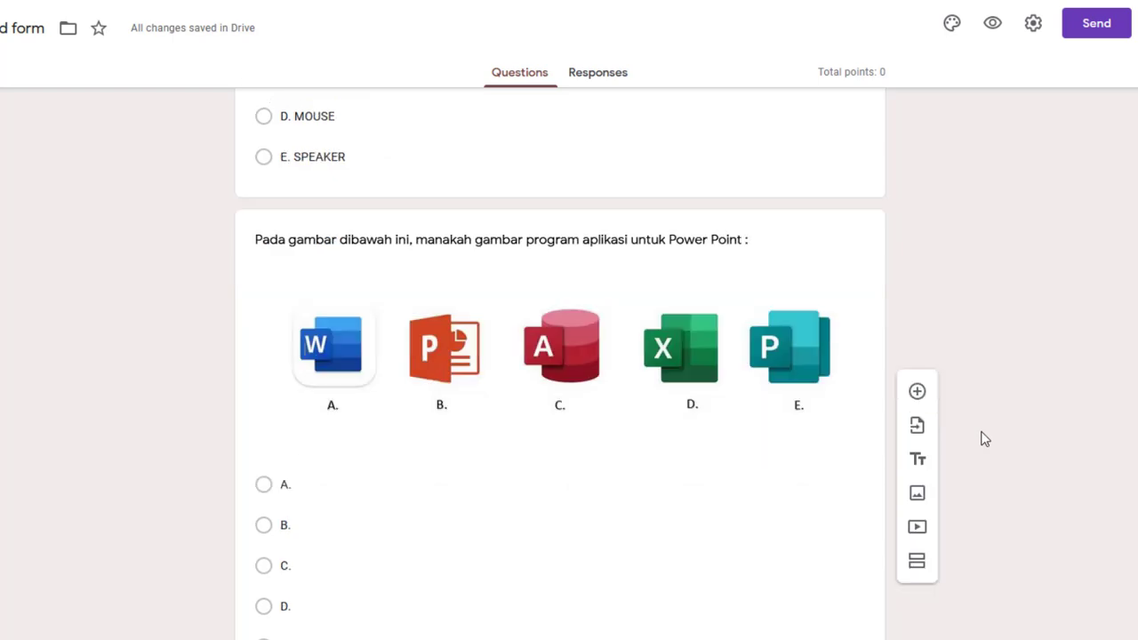
scroll(985, 439, down, 8)
scroll(985, 439, up, 7)
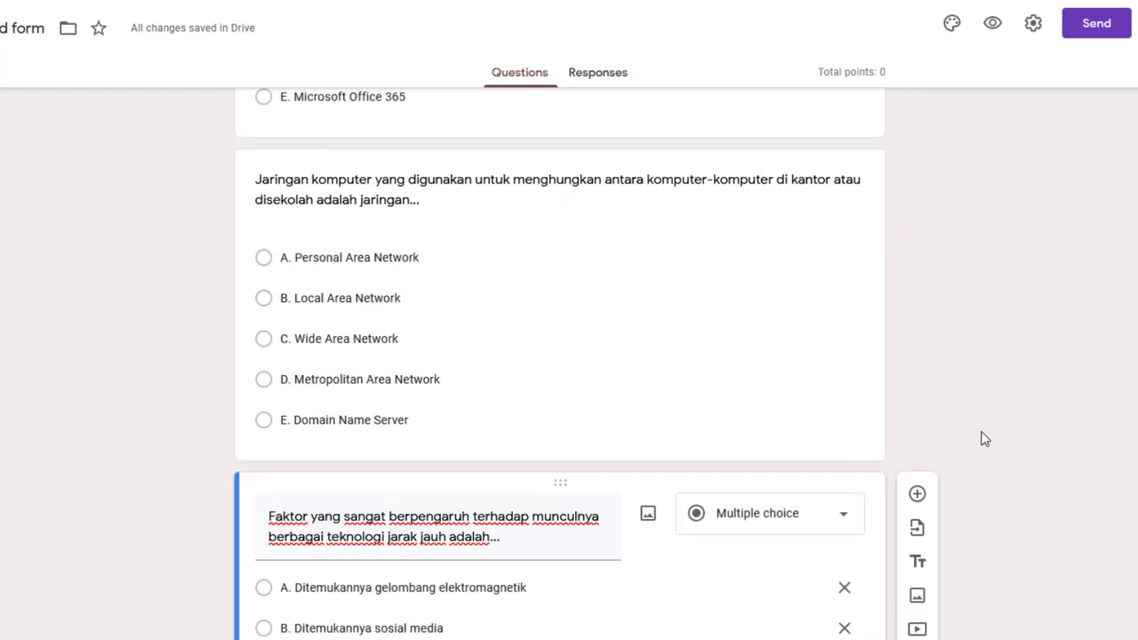
scroll(985, 440, up, 12)
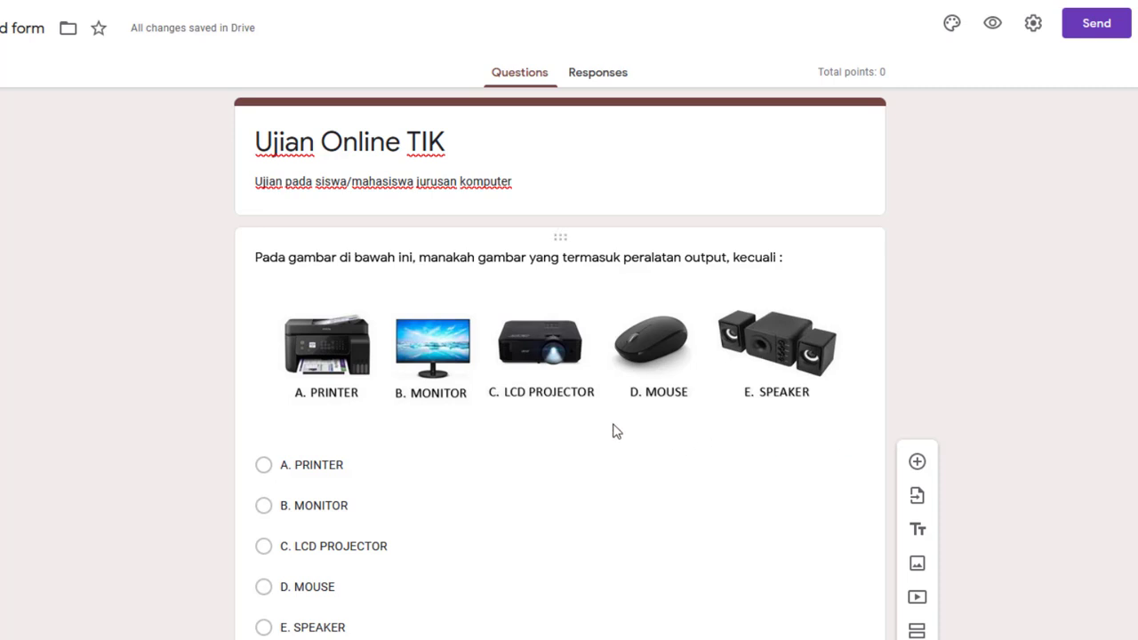
scroll(616, 431, down, 1)
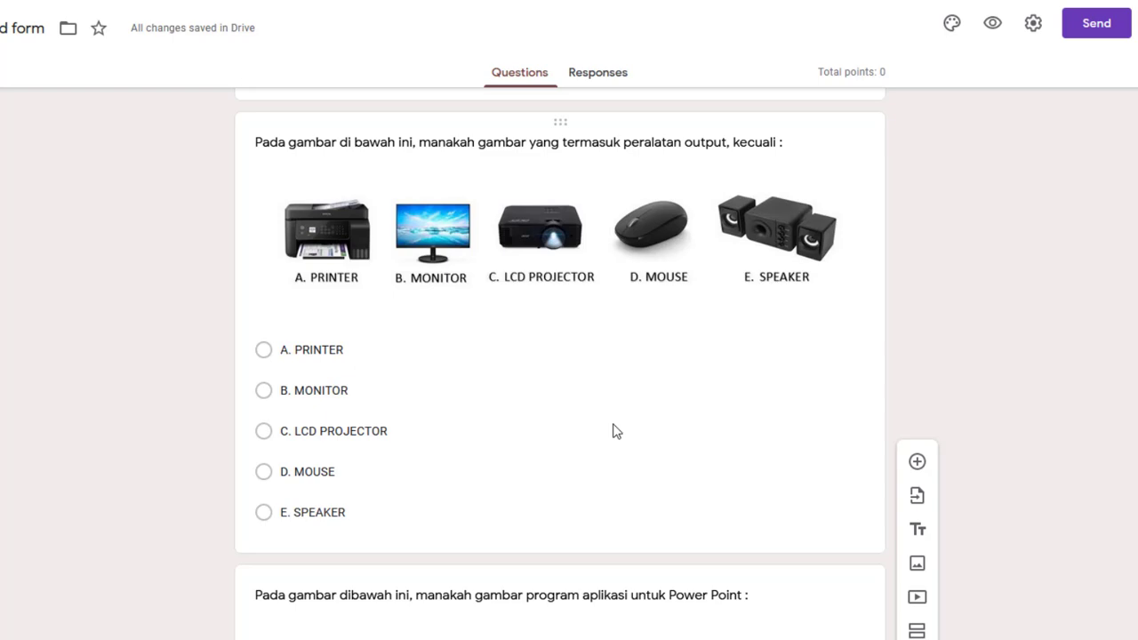
scroll(616, 432, up, 2)
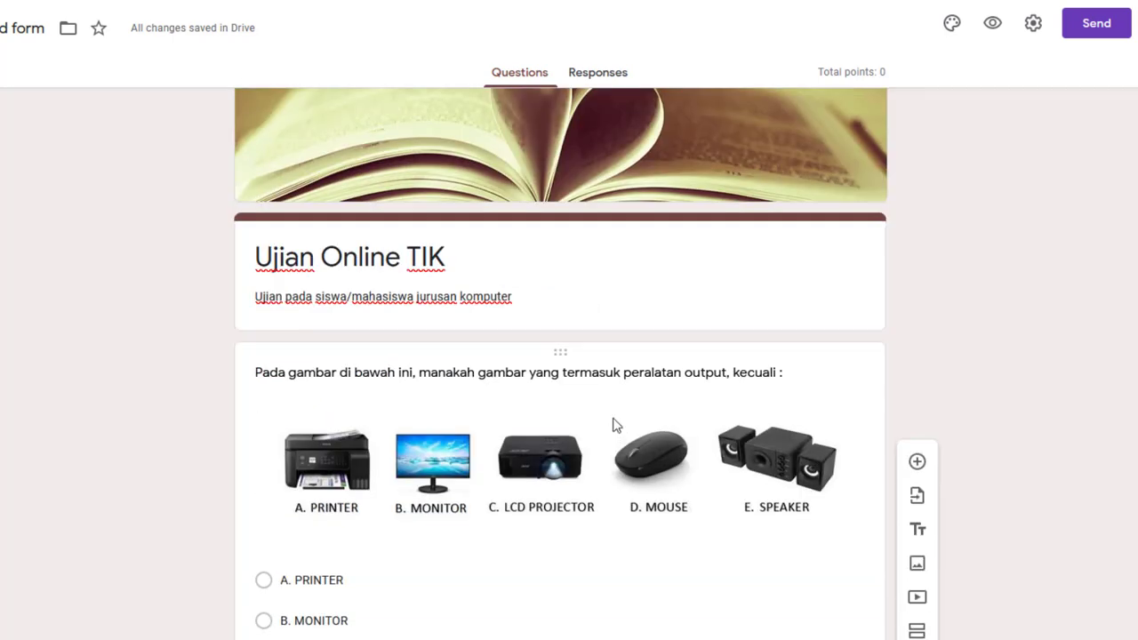
scroll(613, 424, down, 11)
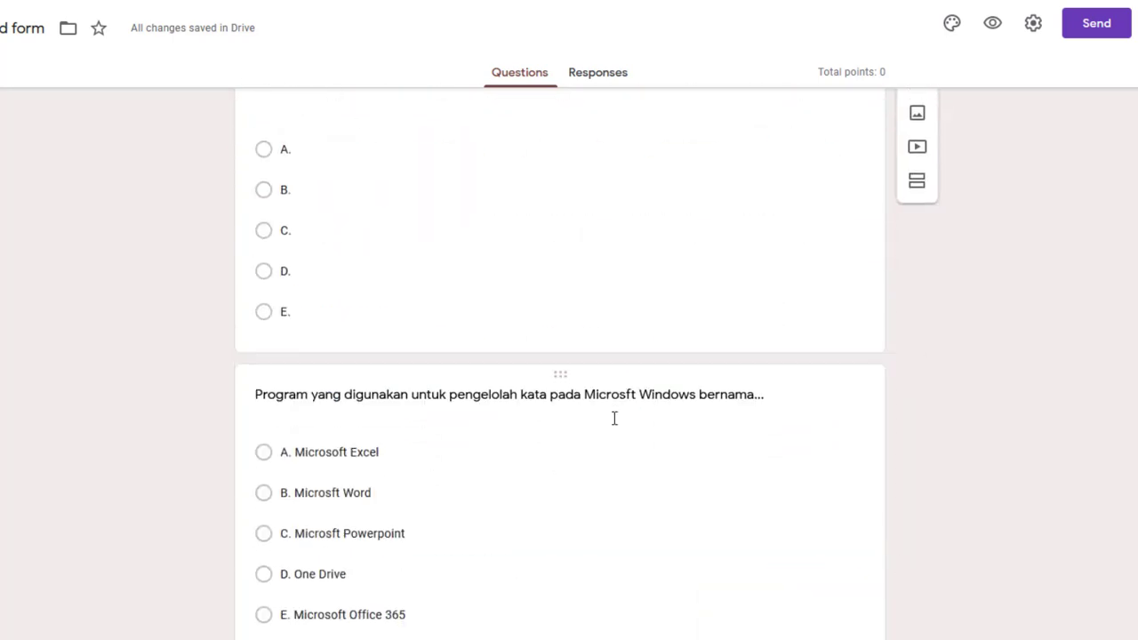
scroll(619, 420, up, 5)
scroll(618, 423, up, 8)
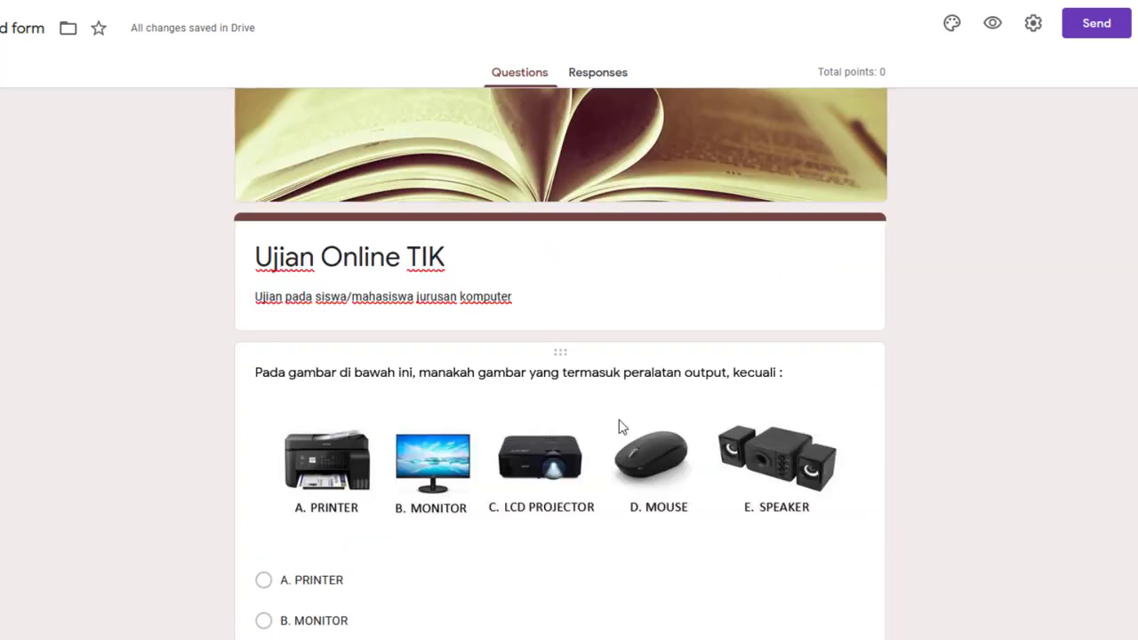
scroll(617, 426, down, 2)
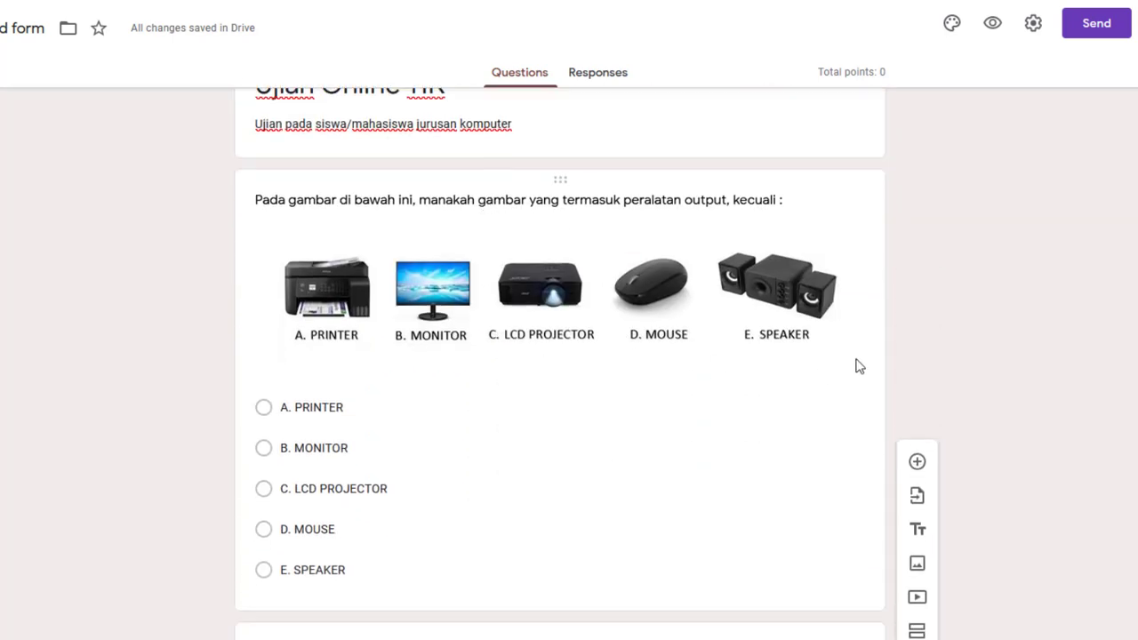
click(472, 207)
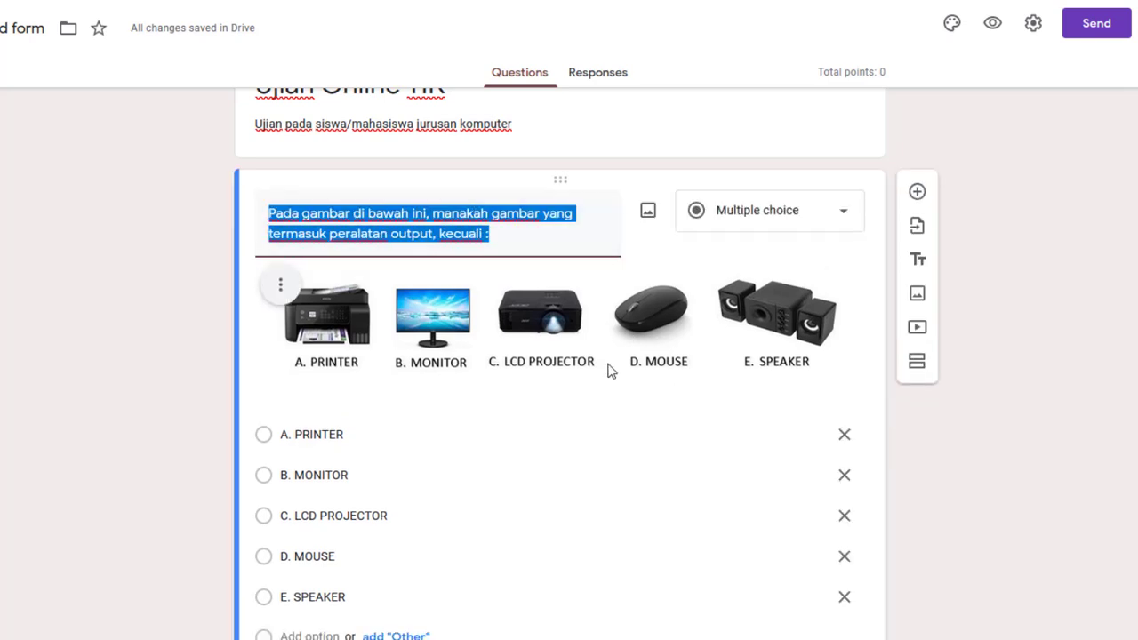
scroll(610, 368, down, 3)
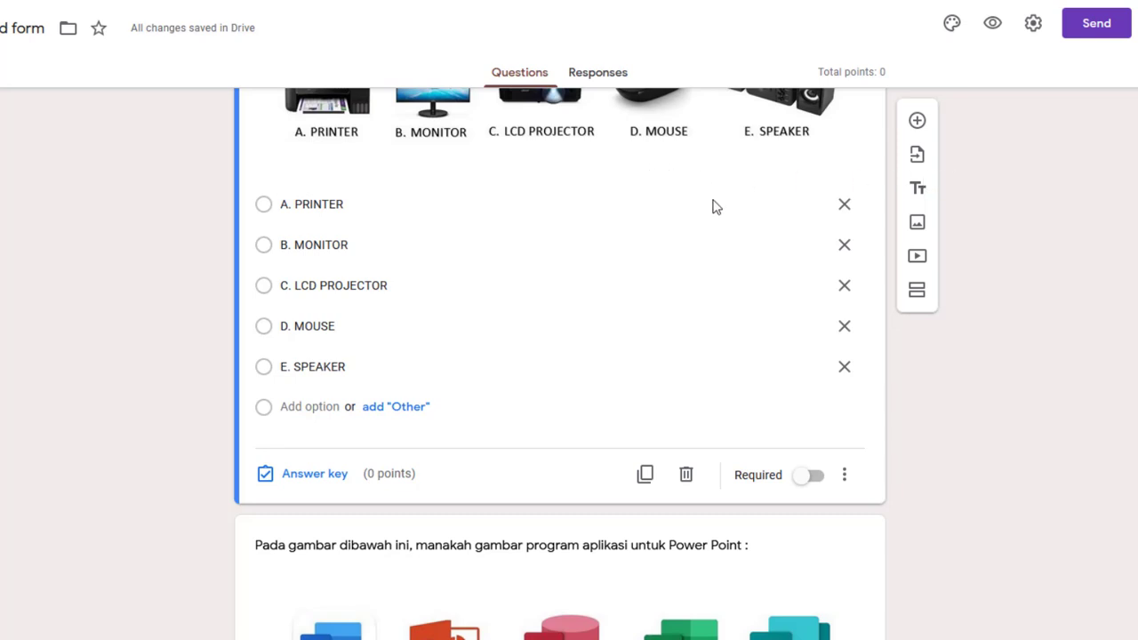
key(alt+Tab)
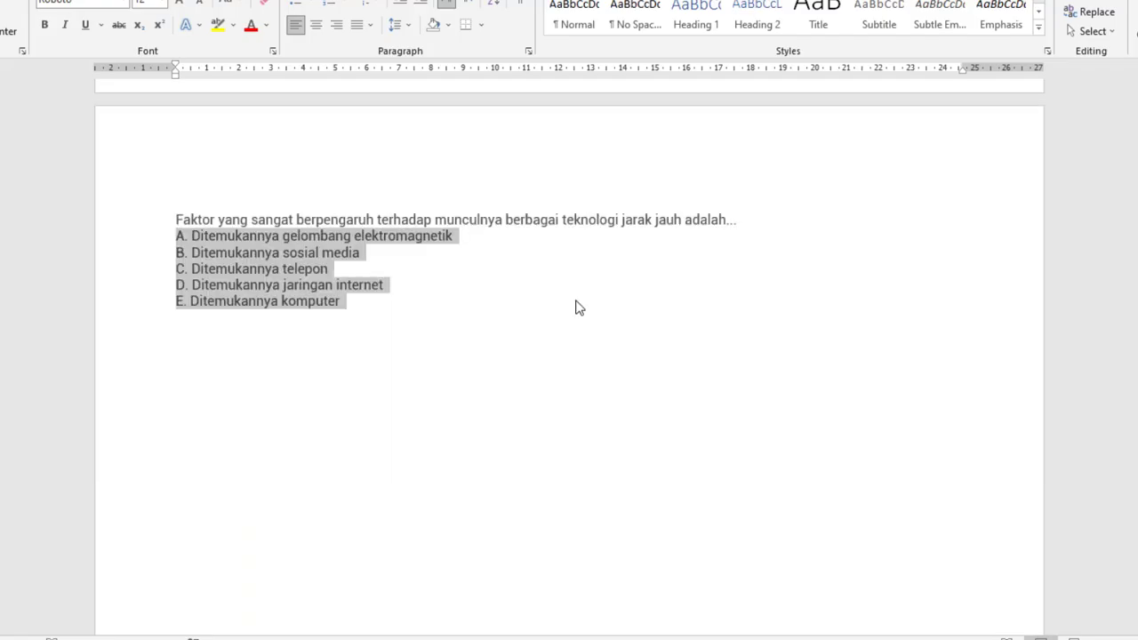
key(alt+Tab)
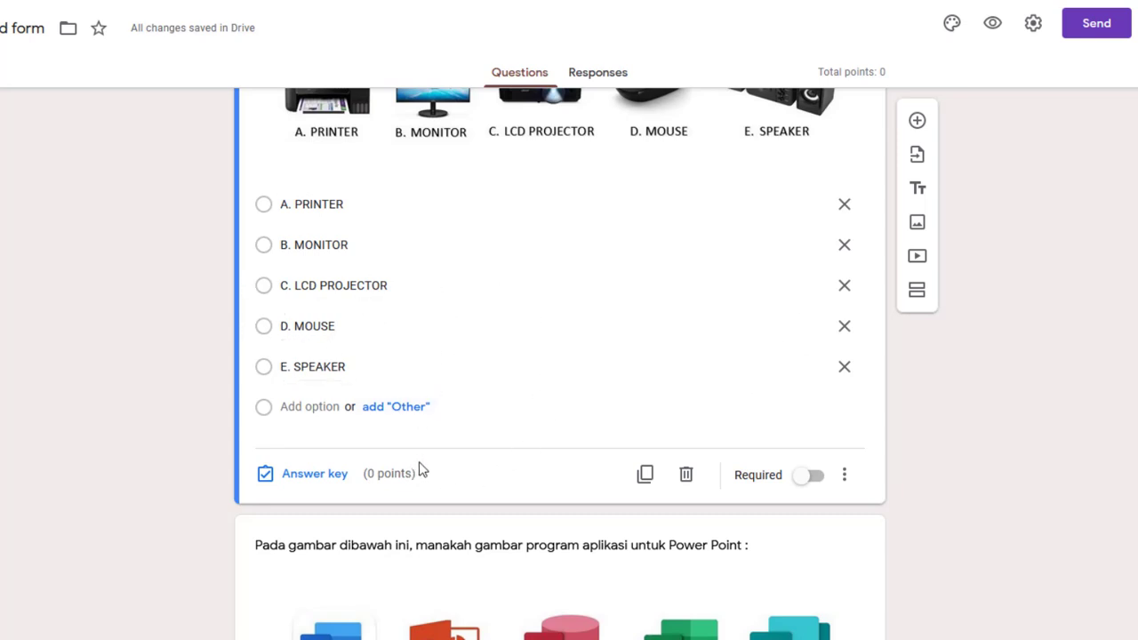
In the output-device question's answer key, mark D. MOUSE correct and assign 20 points
click(316, 477)
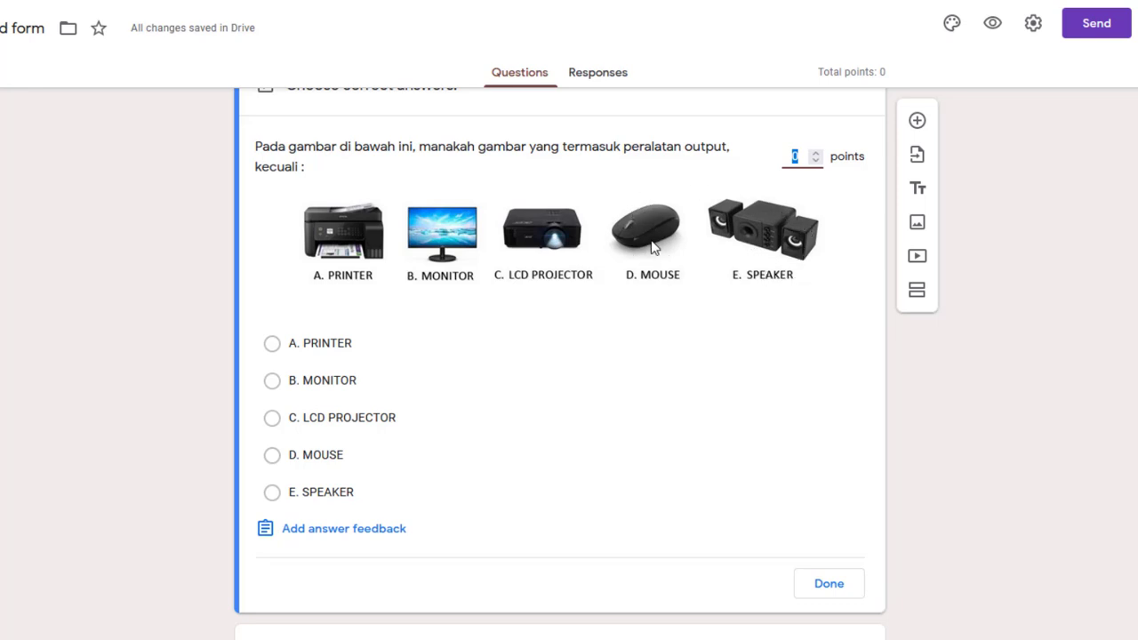
click(272, 456)
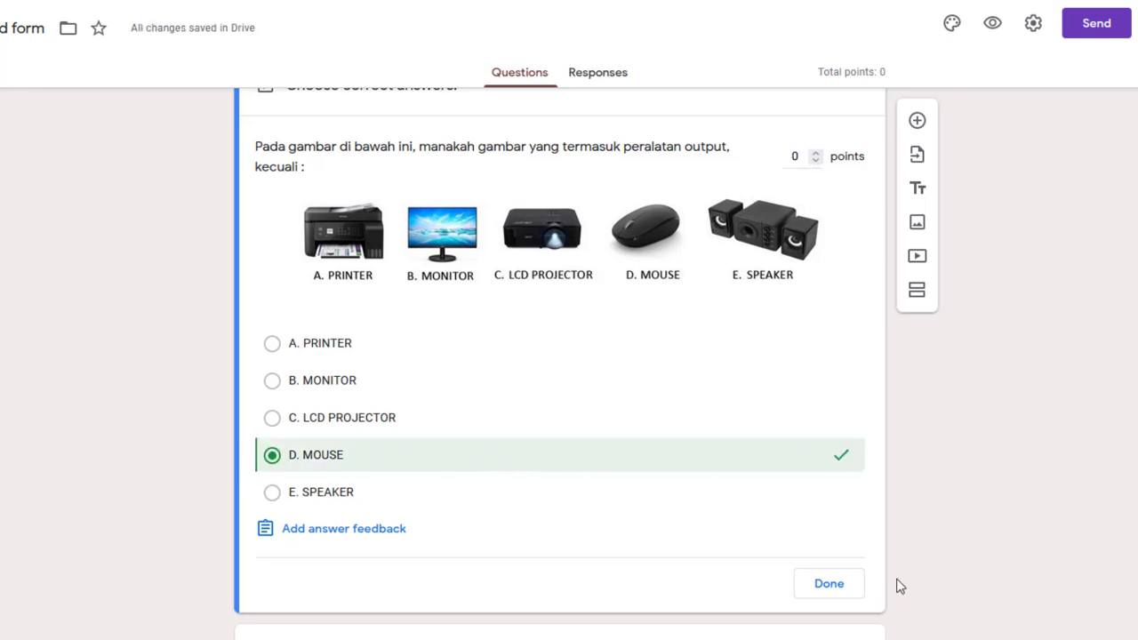
click(828, 587)
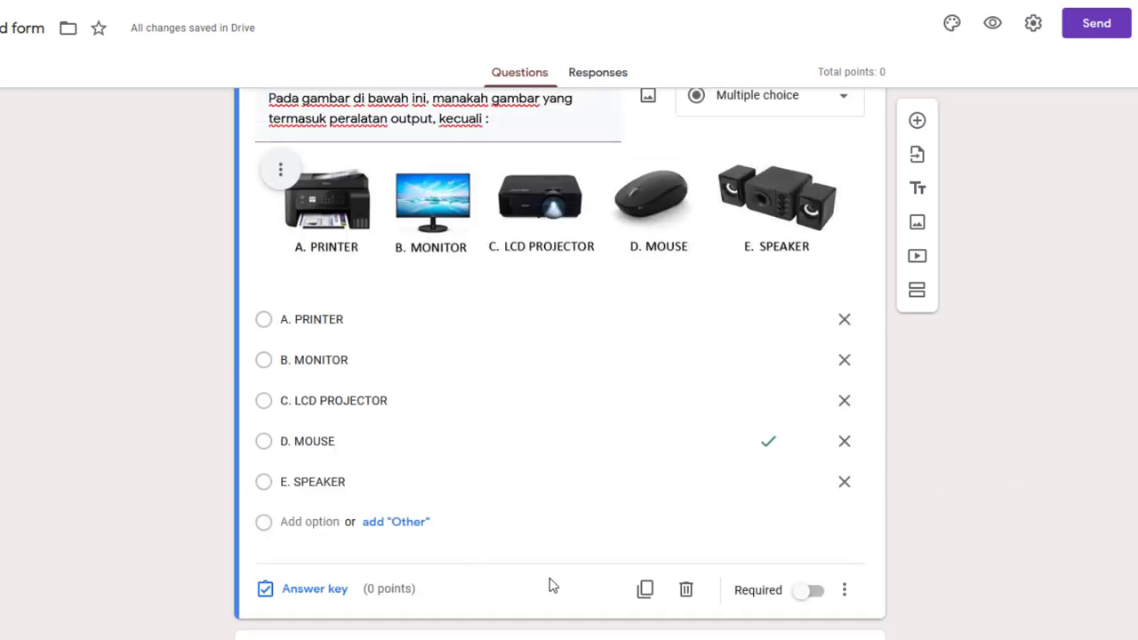
scroll(327, 515, down, 2)
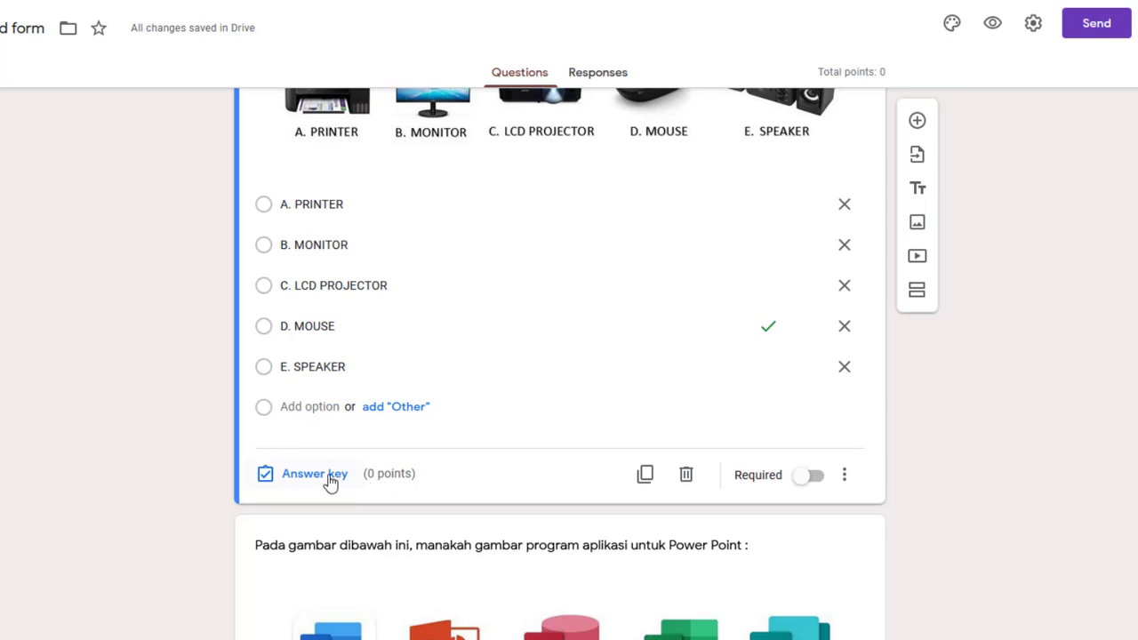
click(326, 478)
scroll(627, 393, up, 2)
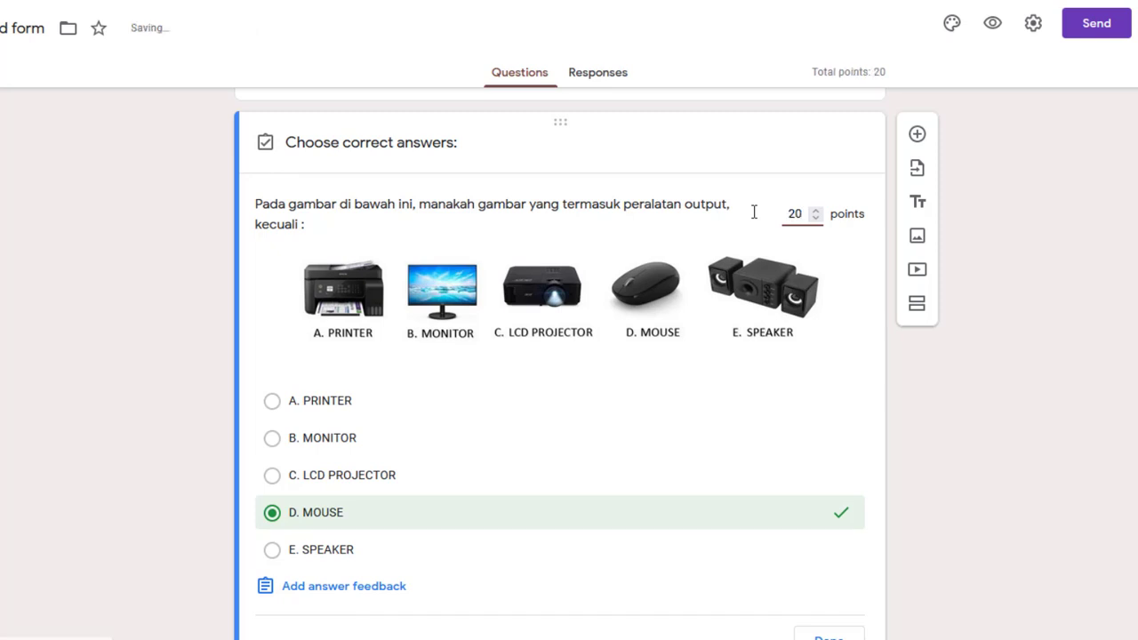
scroll(829, 280, down, 2)
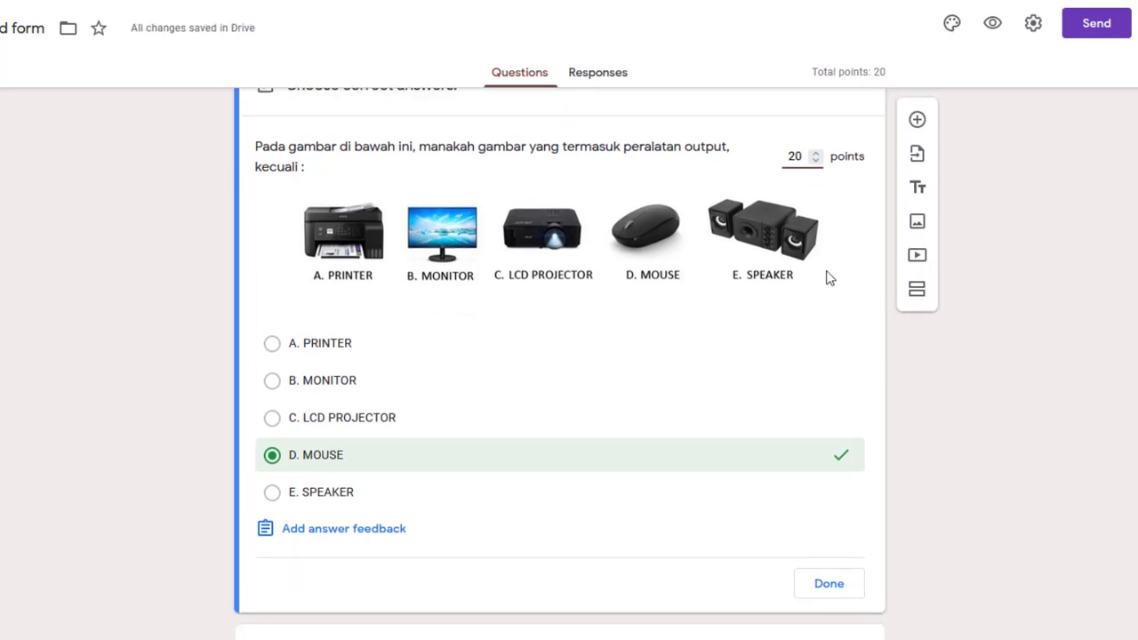
click(829, 527)
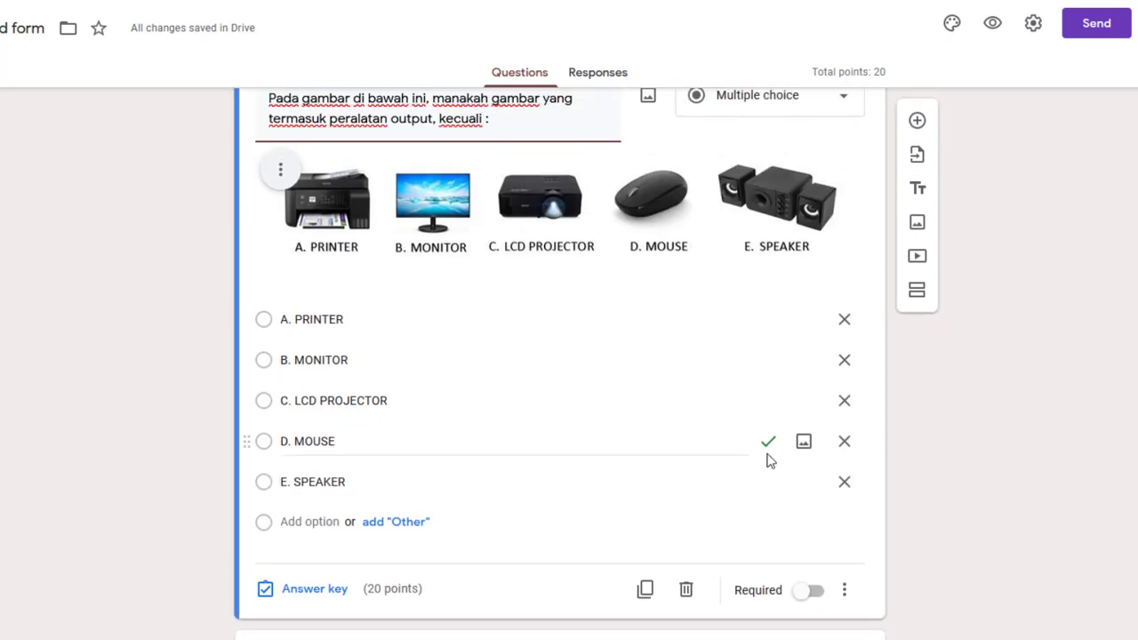
scroll(632, 415, up, 3)
scroll(635, 418, down, 2)
scroll(635, 418, down, 5)
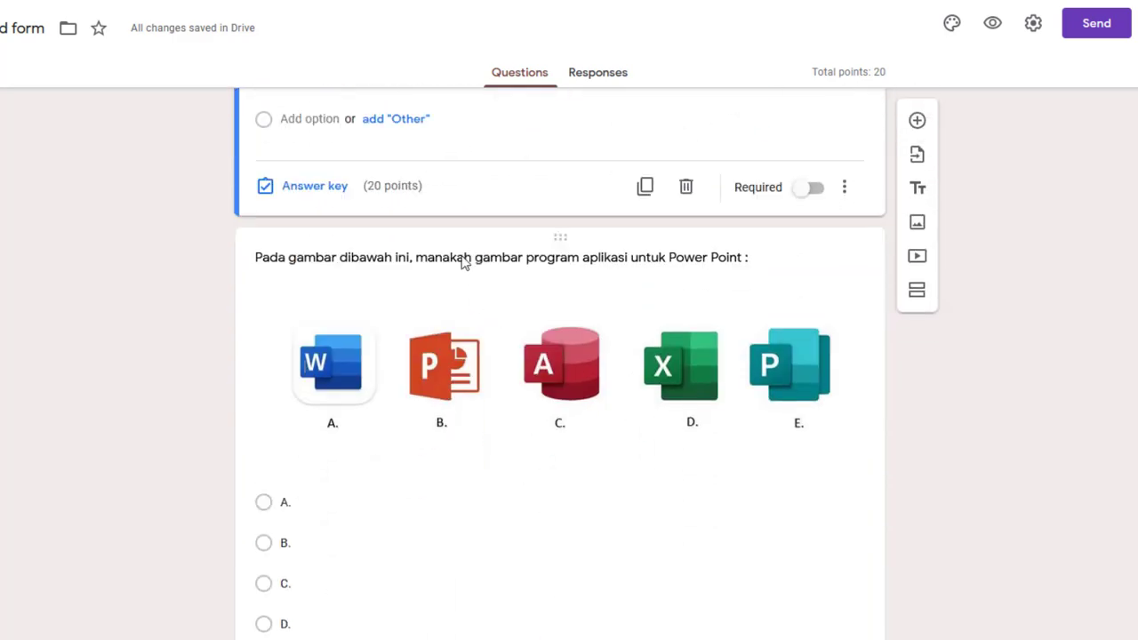
In the PowerPoint icon question's answer key, mark option B correct and assign 20 points
click(462, 263)
scroll(543, 302, down, 2)
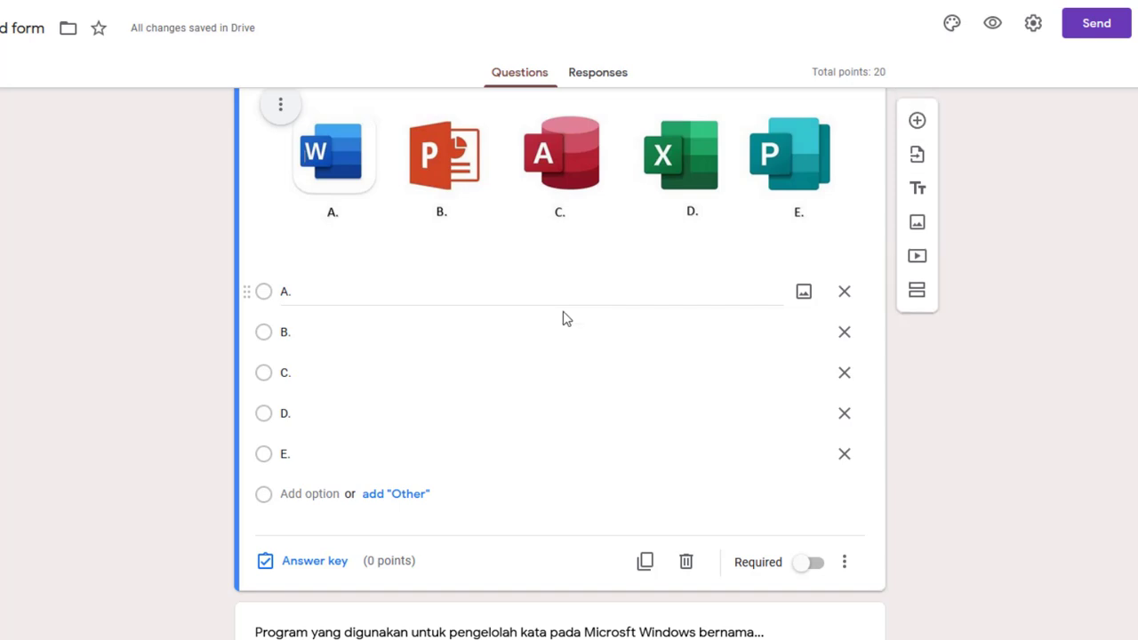
click(315, 561)
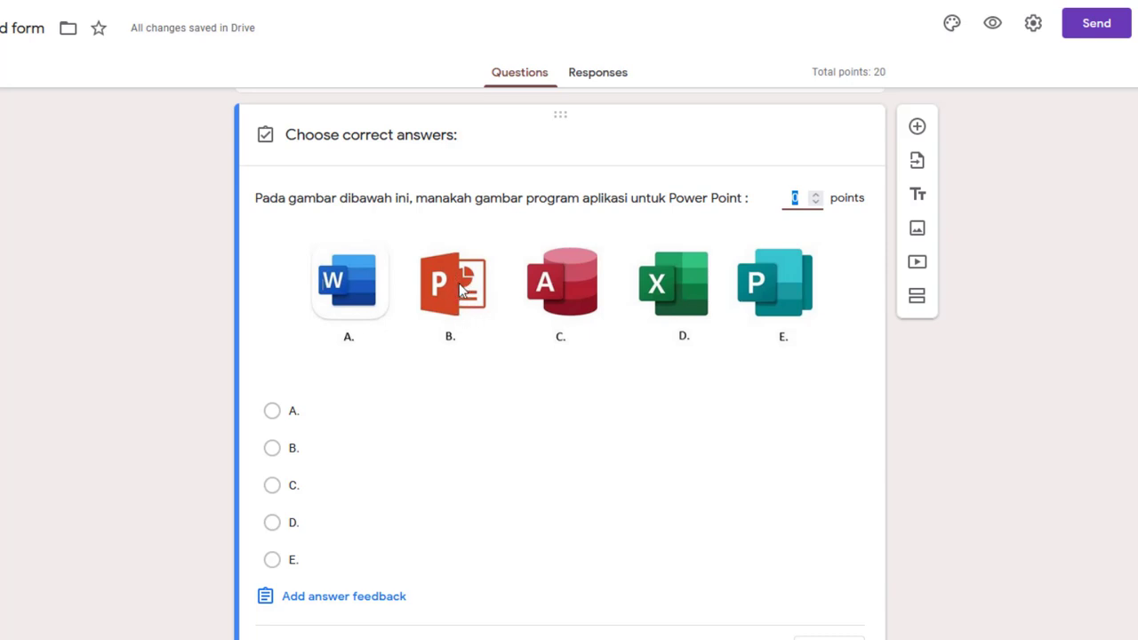
click(273, 452)
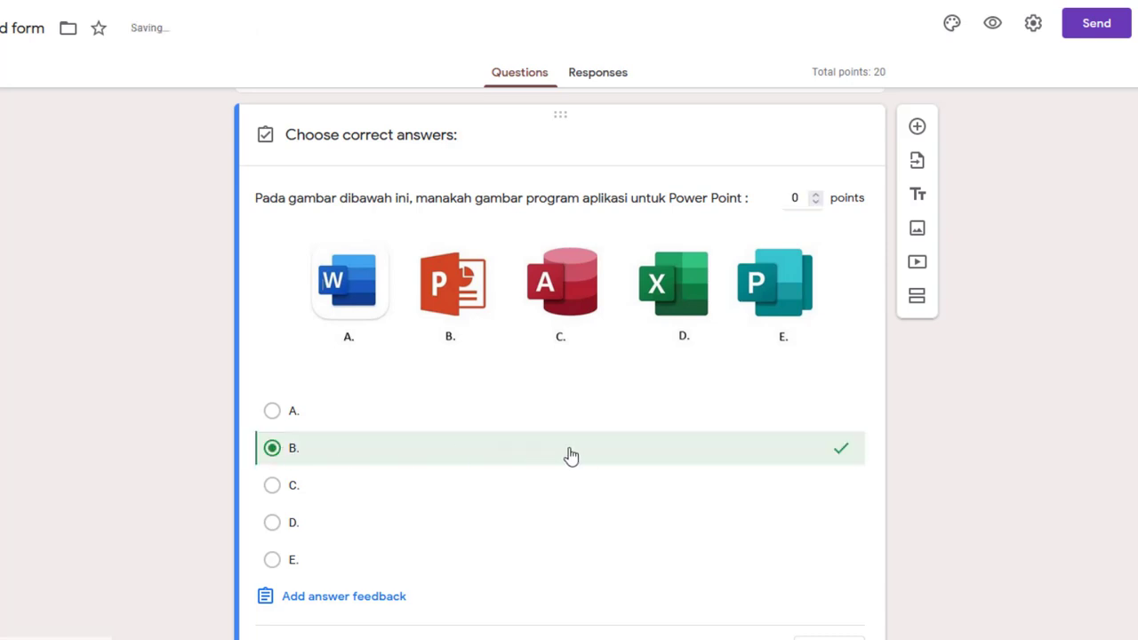
scroll(580, 461, down, 1)
scroll(583, 462, up, 2)
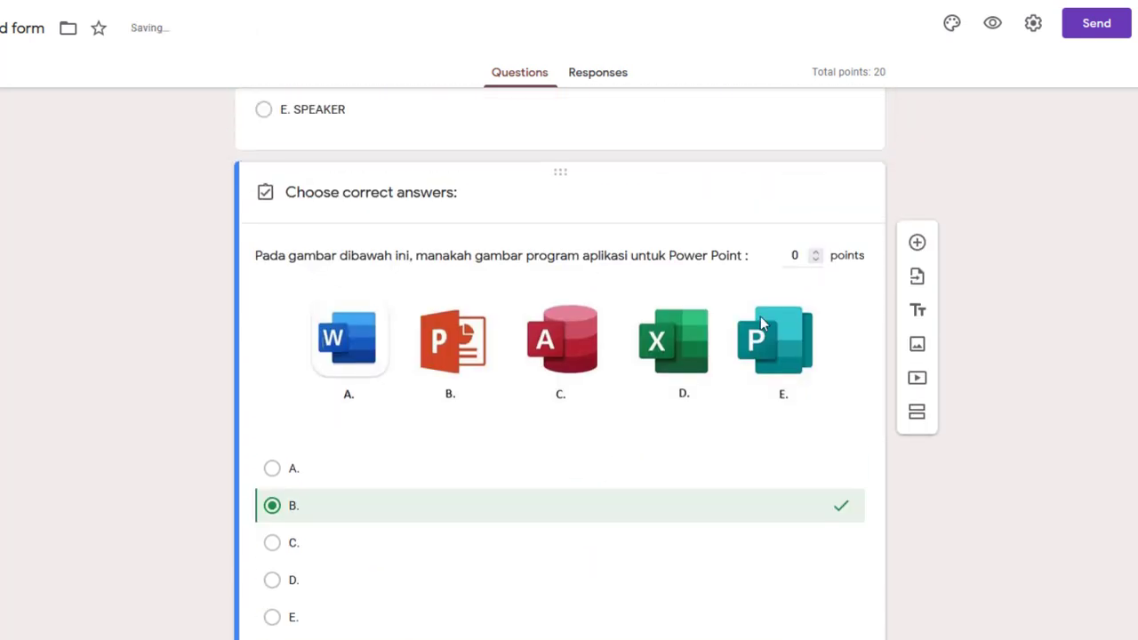
click(789, 252)
text(2)
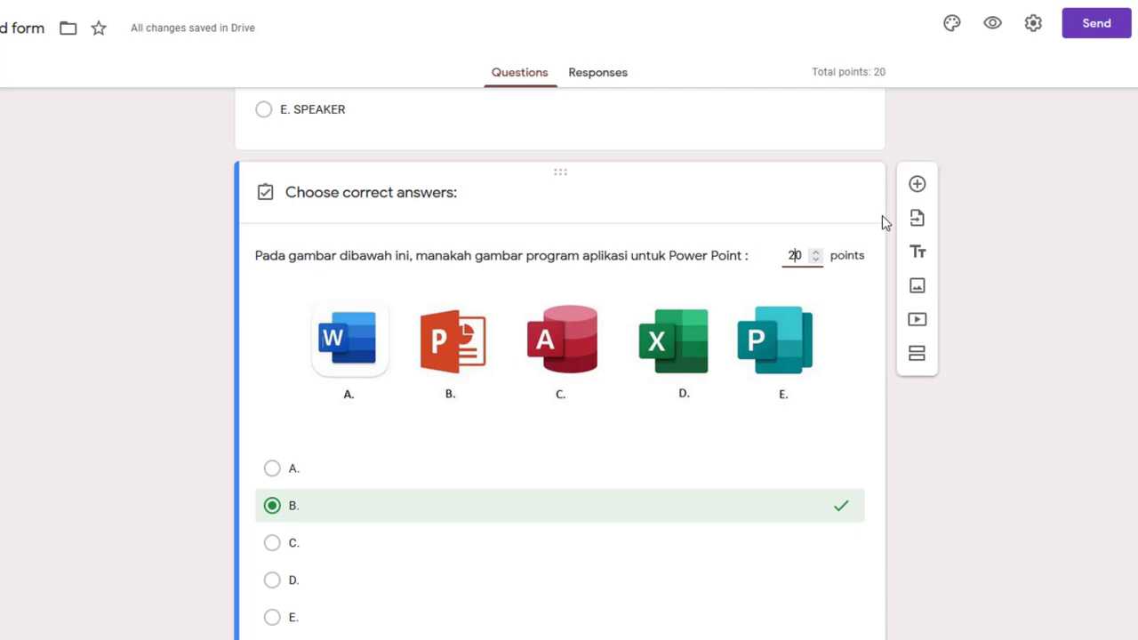
scroll(1040, 351, down, 1)
scroll(1039, 349, down, 1)
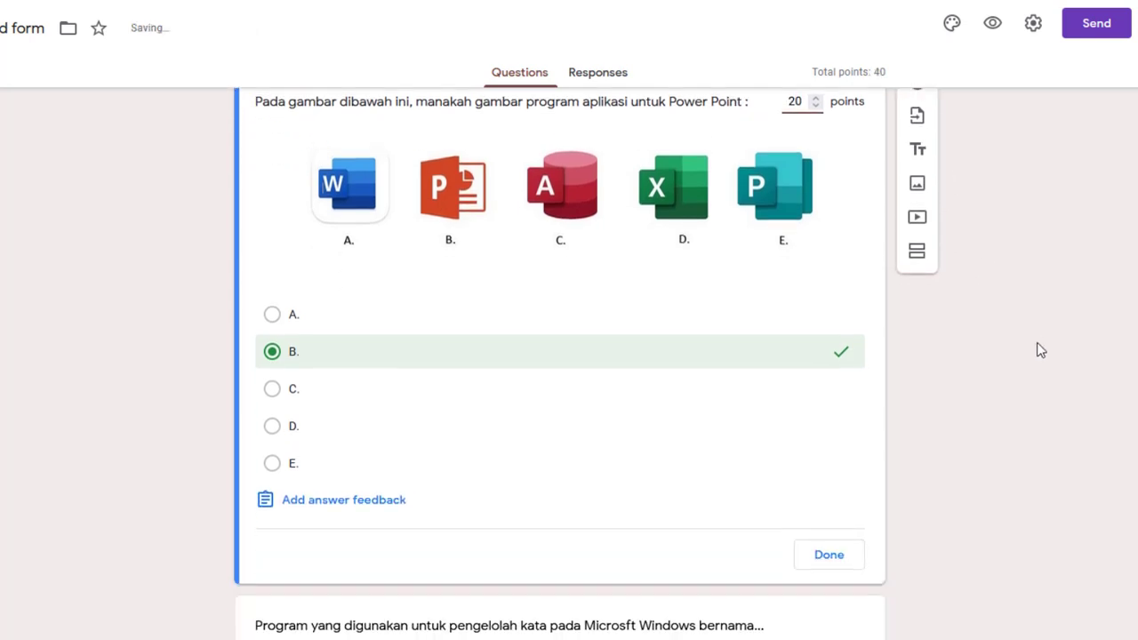
click(830, 538)
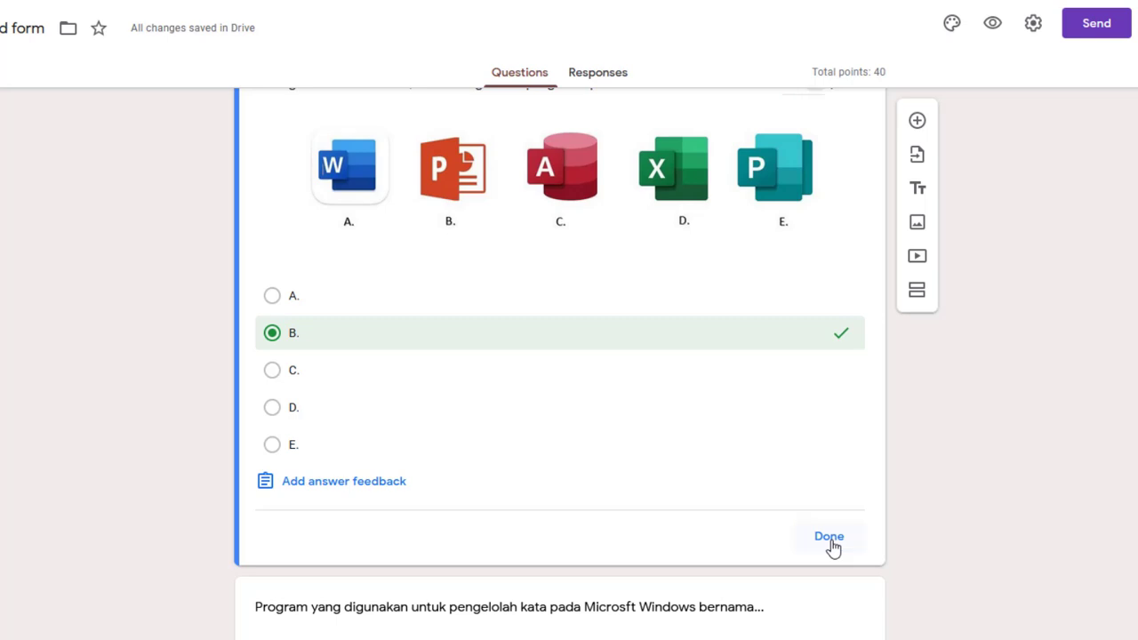
scroll(724, 486, down, 3)
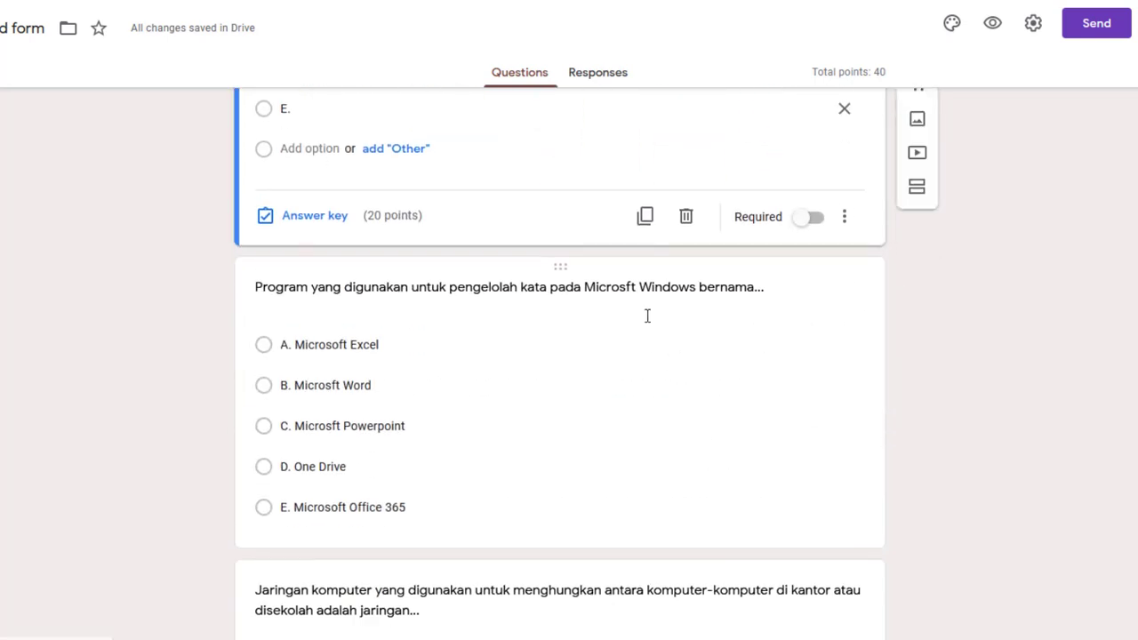
In the word-processor question's answer key, mark B. Microsft Word correct and assign 20 points
click(625, 287)
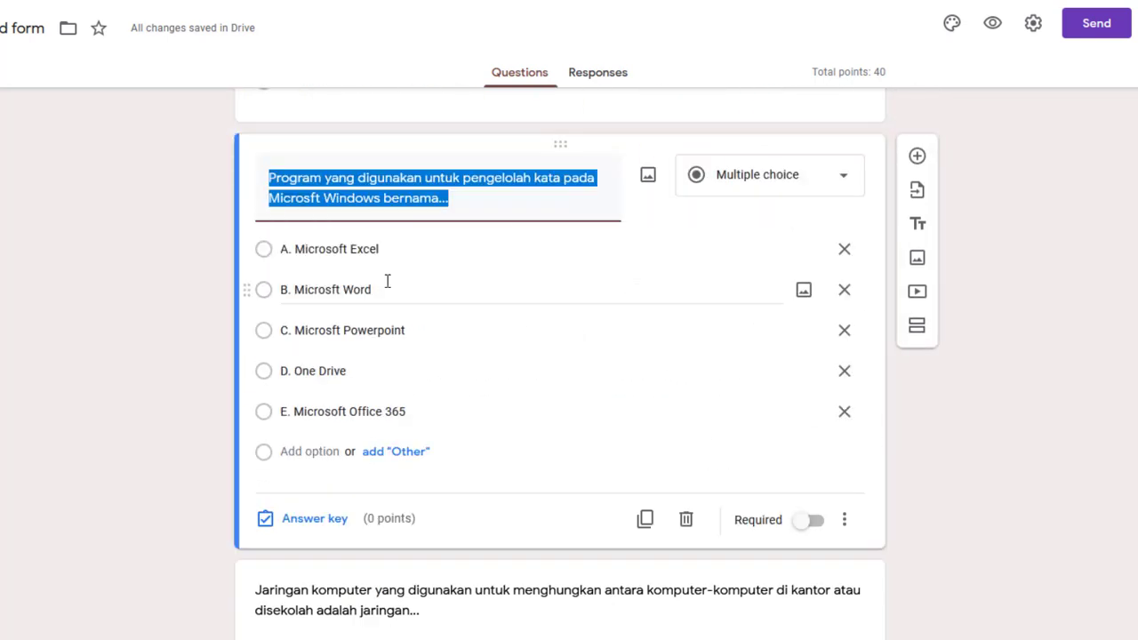
click(297, 519)
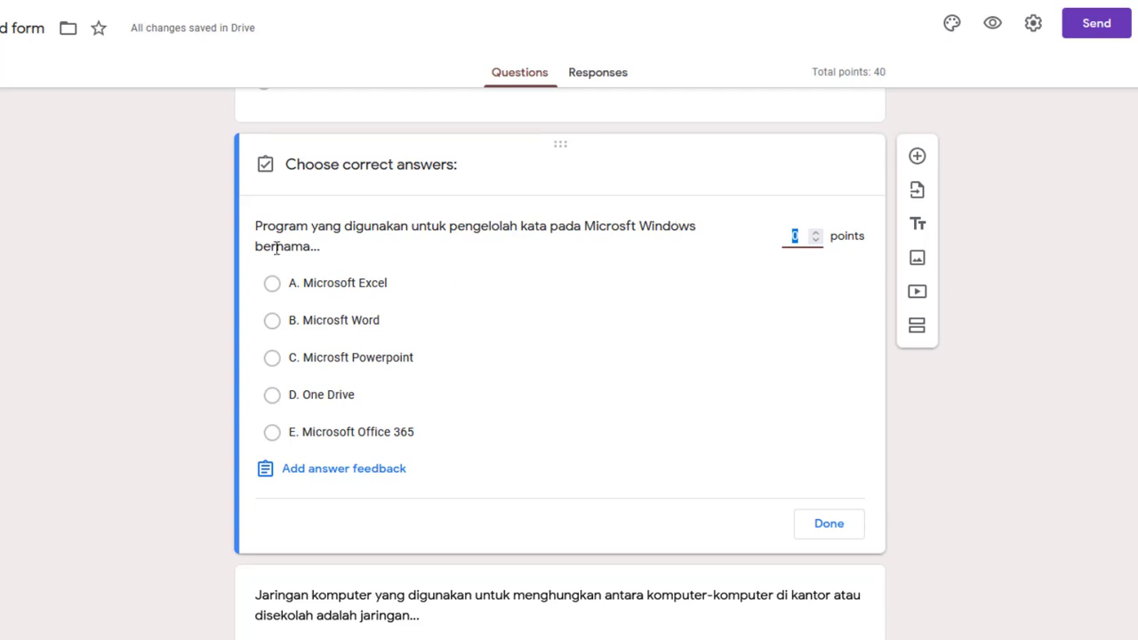
click(272, 322)
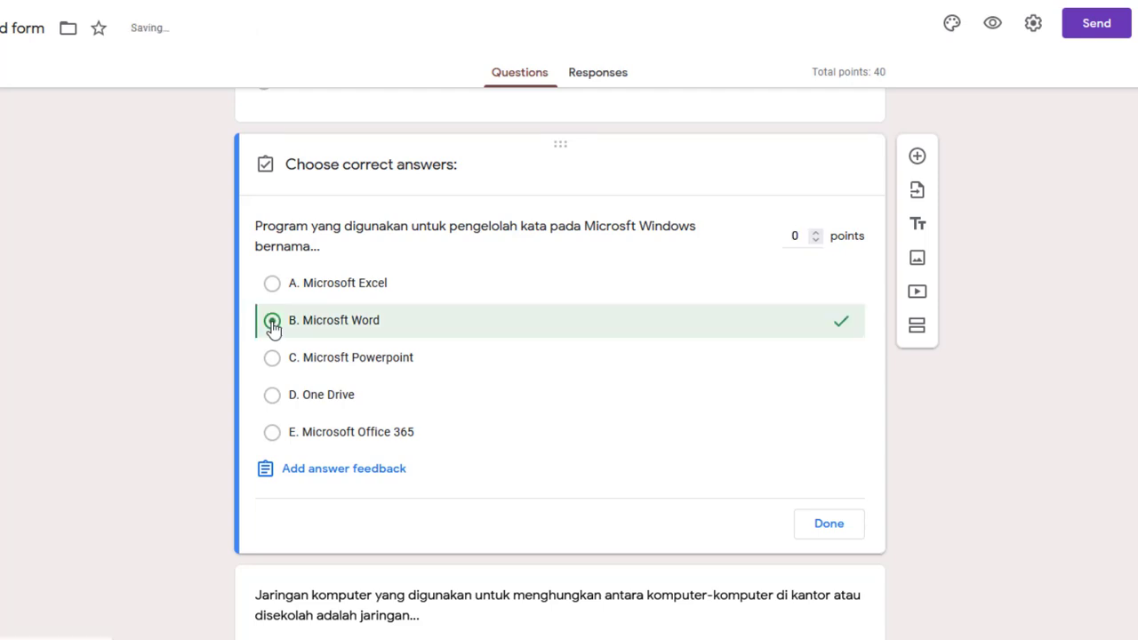
click(799, 238)
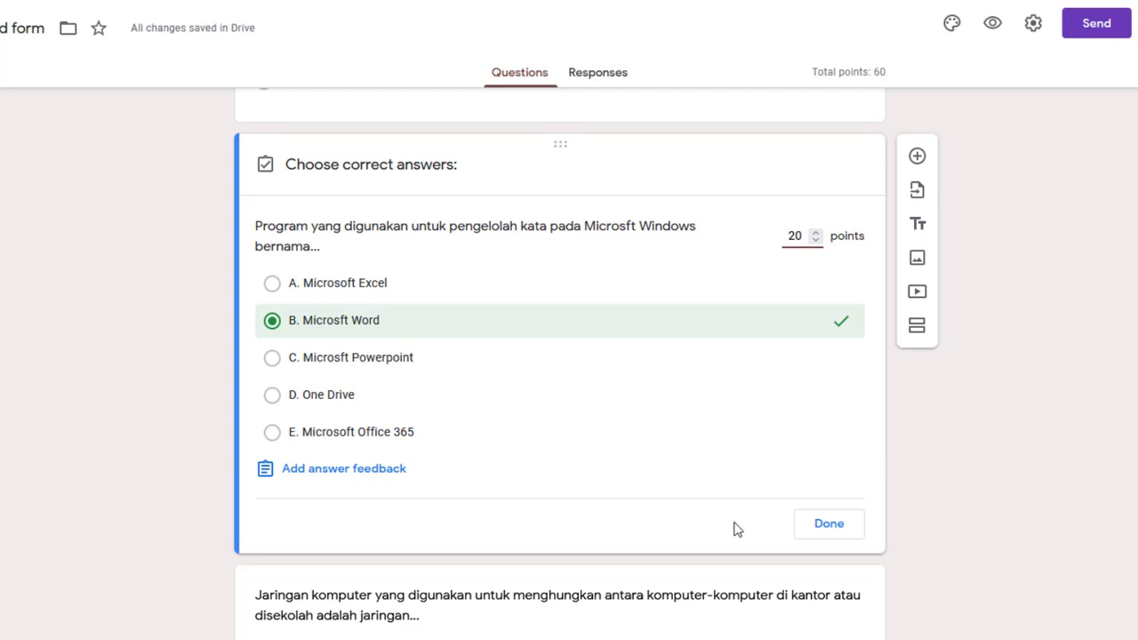
click(824, 526)
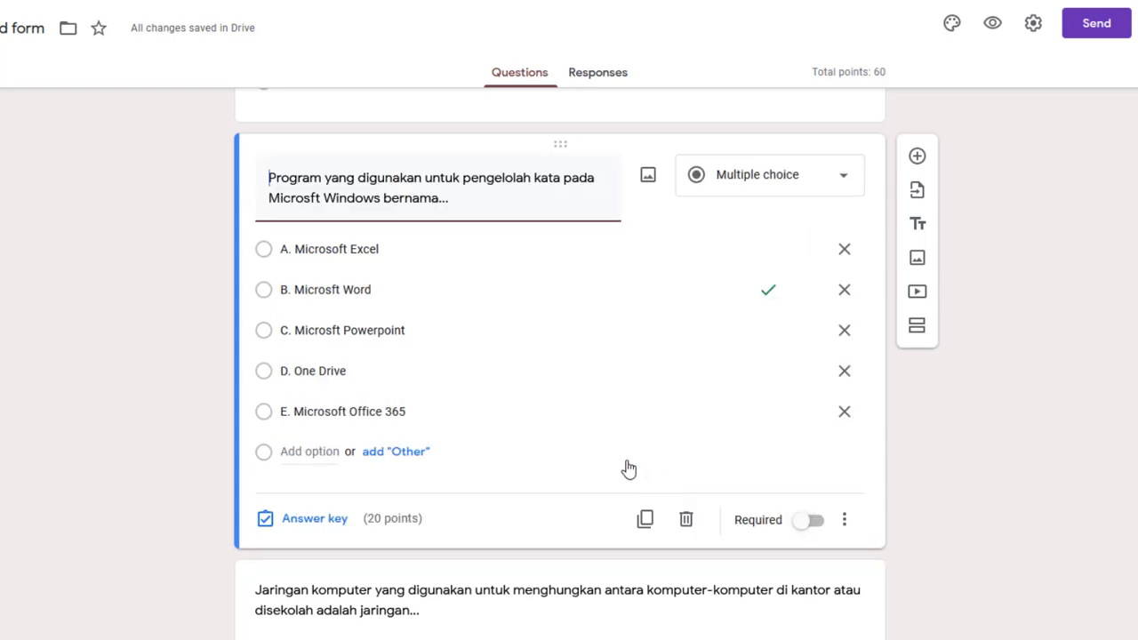
scroll(627, 467, down, 5)
click(426, 256)
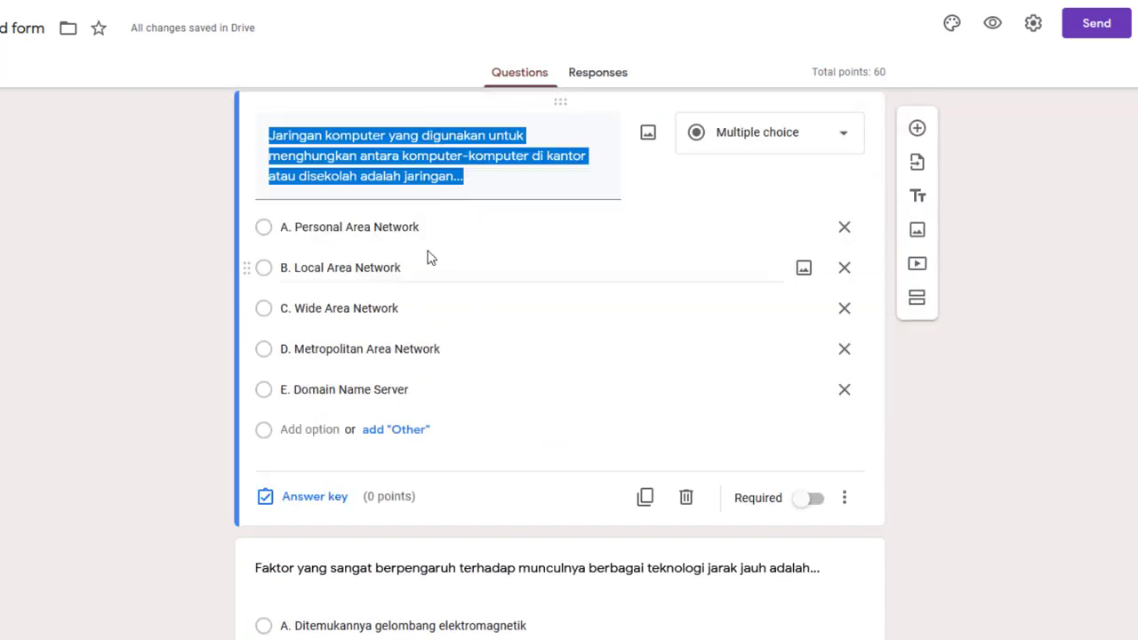
In the computer network question's answer key, mark B. Local Area Network correct and assign 20 points
click(313, 507)
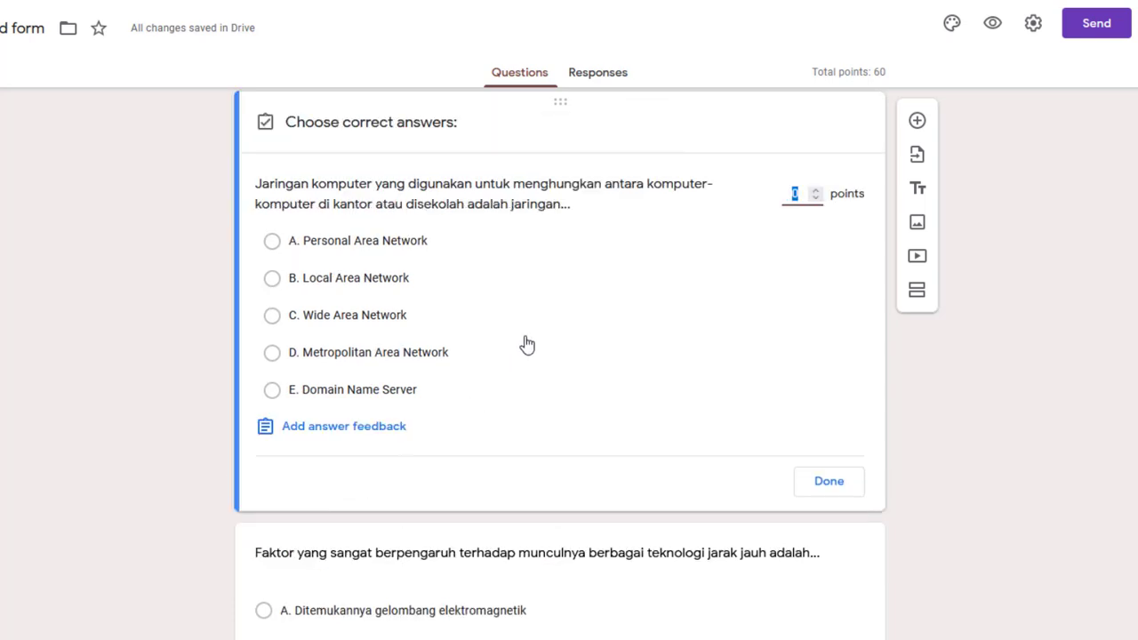
scroll(533, 325, up, 1)
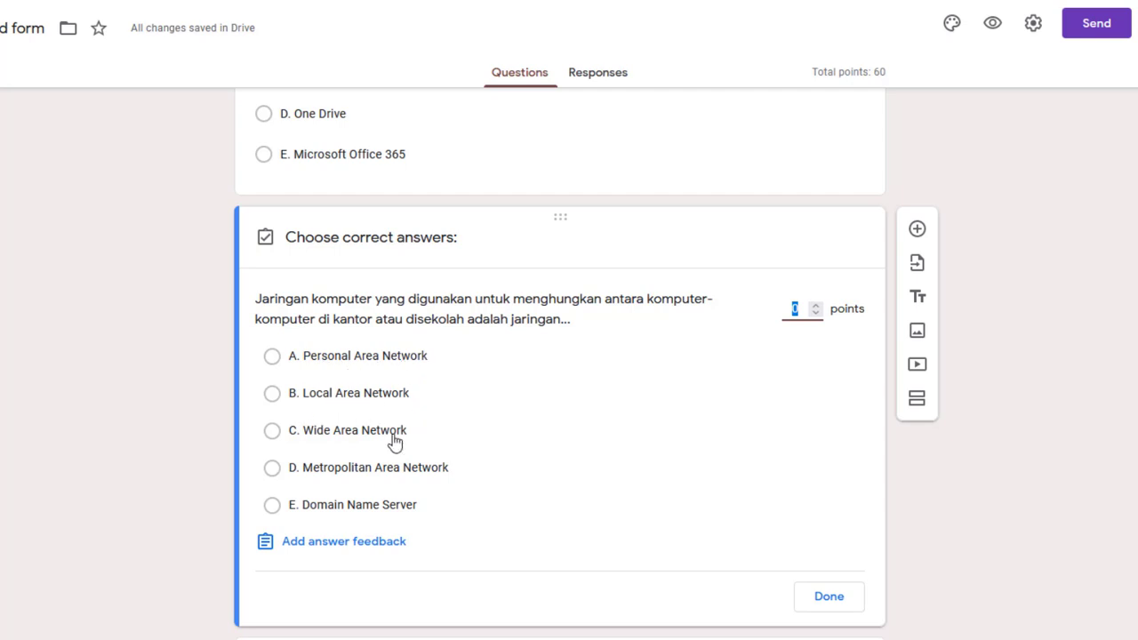
click(273, 397)
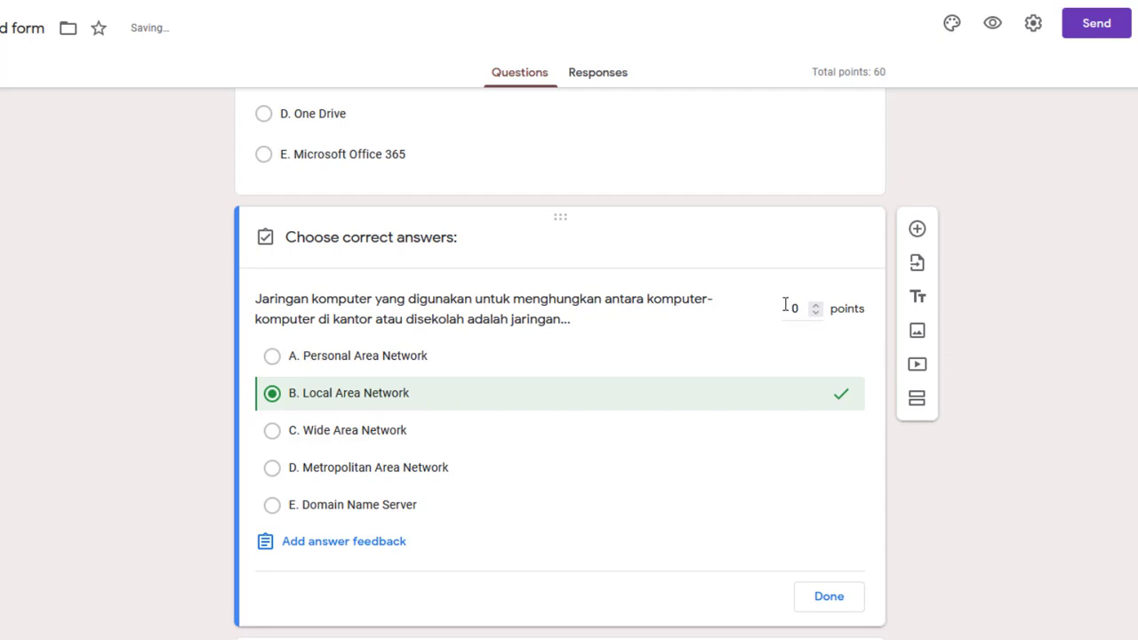
click(792, 308)
click(840, 598)
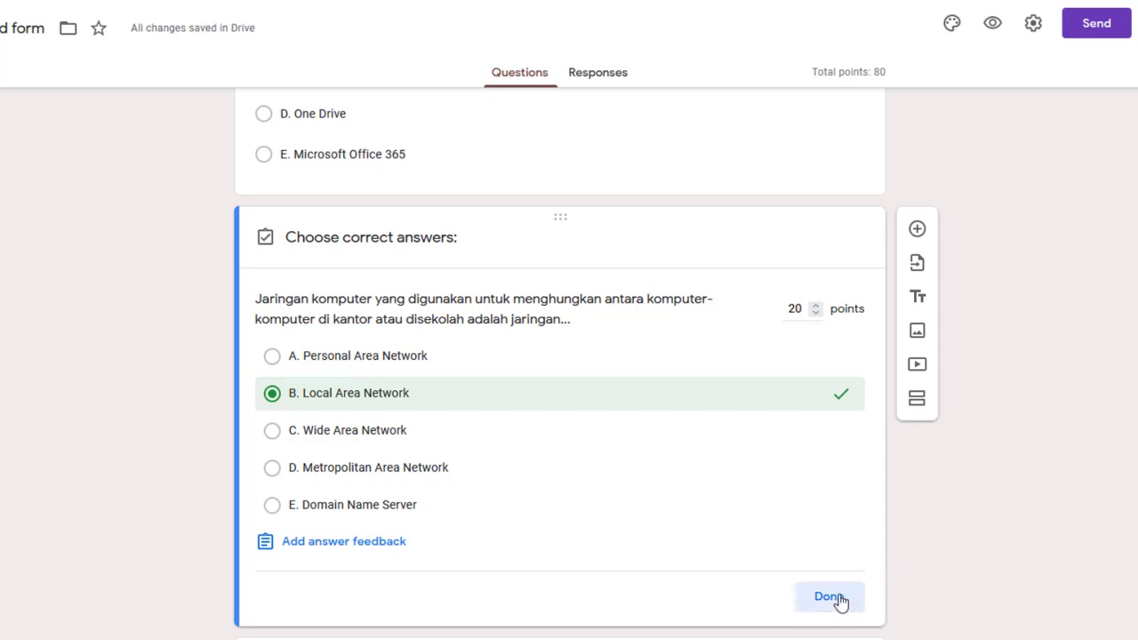
scroll(633, 449, down, 4)
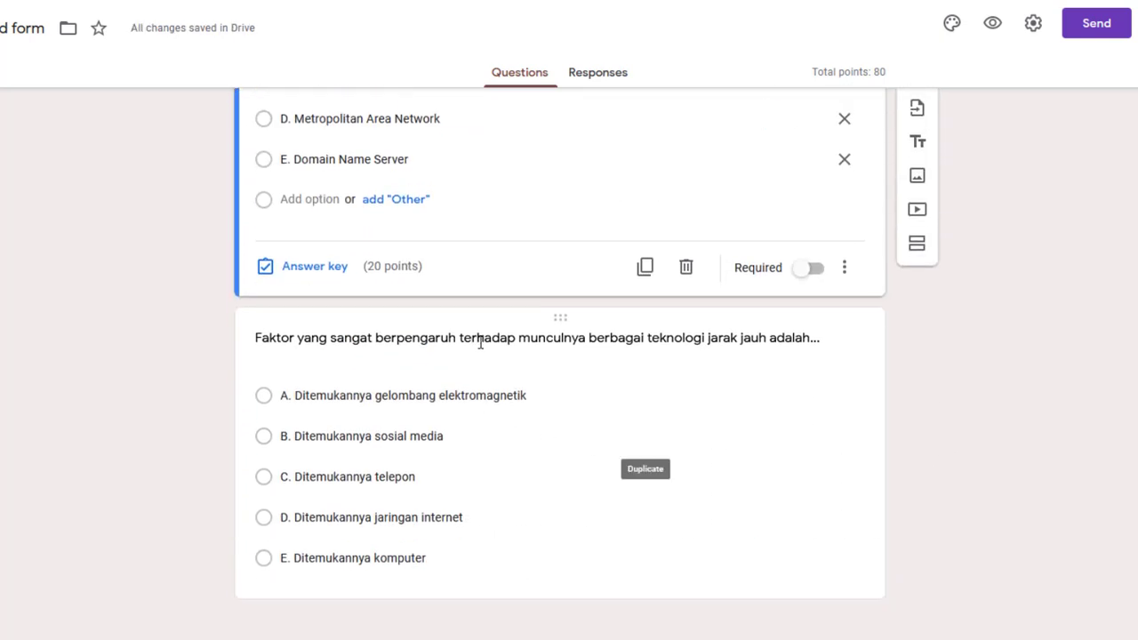
In the Faktor question's answer key, mark A. Ditemukannya gelombang elektromagnetik correct and assign 20 points
click(483, 340)
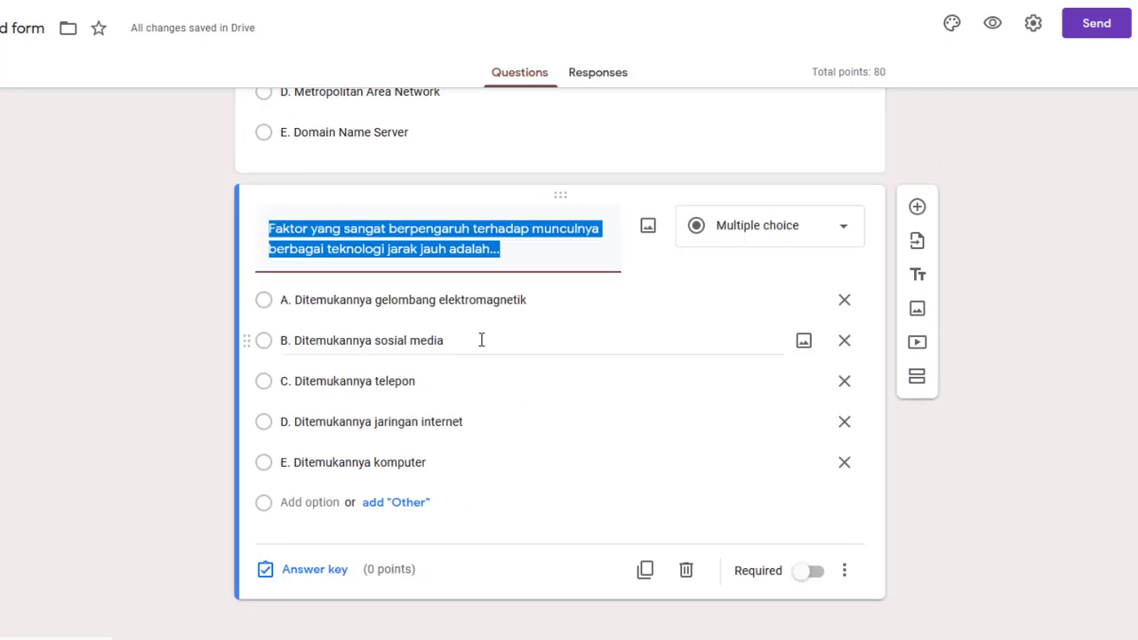
click(316, 574)
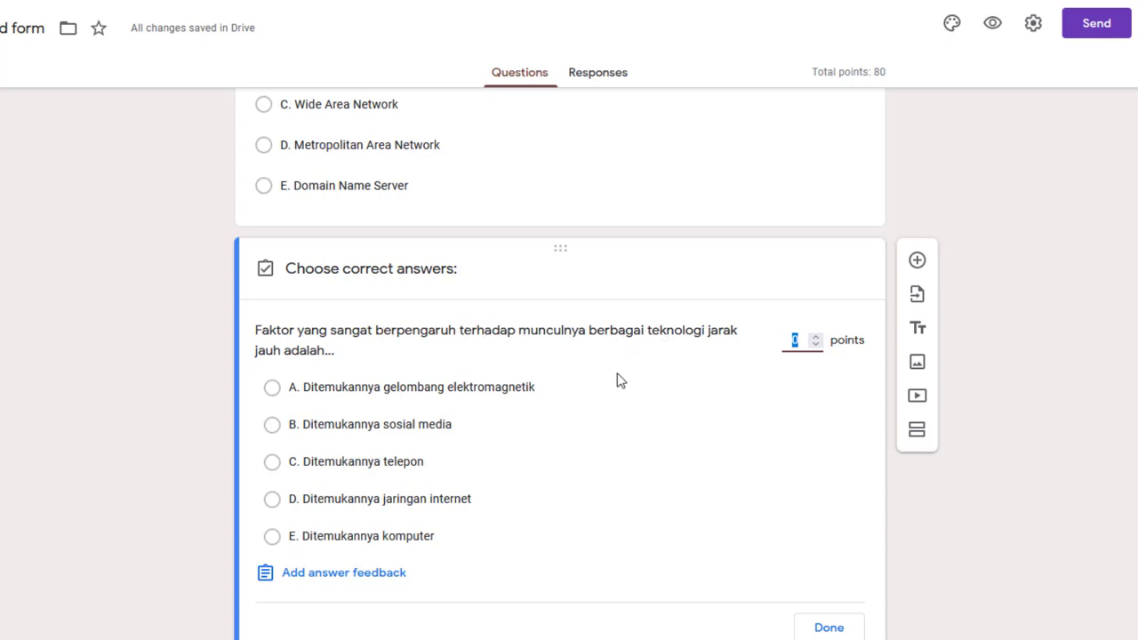
scroll(671, 449, down, 1)
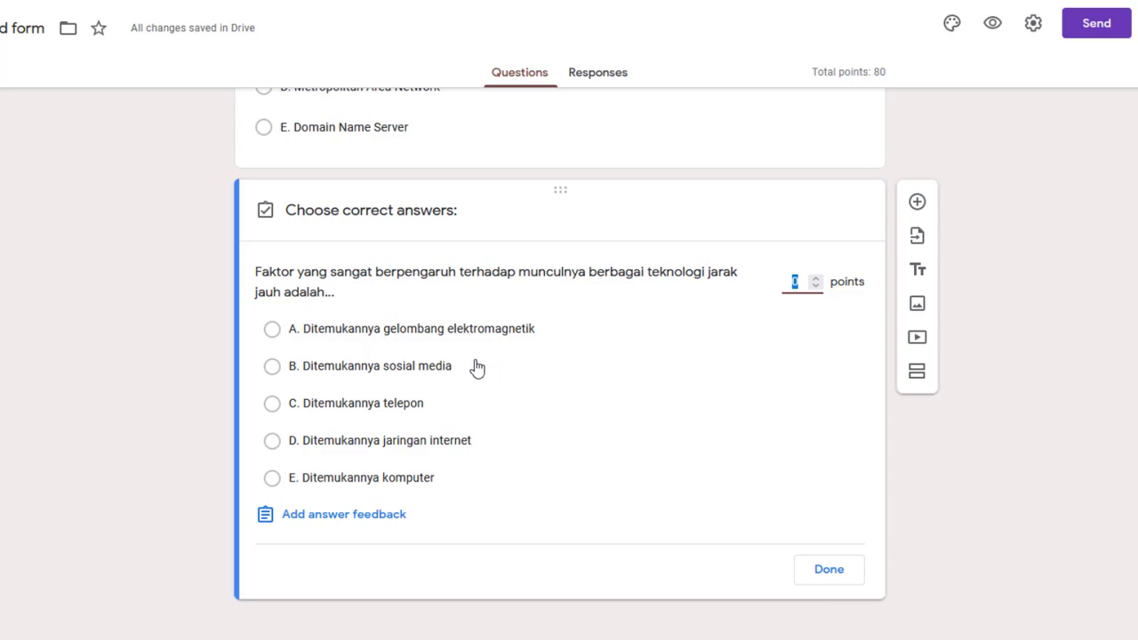
click(274, 331)
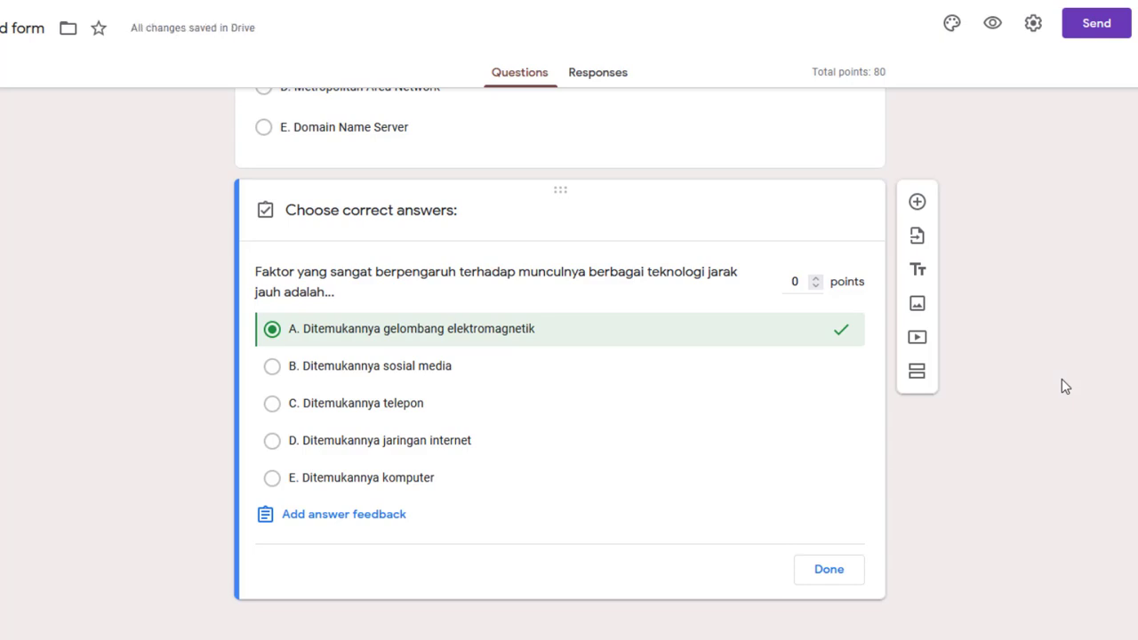
click(803, 282)
text(2)
scroll(1075, 387, up, 6)
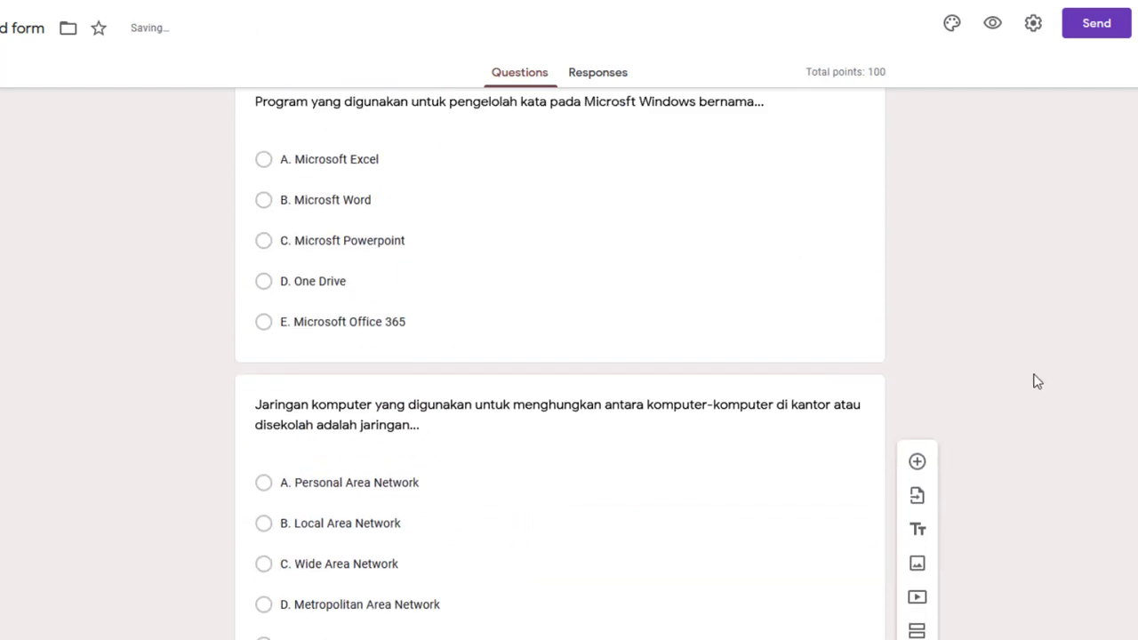
scroll(1036, 381, down, 6)
click(841, 573)
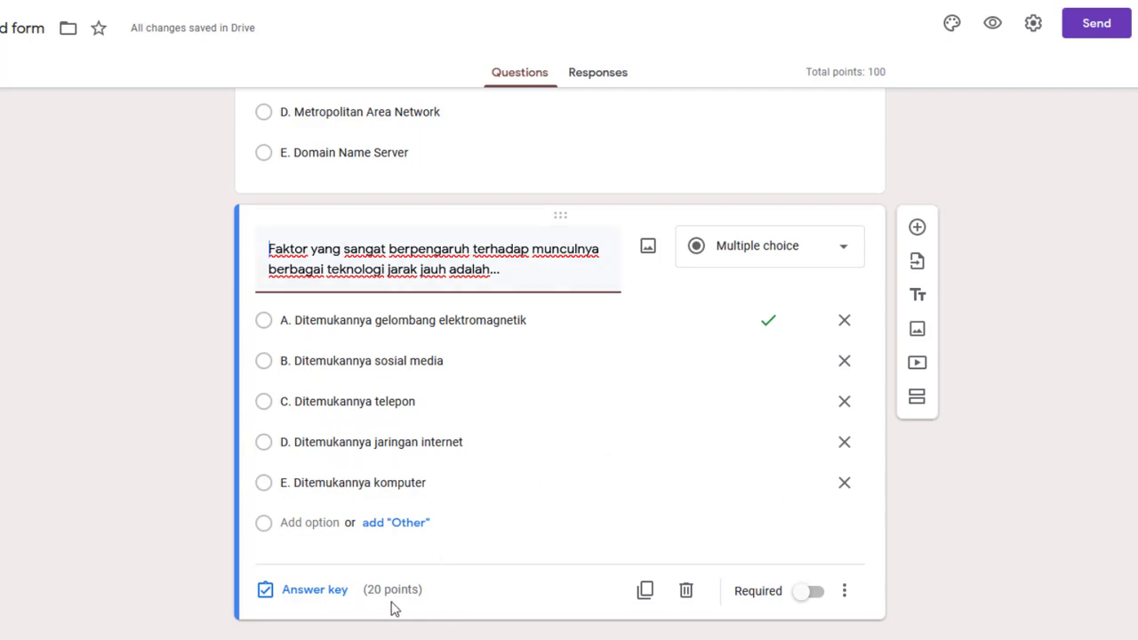
scroll(422, 600, up, 5)
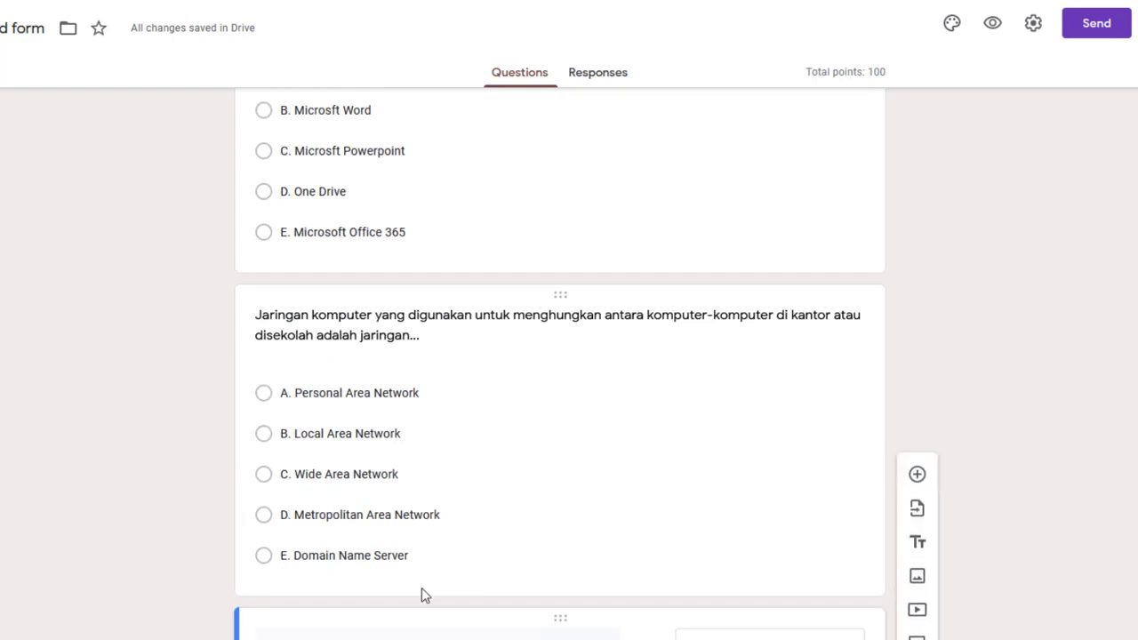
Insert a short-answer question 'Nama Siswa/Mahasiswa' right below the Ujian Online TIK title card
scroll(421, 585, up, 3)
scroll(424, 582, down, 2)
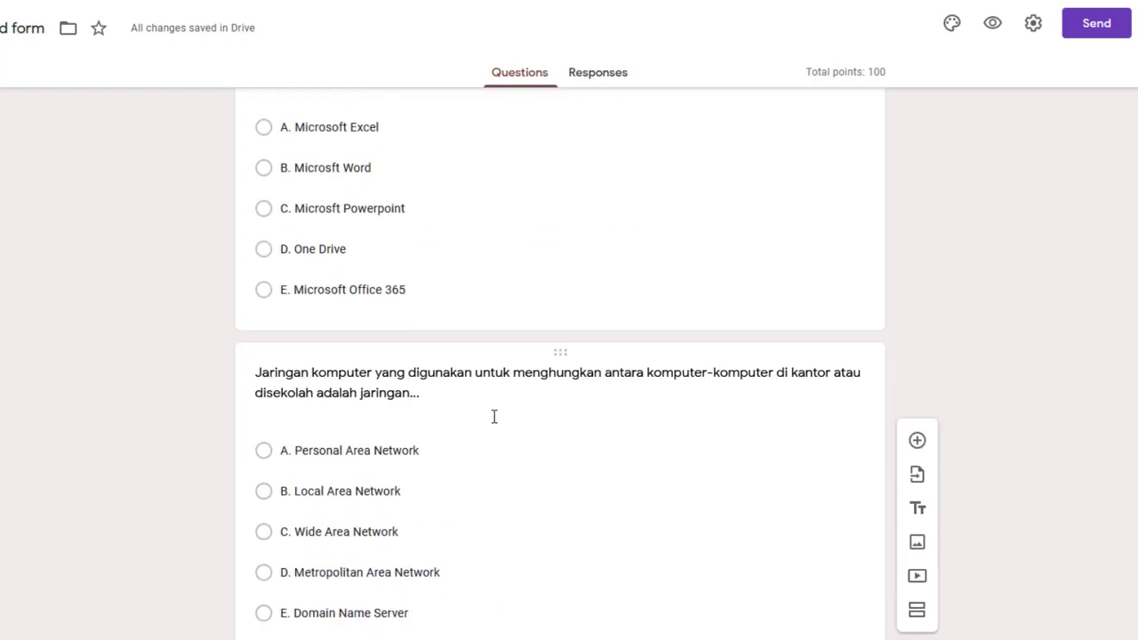
scroll(495, 416, up, 15)
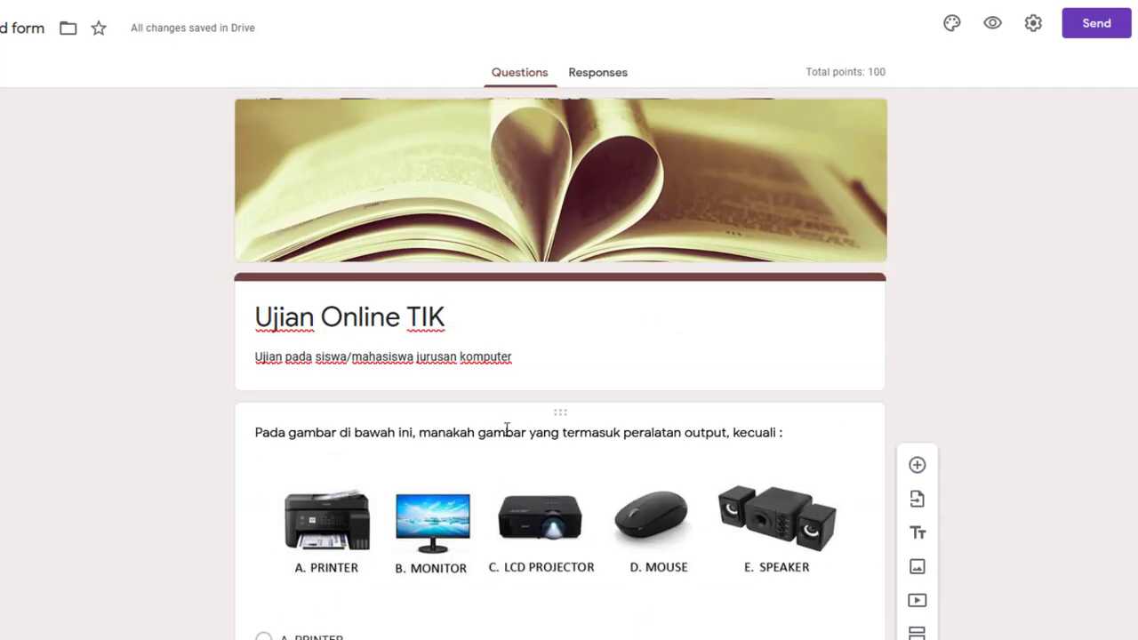
click(506, 429)
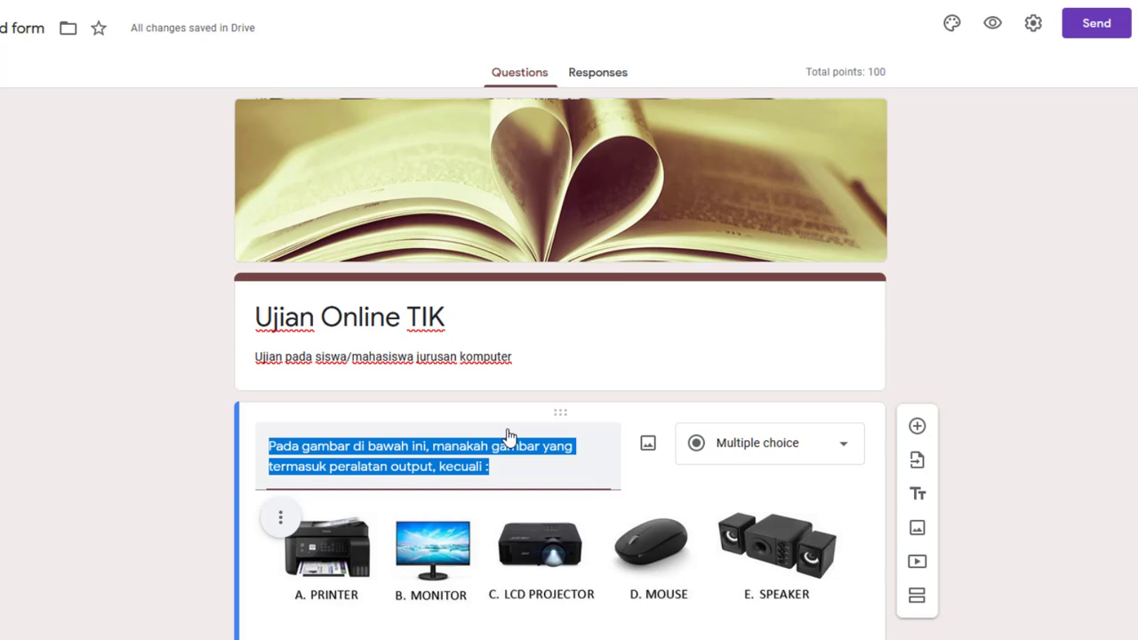
click(989, 325)
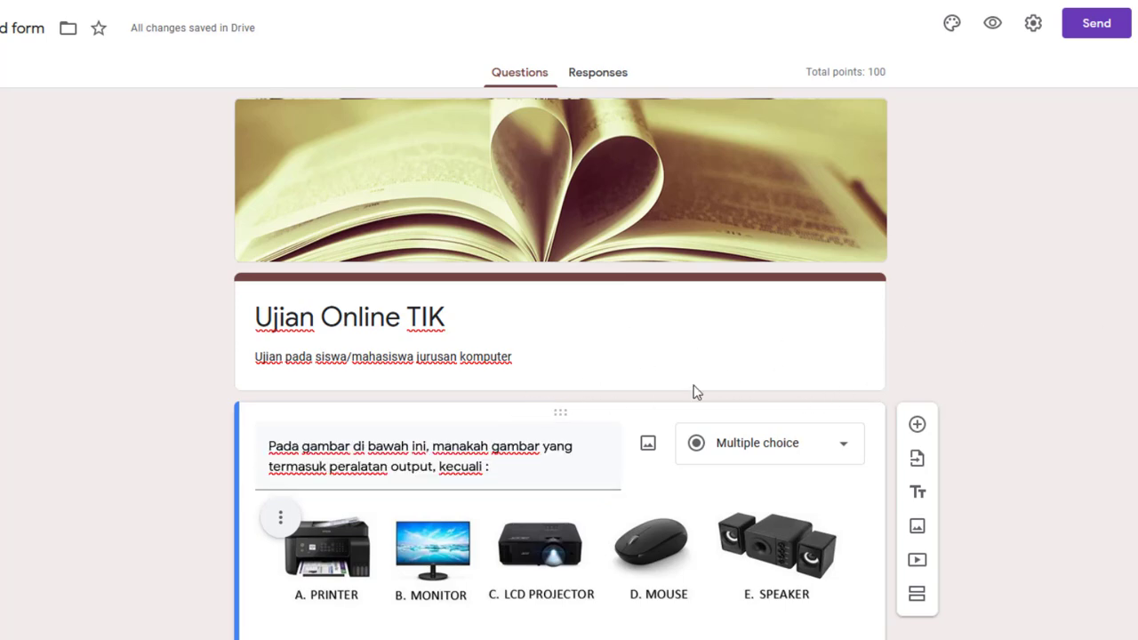
click(782, 337)
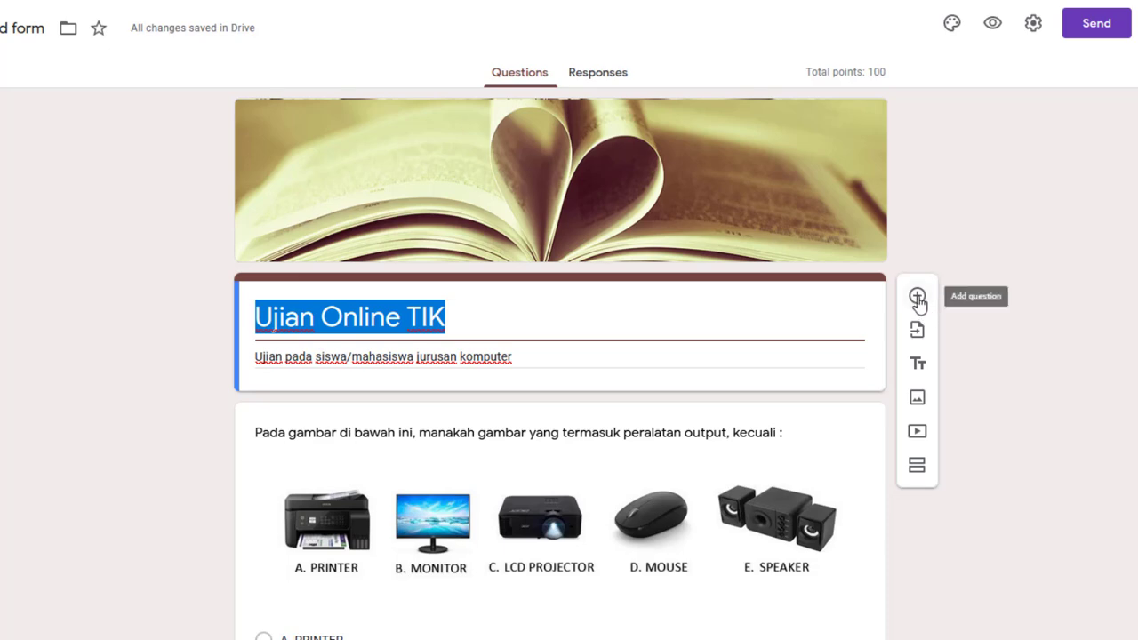
click(917, 299)
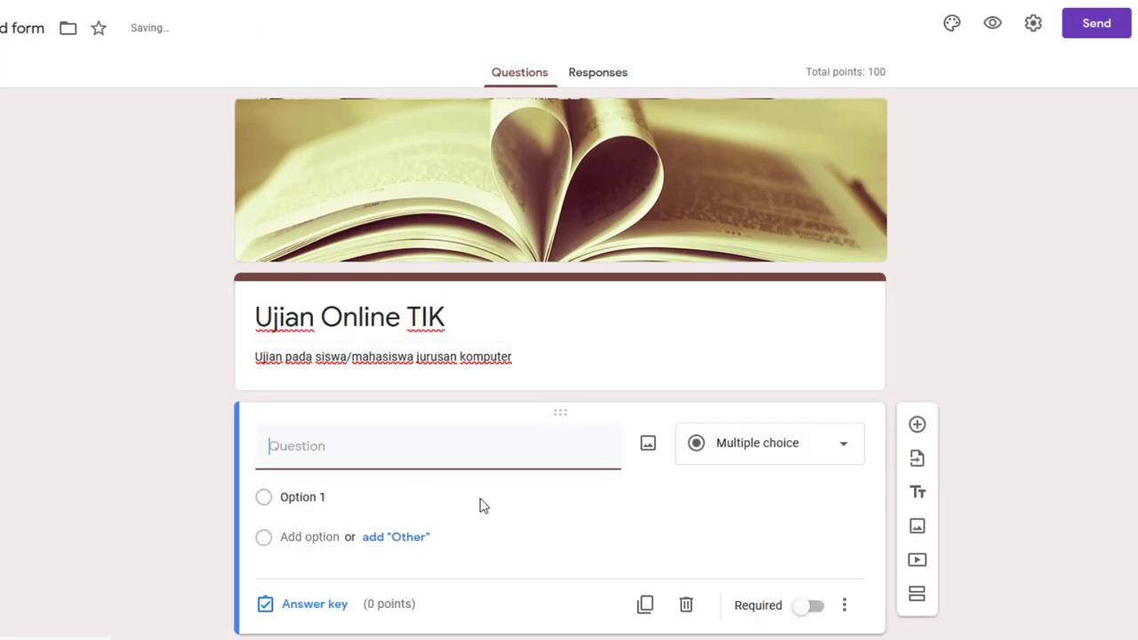
text(Nama)
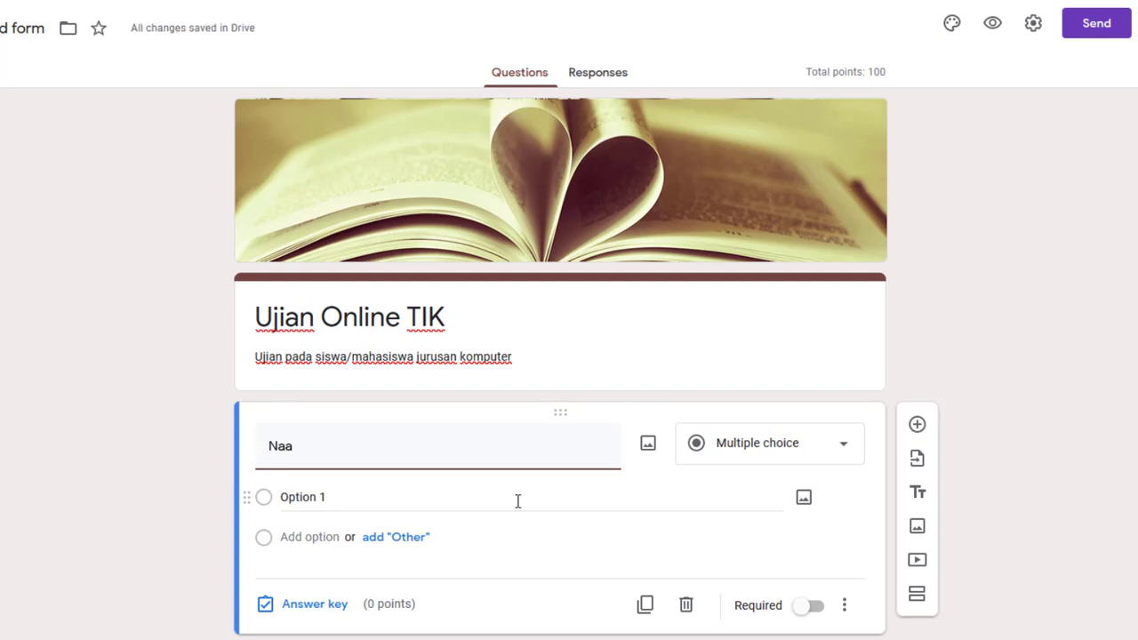
text( Si)
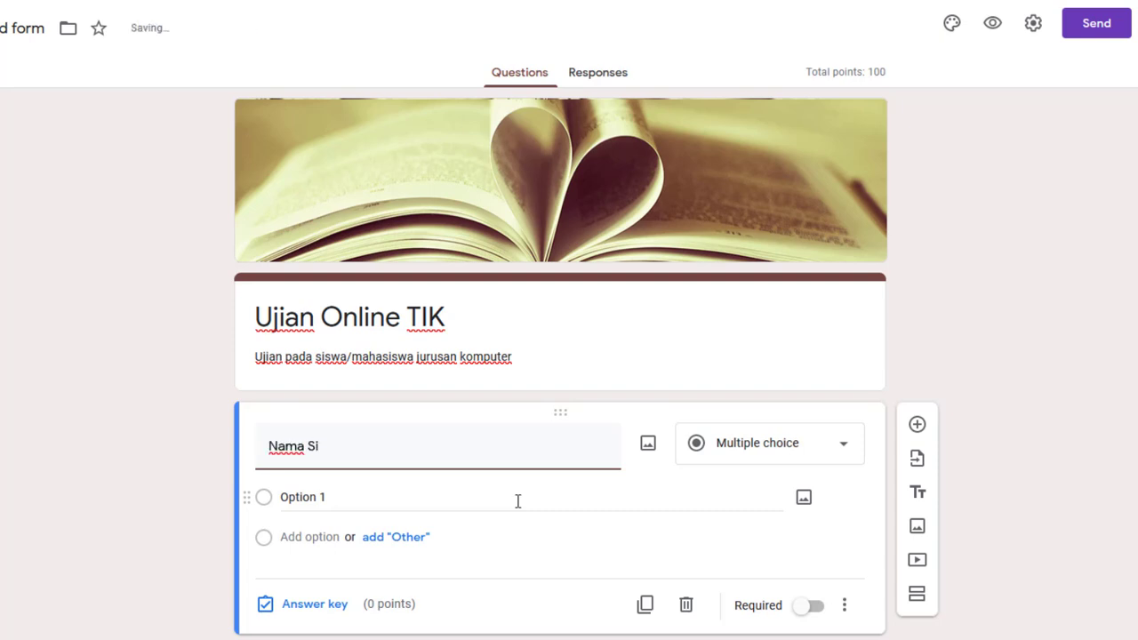
text(swa/Mahasiswa)
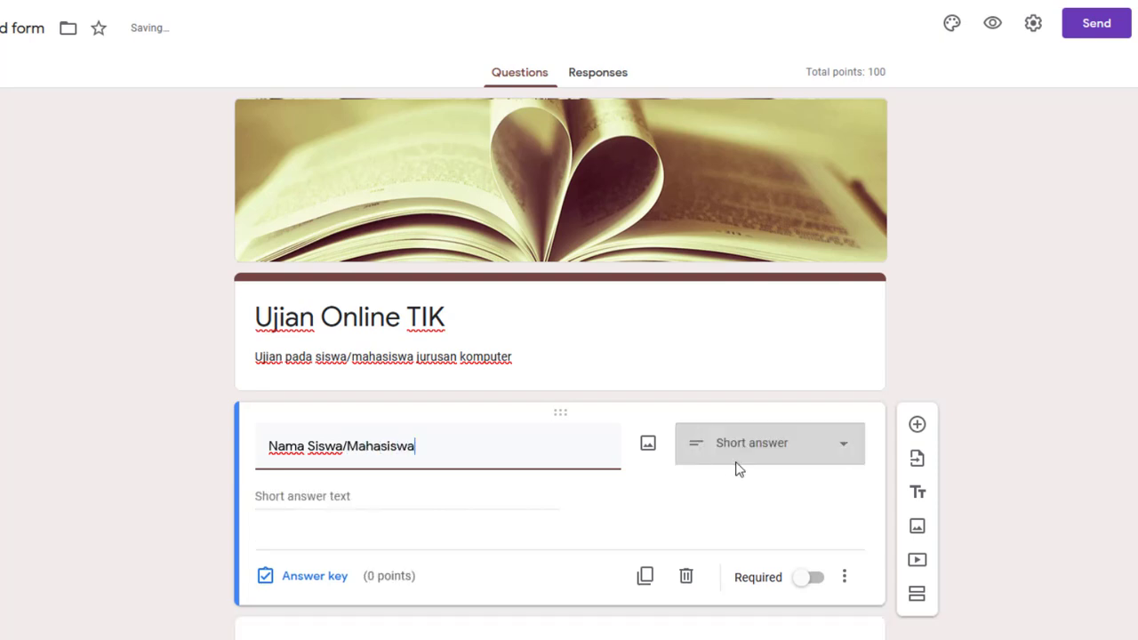
scroll(880, 443, down, 2)
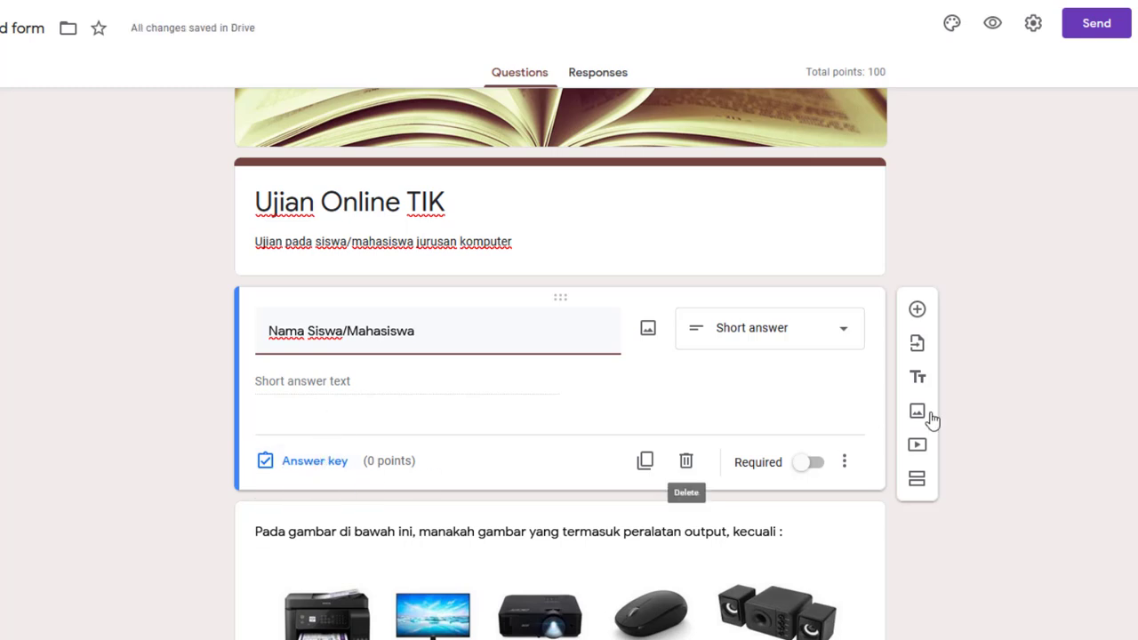
Add a 'NIM' short-answer question and a 'Prodi' multiple-choice question below the student-name field
click(916, 311)
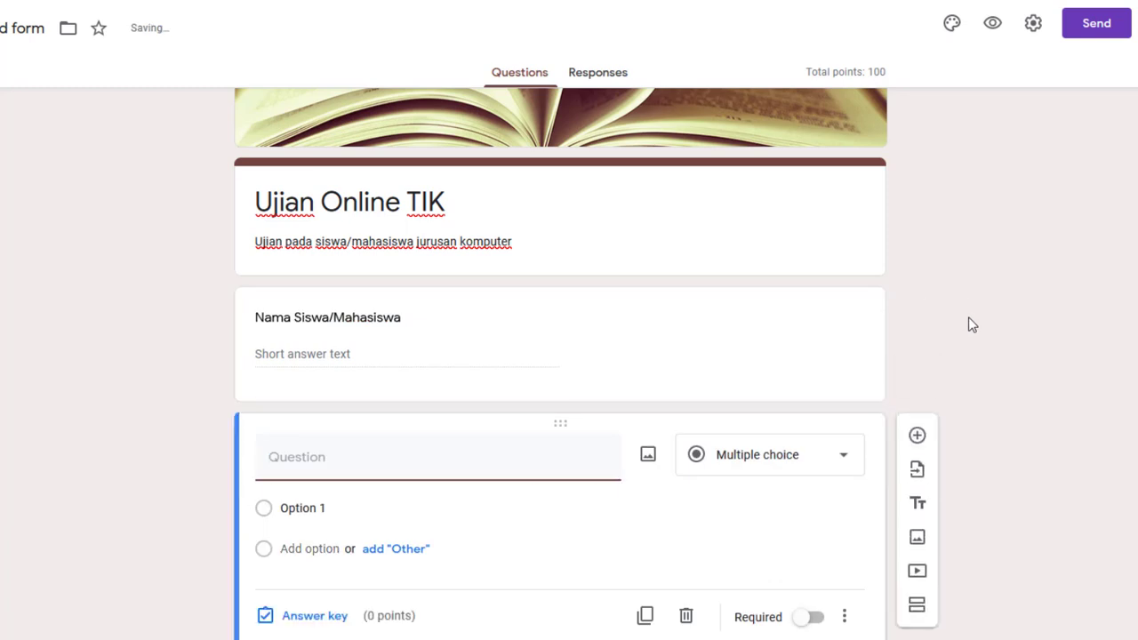
text(NIM)
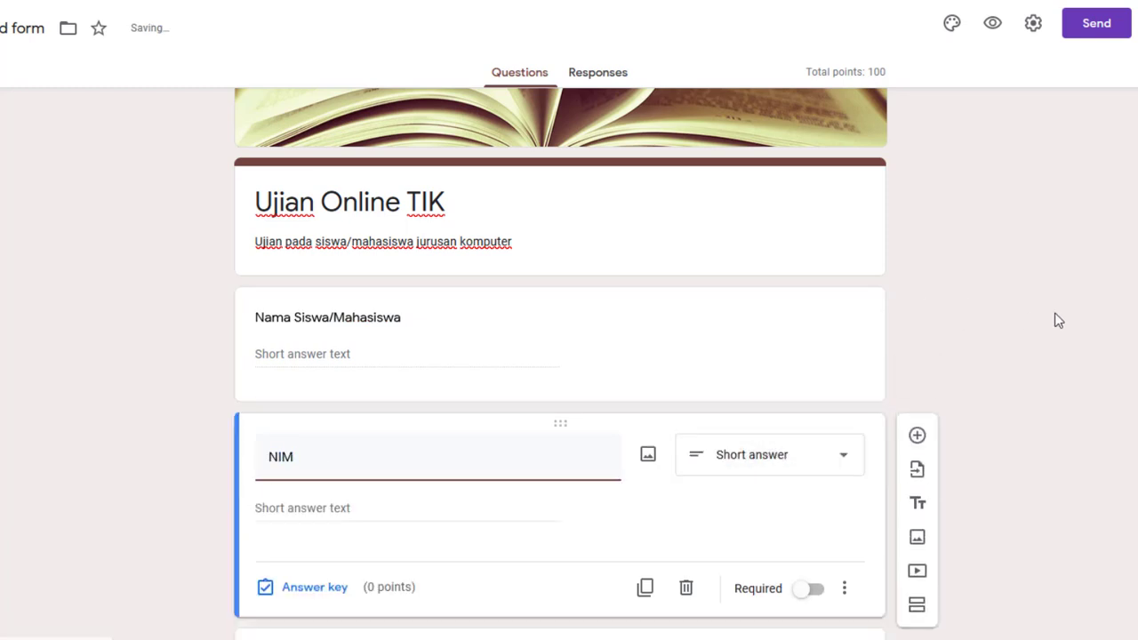
scroll(997, 418, down, 1)
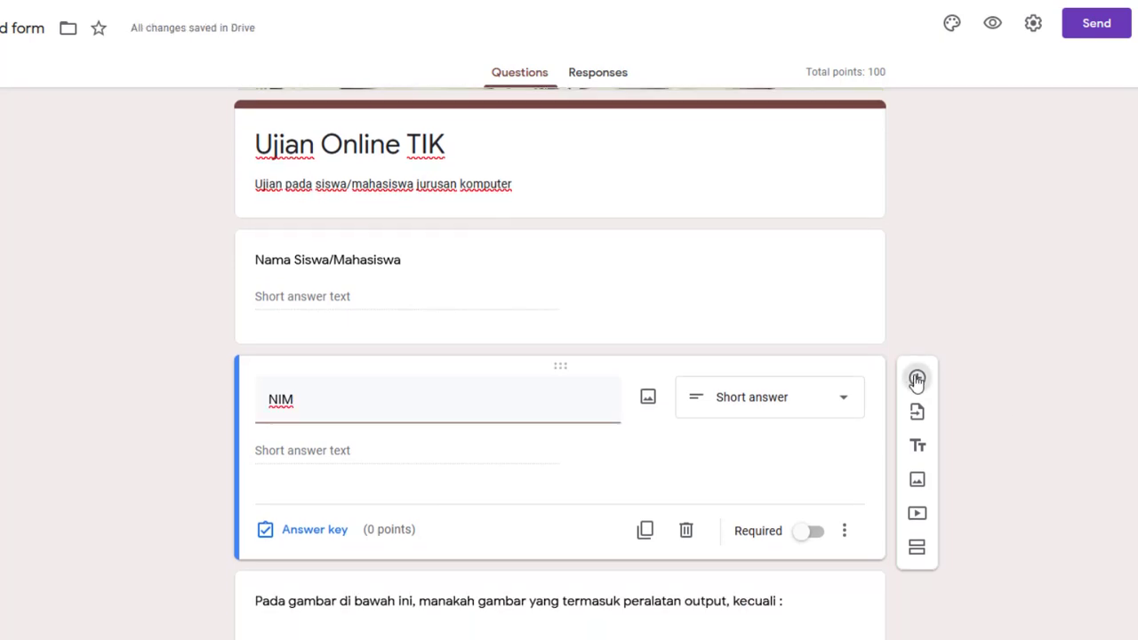
click(916, 382)
text(Prodi)
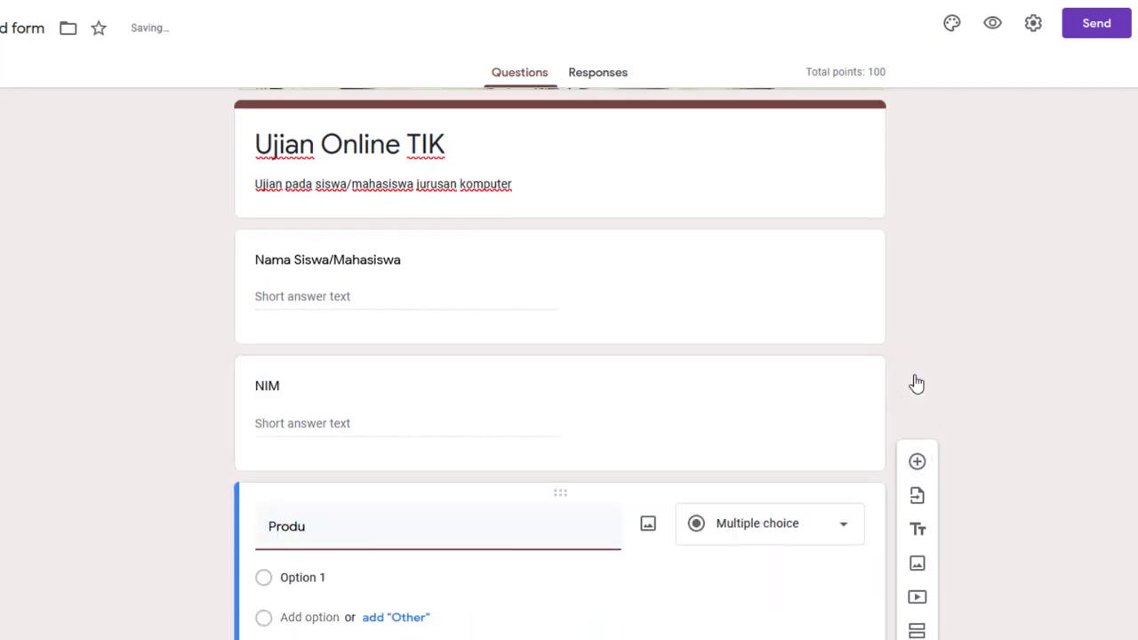
scroll(859, 347, down, 2)
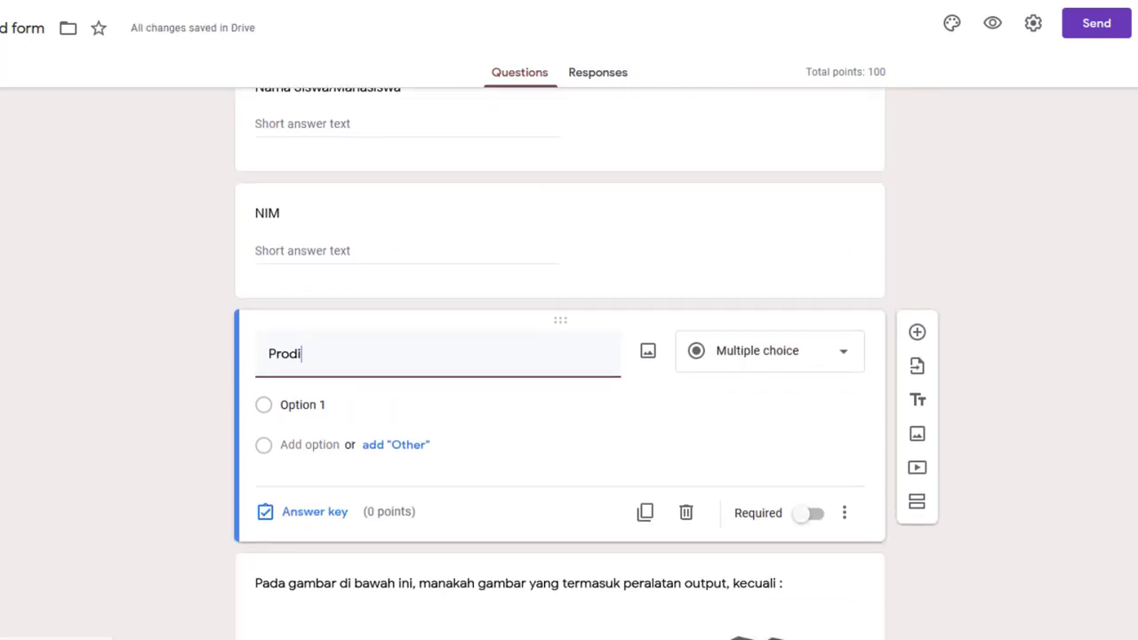
In the Word document, select the faculty and study-program list under Section 6 Fakultas Prodi for copying
click(529, 612)
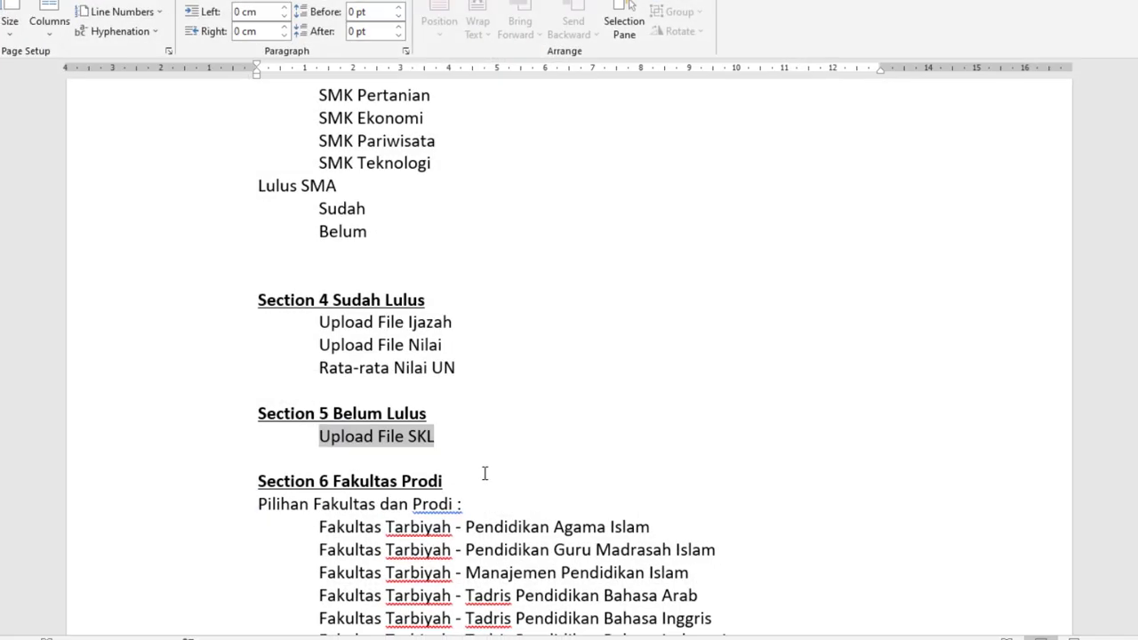
scroll(481, 467, down, 1)
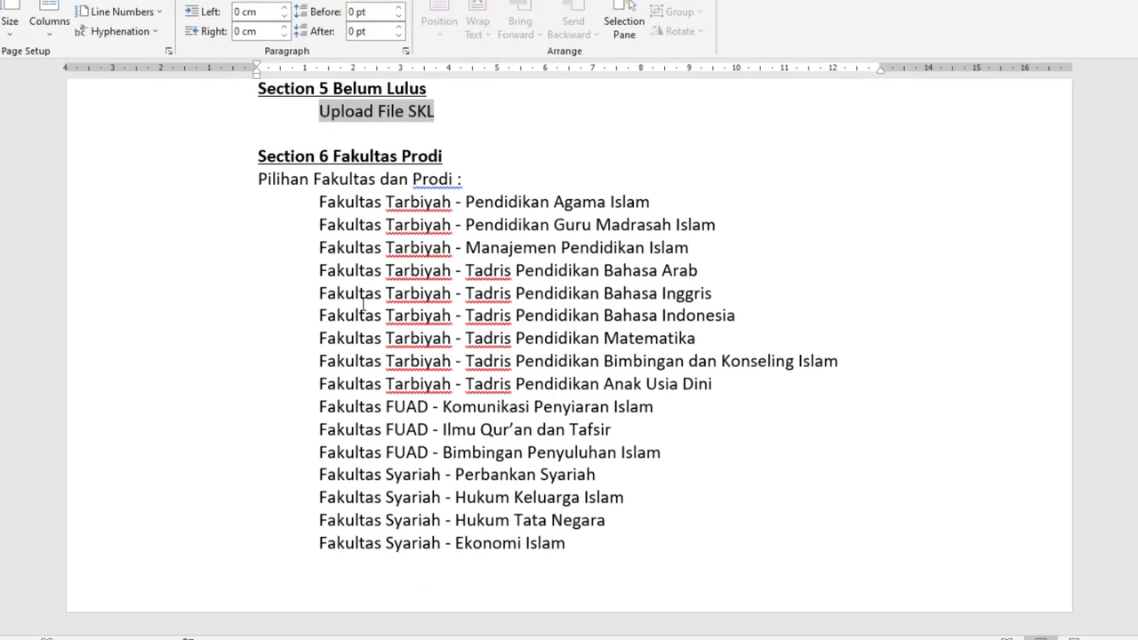
scroll(517, 424, up, 6)
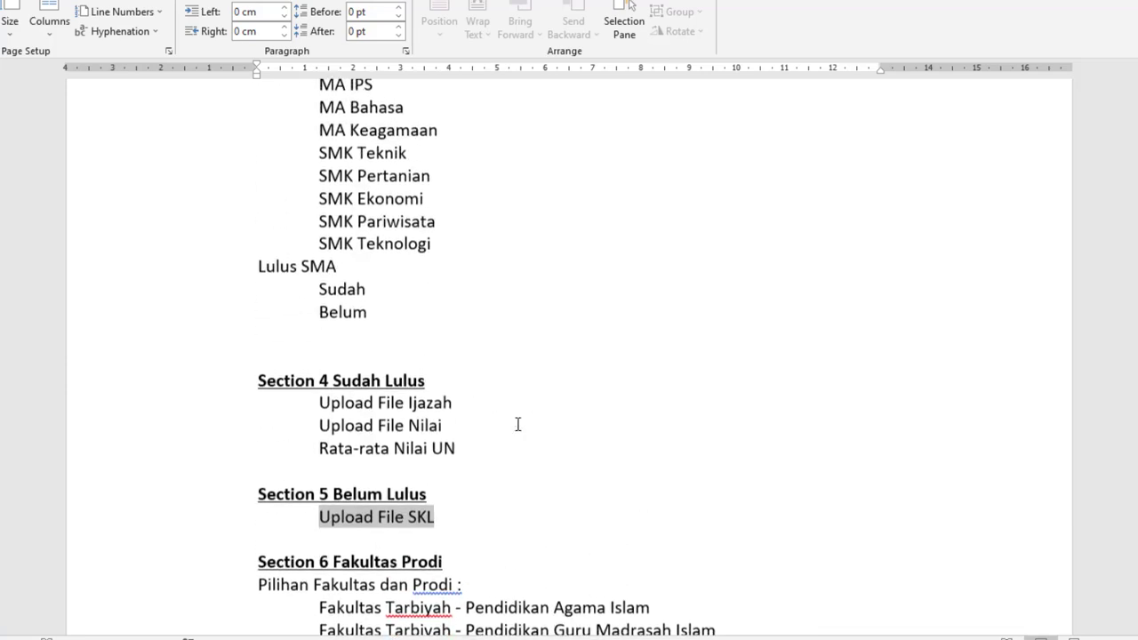
scroll(519, 424, down, 5)
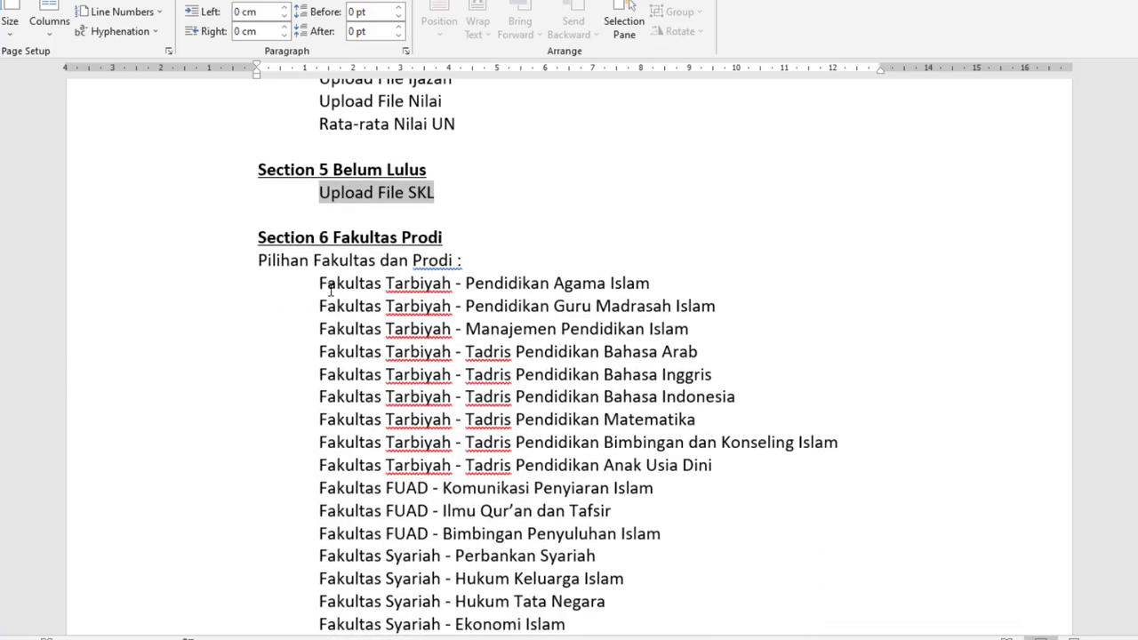
drag(330, 286, 586, 612)
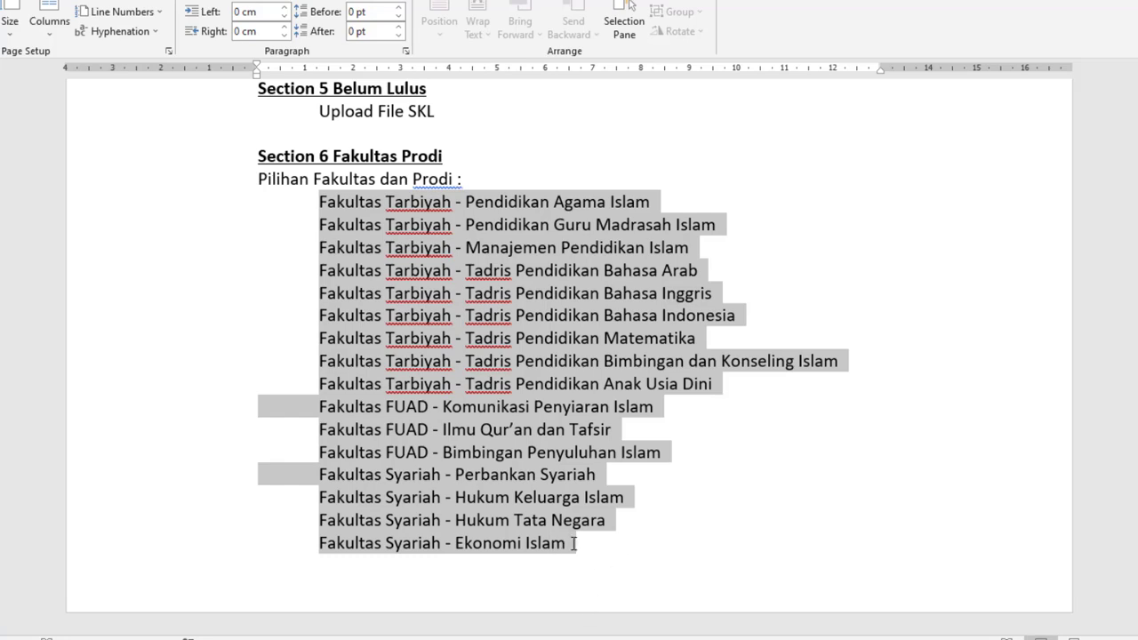
right_click(481, 272)
Copy the faculty study-programme list and return to the Prodi question's Option 1
click(523, 298)
key(alt+Tab)
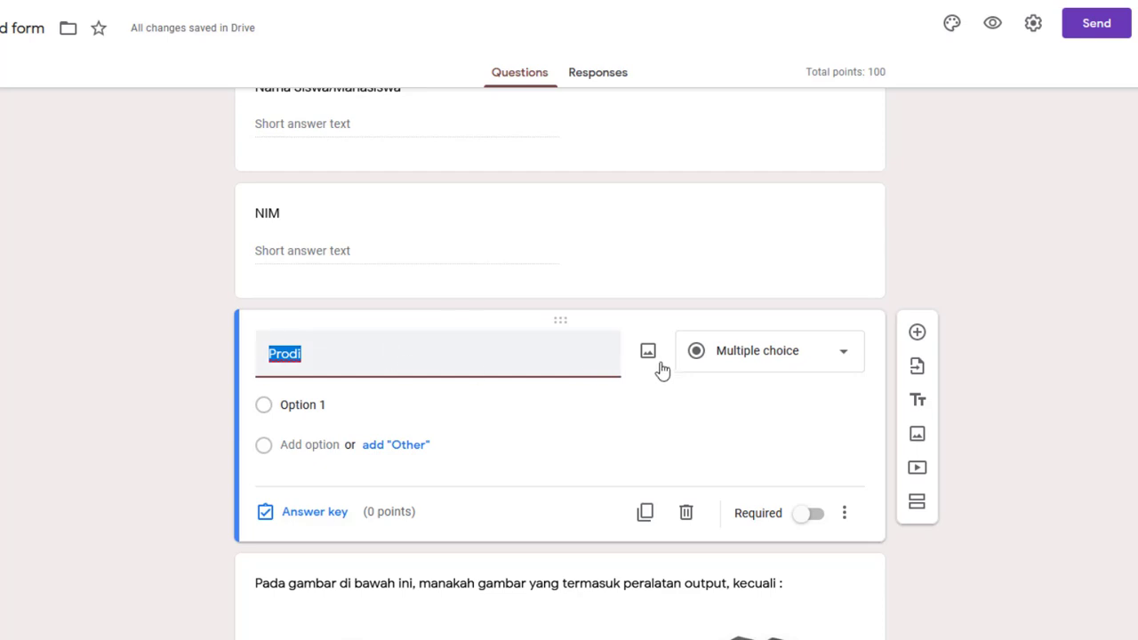
click(323, 404)
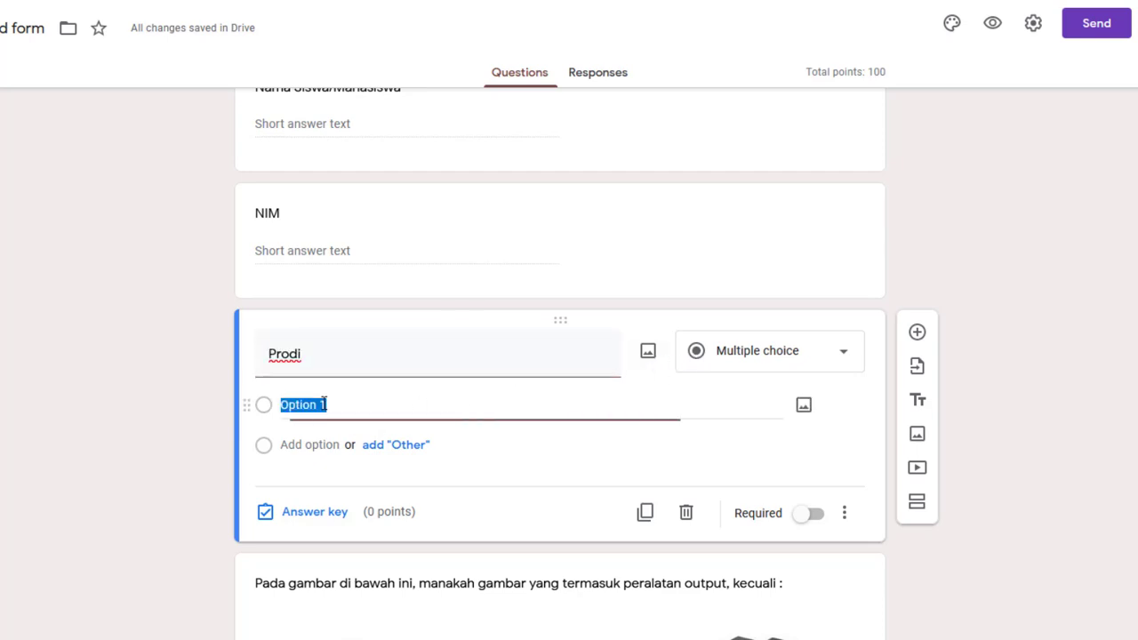
right_click(323, 404)
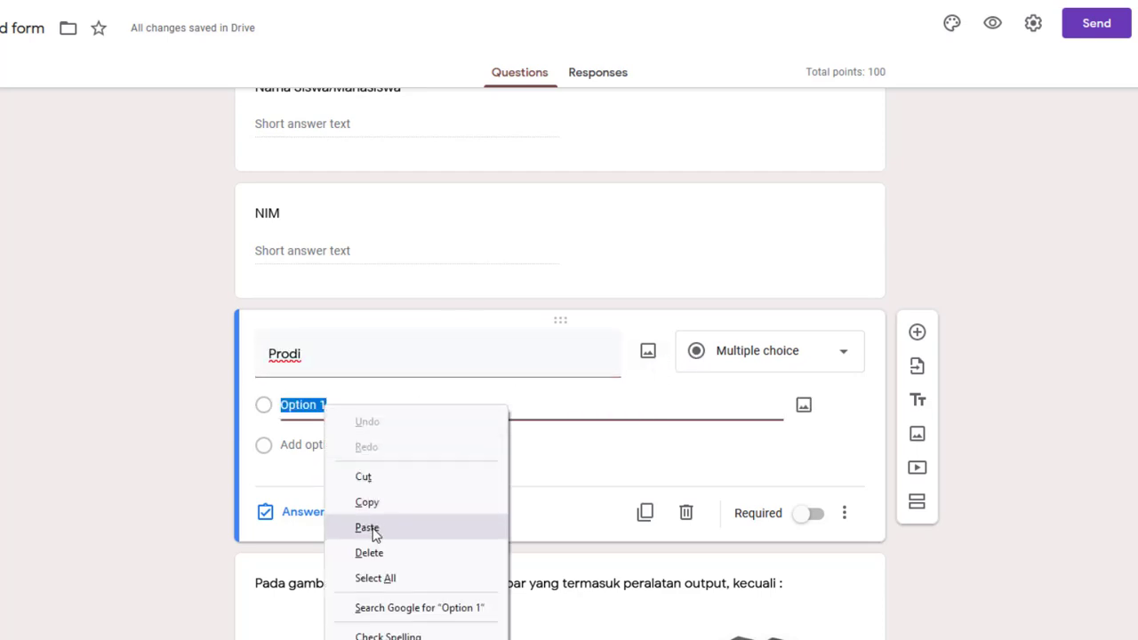
Change Prodi to a Dropdown question and paste the 16 faculty programmes as its options
click(783, 361)
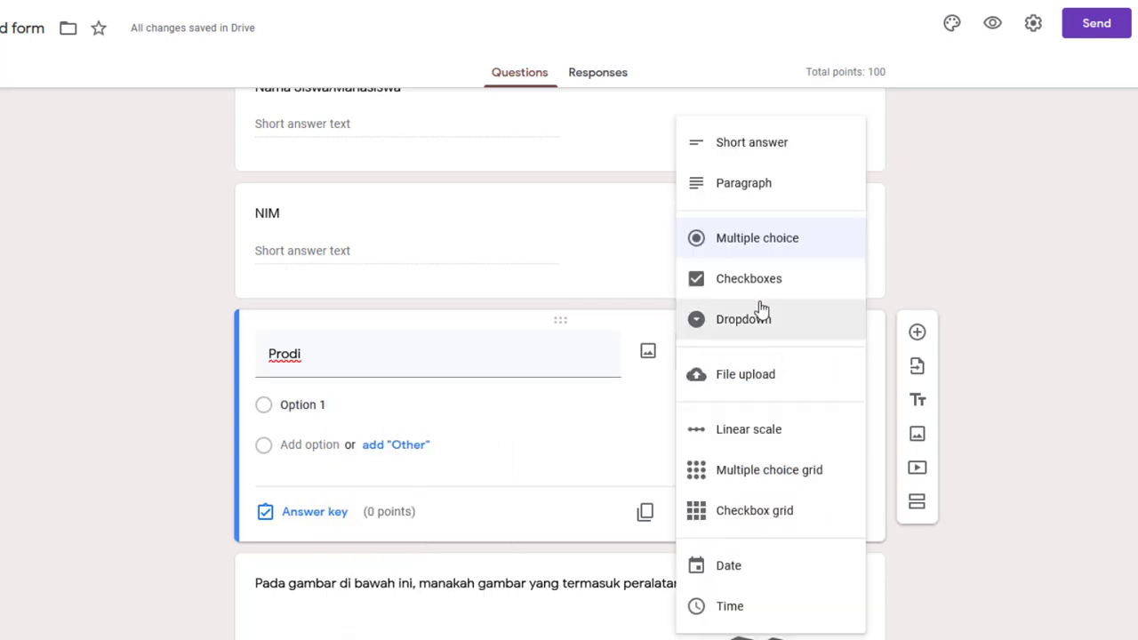
click(729, 334)
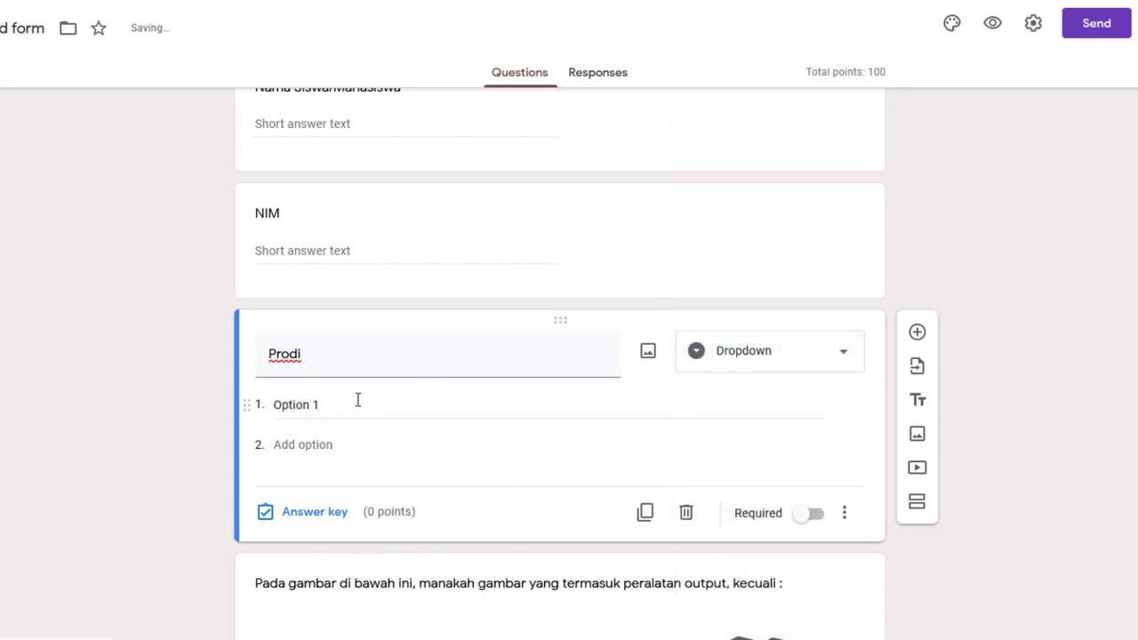
click(324, 405)
right_click(297, 408)
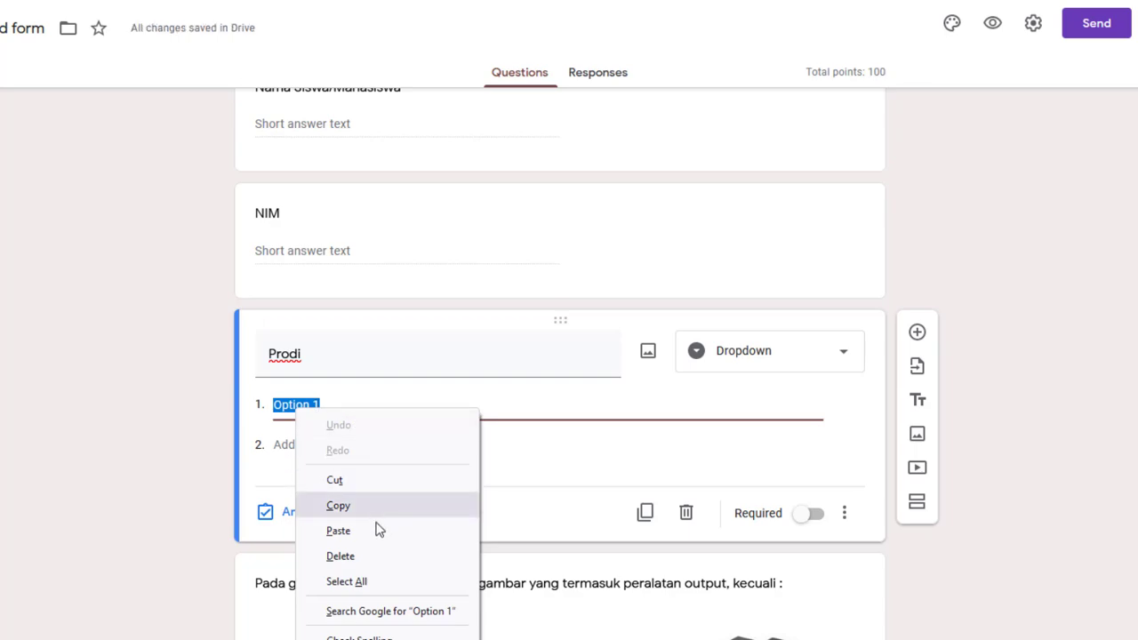
click(338, 531)
scroll(648, 438, down, 3)
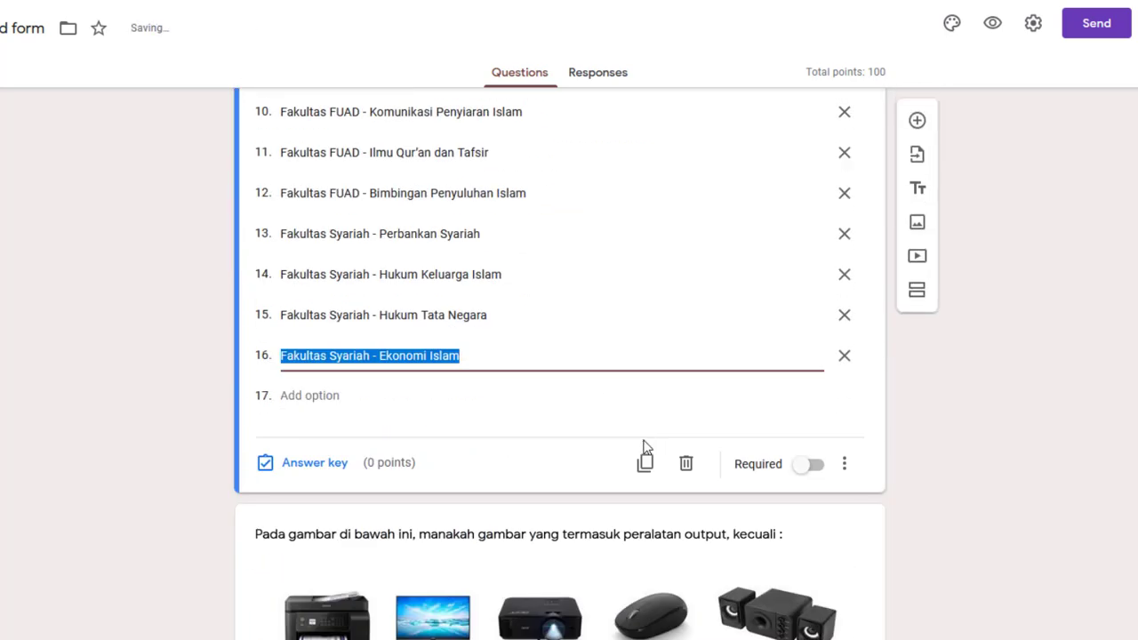
scroll(643, 443, up, 6)
scroll(643, 445, down, 9)
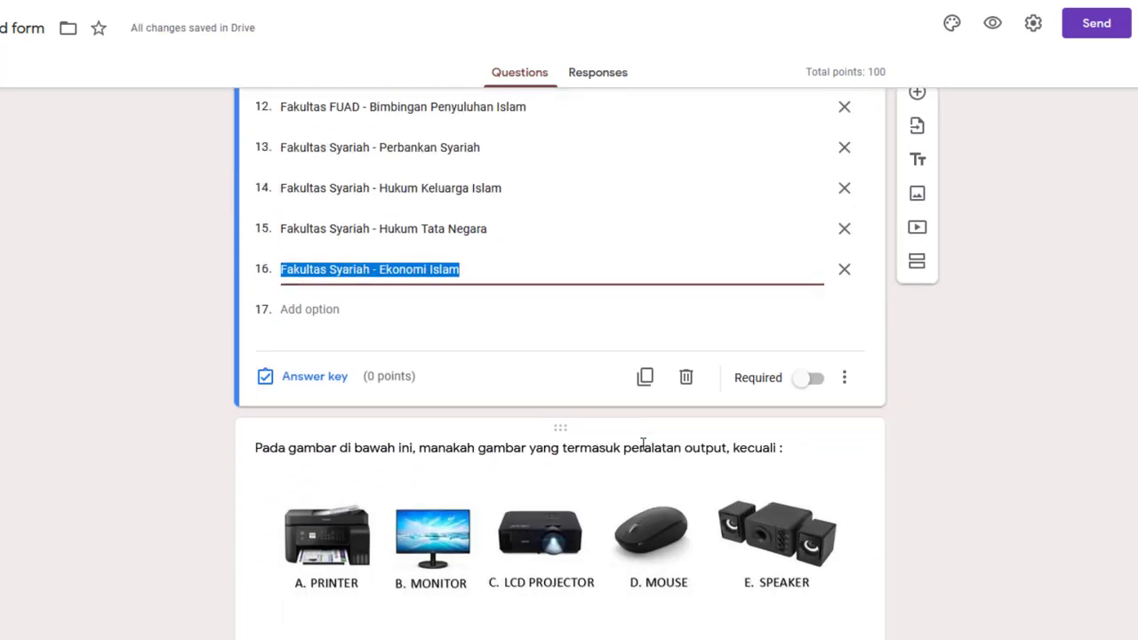
scroll(984, 373, up, 15)
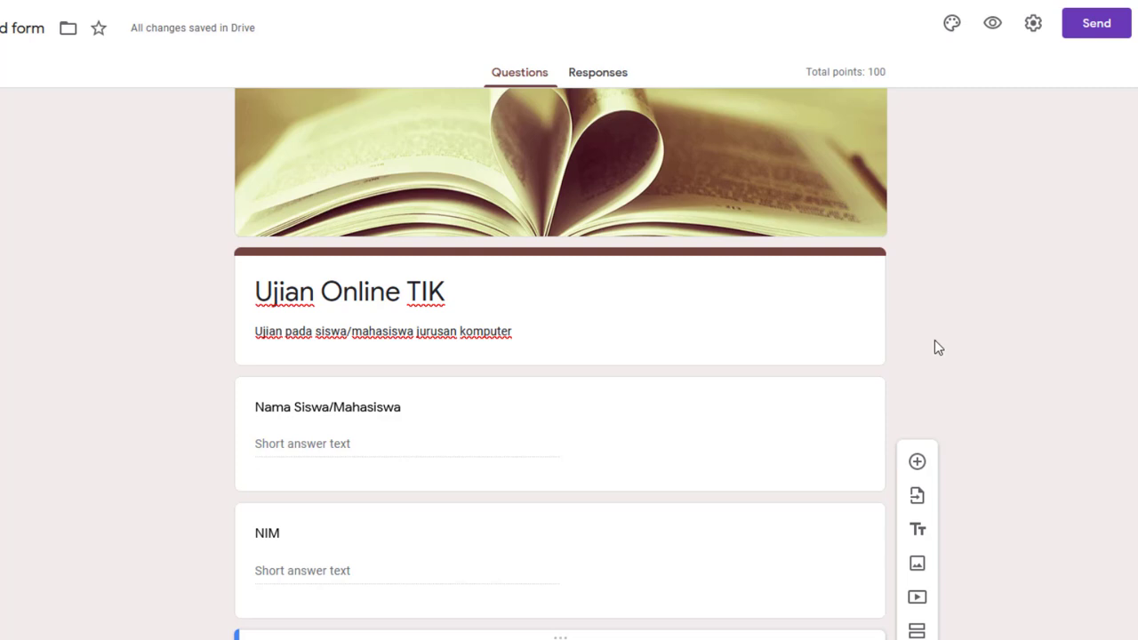
Delete 'Siswa/' from the first question title so it reads 'Nama Mahasiswa'
scroll(935, 346, down, 1)
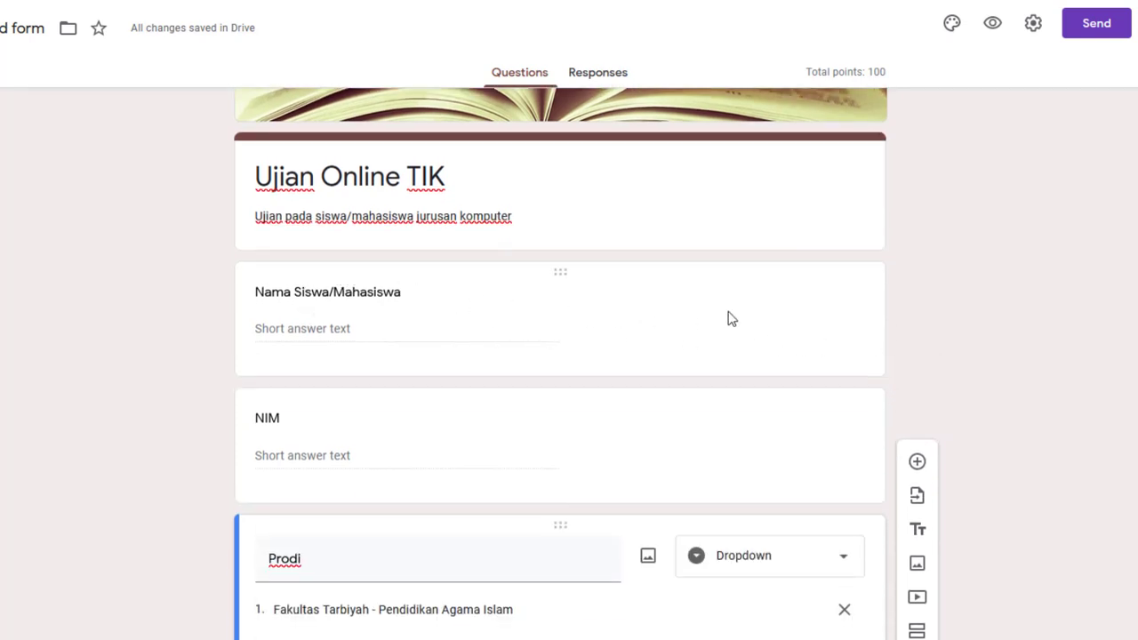
scroll(729, 320, down, 2)
scroll(208, 282, up, 1)
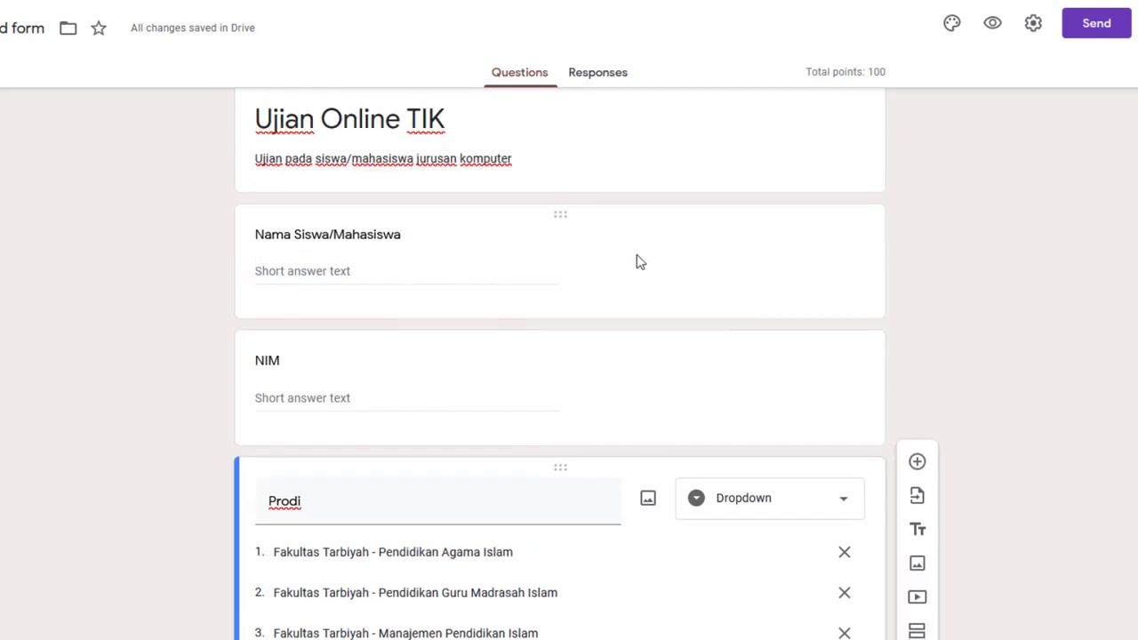
scroll(578, 267, down, 1)
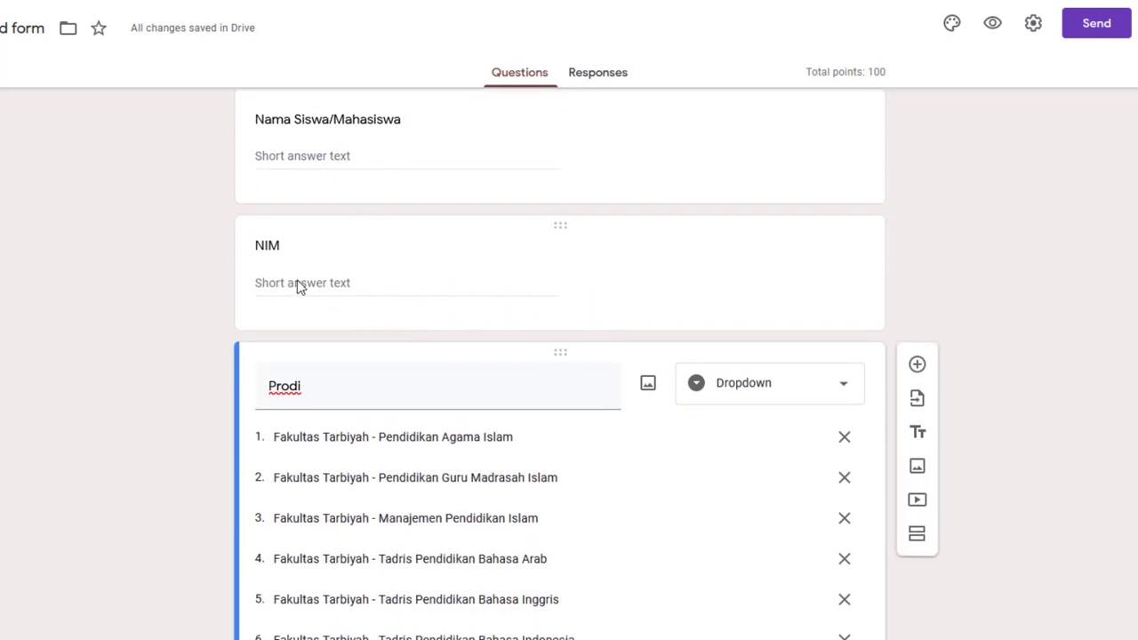
click(339, 124)
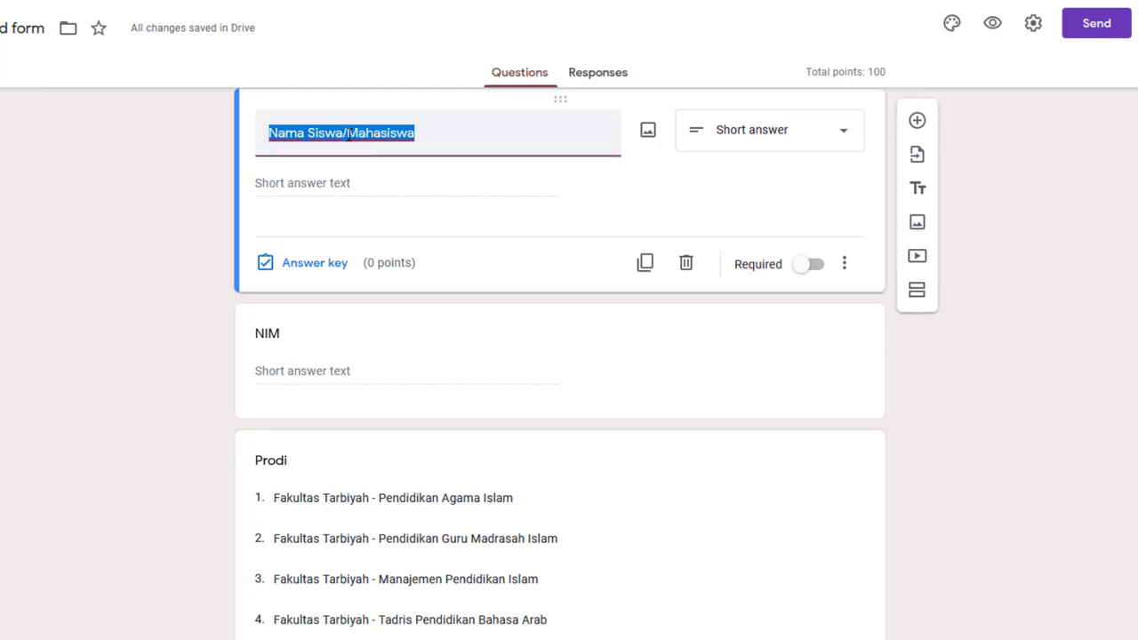
click(355, 131)
key(BackSpace)
key(BackSpace)
key(BackSpace)
key(BackSpace)
key(BackSpace)
key(BackSpace)
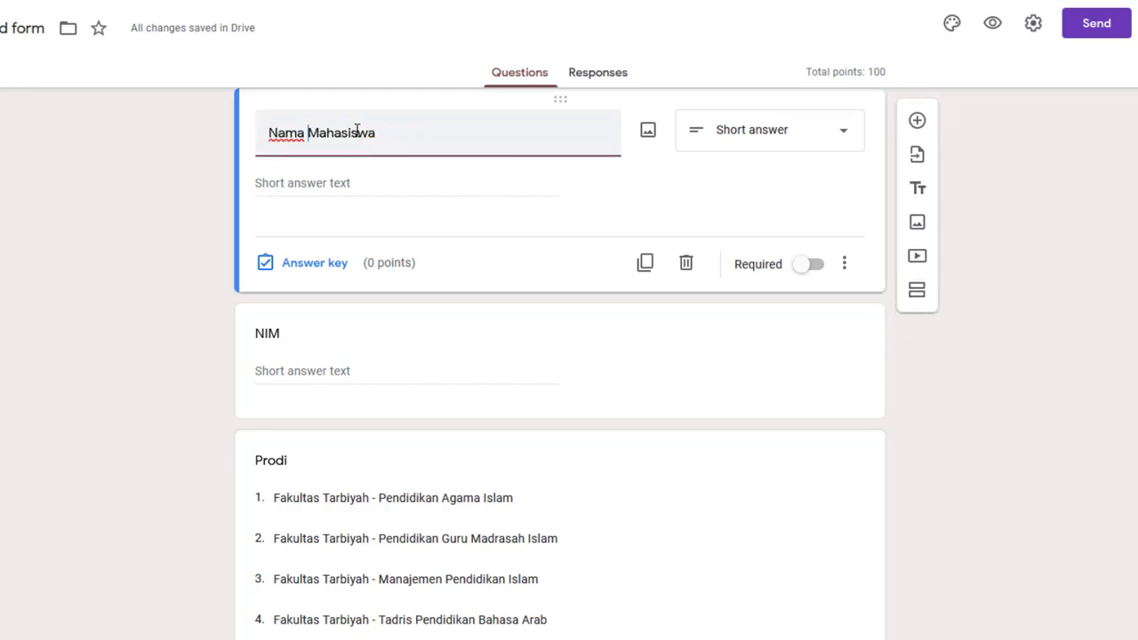
Review the Prodi dropdown's 16 options, from Pendidikan Agama Islam to Ekonomi Islam
scroll(369, 326, down, 6)
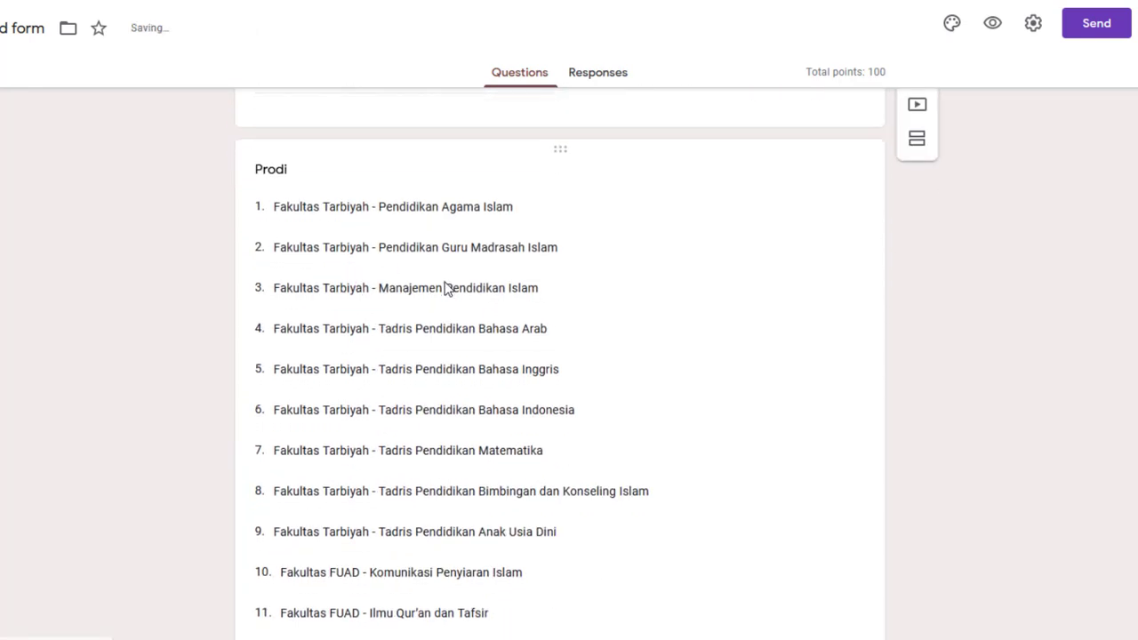
scroll(446, 283, down, 3)
scroll(747, 364, up, 4)
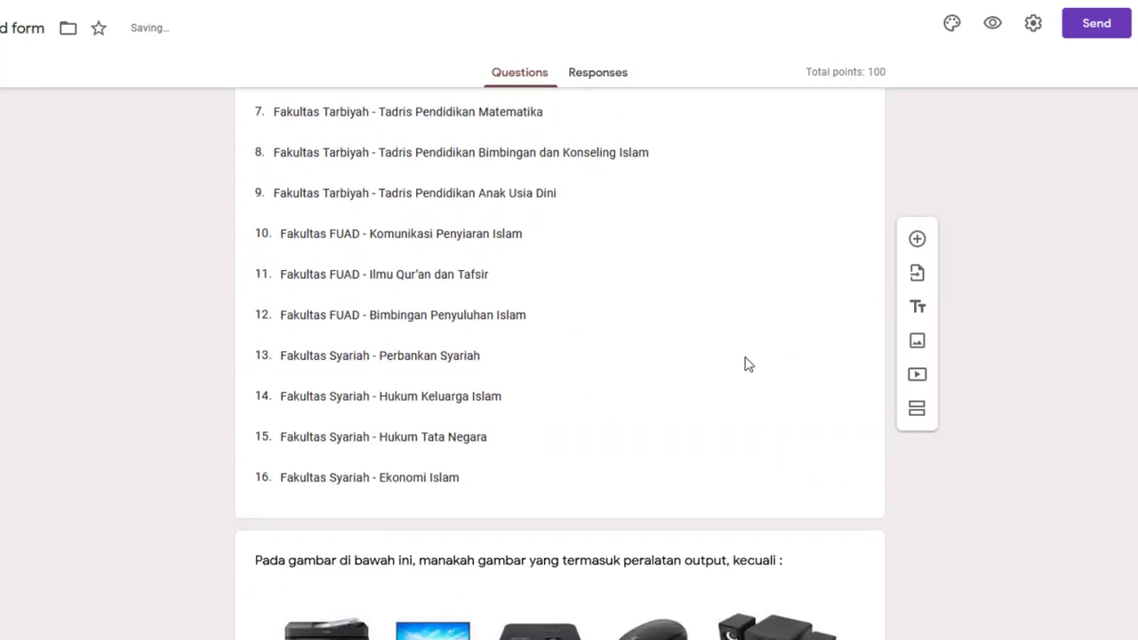
scroll(539, 272, up, 4)
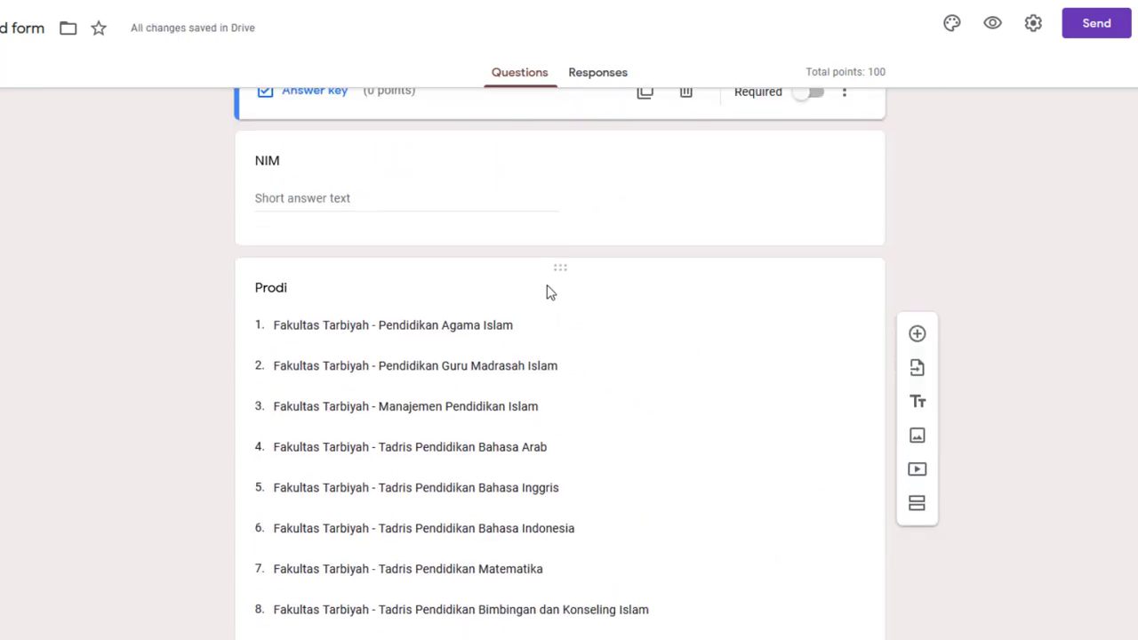
click(512, 329)
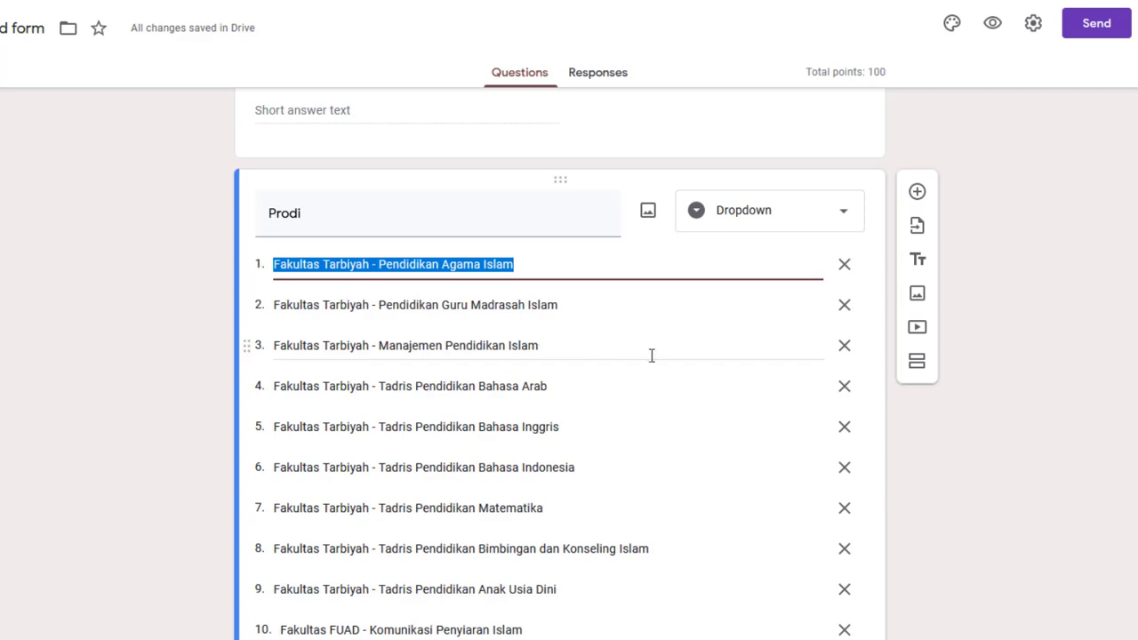
scroll(649, 364, up, 3)
scroll(649, 367, up, 3)
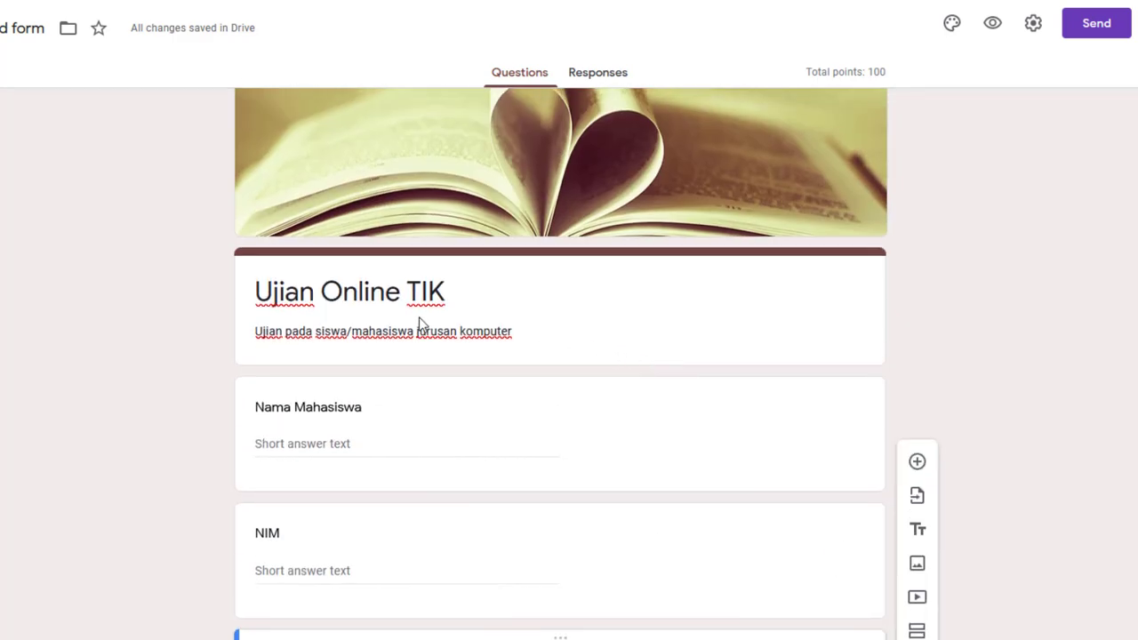
scroll(632, 341, down, 7)
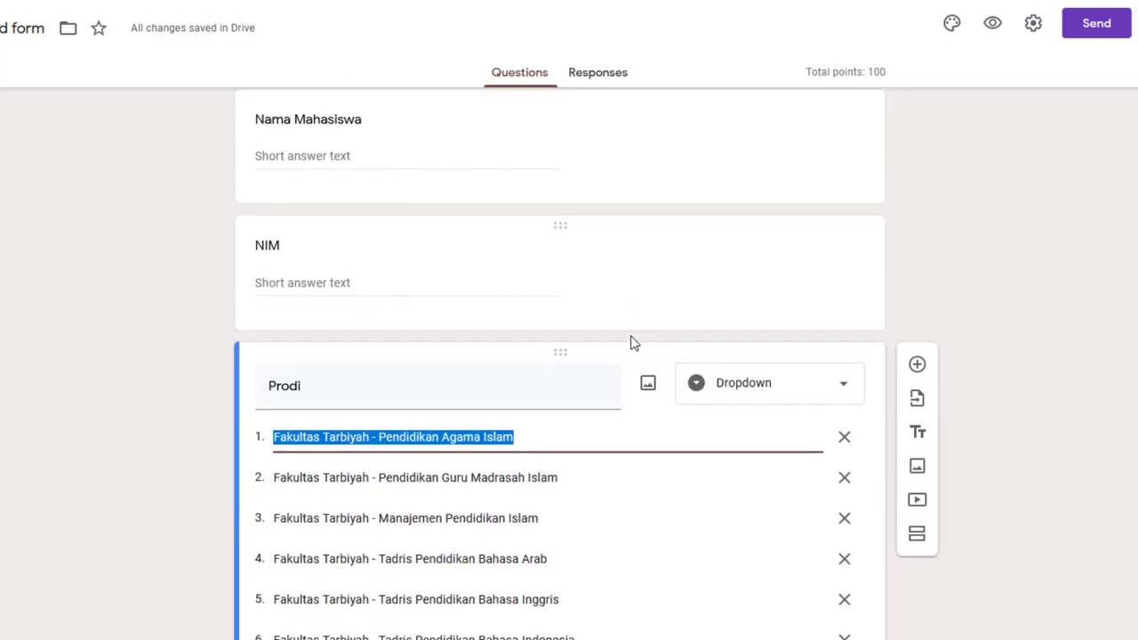
scroll(632, 342, up, 4)
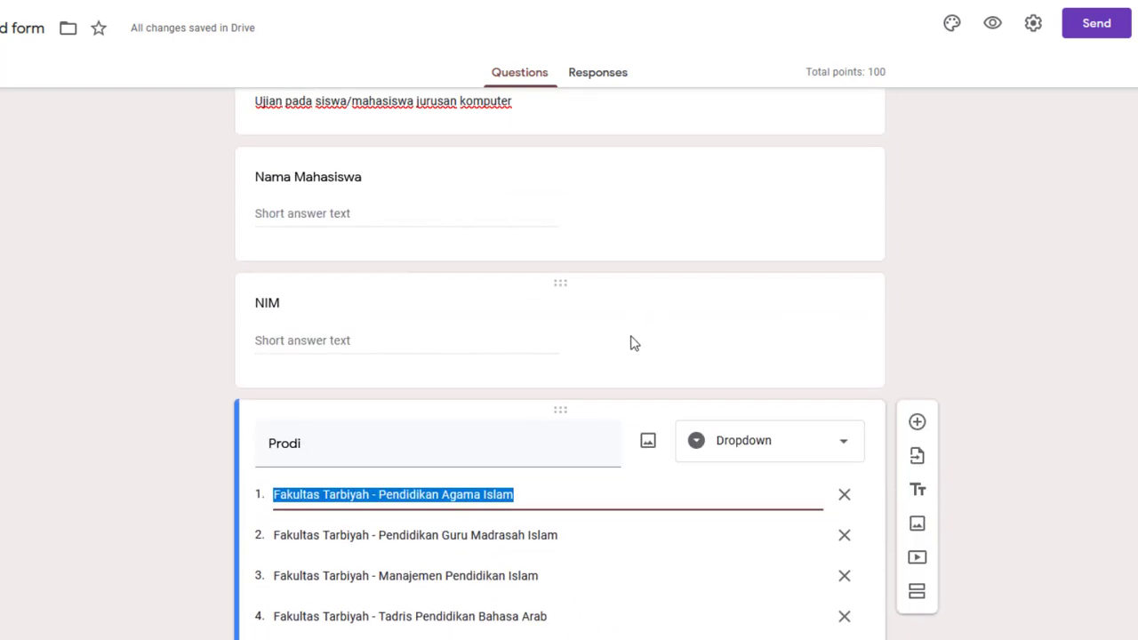
scroll(632, 342, down, 8)
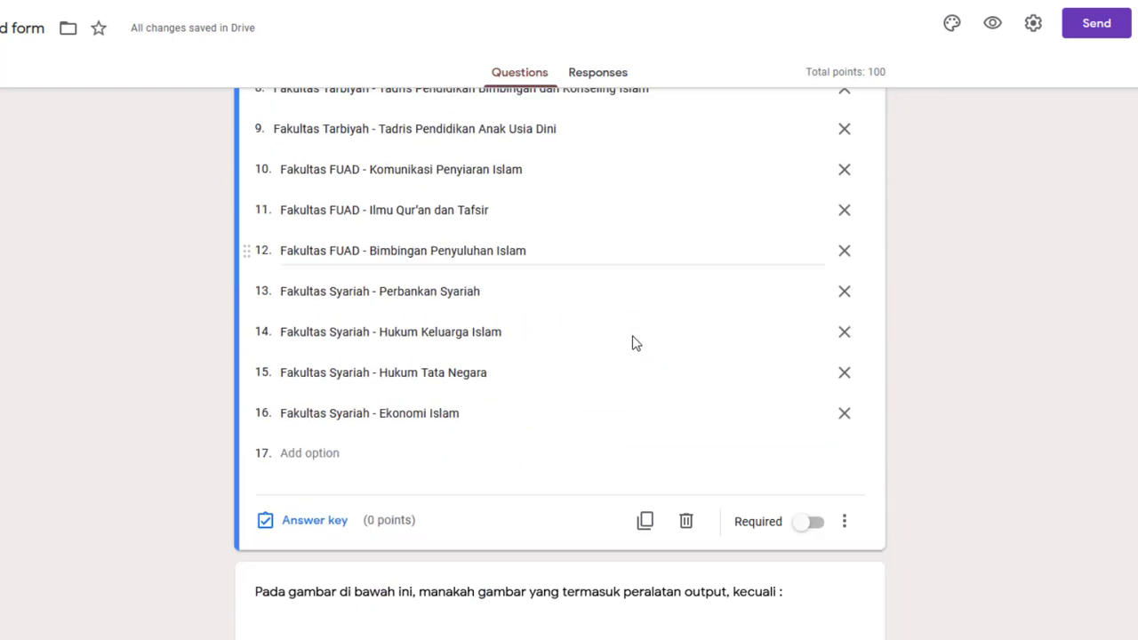
scroll(922, 432, down, 2)
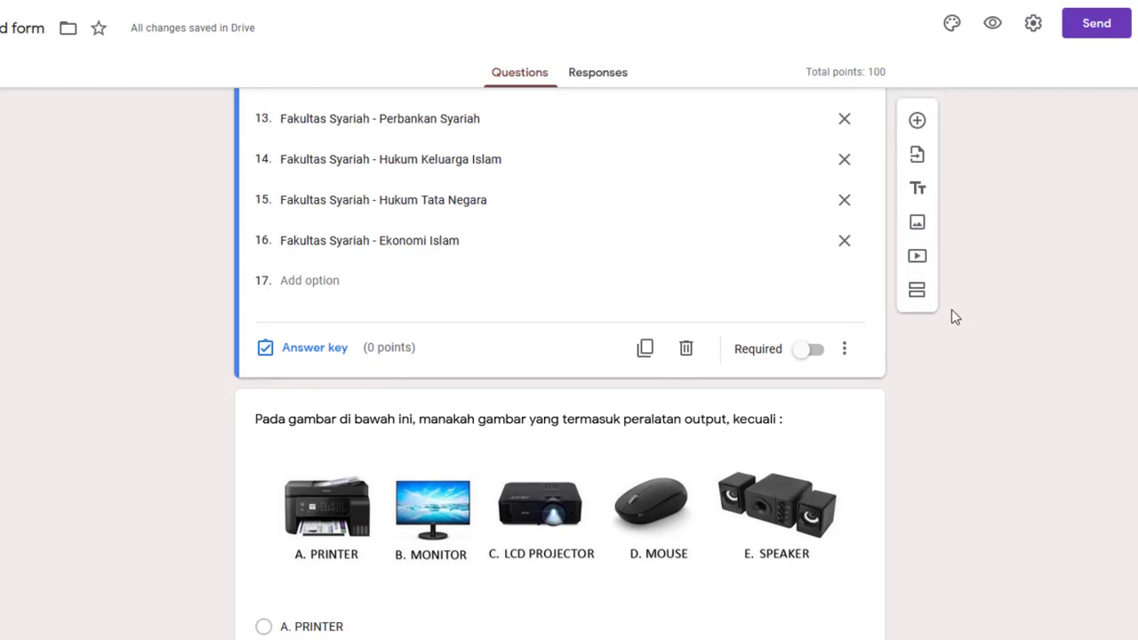
scroll(574, 299, up, 8)
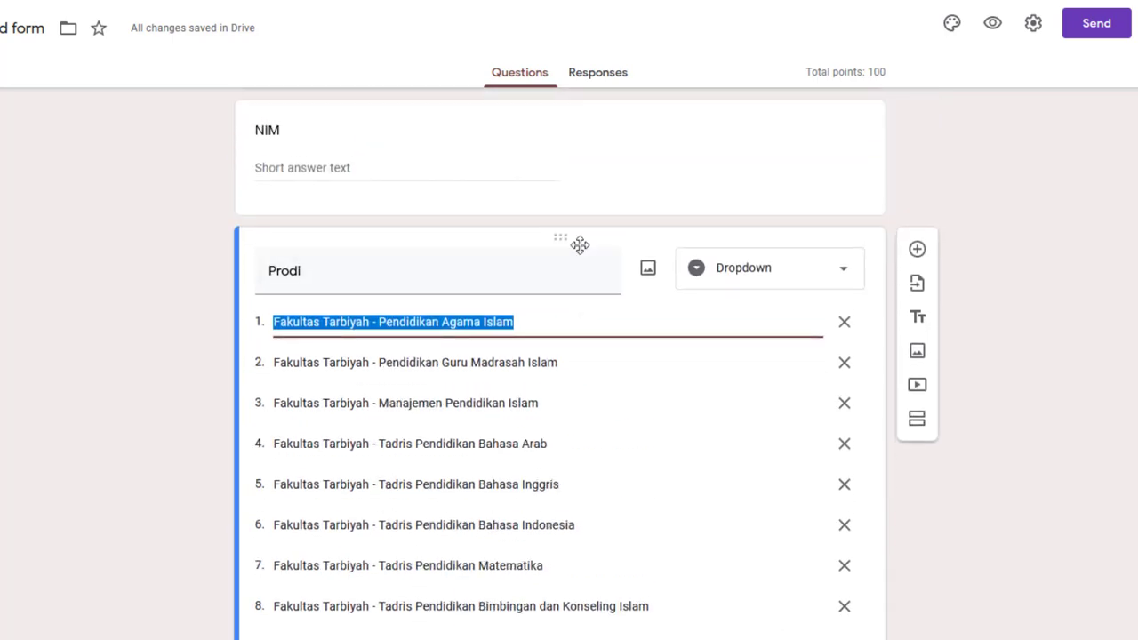
scroll(460, 312, down, 8)
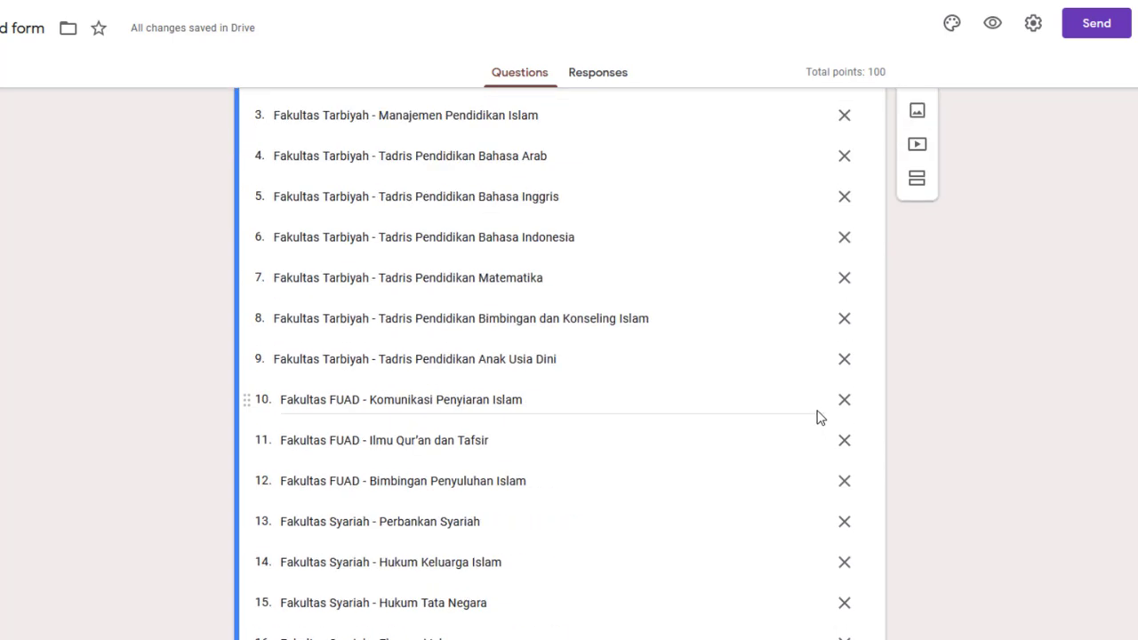
scroll(927, 439, up, 1)
scroll(933, 438, up, 1)
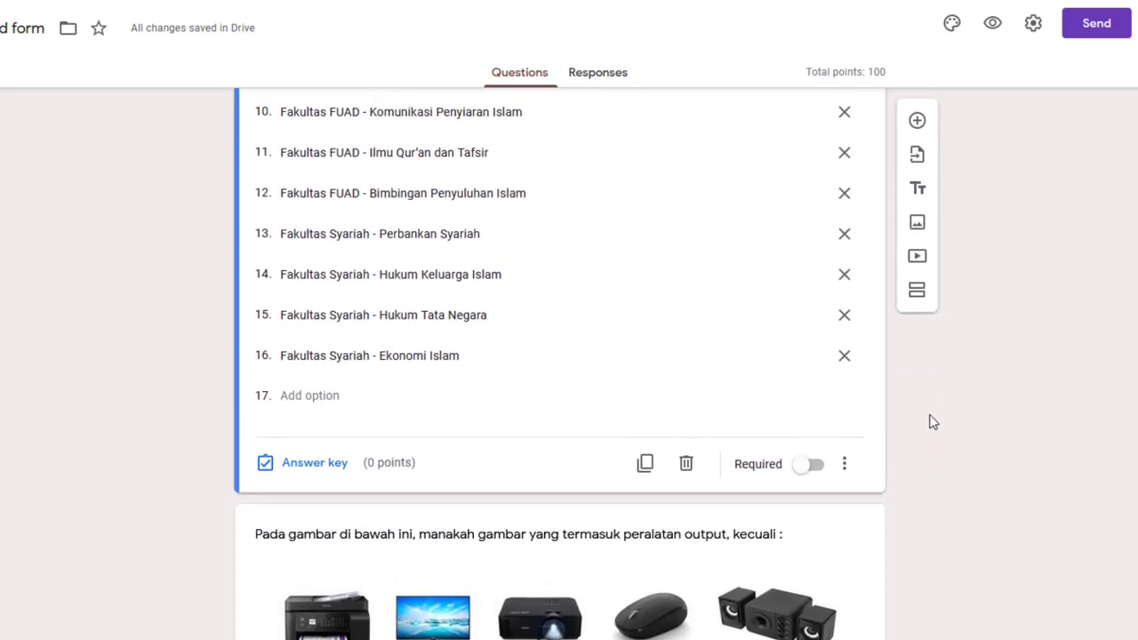
Add a new section after Prodi titled 'SOAL-SOAL UJIAN ONLINE'
click(917, 294)
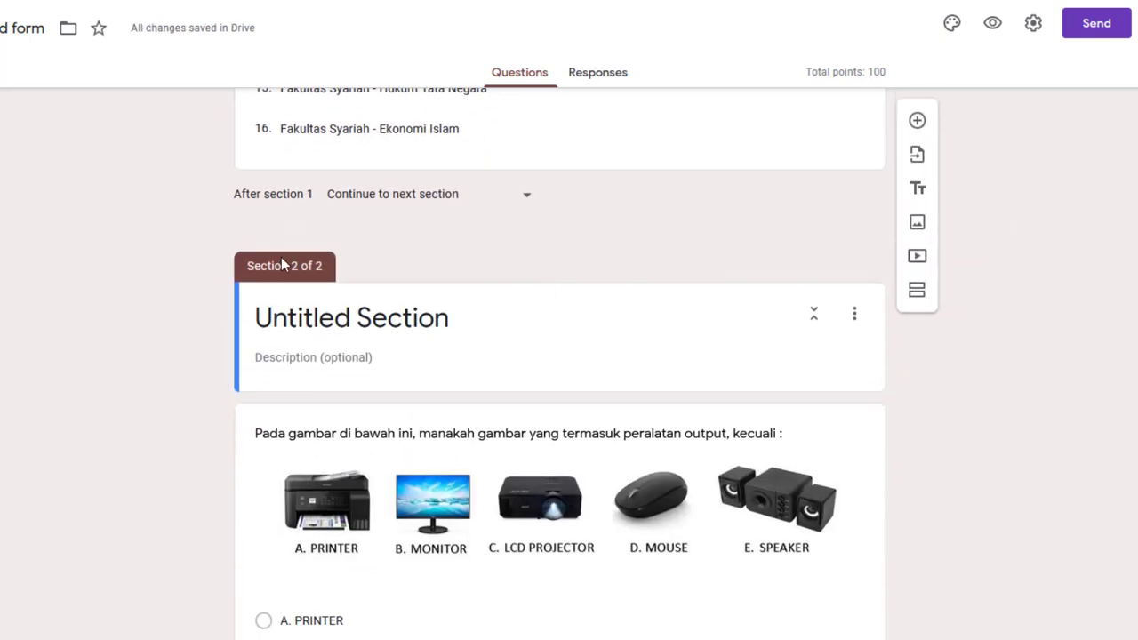
click(339, 325)
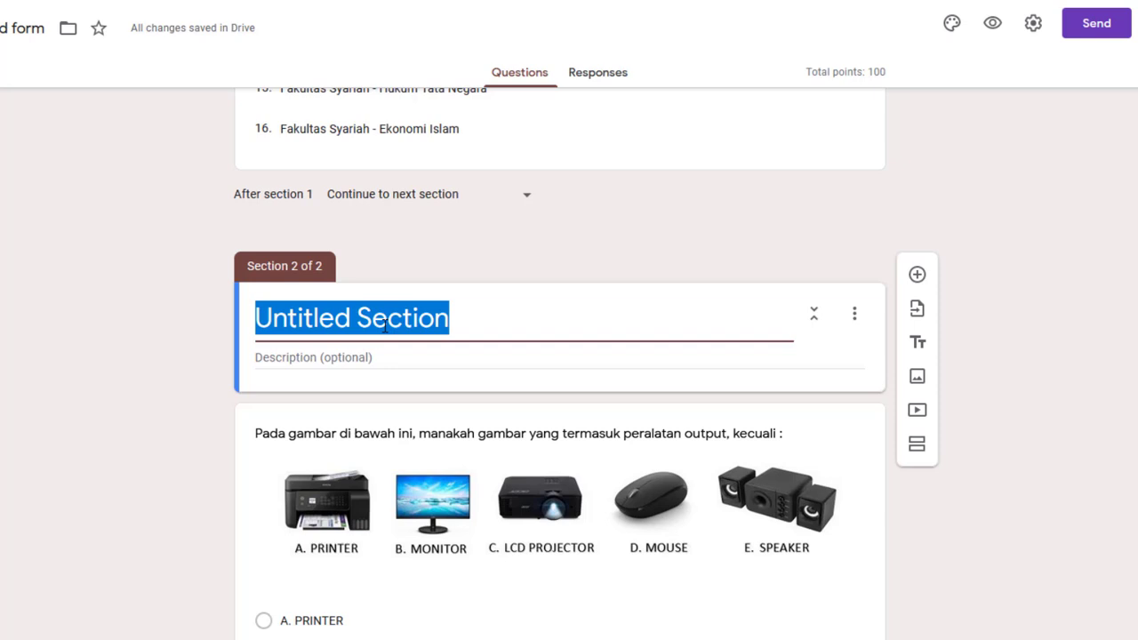
text(SOAL)
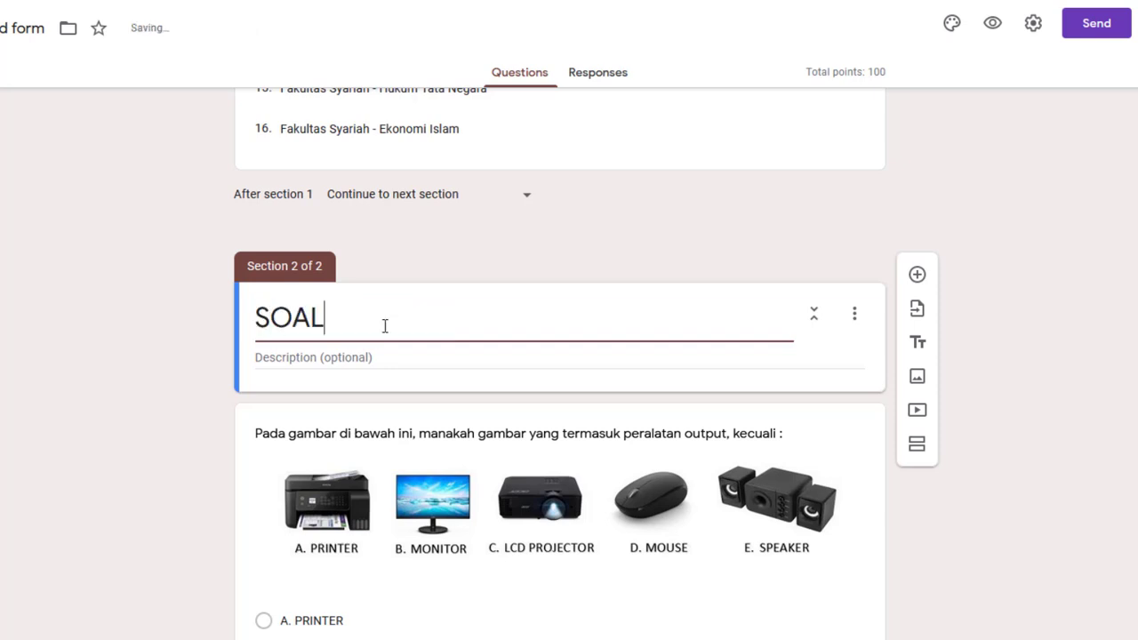
text(-SOAL UJIAN )
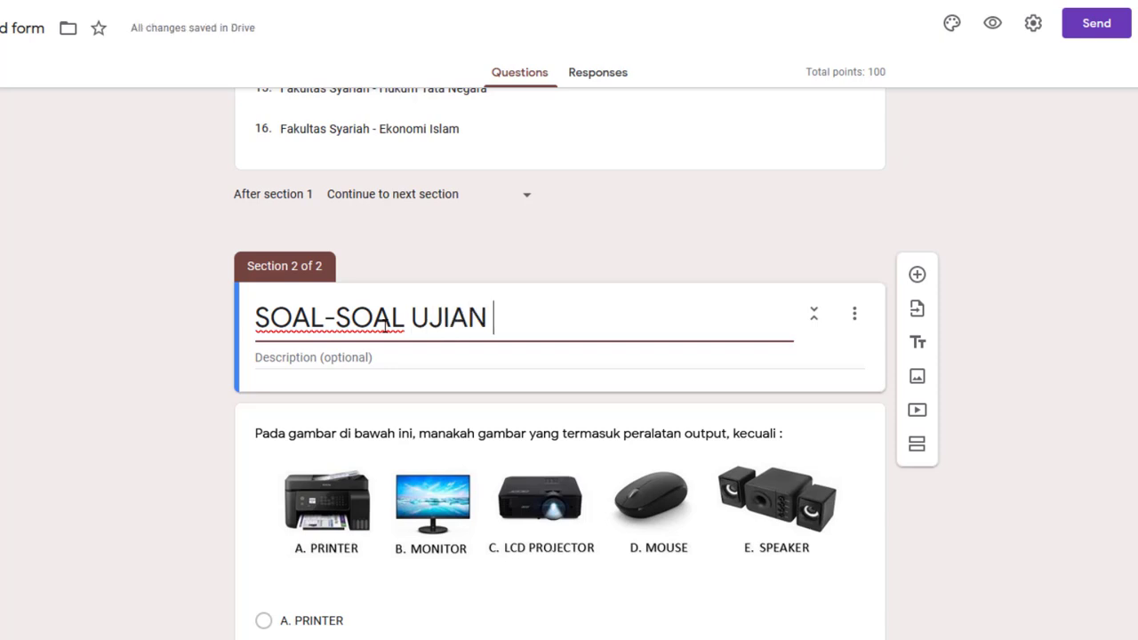
text(ONLINE)
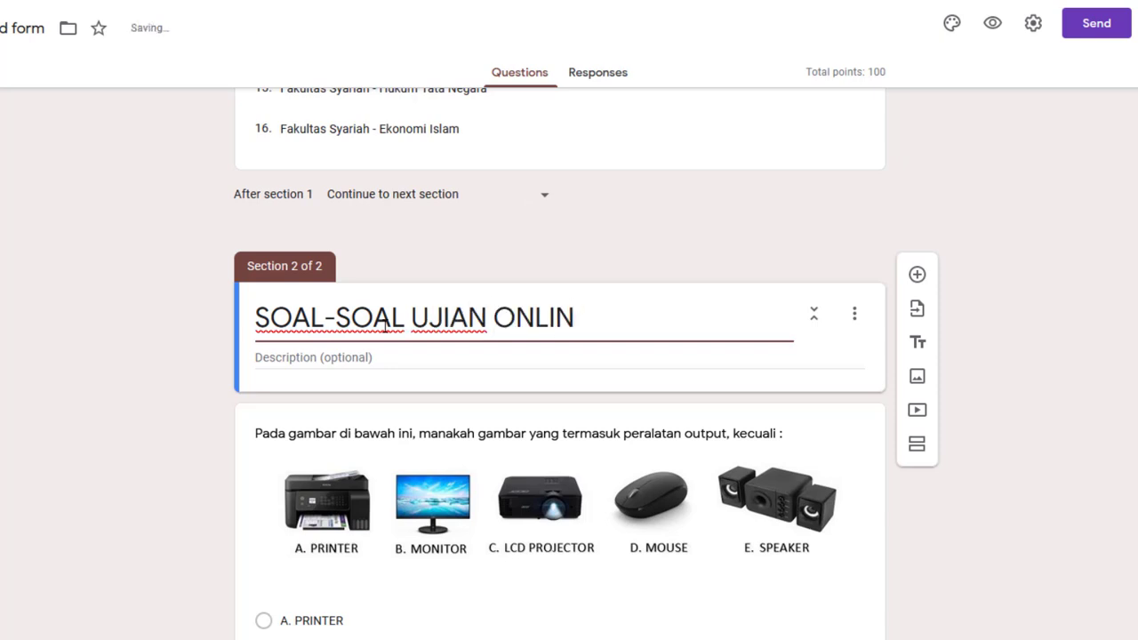
Describe the section: 'Pilihlah jawaban yang benar. Masing-masing jawaban yang benar bernilai 20 Point.'
click(330, 357)
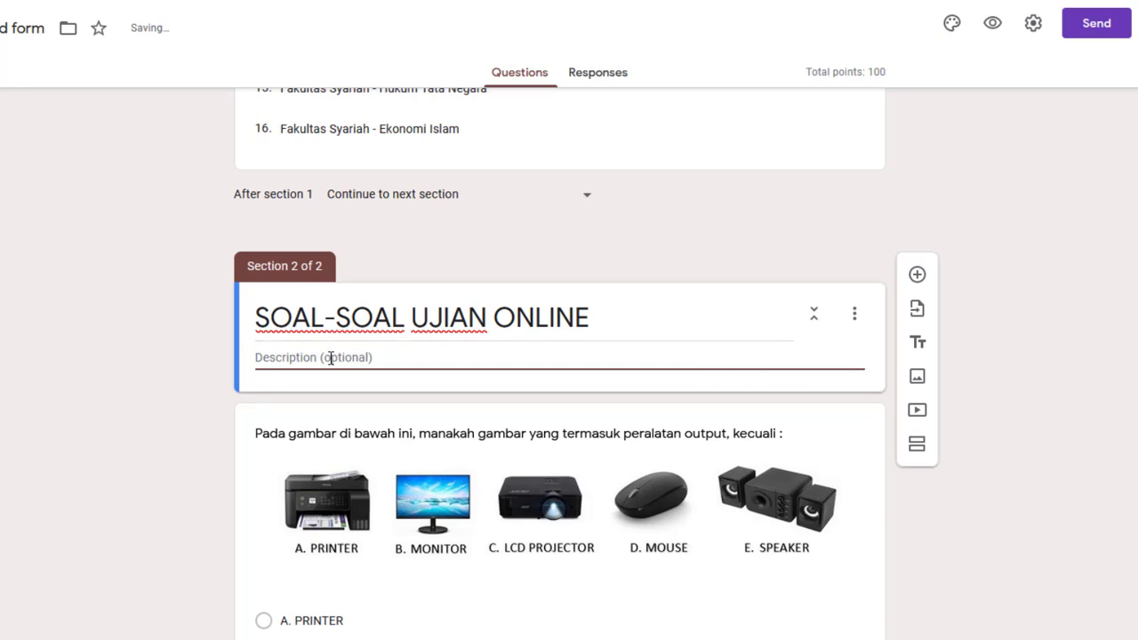
text(Pilihah)
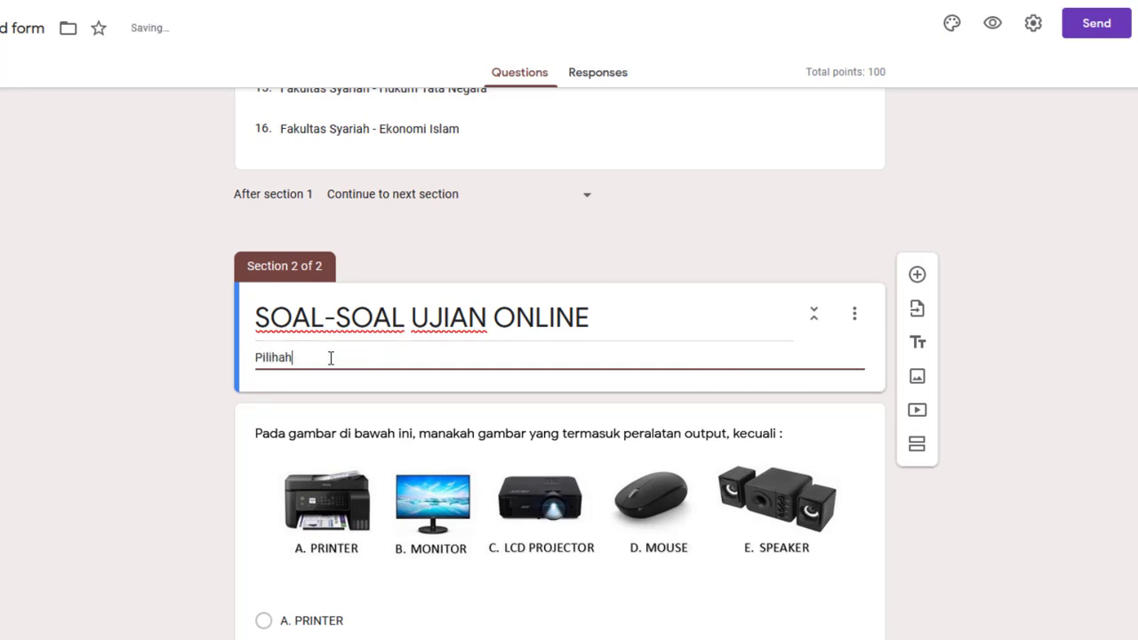
key(BackSpace)
key(BackSpace)
text(lah jaw)
key(BackSpace)
text(waban yang be)
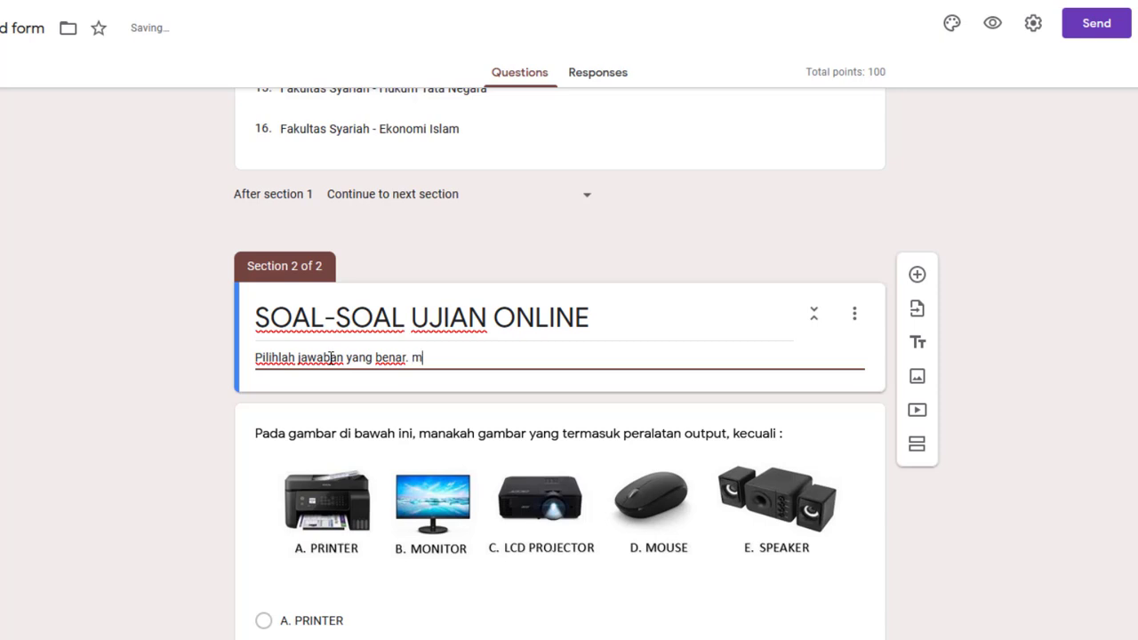
text(nar. Masing-mas)
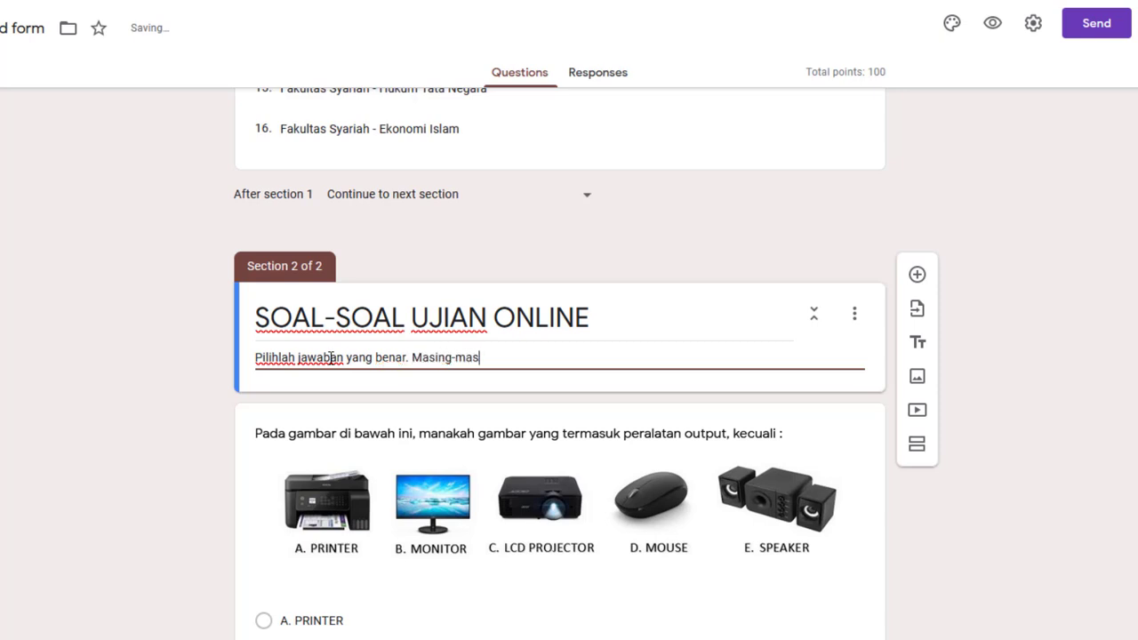
text(ing jawaban )
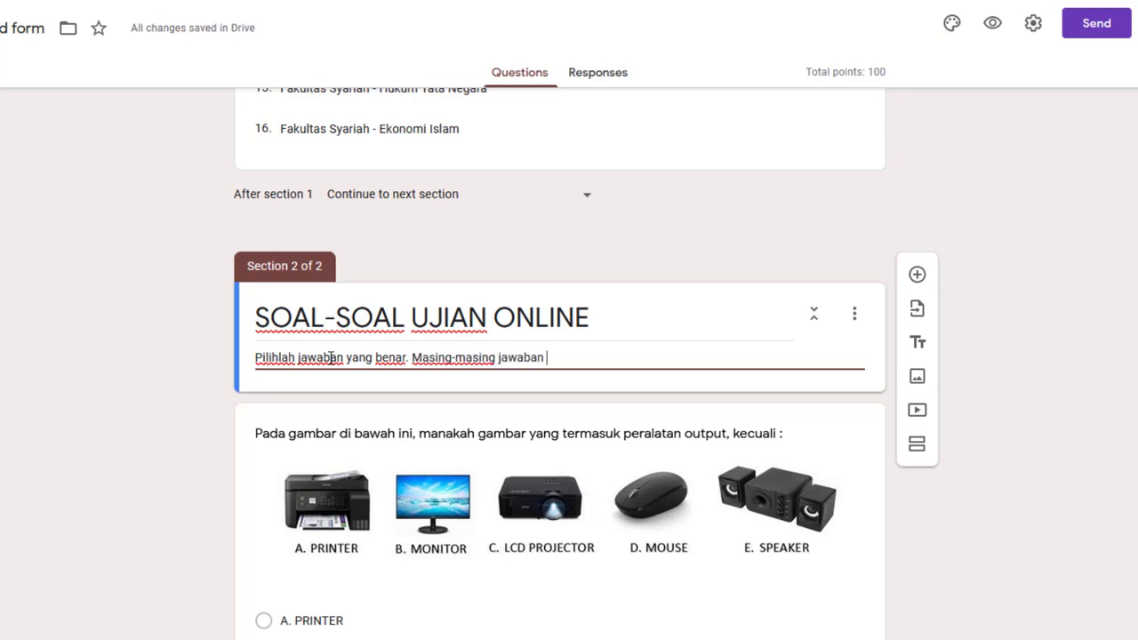
text(yang benar be)
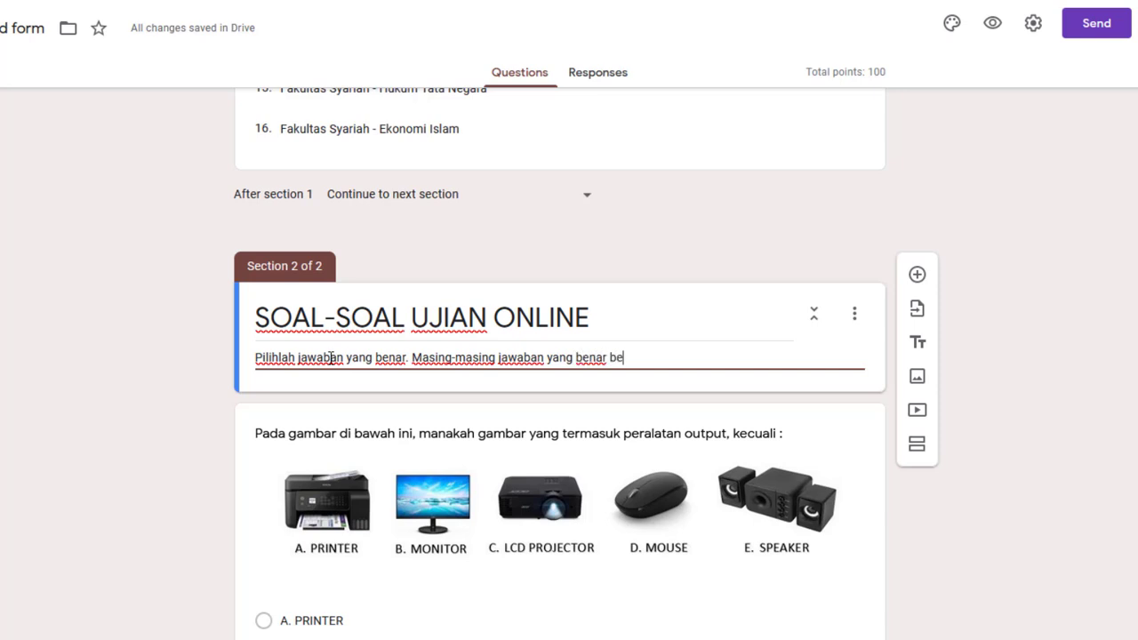
text(rnilai )
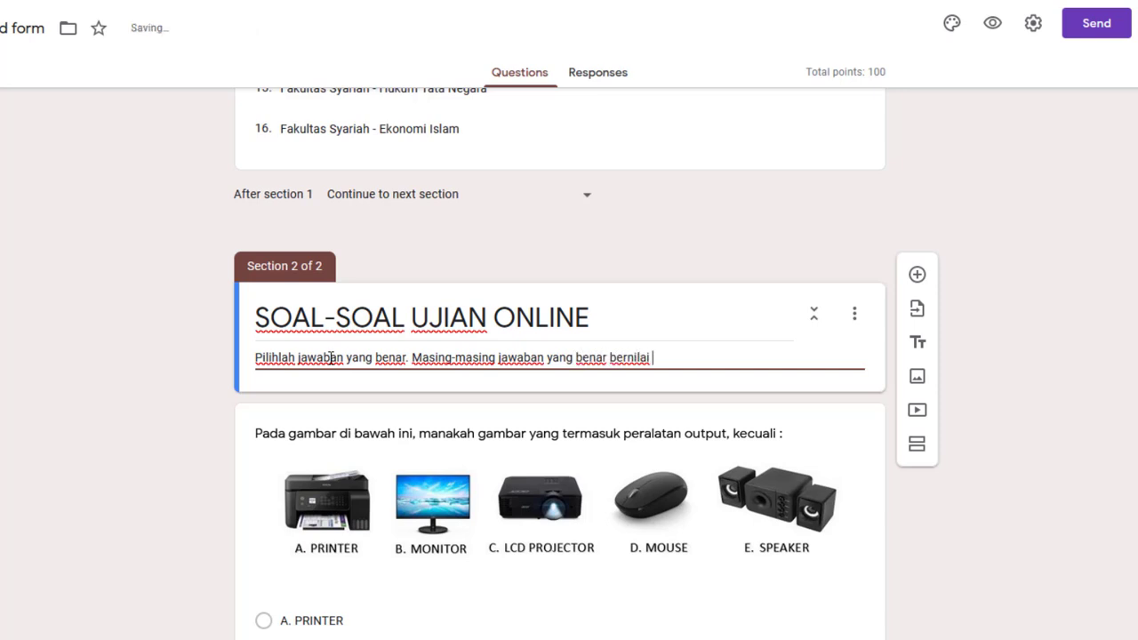
text(20 Point)
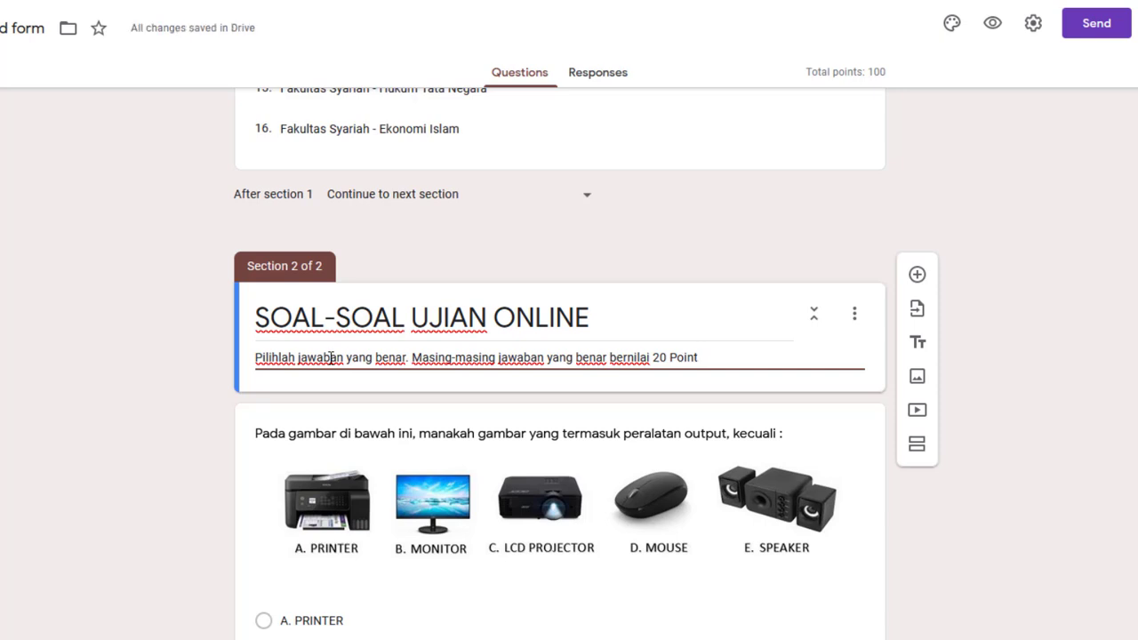
text(.)
Make the Nama Mahasiswa question required
scroll(378, 352, up, 10)
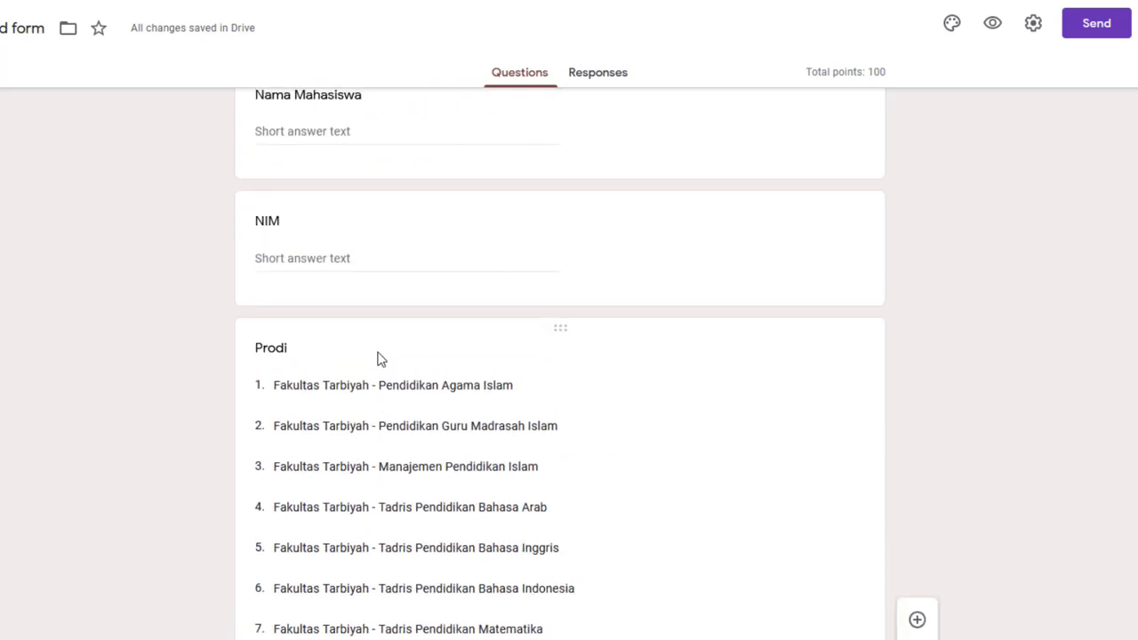
scroll(379, 359, up, 4)
scroll(379, 350, down, 7)
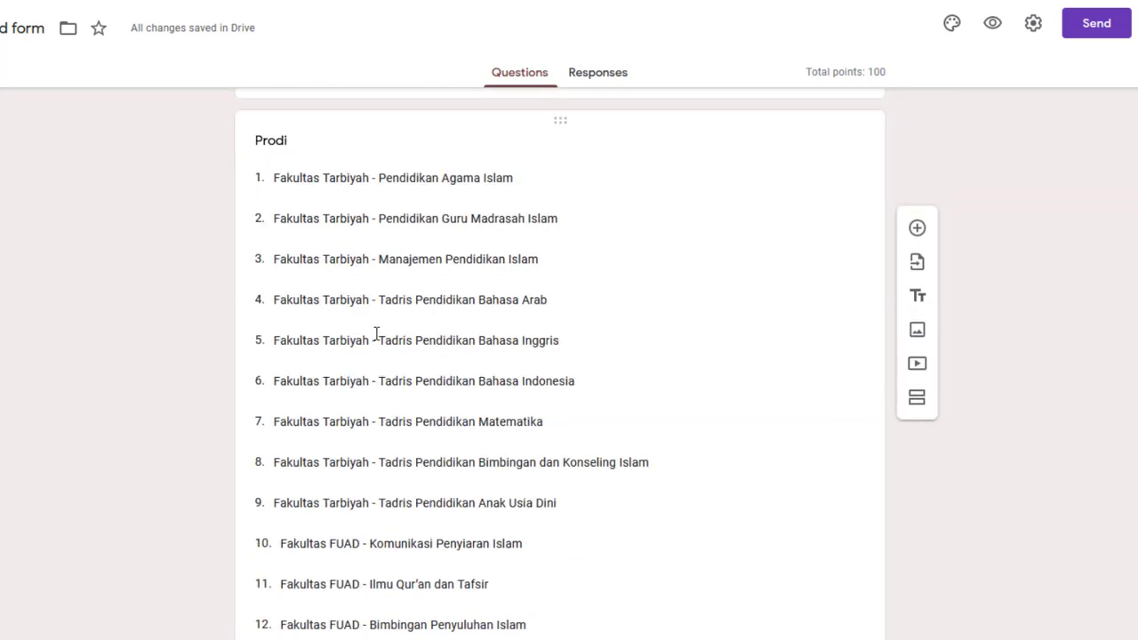
scroll(375, 334, down, 7)
scroll(376, 334, up, 12)
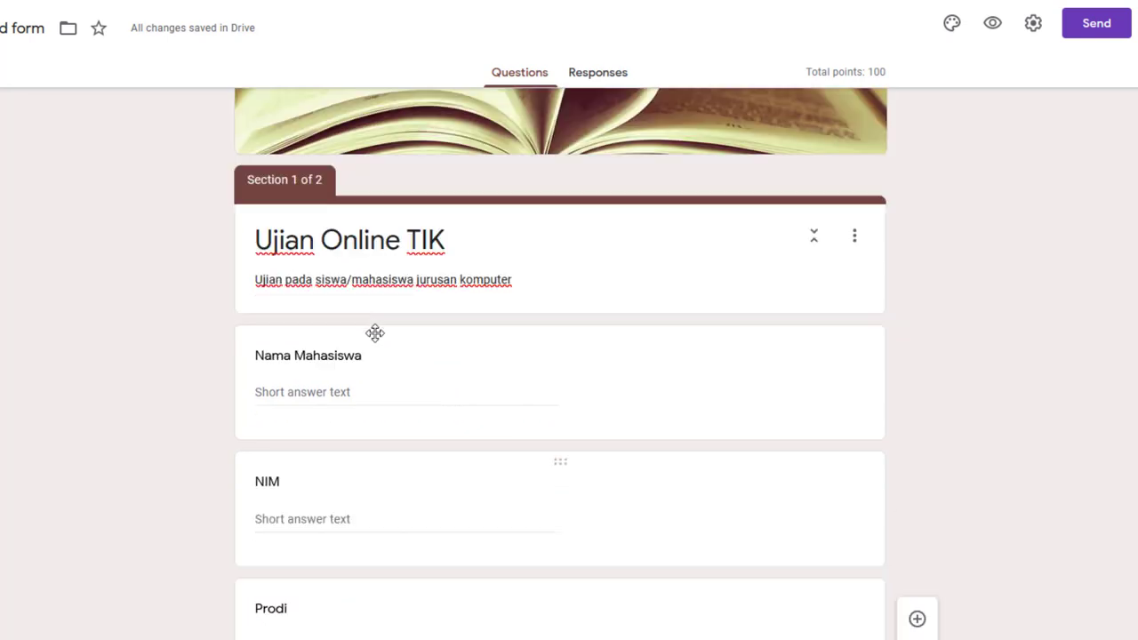
scroll(375, 332, up, 1)
scroll(372, 339, down, 2)
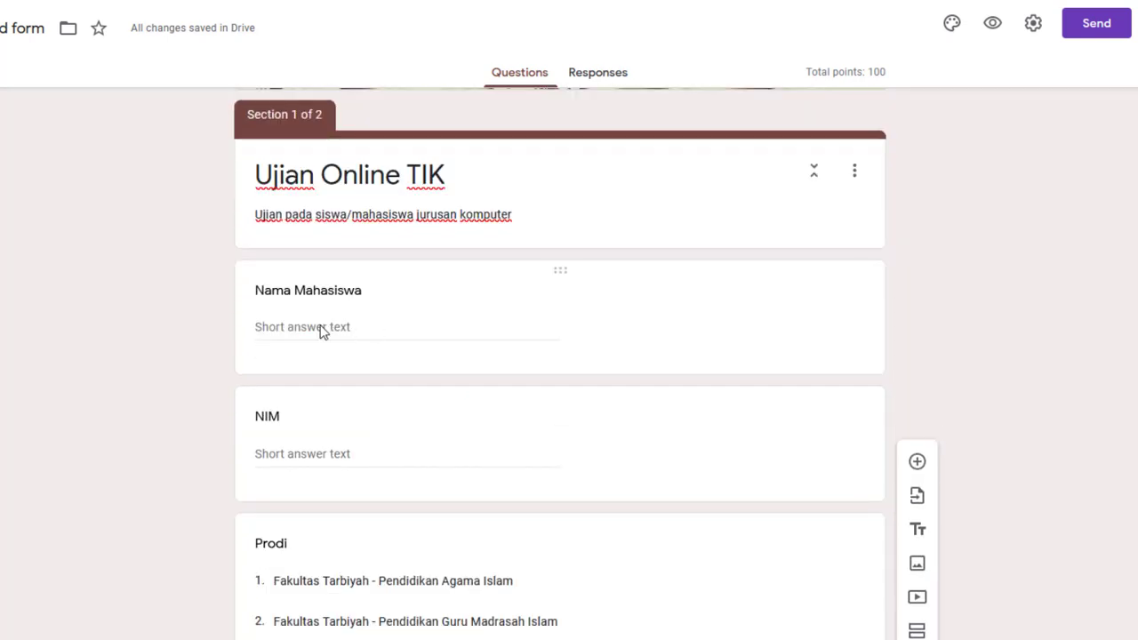
click(323, 297)
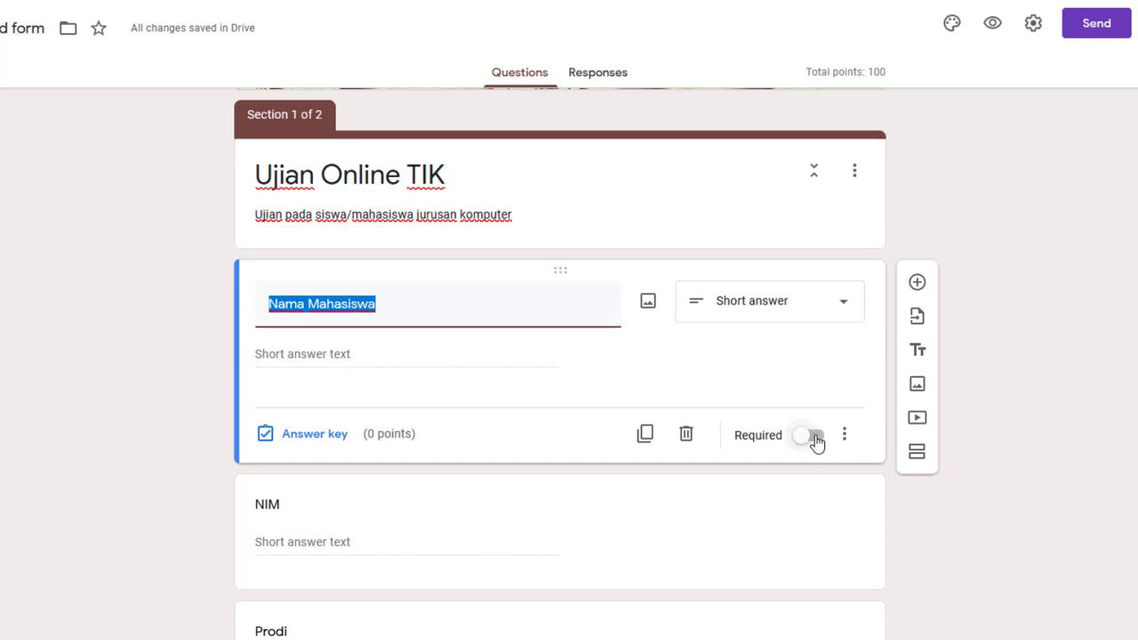
click(814, 440)
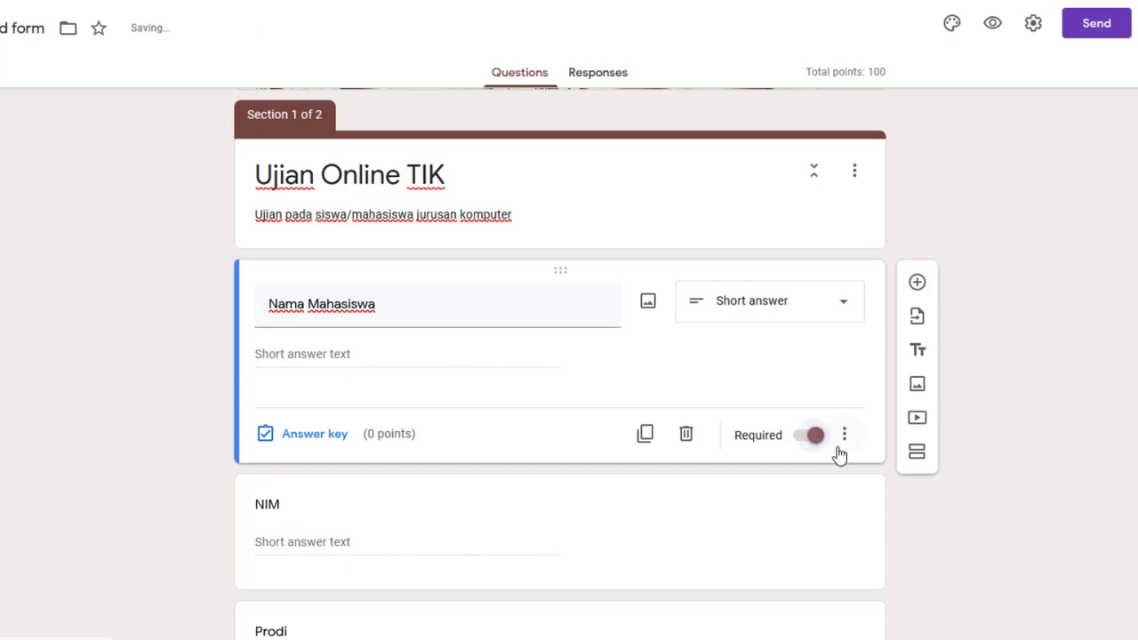
Make the NIM and Prodi questions required as well
scroll(444, 358, down, 3)
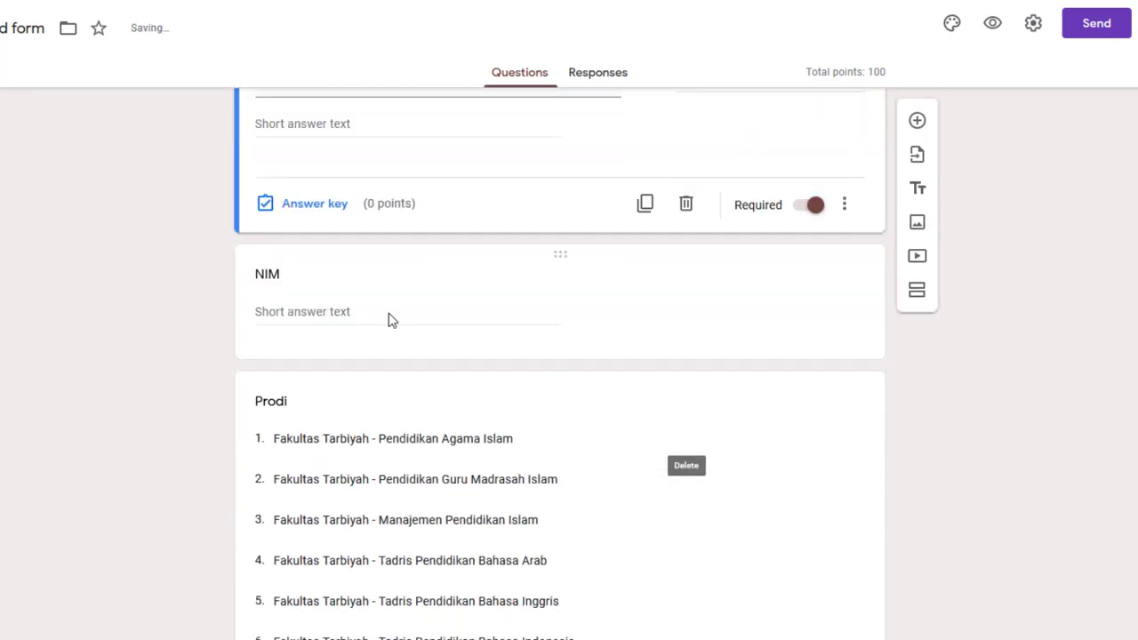
click(297, 290)
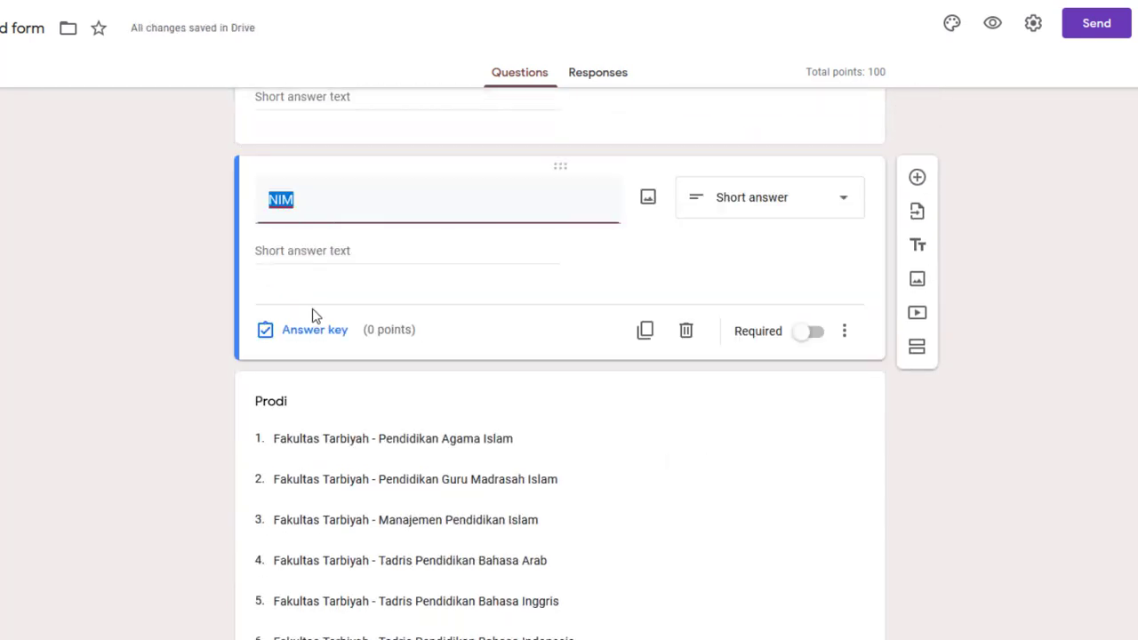
click(818, 338)
scroll(445, 355, down, 7)
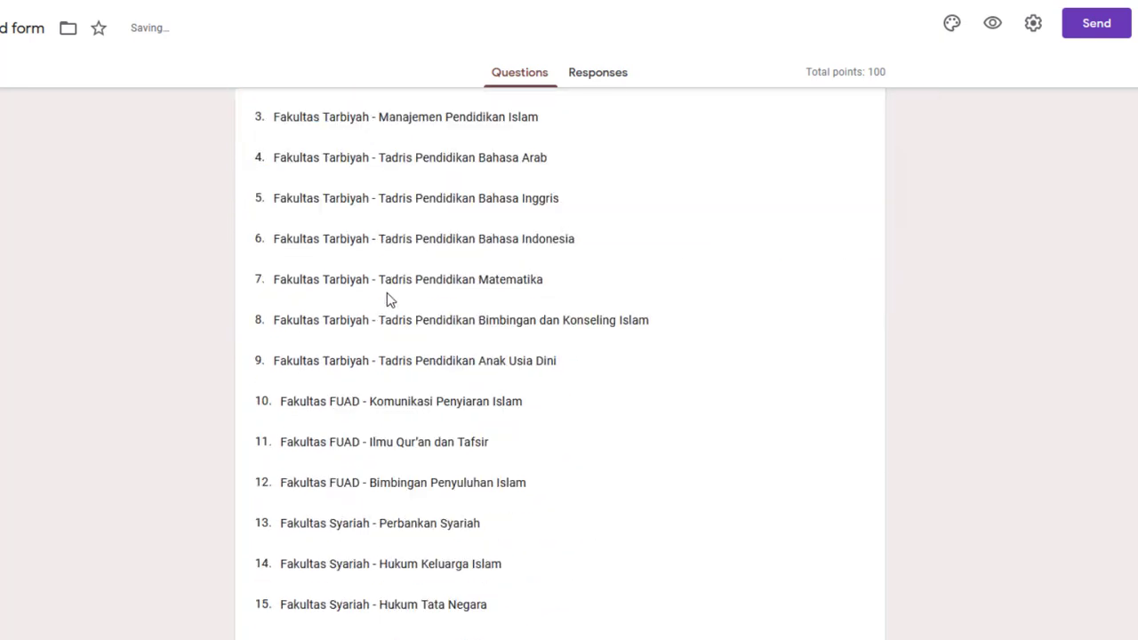
click(345, 435)
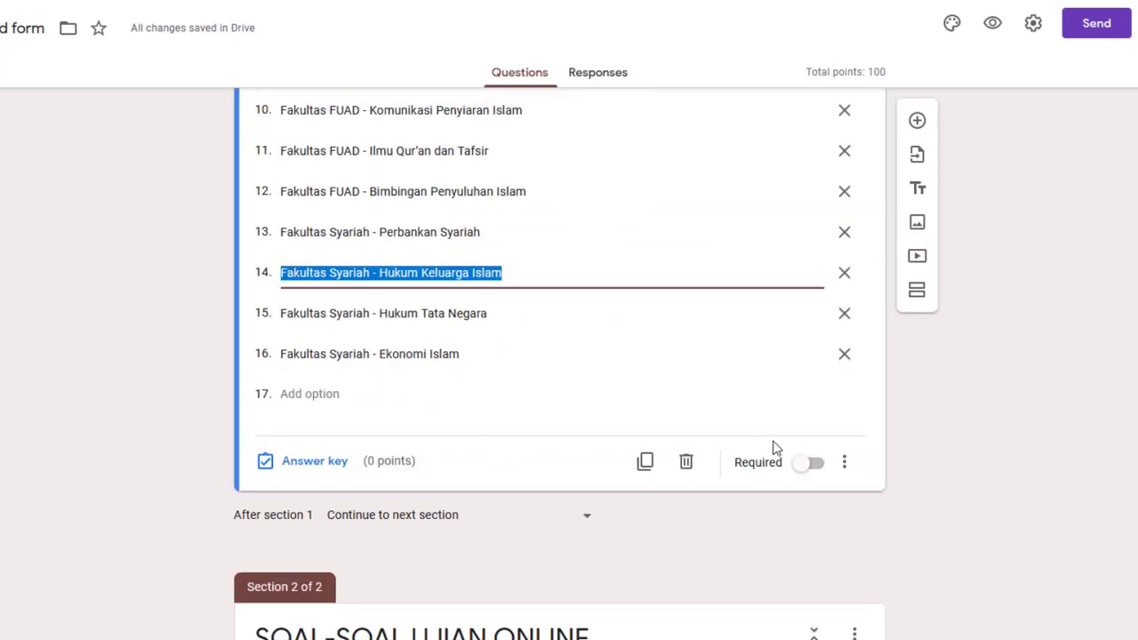
click(815, 462)
scroll(985, 439, up, 6)
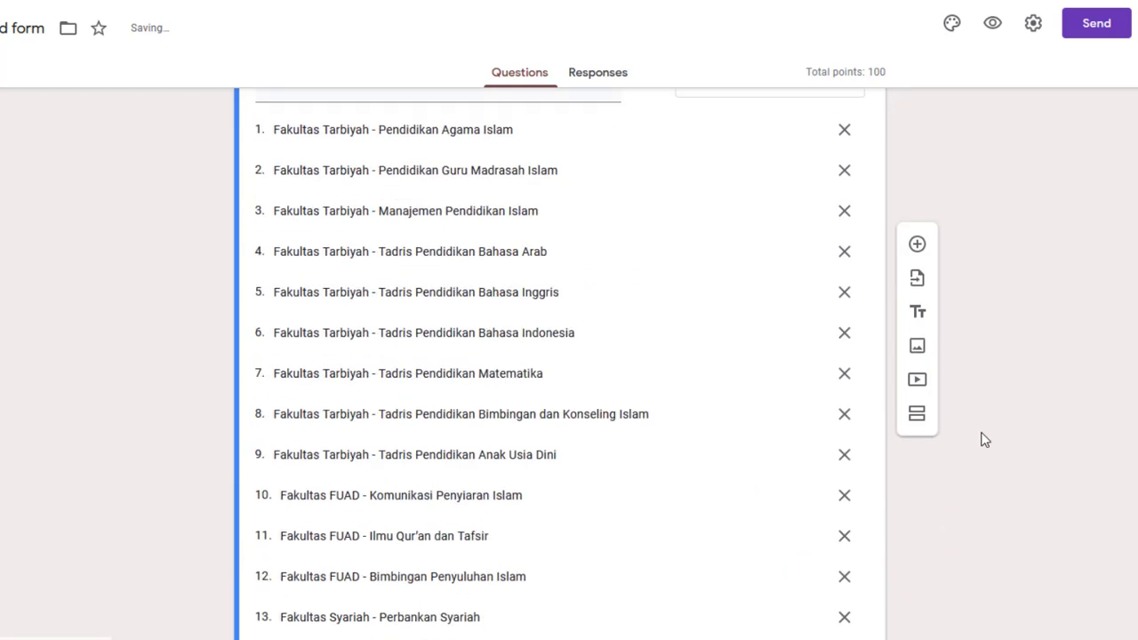
scroll(985, 439, down, 8)
scroll(985, 439, down, 3)
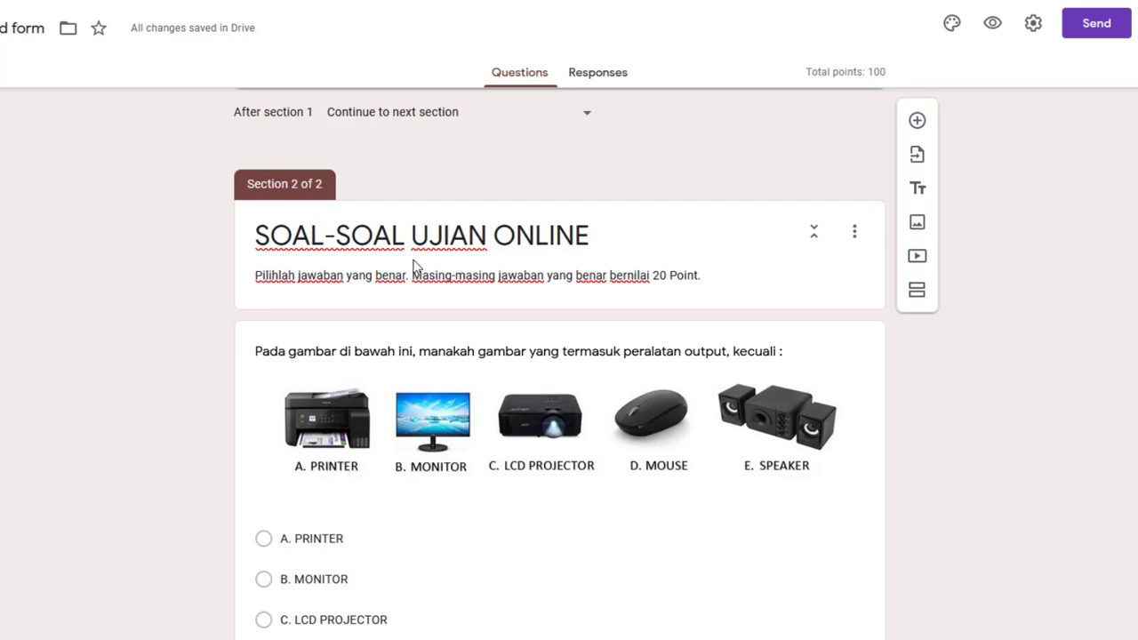
scroll(569, 325, down, 12)
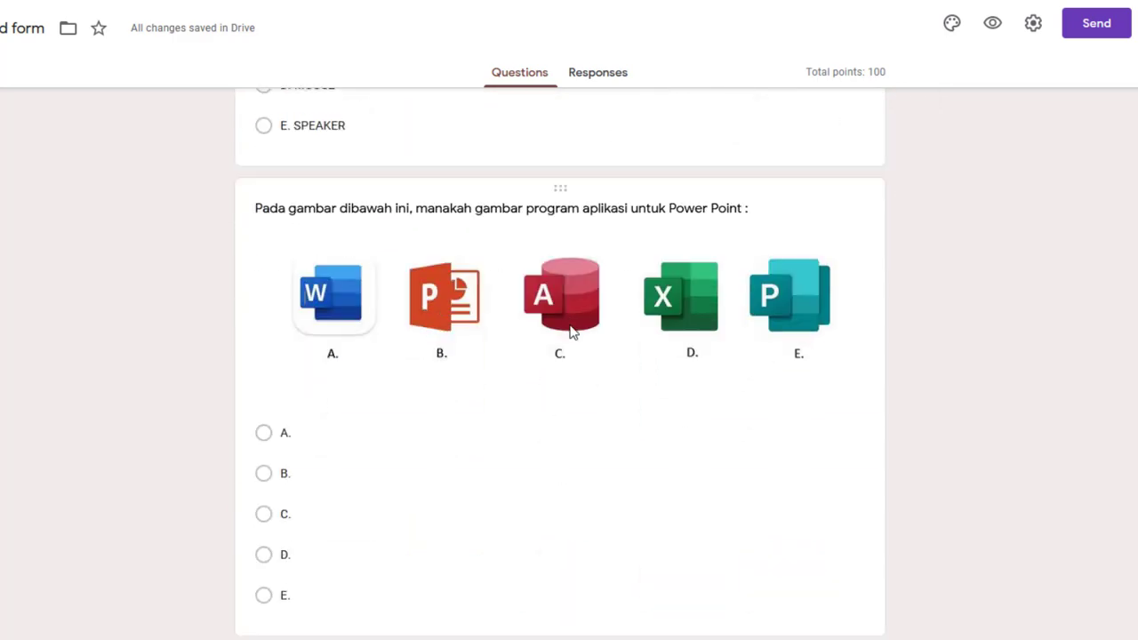
scroll(573, 331, down, 5)
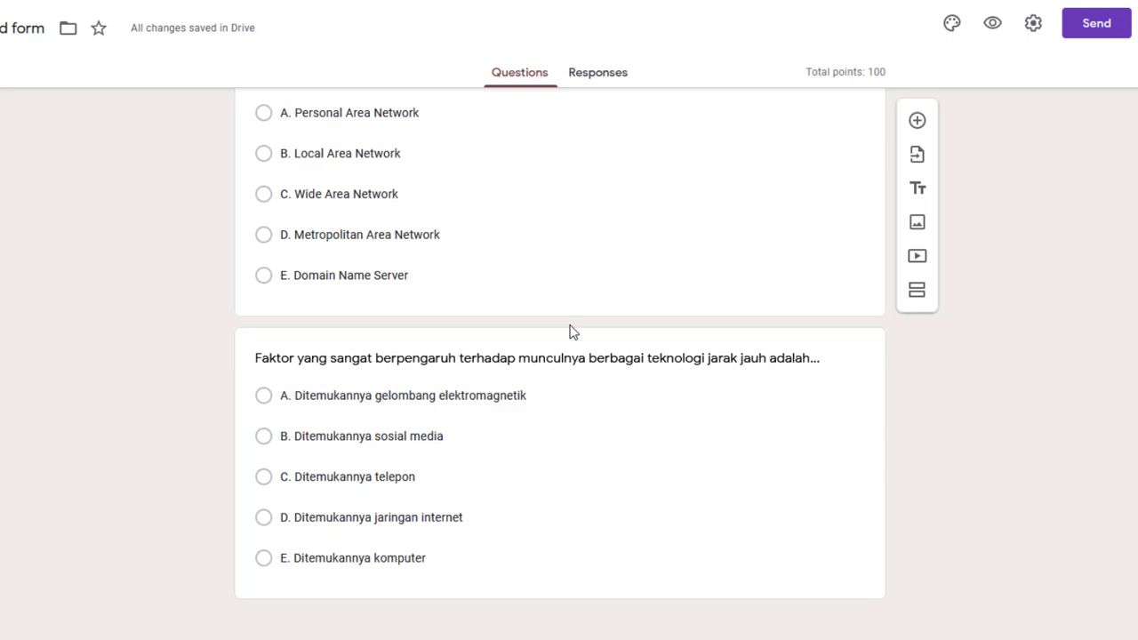
scroll(572, 329, up, 17)
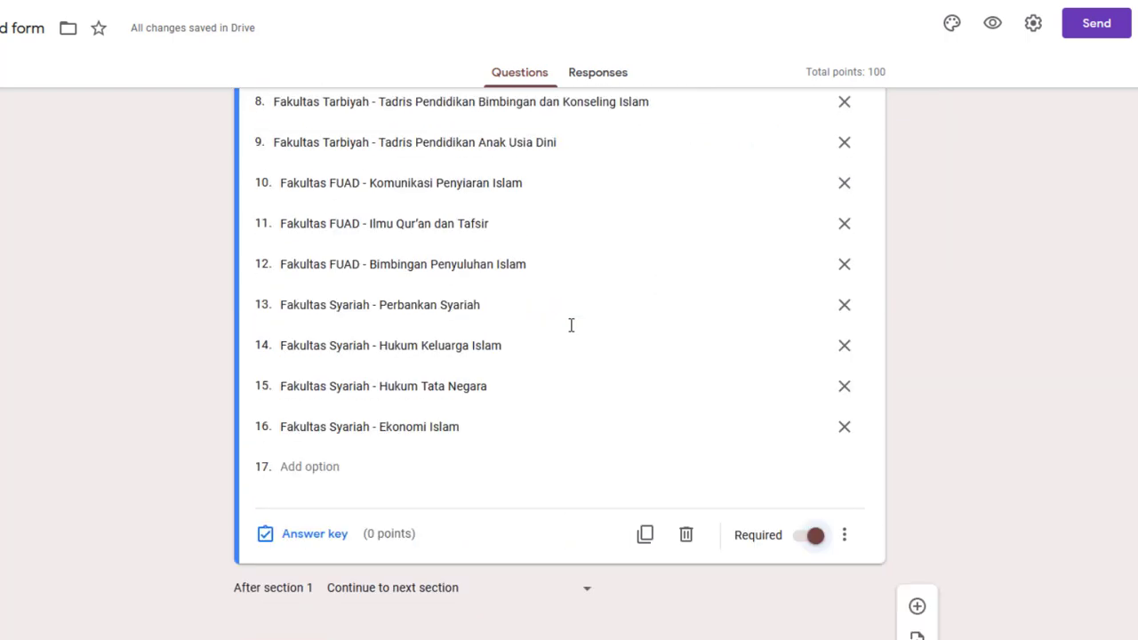
scroll(572, 327, up, 11)
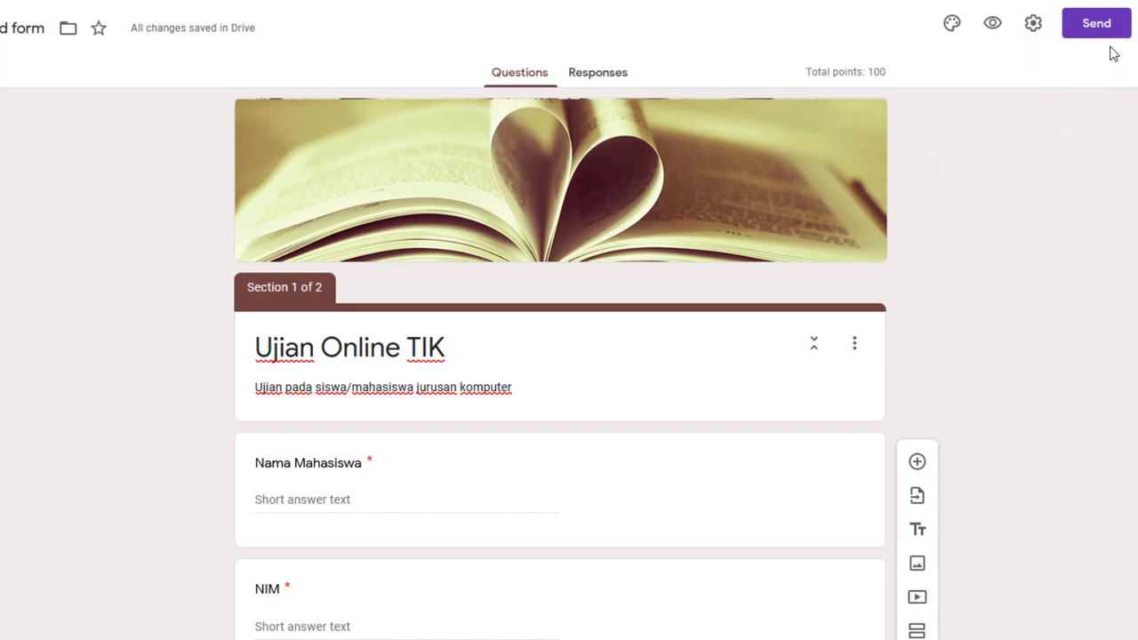
In the form settings, turn on Collect emails and Limit to 1 response
click(1033, 27)
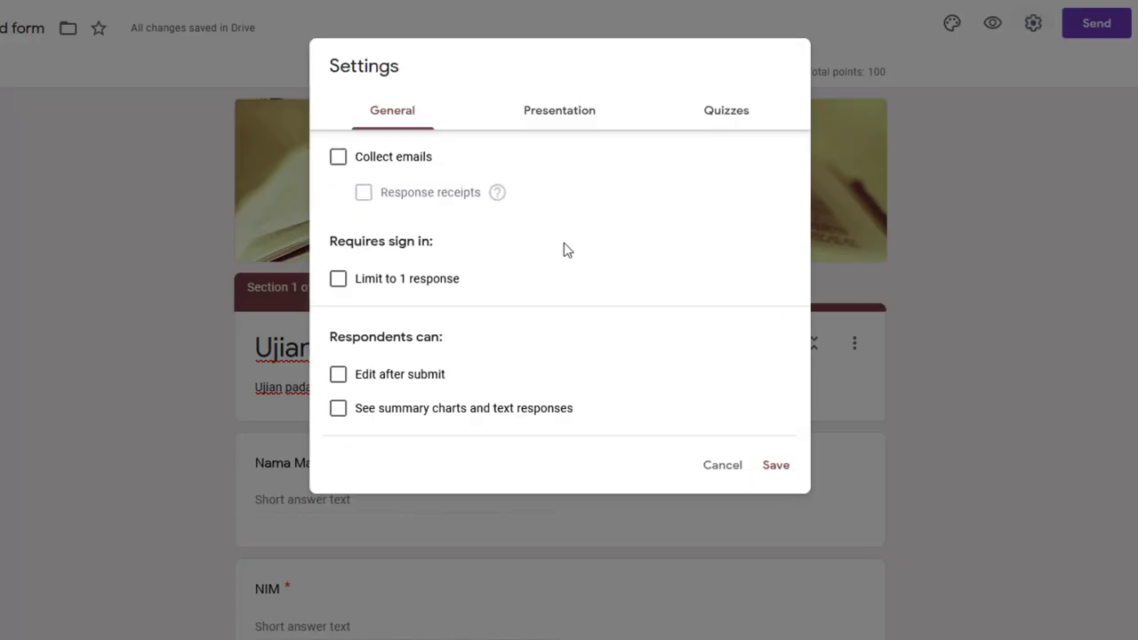
click(387, 112)
click(338, 158)
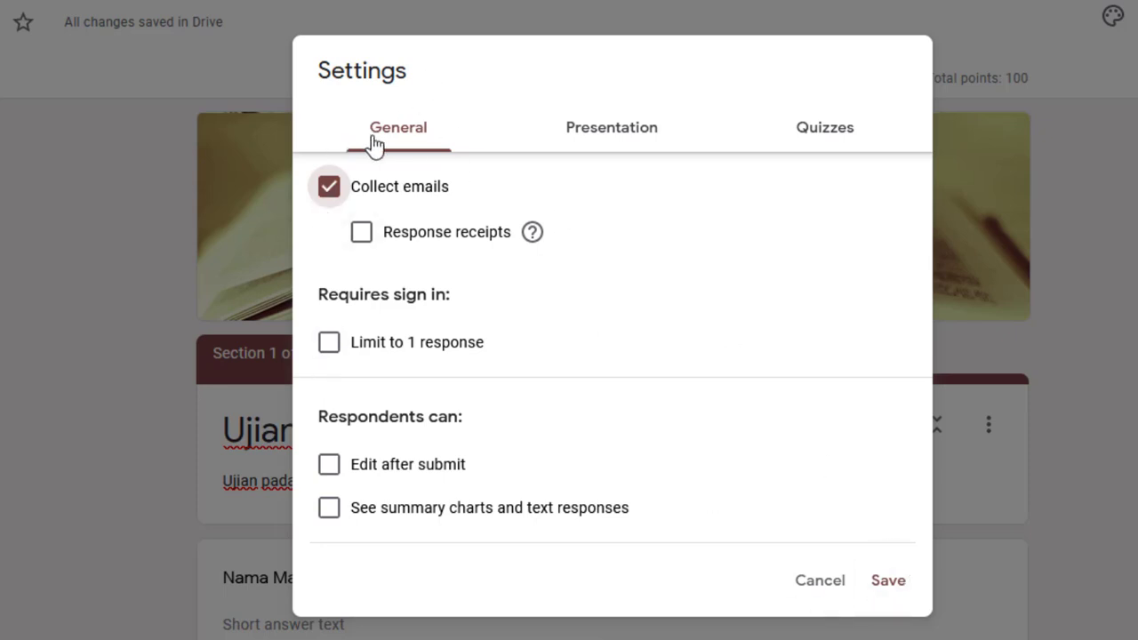
click(895, 590)
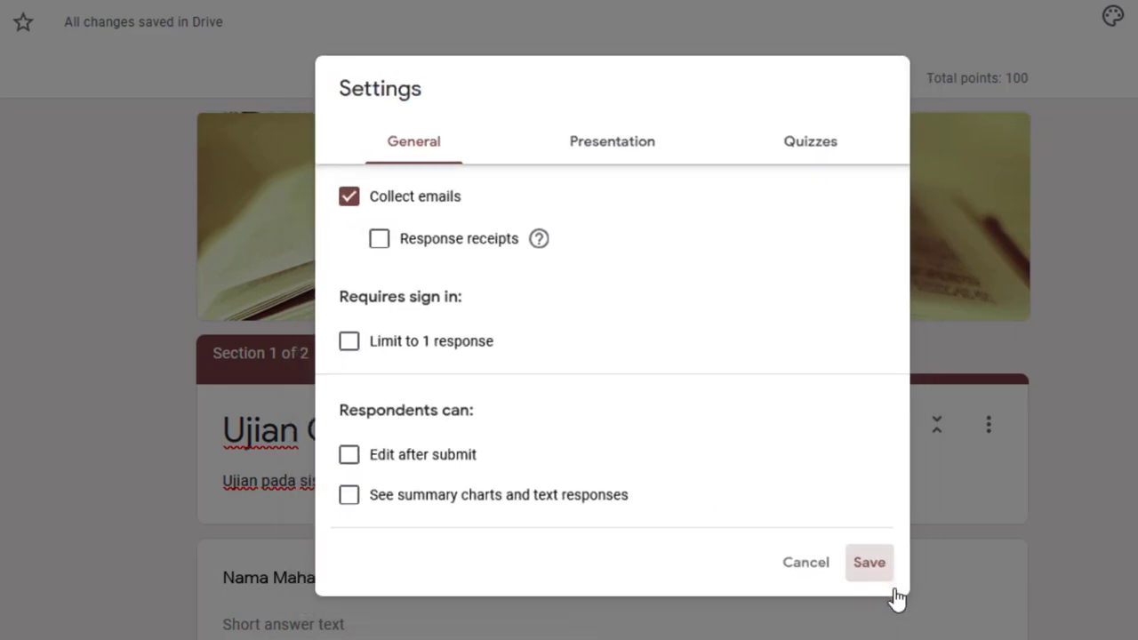
scroll(391, 374, down, 3)
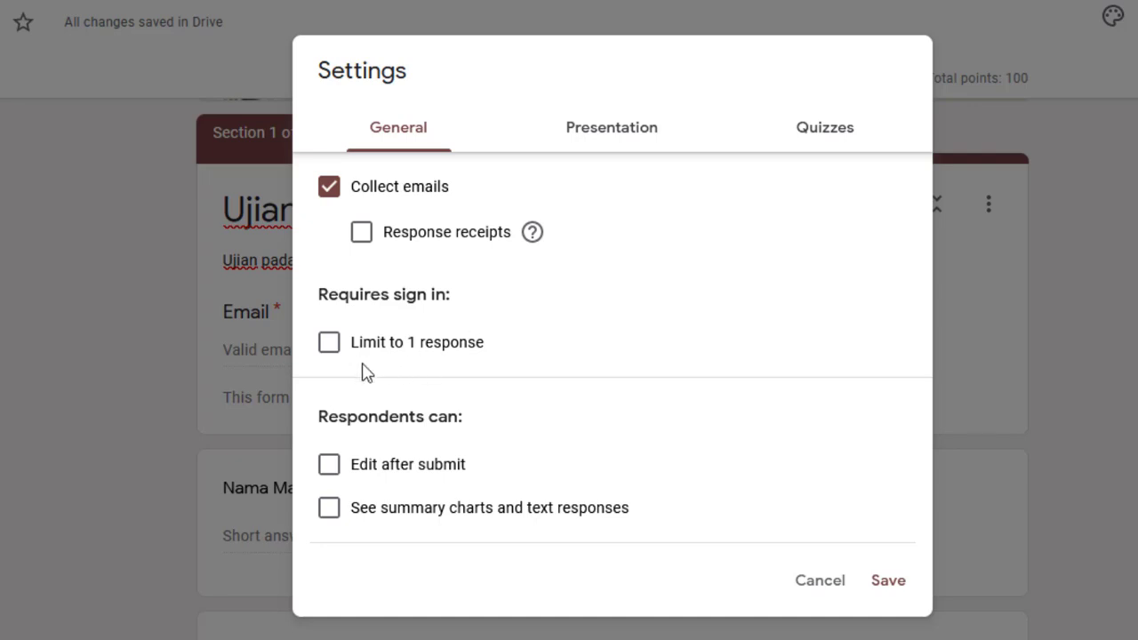
click(328, 347)
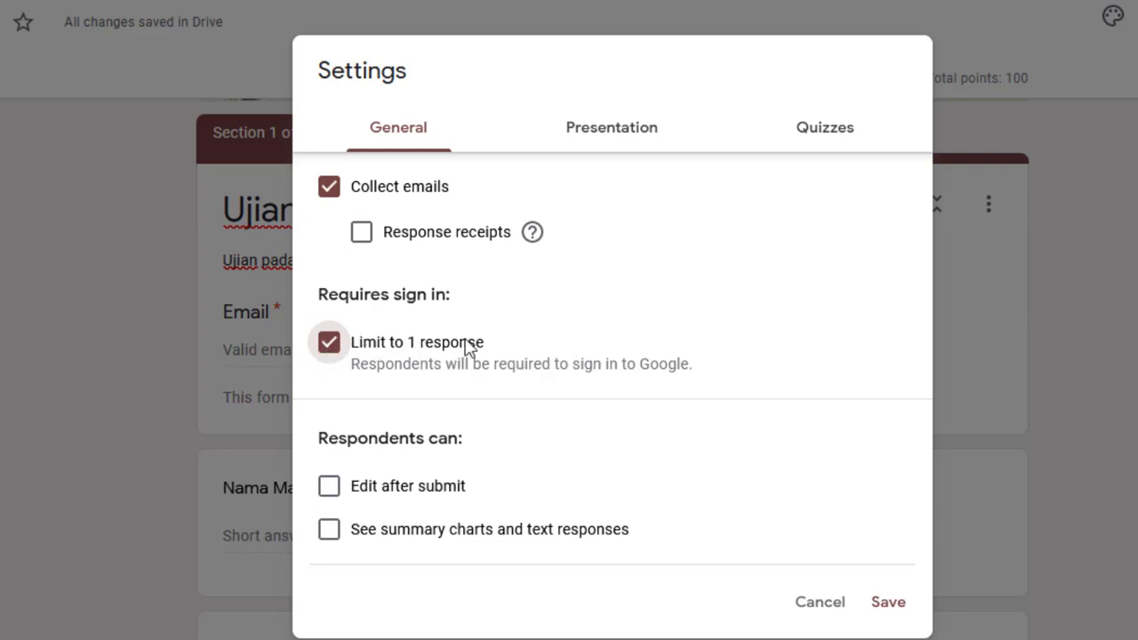
Turn on response editing after submission, then switch it back off
scroll(546, 357, down, 2)
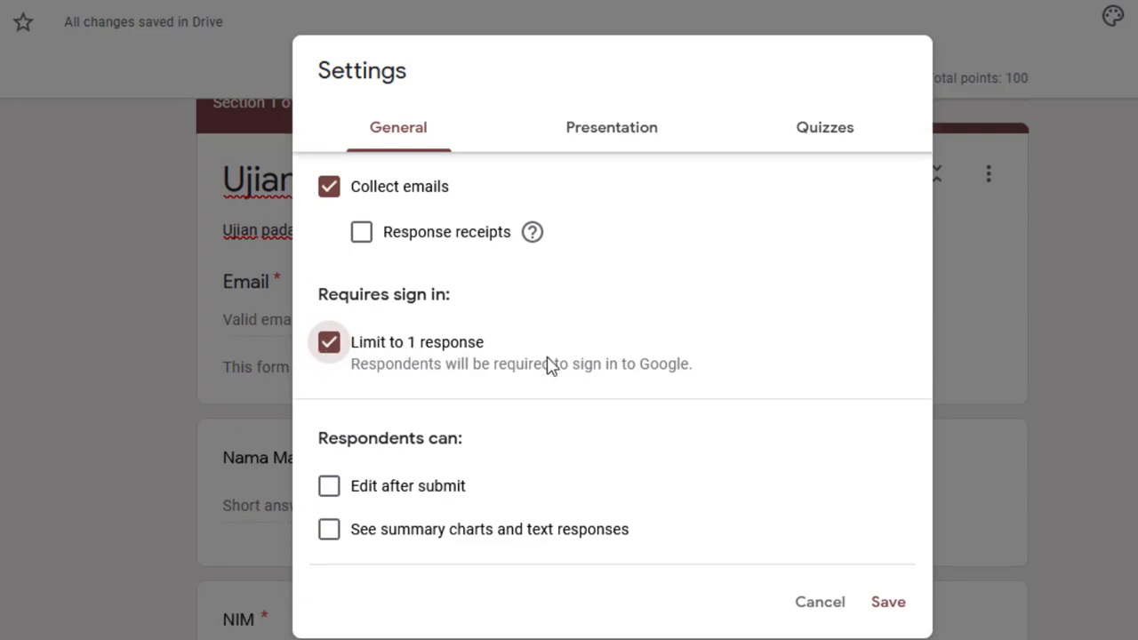
scroll(519, 415, up, 2)
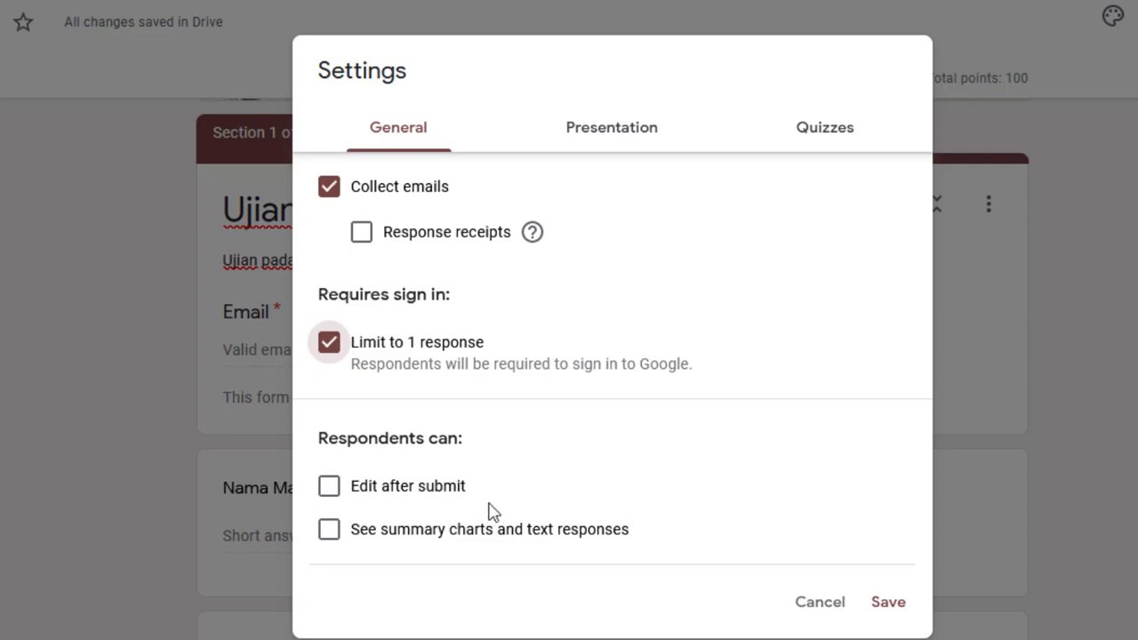
click(329, 489)
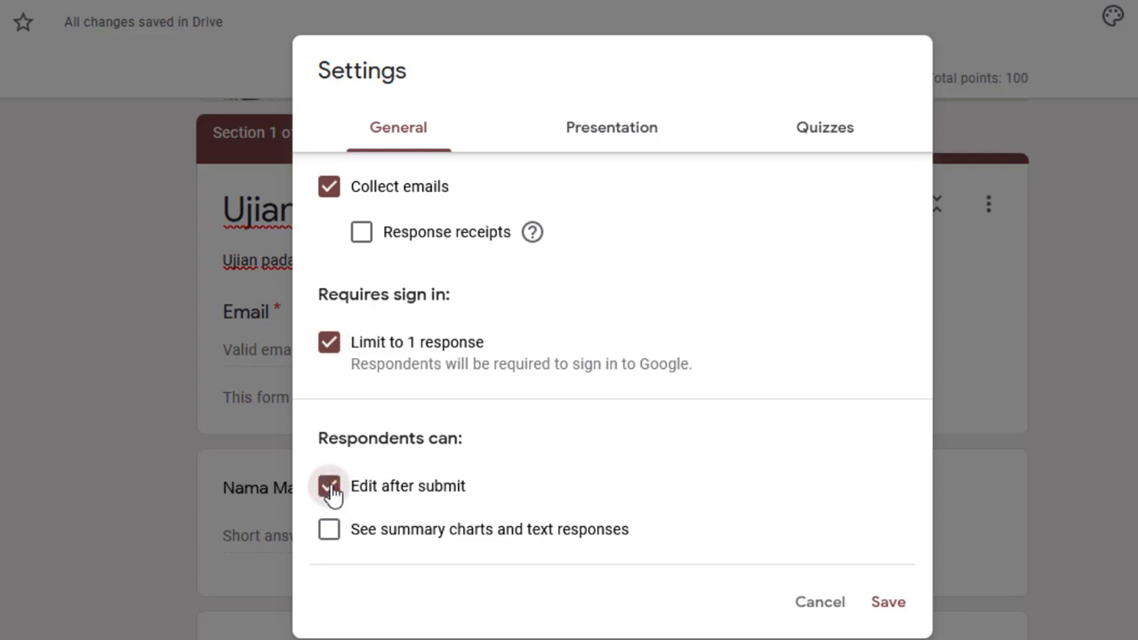
click(329, 489)
In Presentation settings, turn on Show progress bar and Shuffle question order
click(621, 135)
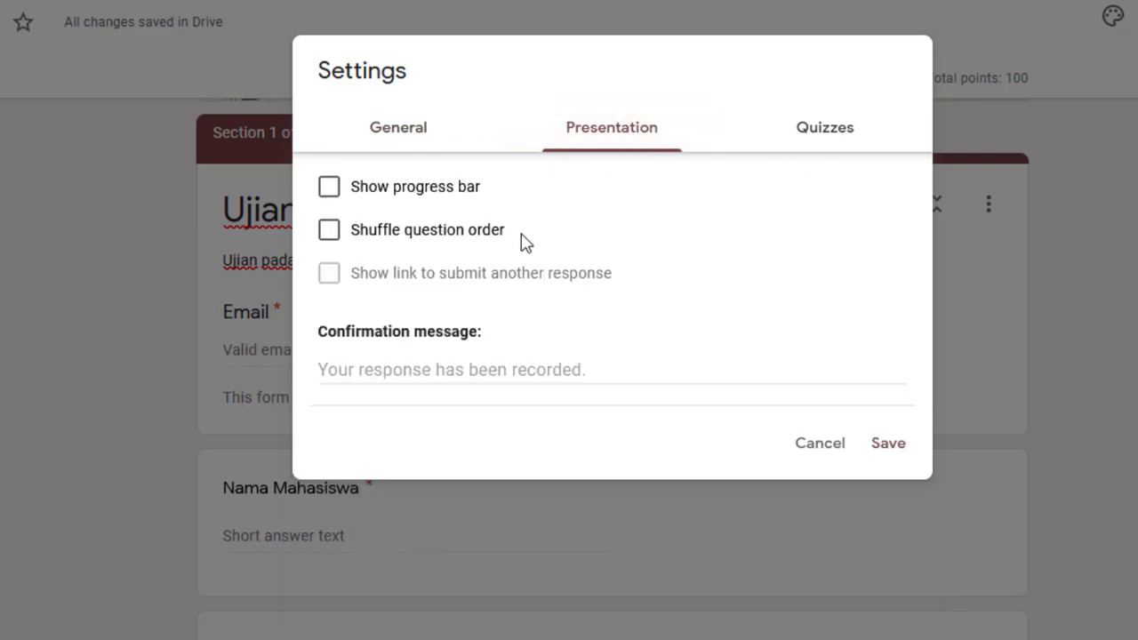
click(330, 190)
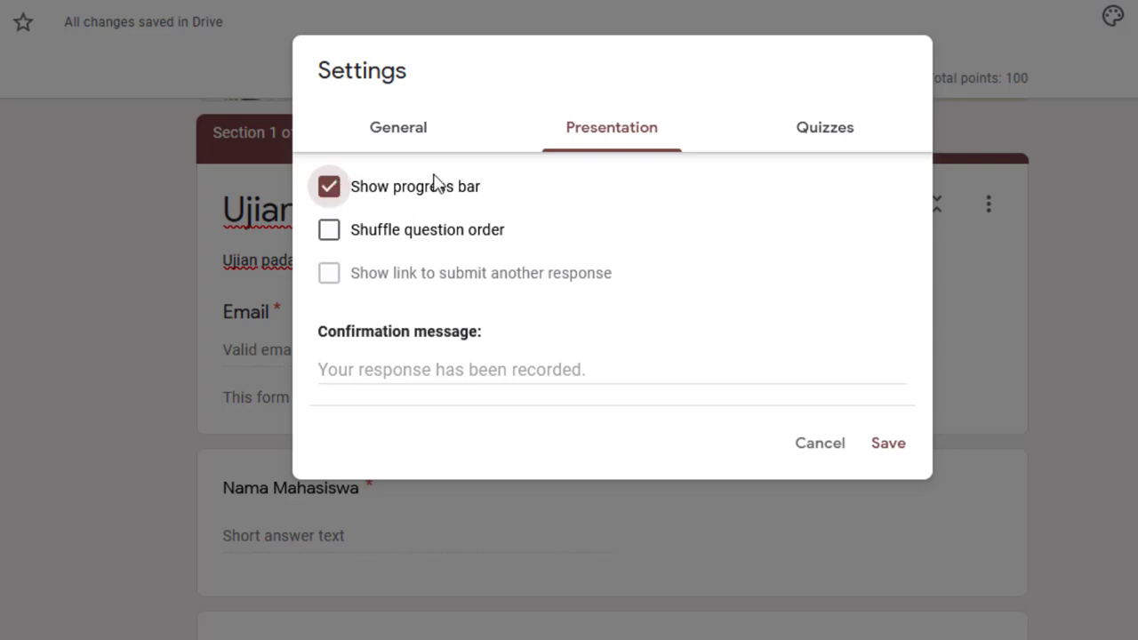
click(329, 233)
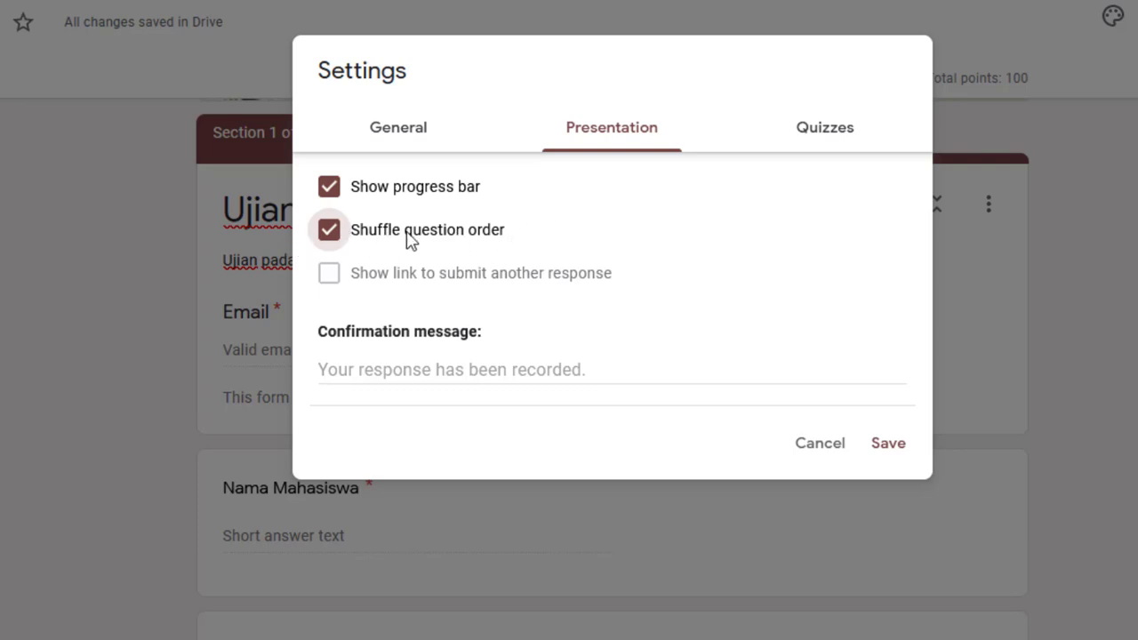
click(408, 373)
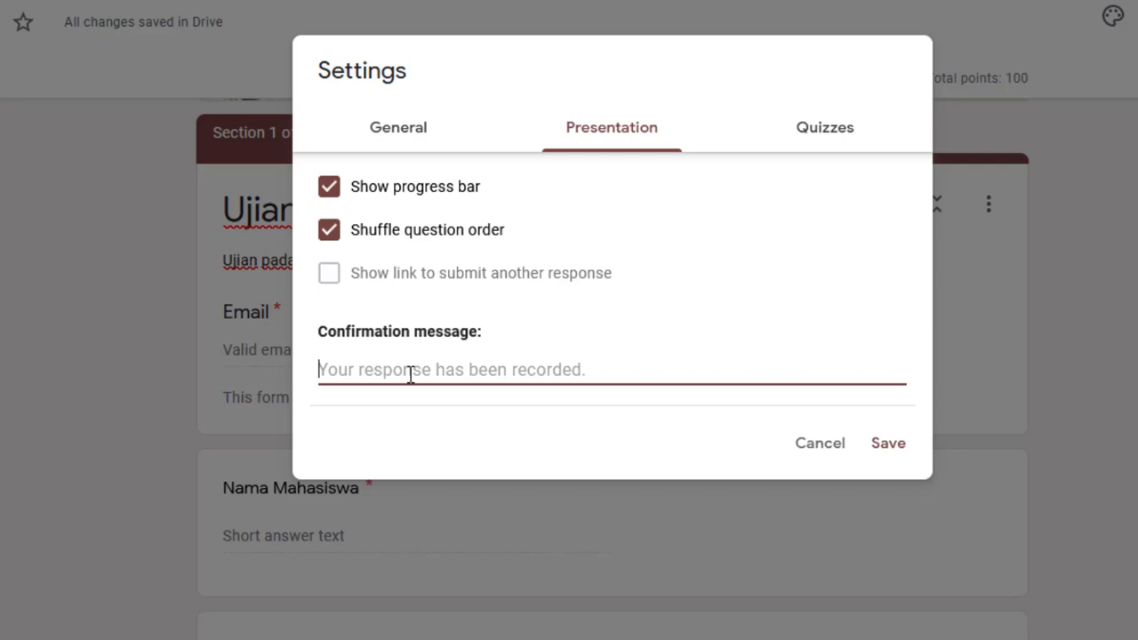
Set the confirmation message thanking respondents for taking the exam and saying their exam was recorded
text(Terima)
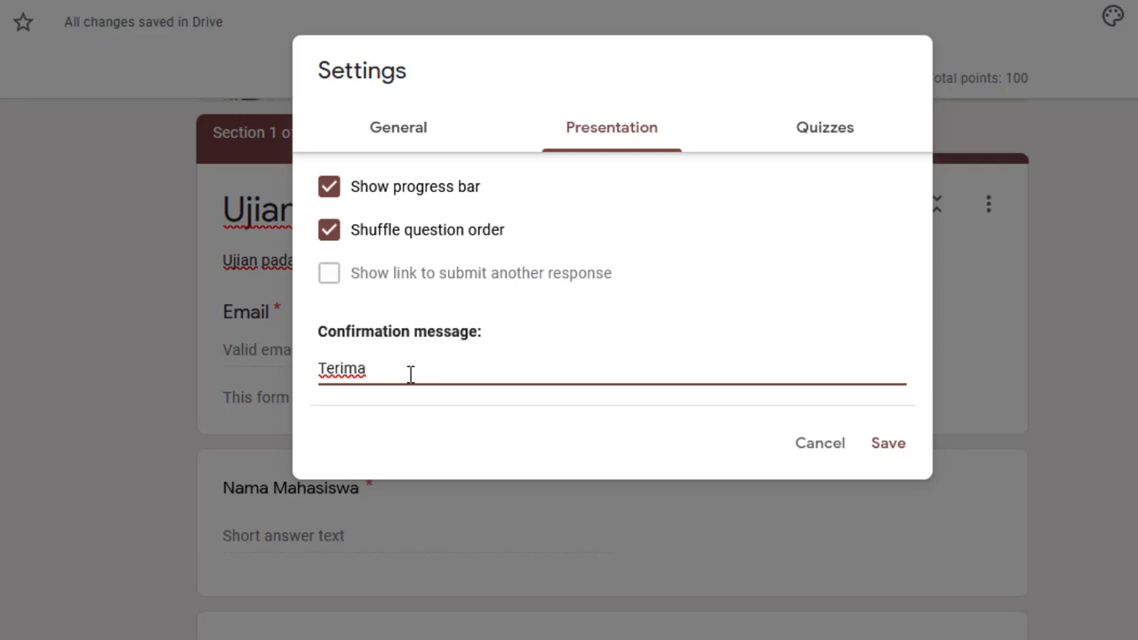
key(BackSpace)
key(BackSpace)
key(BackSpace)
text(sih anda telah mengu)
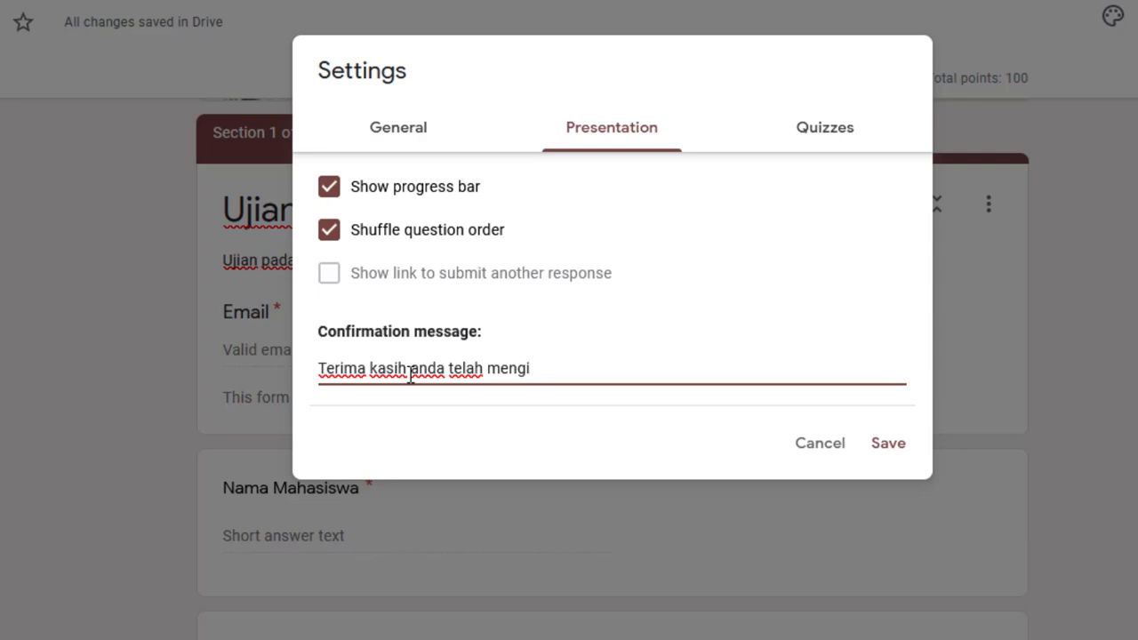
text(kuti ujina)
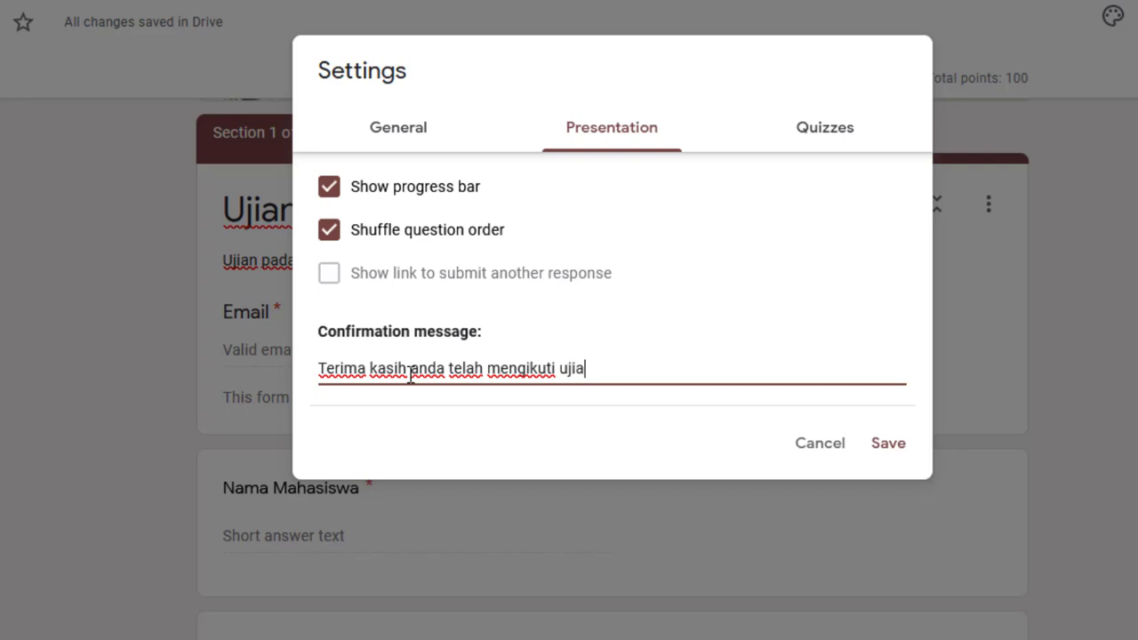
text(n. Ujian anda telah di rek)
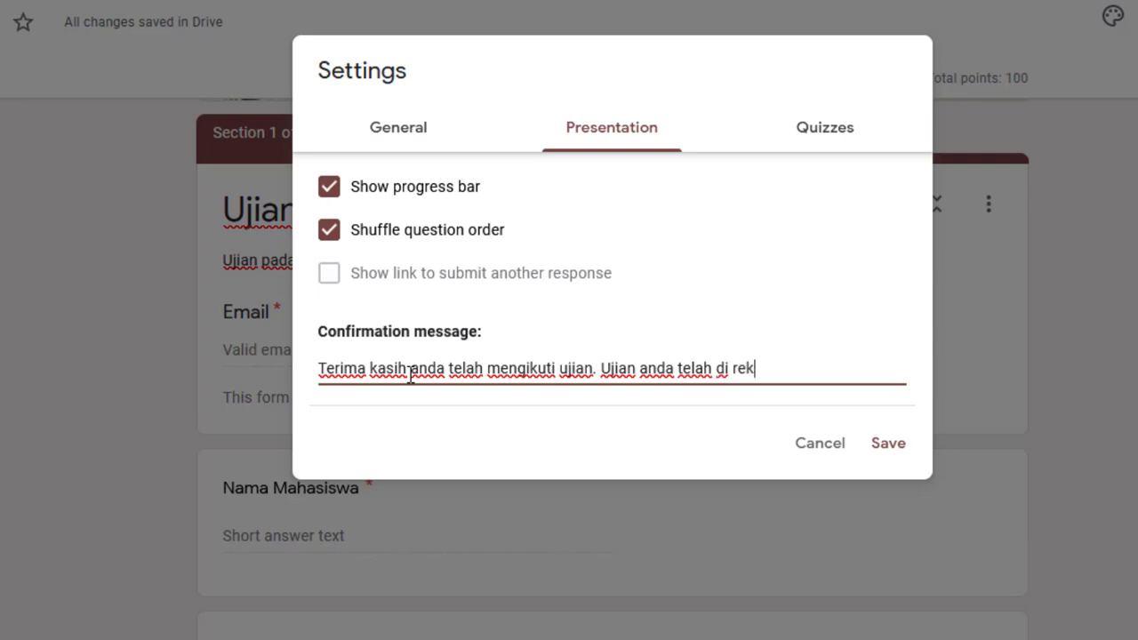
text(am.)
click(825, 132)
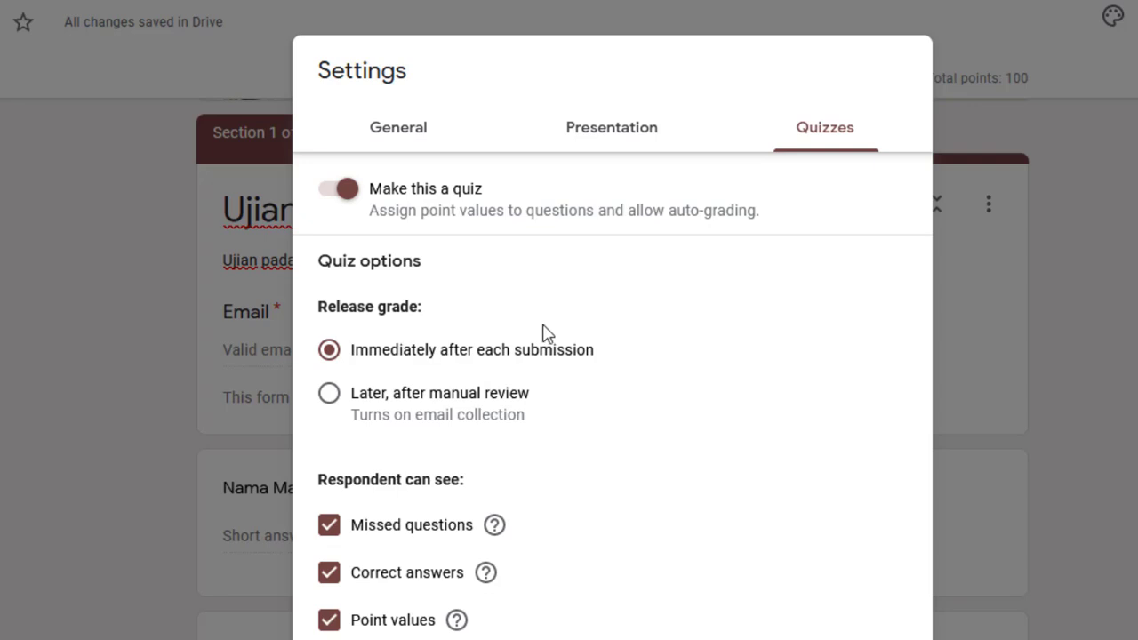
click(377, 357)
click(330, 396)
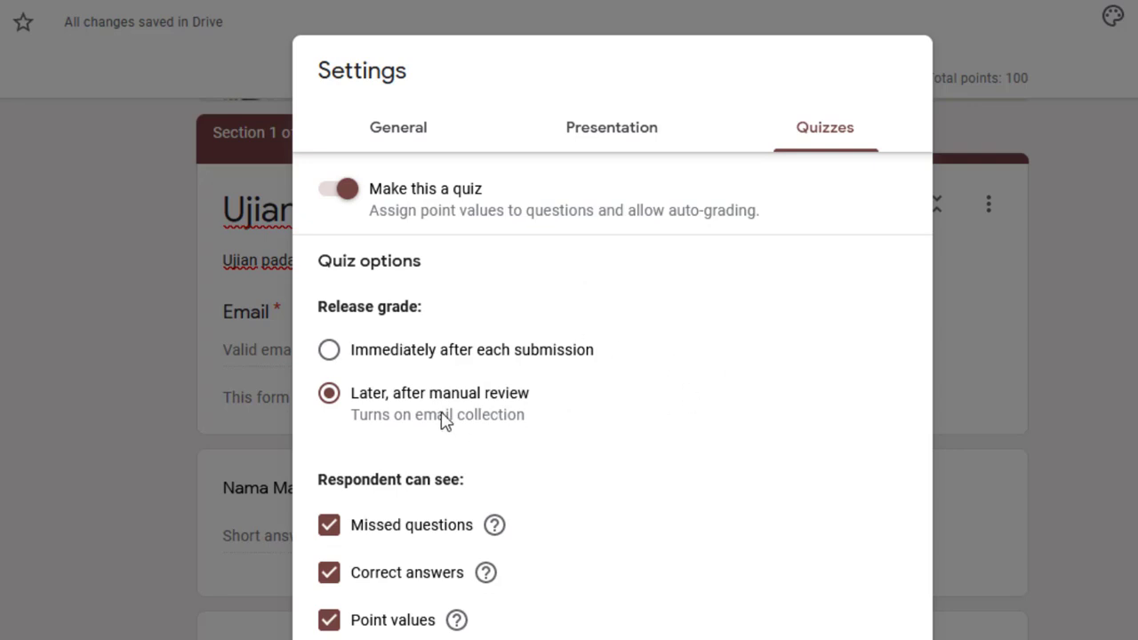
click(329, 352)
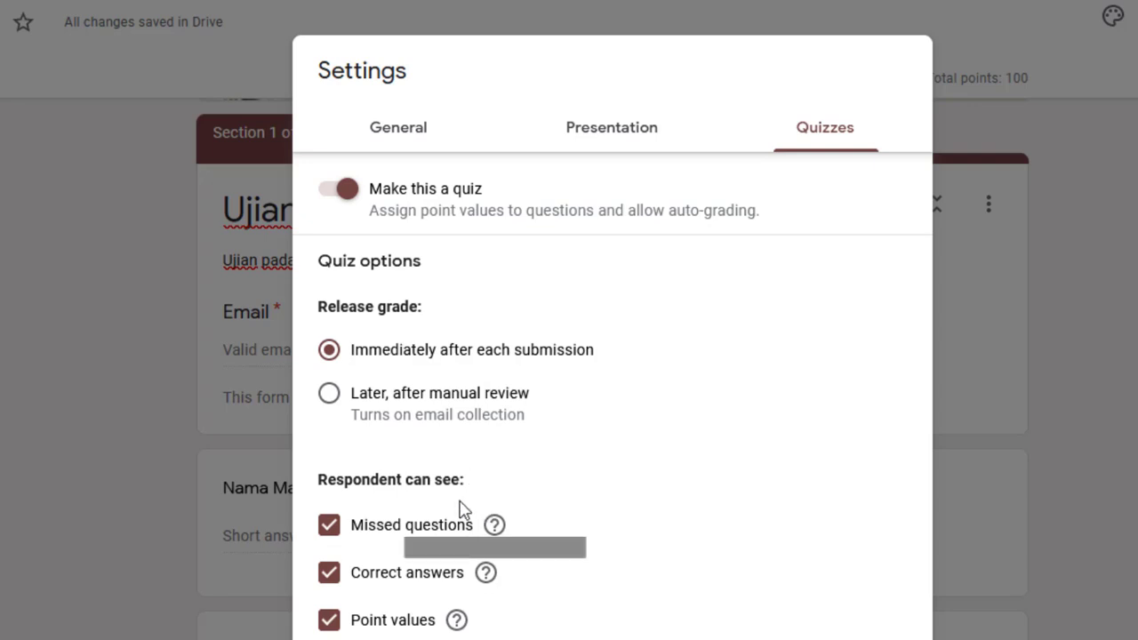
Hide missed questions and correct answers from respondents, leaving only Point values checked
click(328, 534)
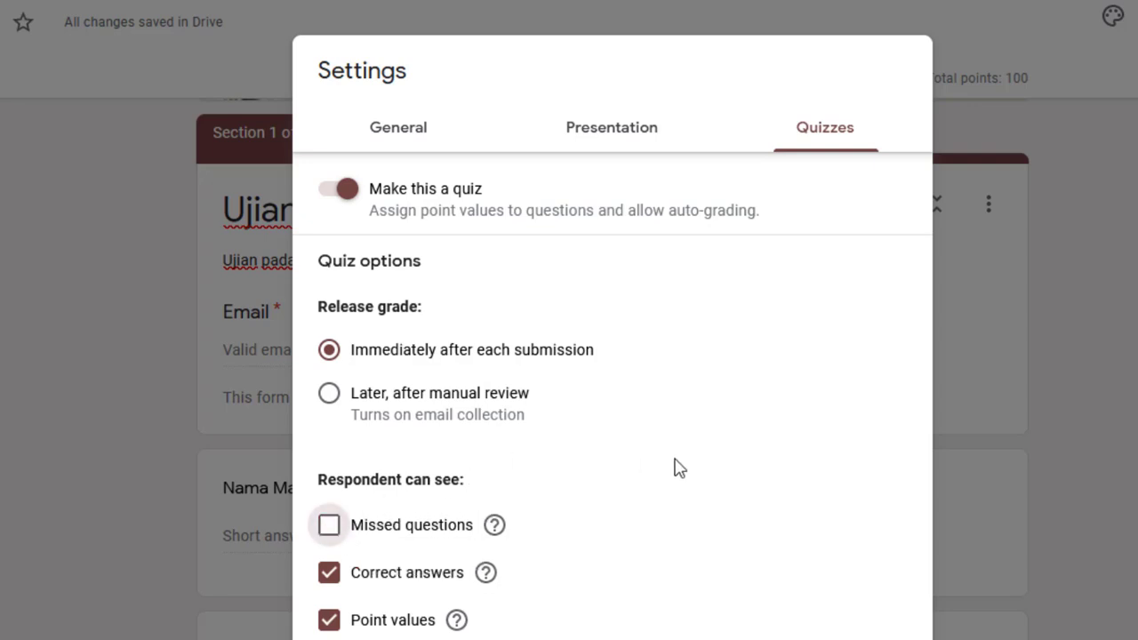
click(329, 578)
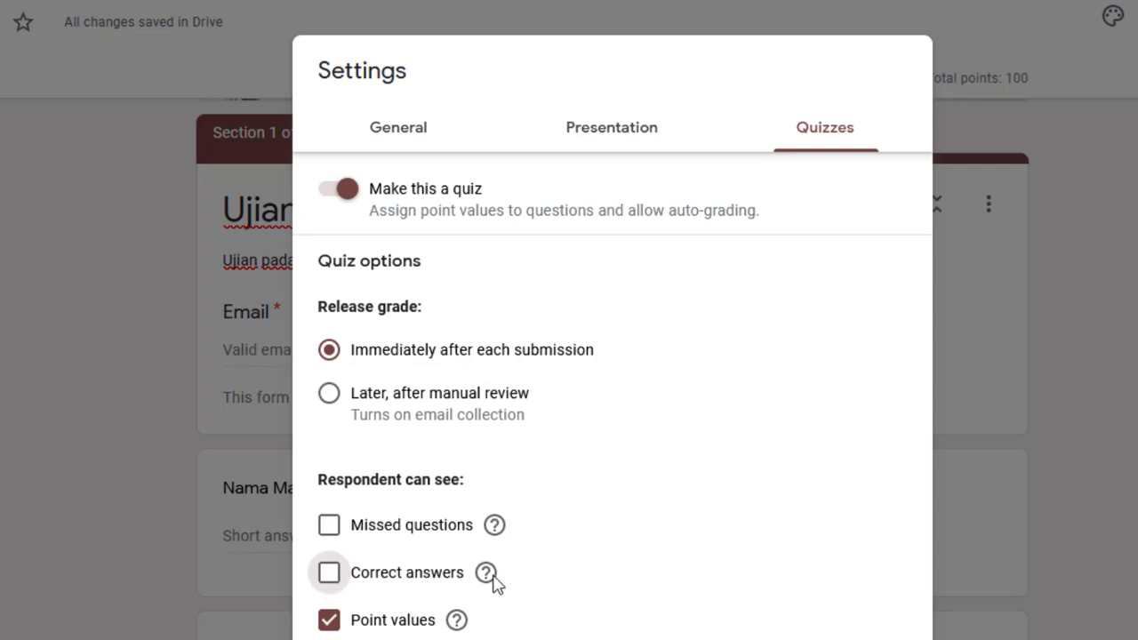
click(330, 575)
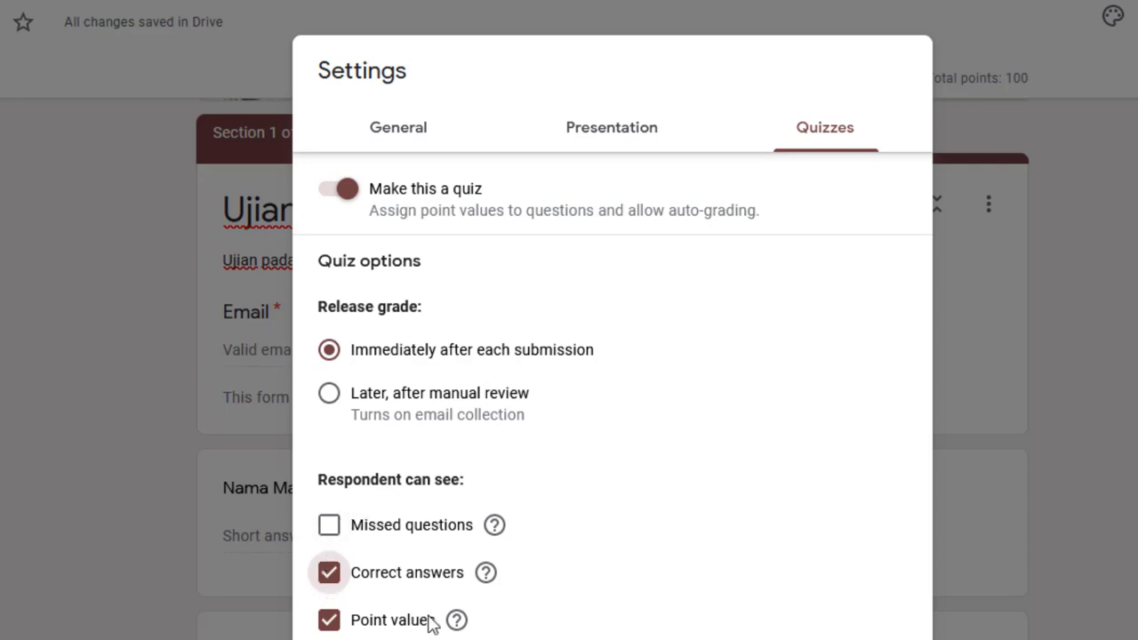
click(326, 576)
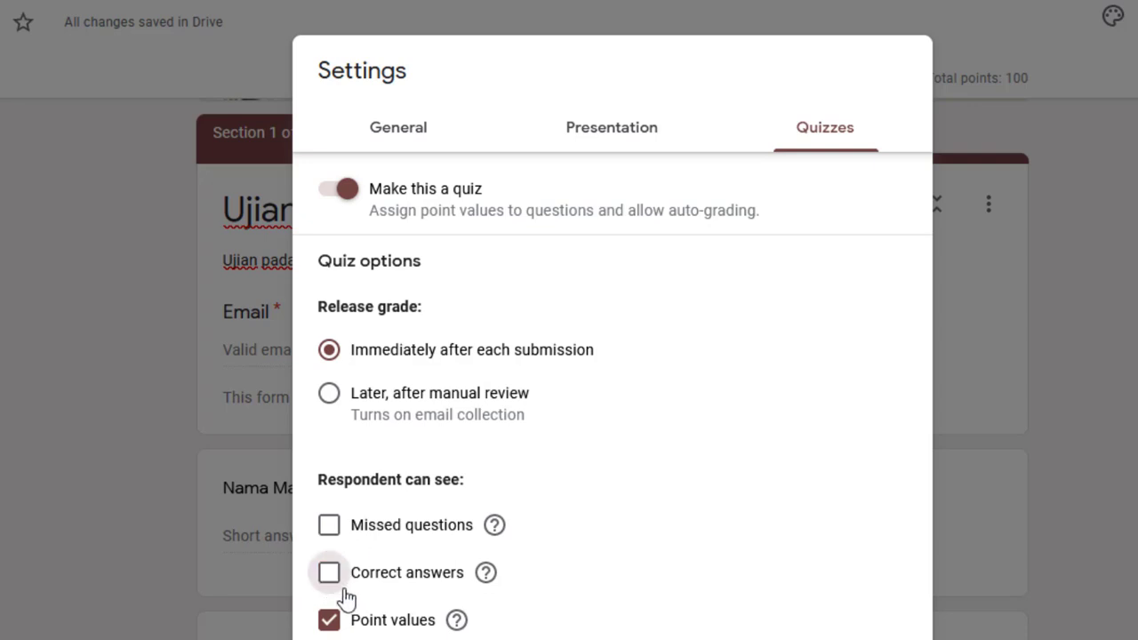
click(329, 580)
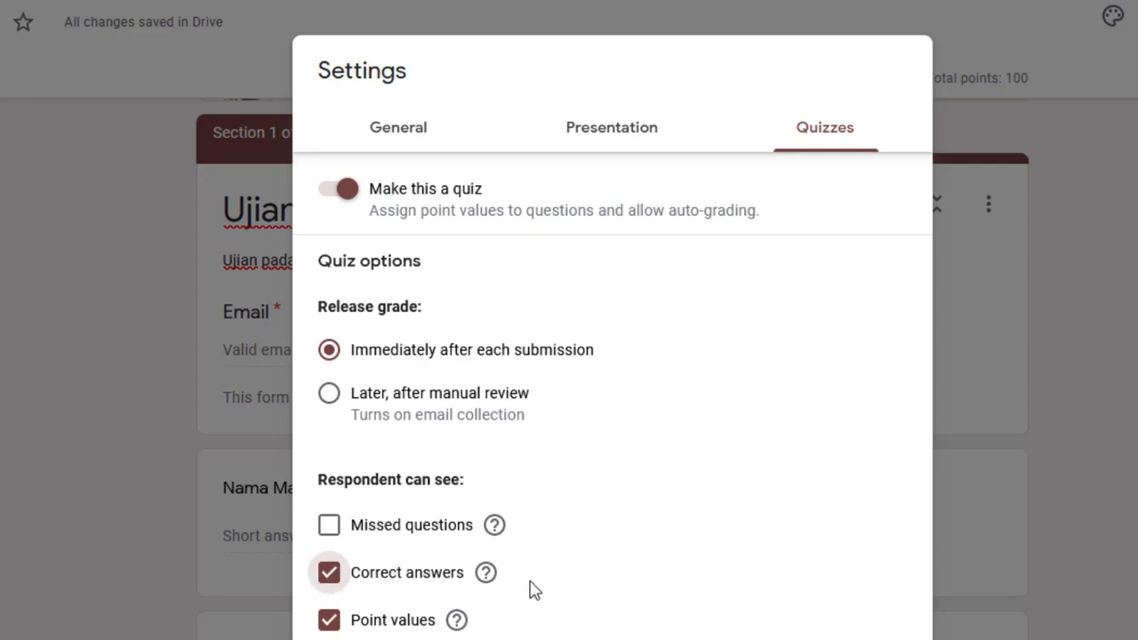
click(346, 577)
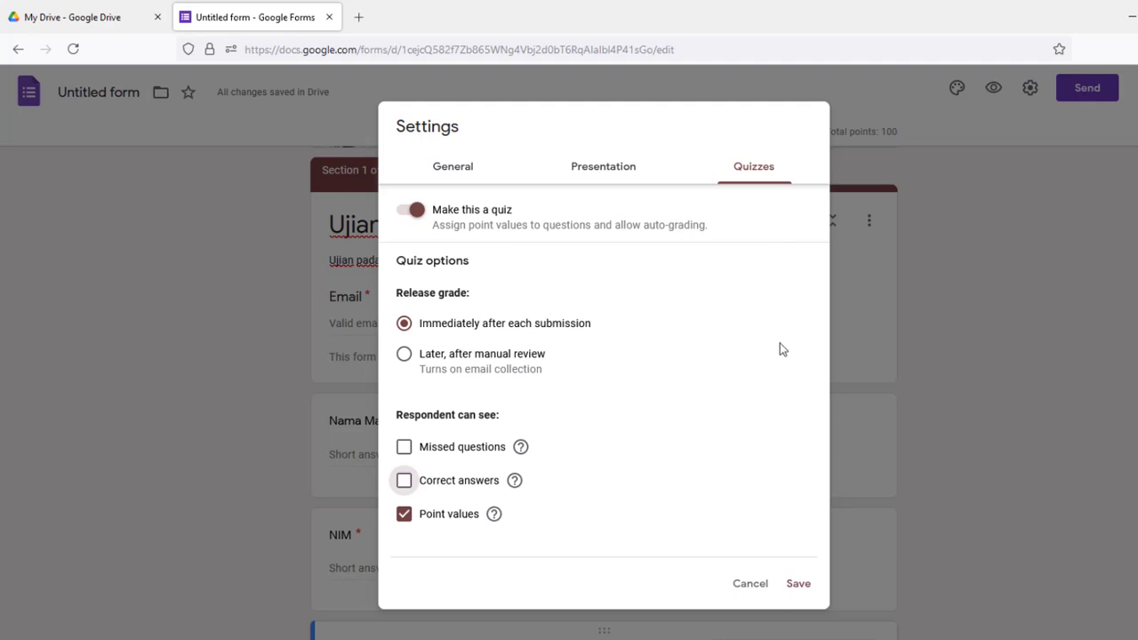
Save the quiz settings and preview 'Ujian Online TIK' as a respondent
click(797, 584)
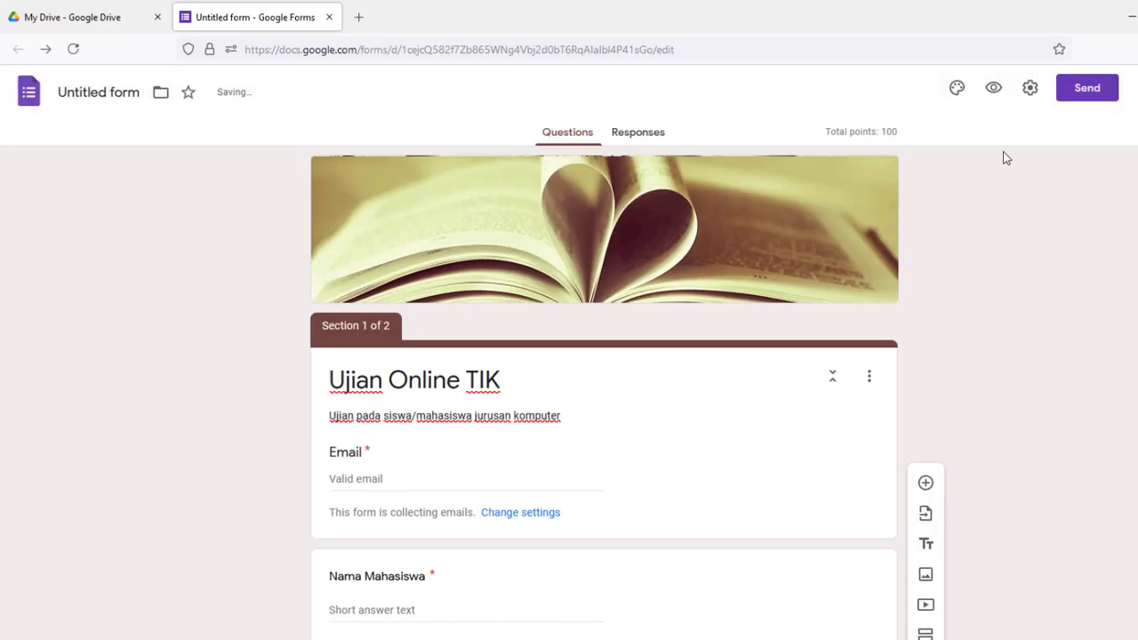
click(995, 90)
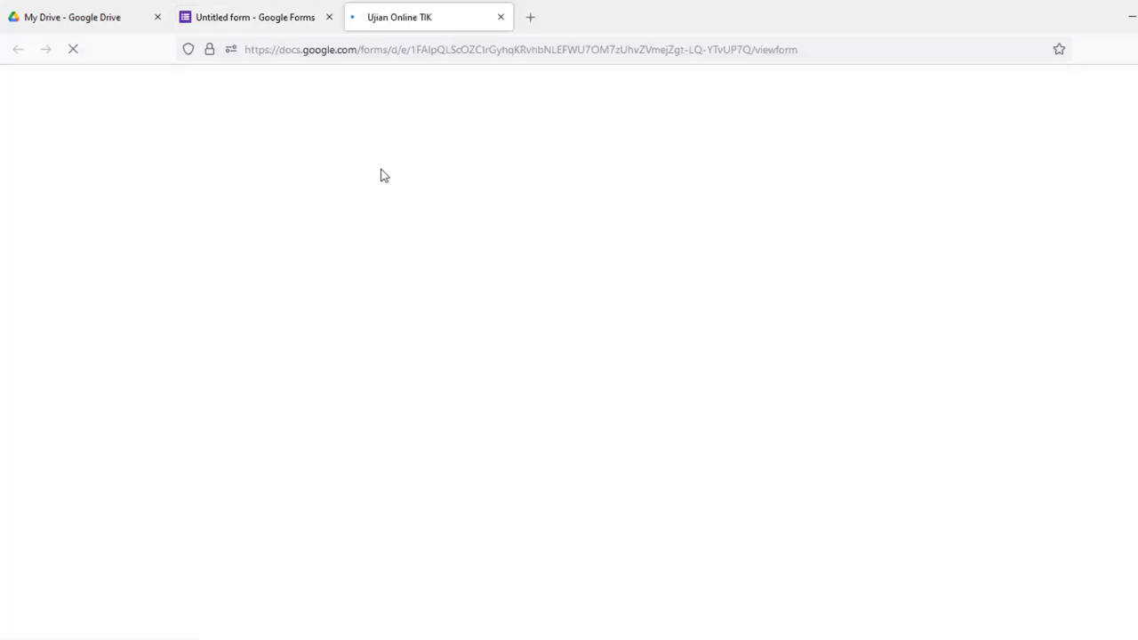
scroll(559, 354, down, 3)
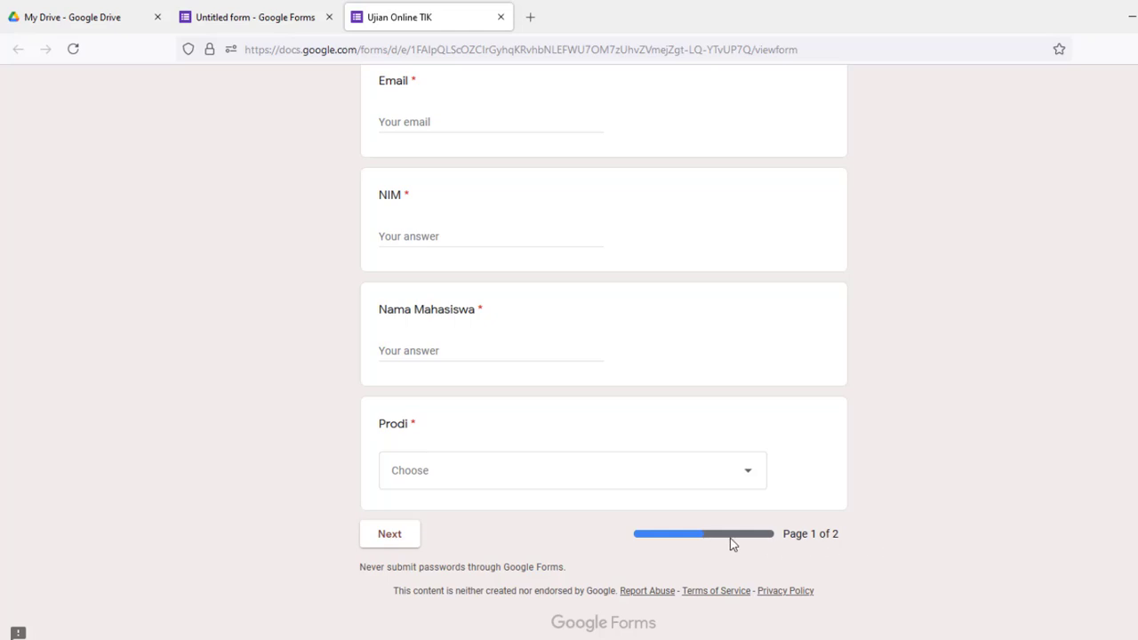
Enter the respondent's email address and student number (NIM) on page 1
scroll(732, 544, up, 3)
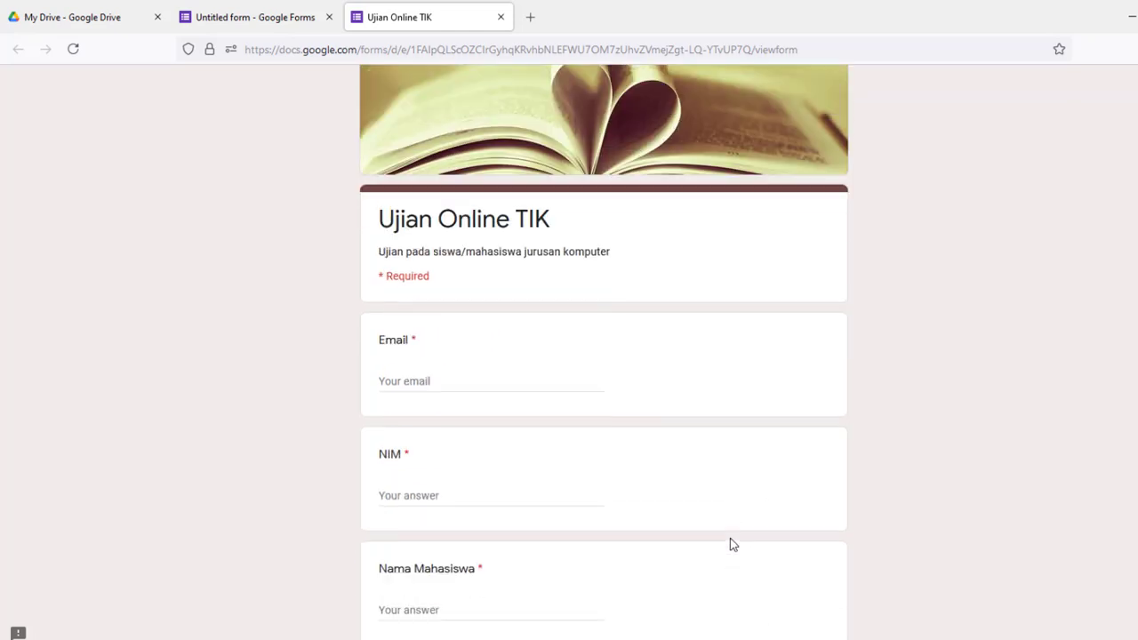
click(401, 380)
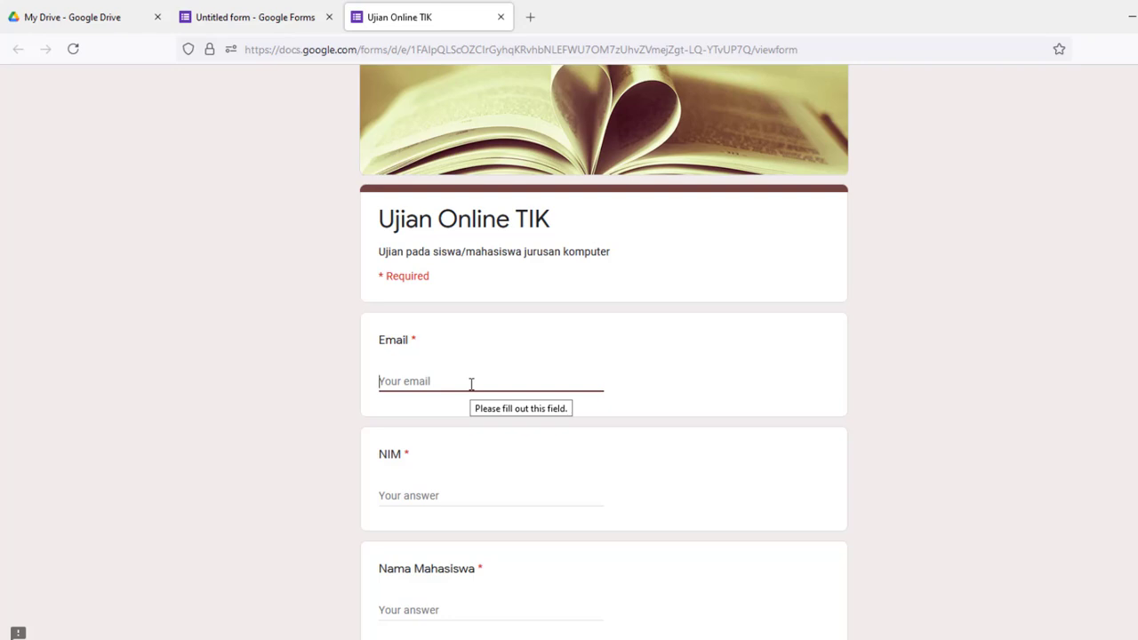
text(ruang)
key(BackSpace)
key(BackSpace)
key(BackSpace)
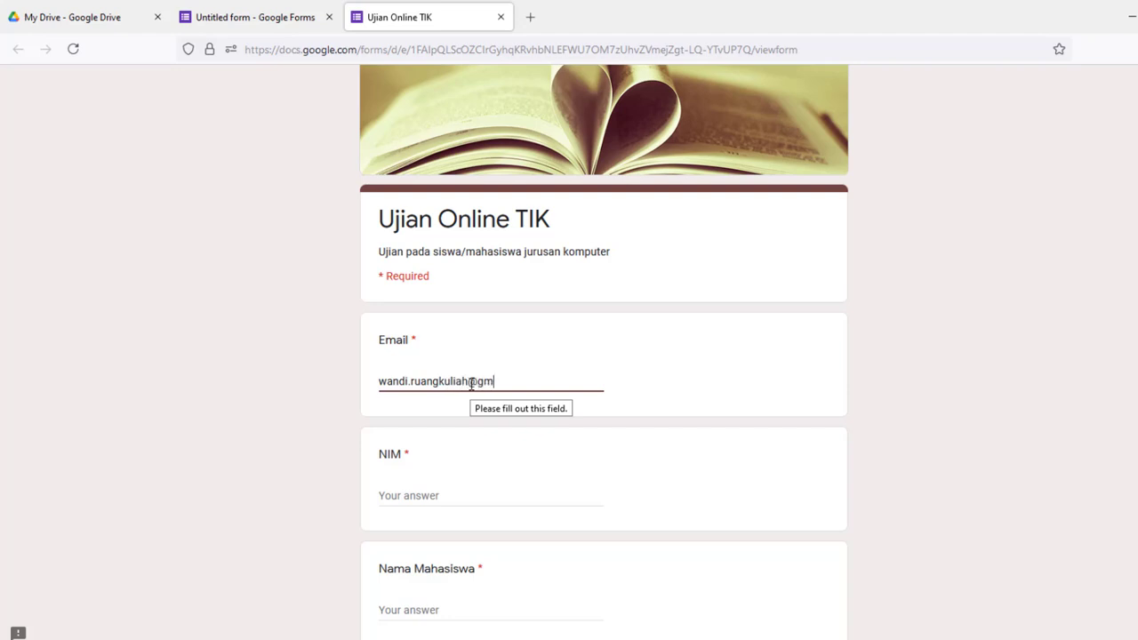
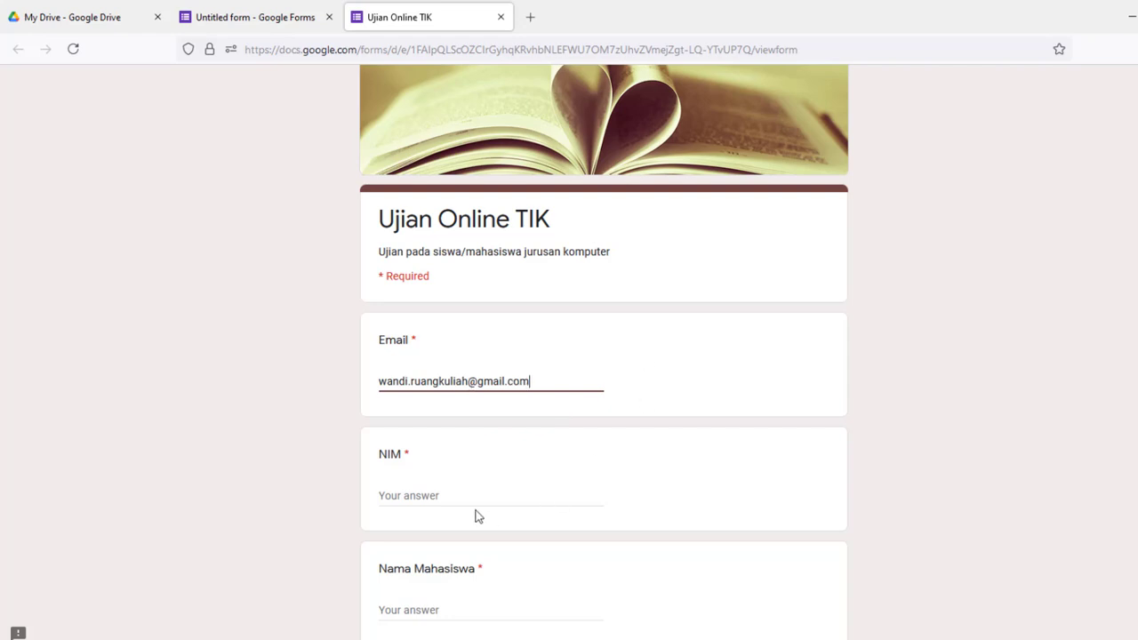
click(453, 489)
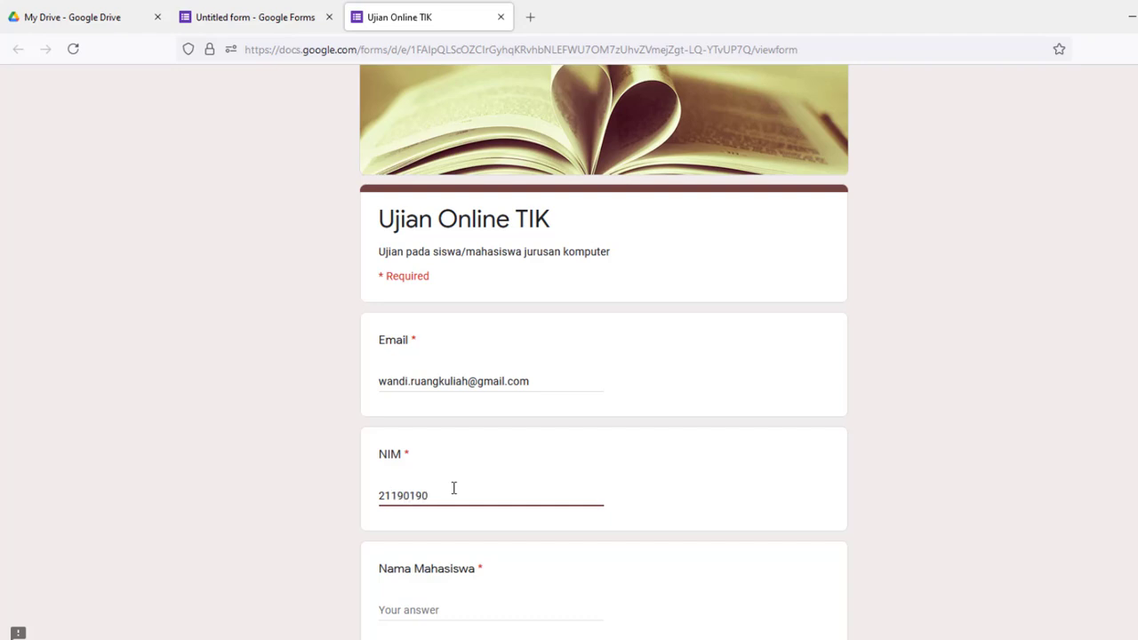
Fill in the student's name, pick Fakultas Tarbiyah - Pendidikan Agama Islam as Prodi, and continue
scroll(436, 507, down, 2)
click(408, 508)
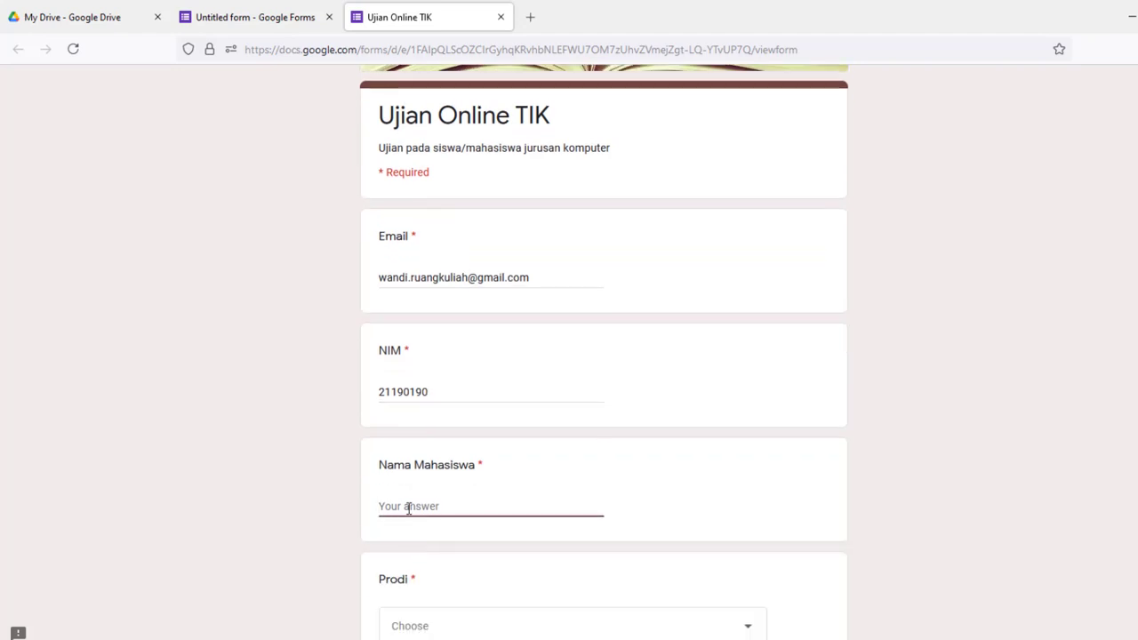
scroll(408, 507, down, 2)
click(436, 525)
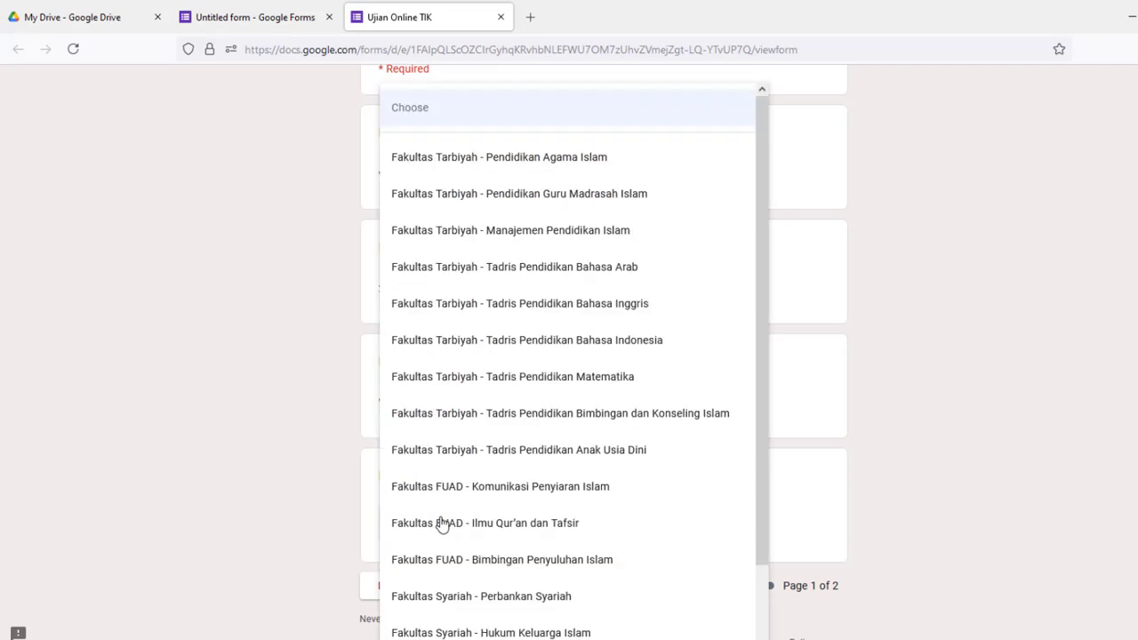
click(525, 167)
scroll(907, 363, down, 2)
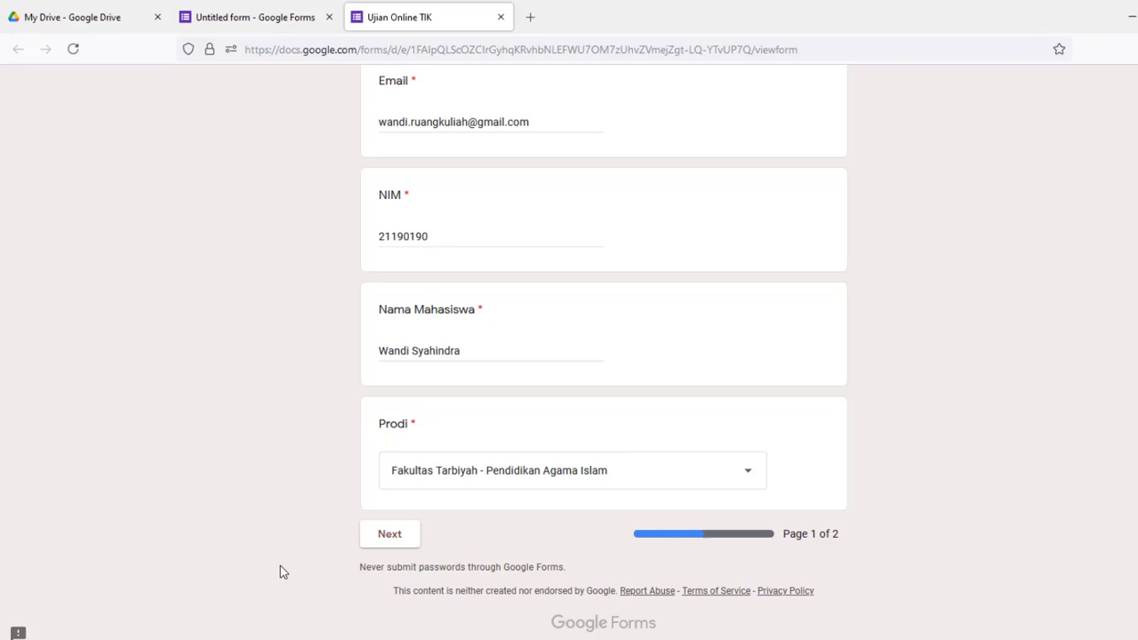
click(398, 536)
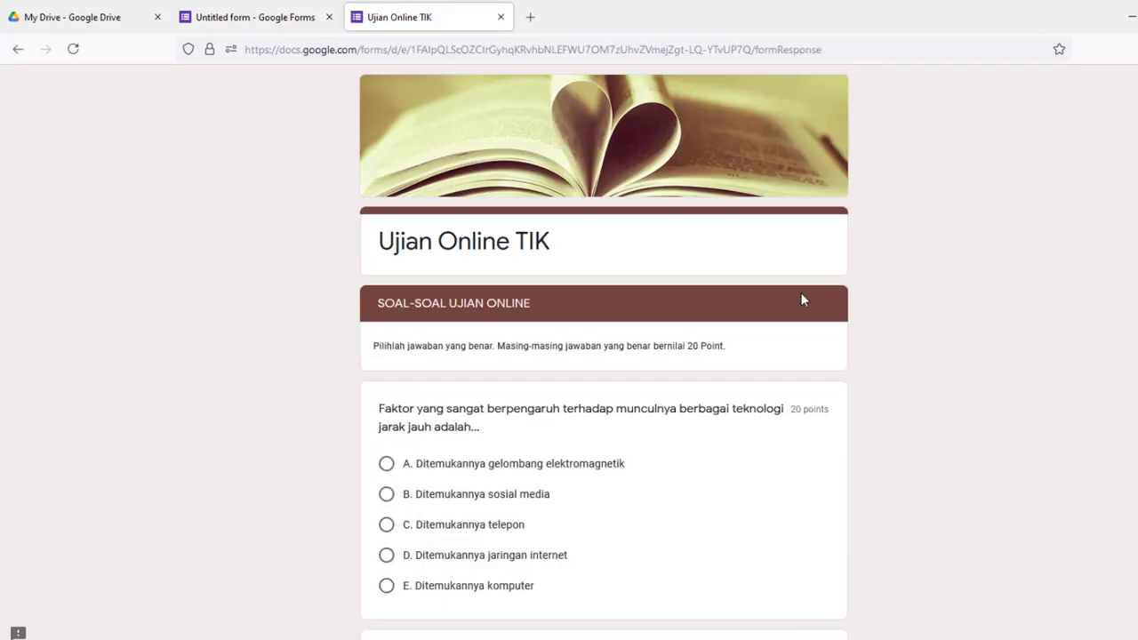
scroll(801, 294, down, 7)
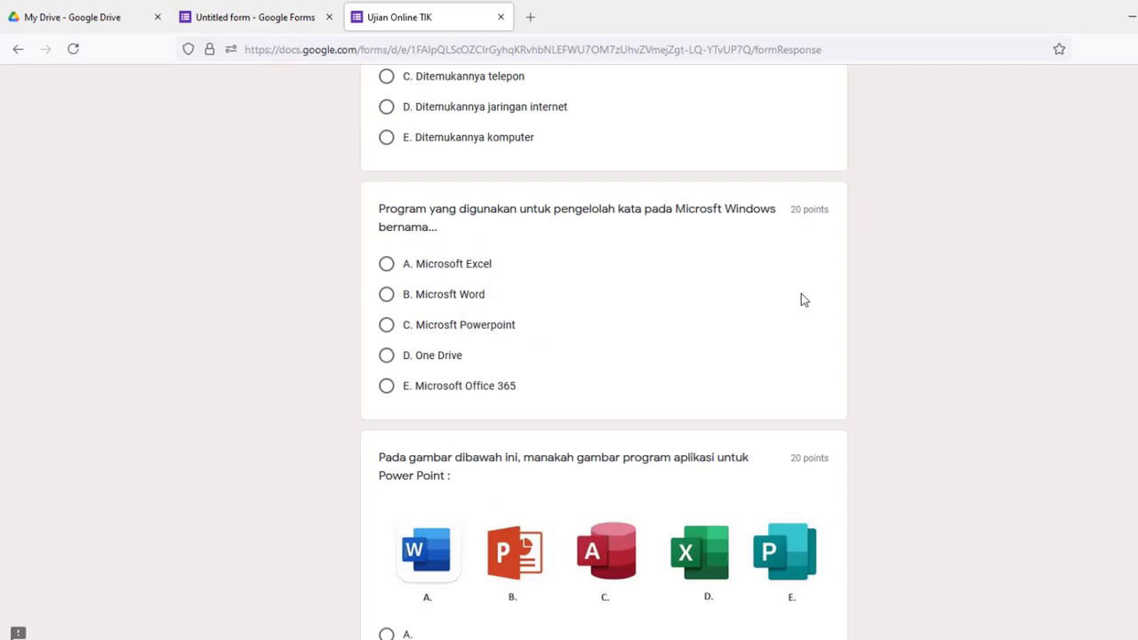
scroll(802, 297, down, 7)
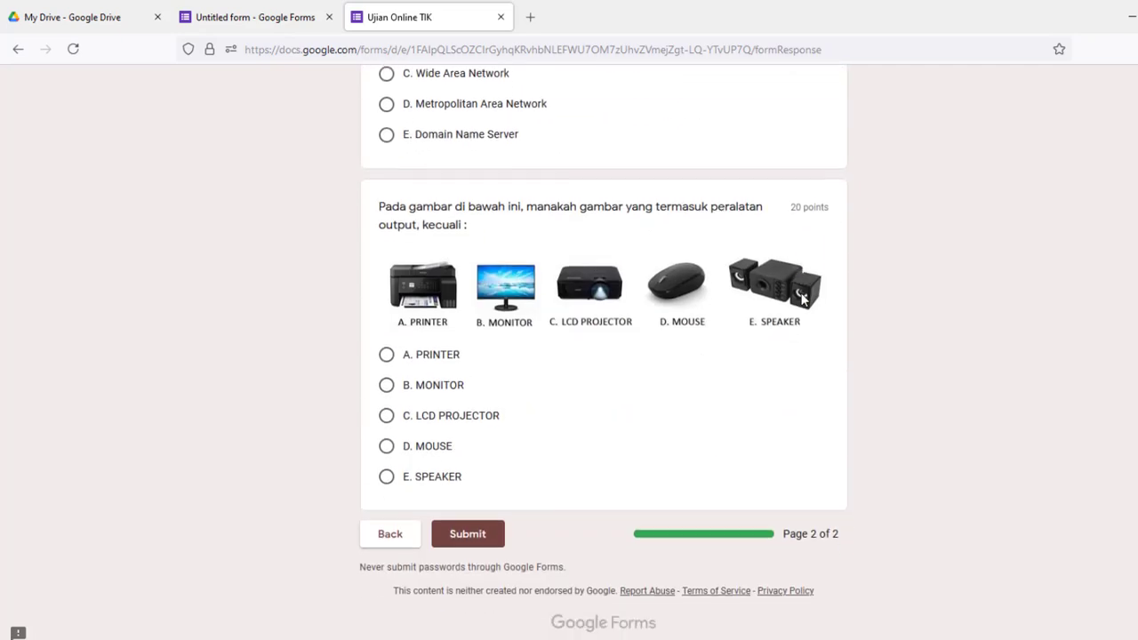
scroll(801, 338, up, 3)
scroll(801, 338, up, 10)
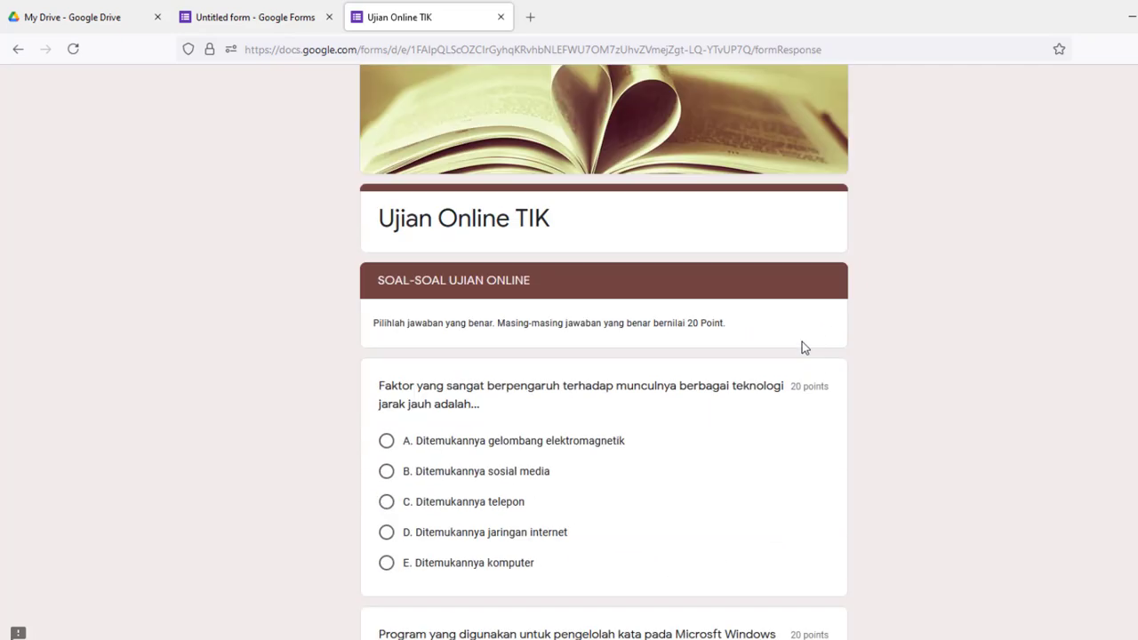
scroll(801, 348, down, 2)
scroll(802, 348, down, 11)
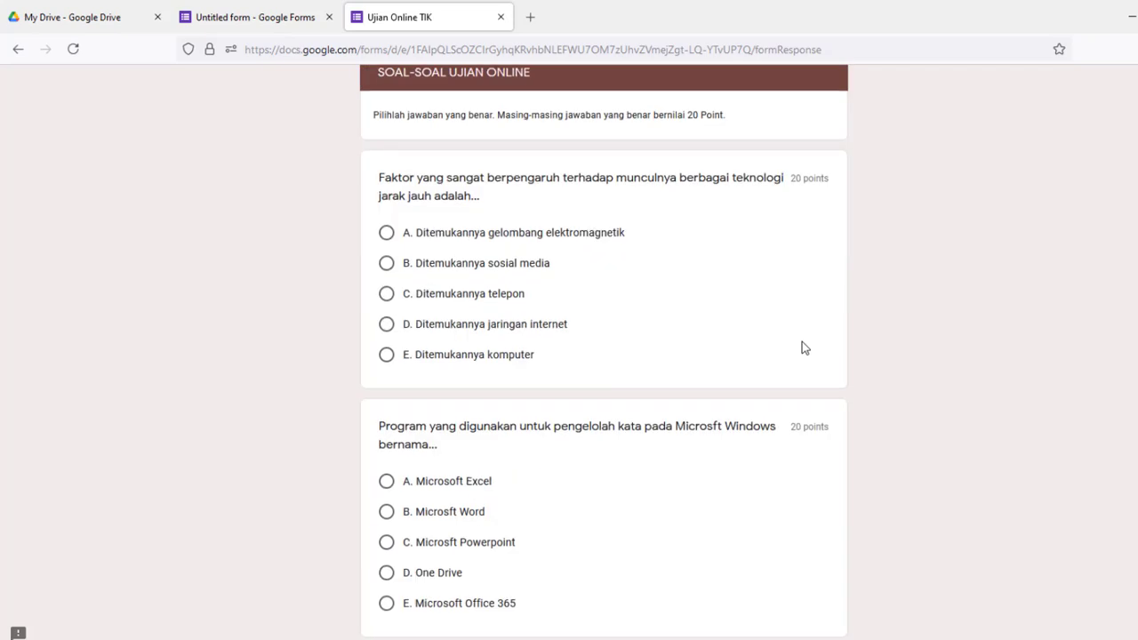
scroll(802, 342, down, 2)
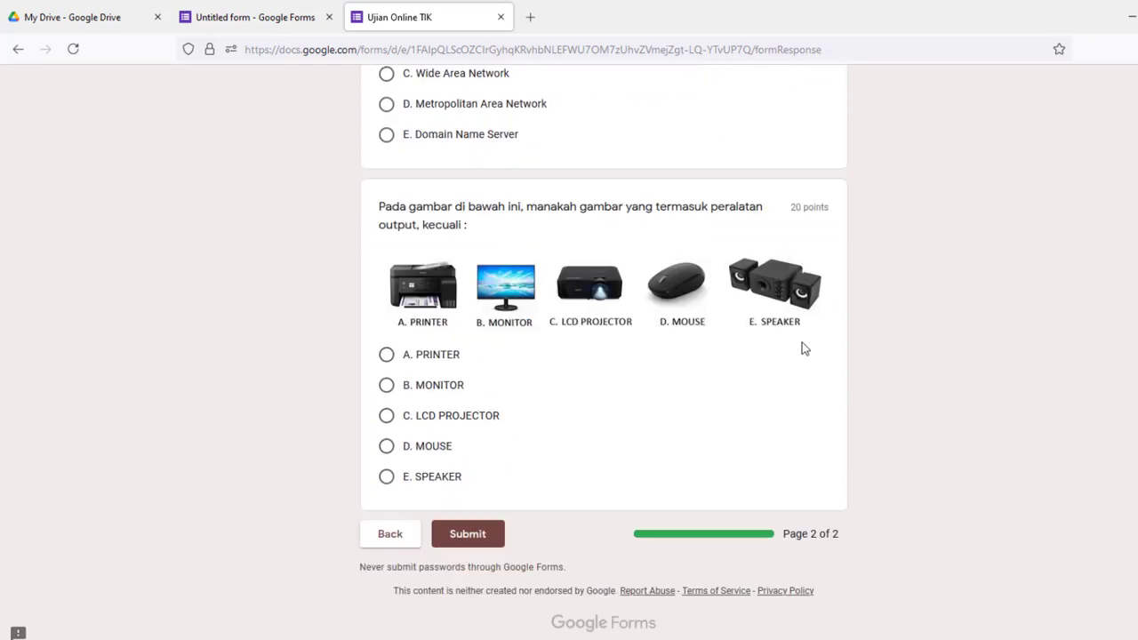
scroll(819, 449, up, 1)
scroll(819, 455, up, 12)
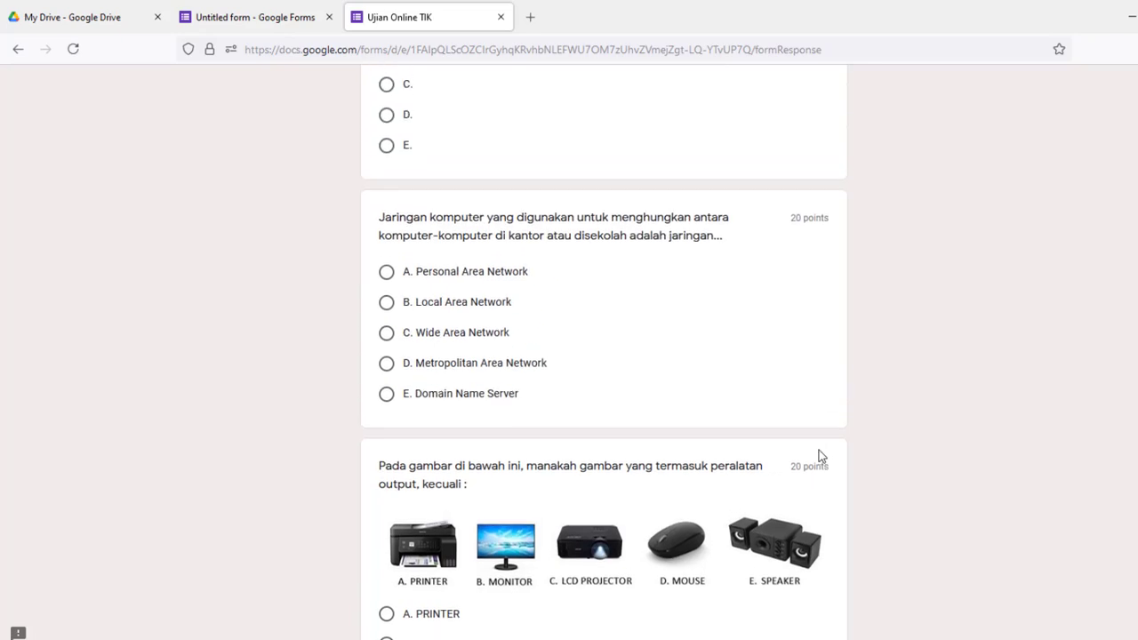
scroll(821, 455, up, 1)
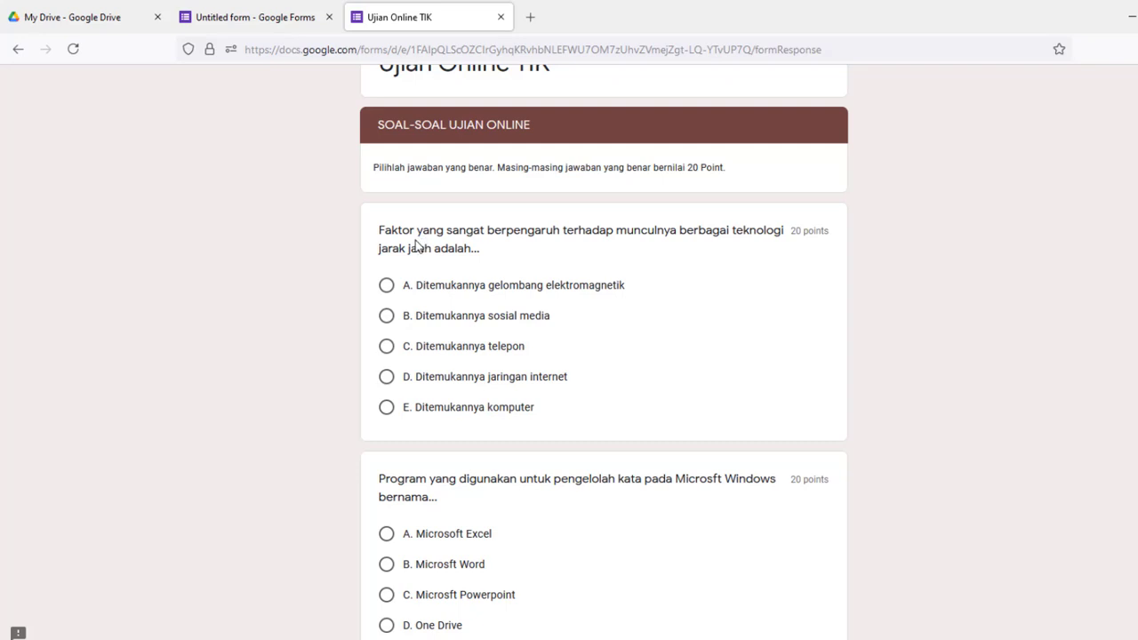
Answer the five questions: A, Microsft Word, picture B, Wide Area Network, and MOUSE
click(384, 285)
scroll(712, 318, down, 2)
scroll(711, 317, down, 1)
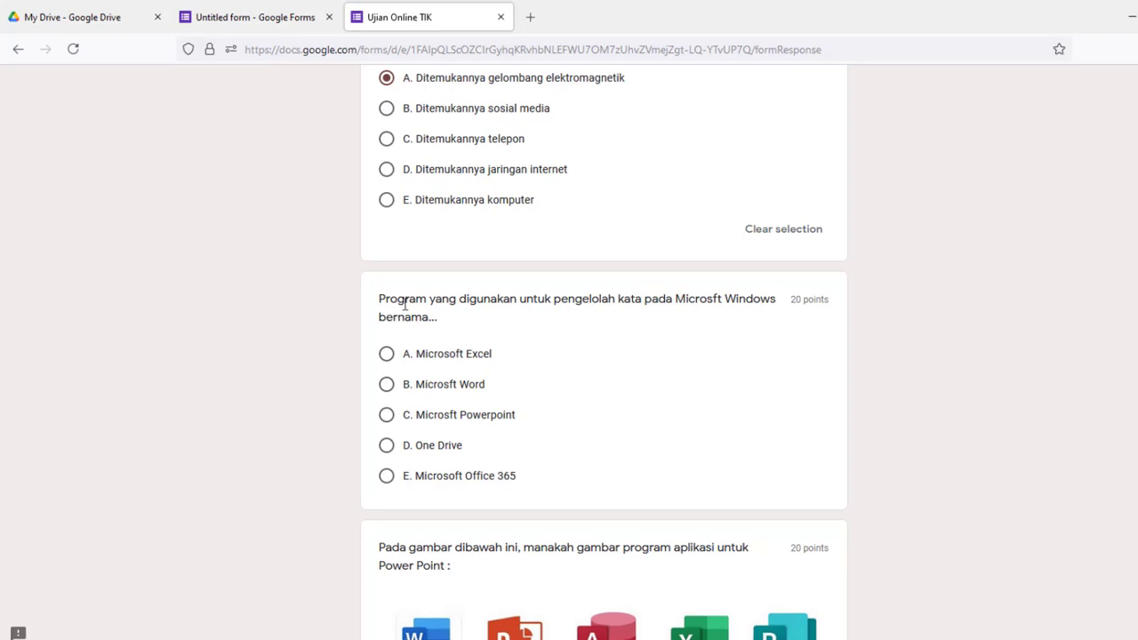
click(386, 385)
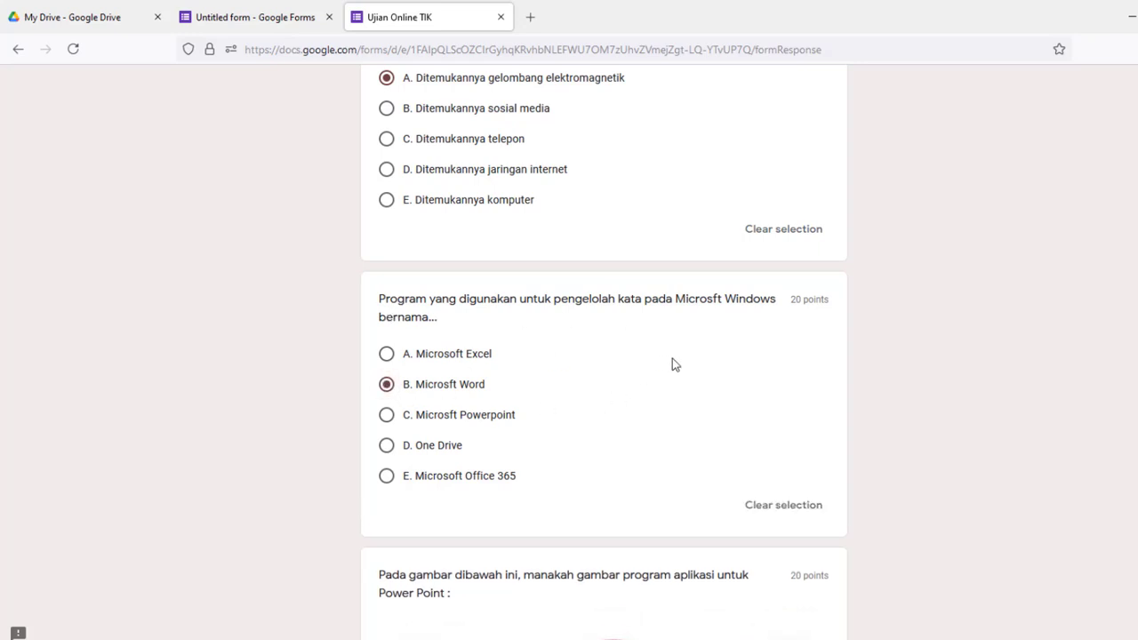
scroll(672, 358, down, 5)
scroll(670, 365, down, 2)
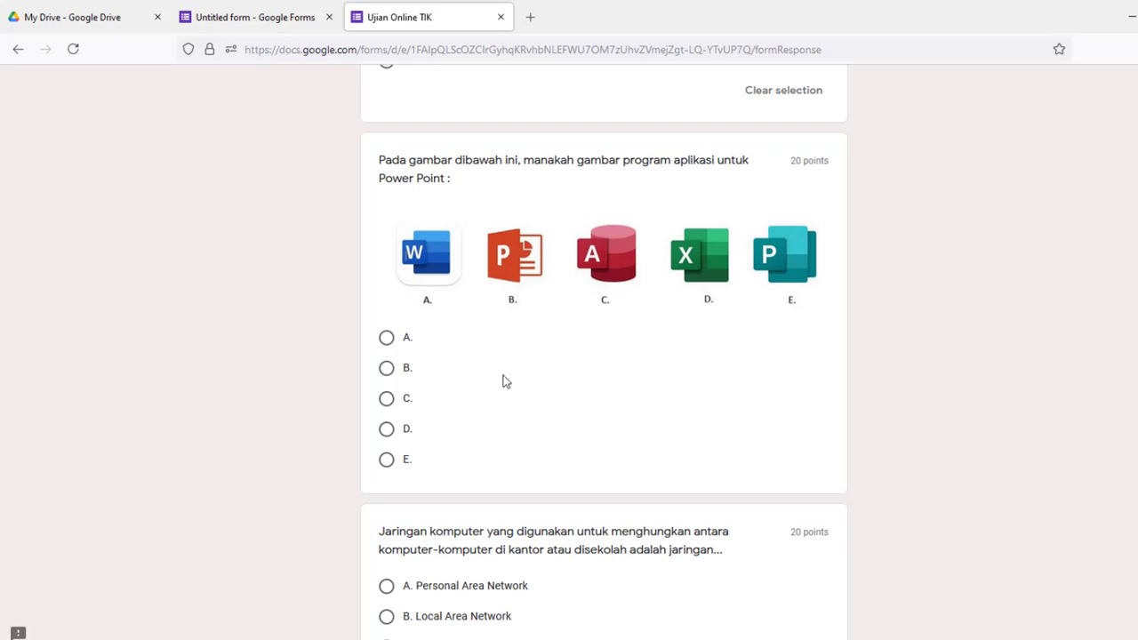
click(387, 369)
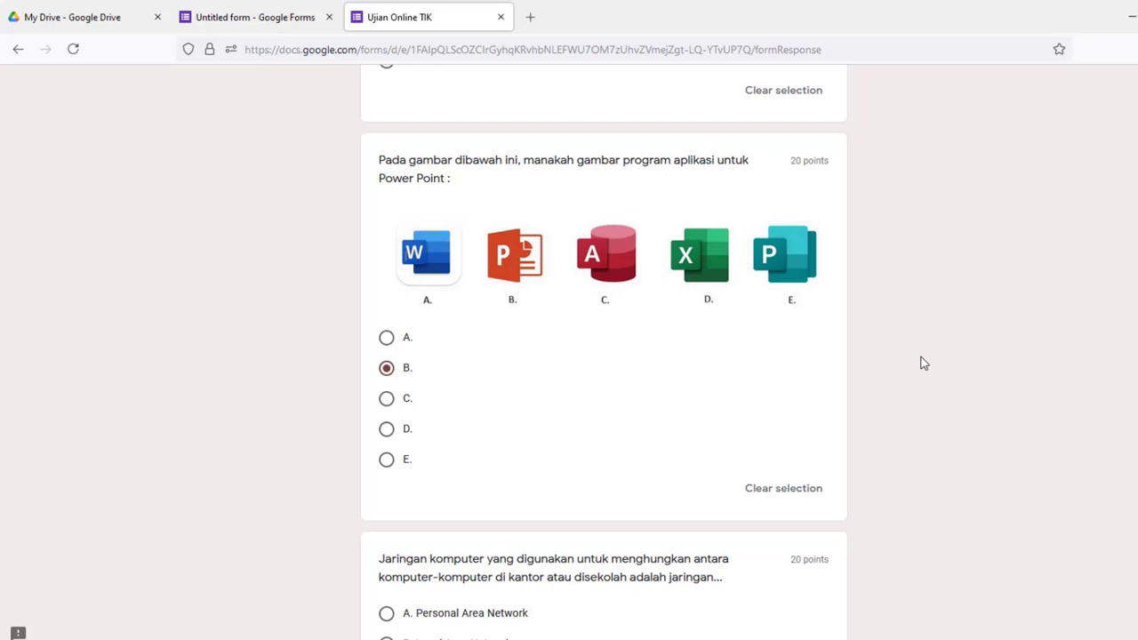
scroll(922, 362, down, 3)
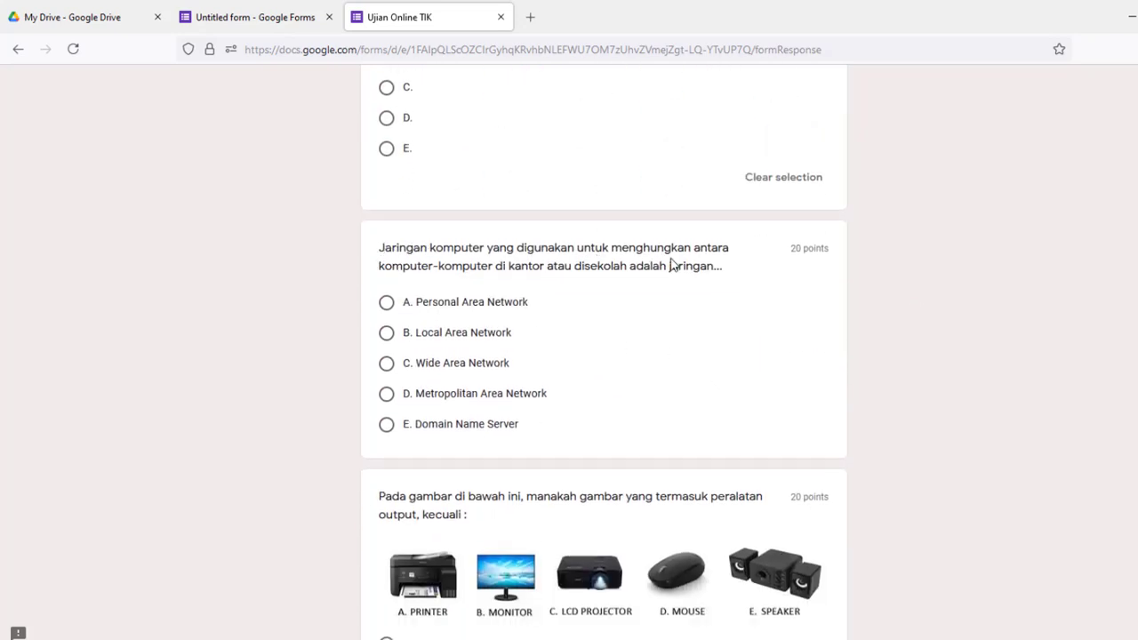
click(386, 363)
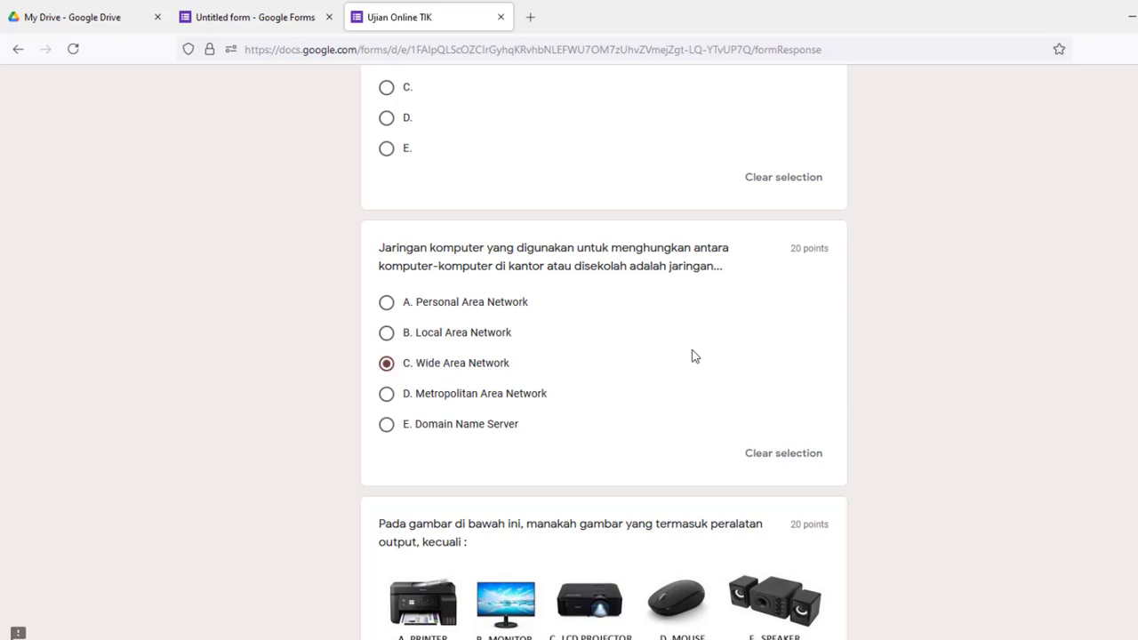
scroll(739, 364, down, 4)
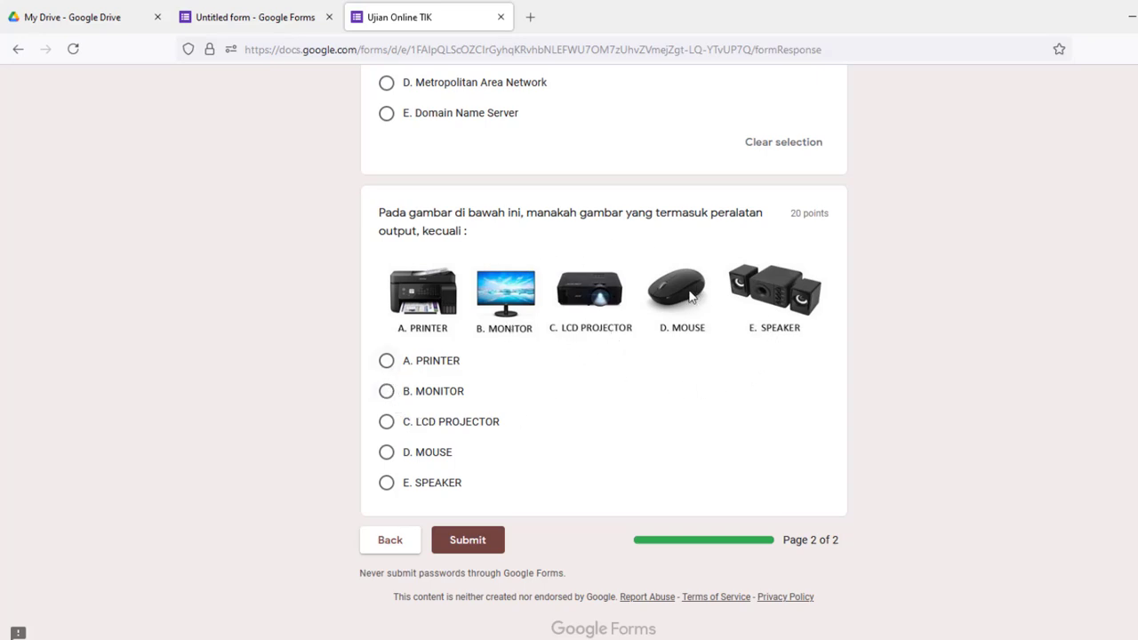
click(385, 452)
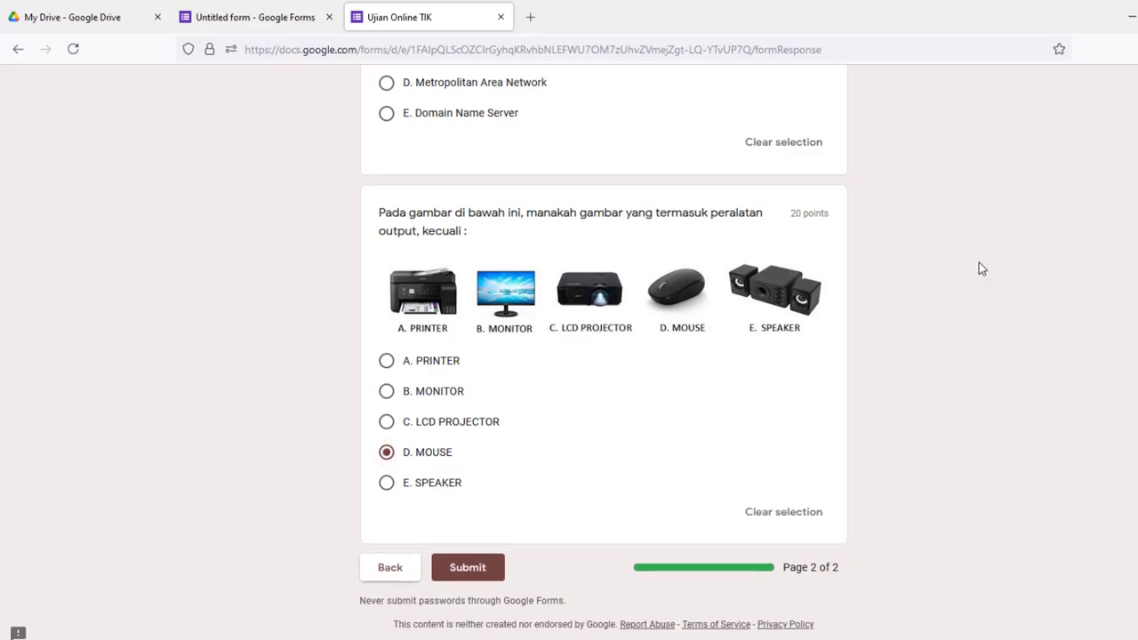
scroll(1019, 327, up, 4)
scroll(1019, 326, down, 5)
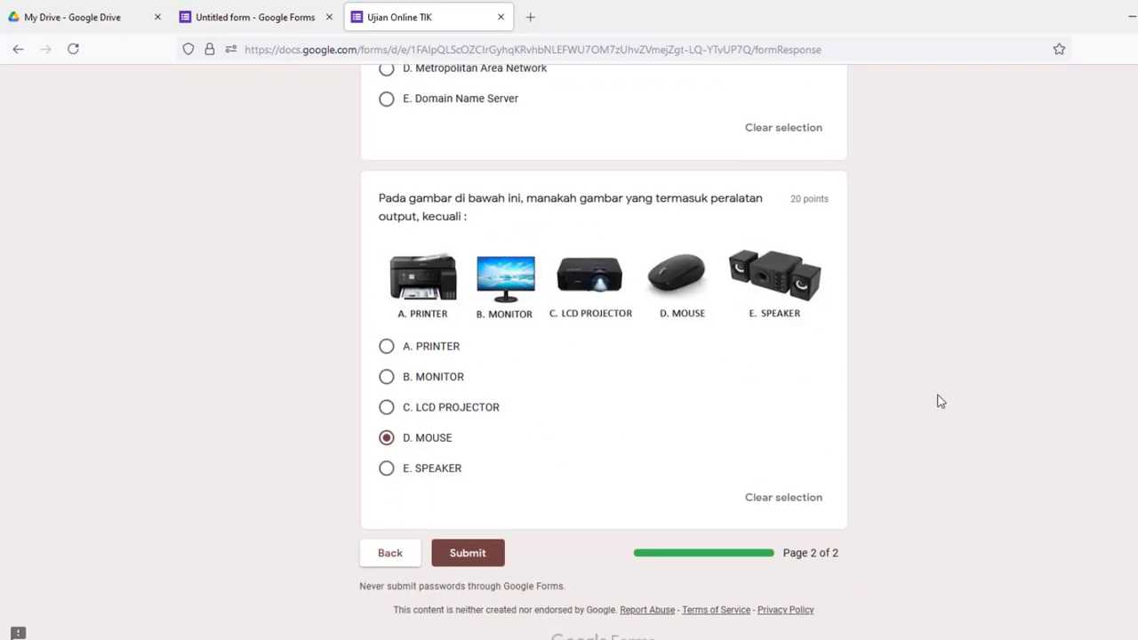
Submit the quiz and view the score of 80/100 points
click(467, 537)
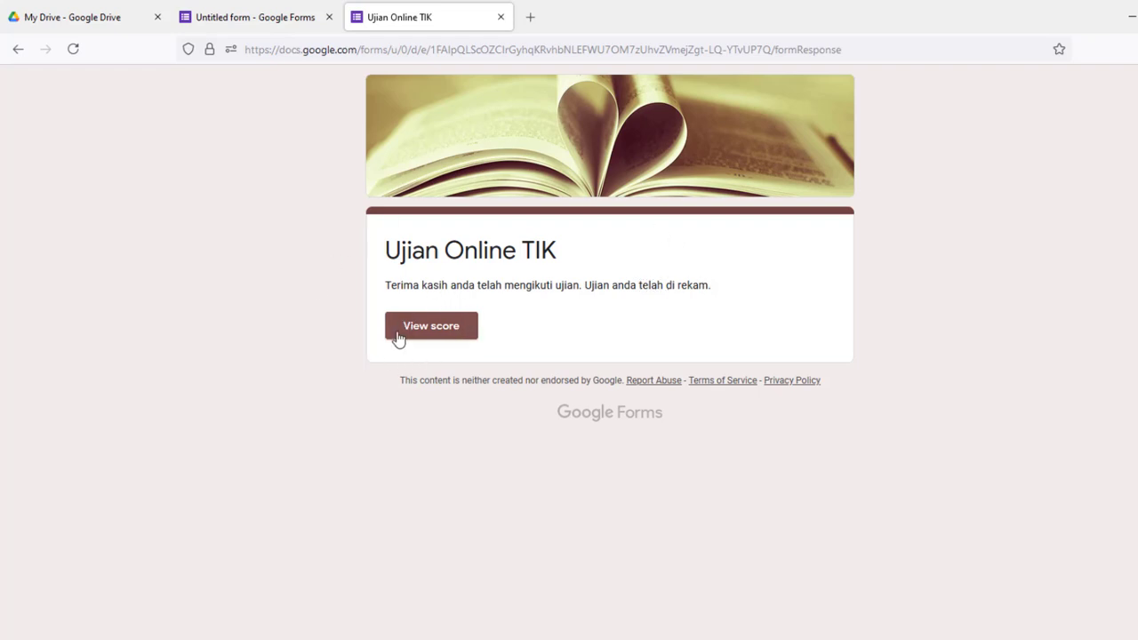
click(432, 331)
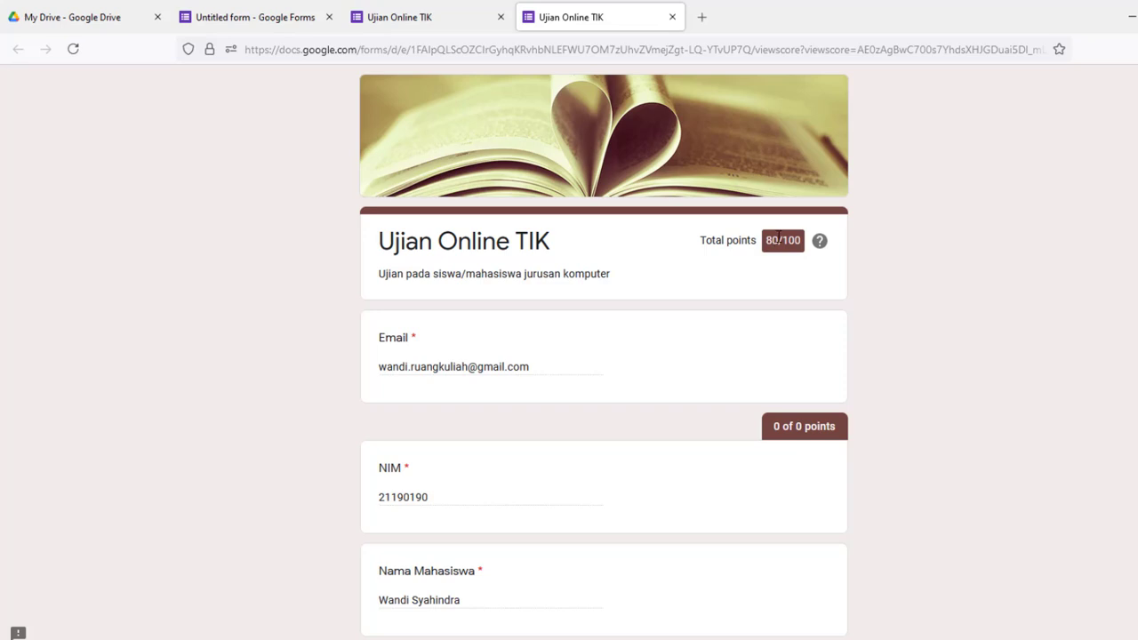
drag(779, 235, 806, 242)
scroll(872, 294, down, 7)
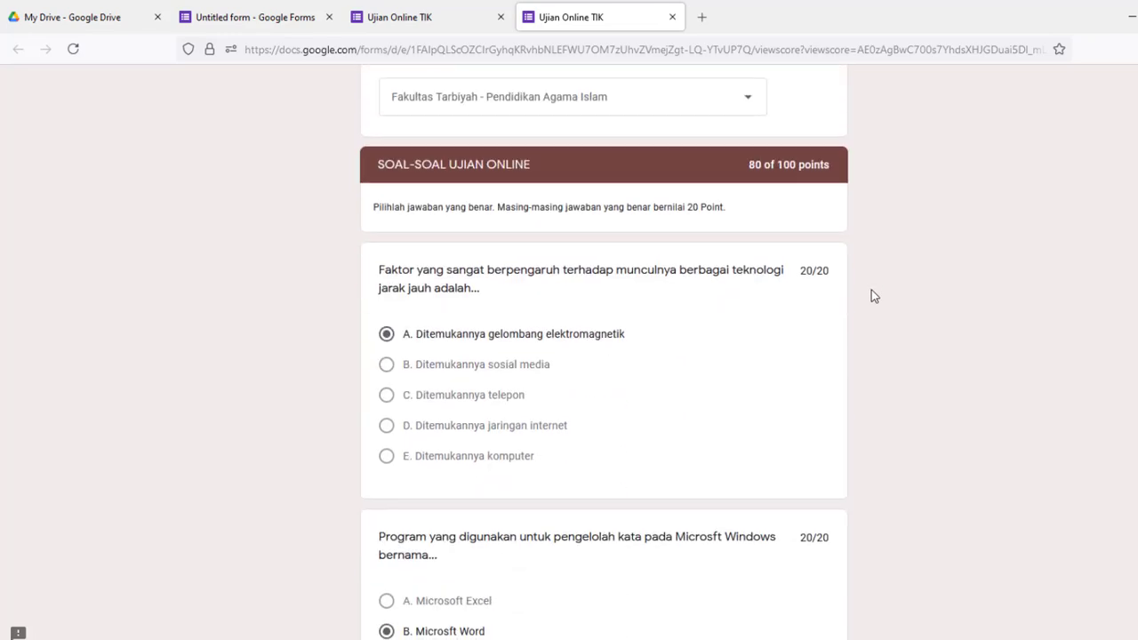
scroll(872, 296, down, 2)
scroll(872, 295, up, 2)
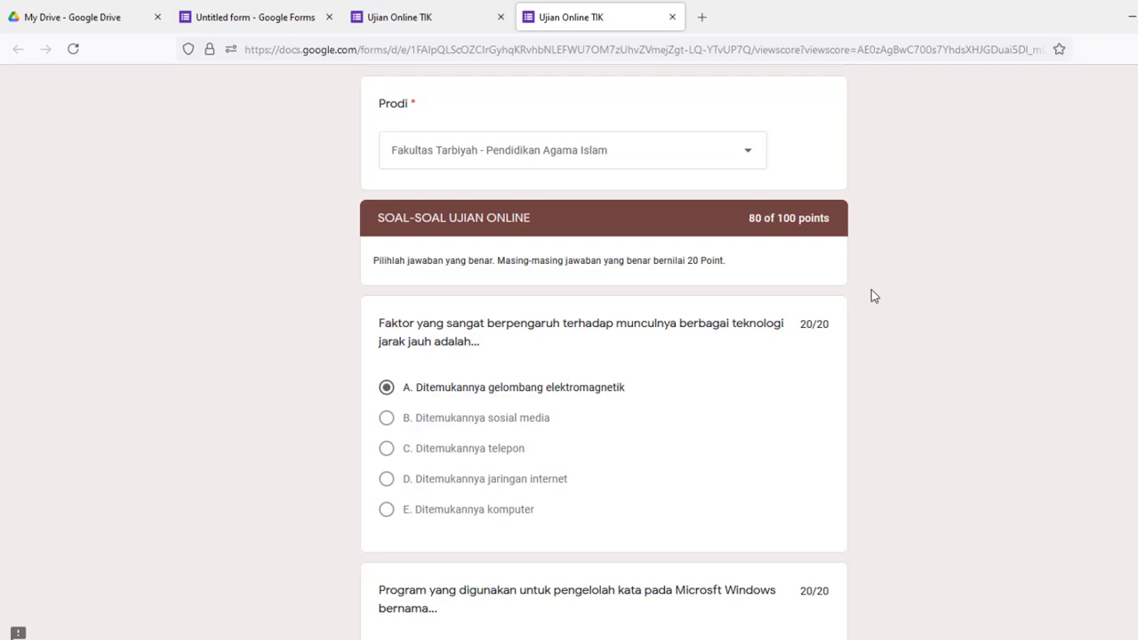
scroll(871, 296, down, 2)
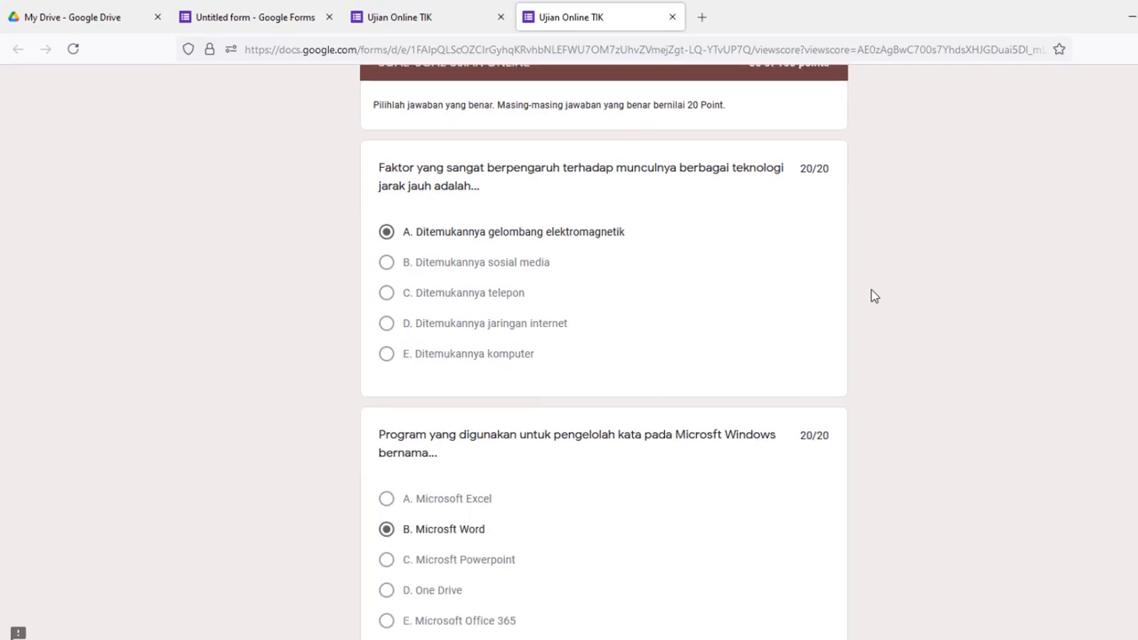
scroll(871, 296, down, 3)
scroll(756, 305, down, 9)
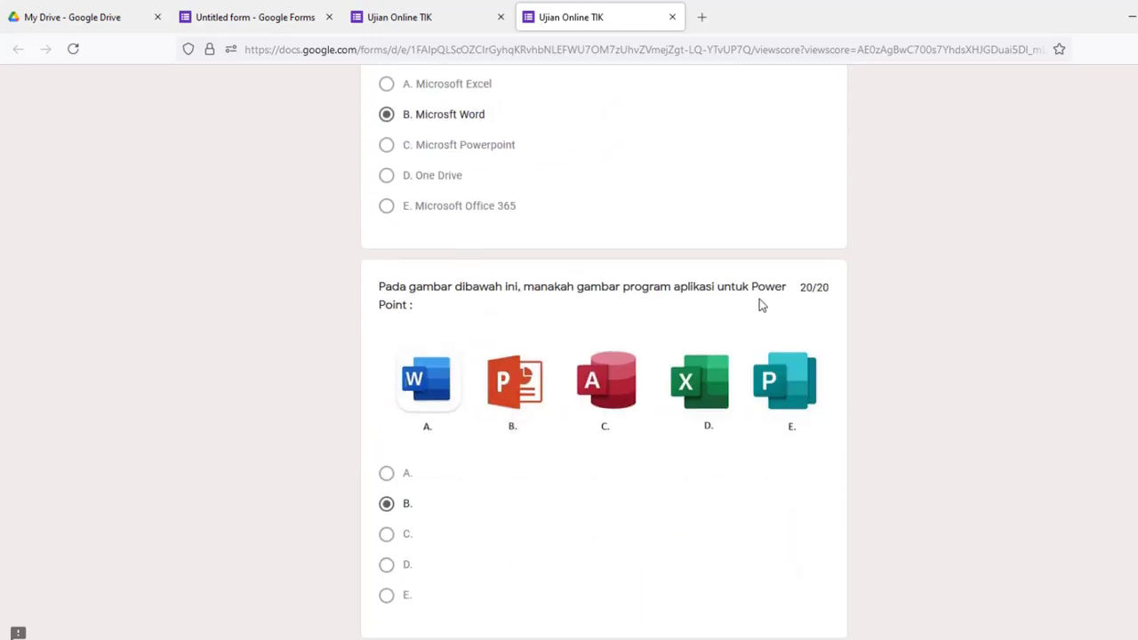
scroll(757, 306, down, 3)
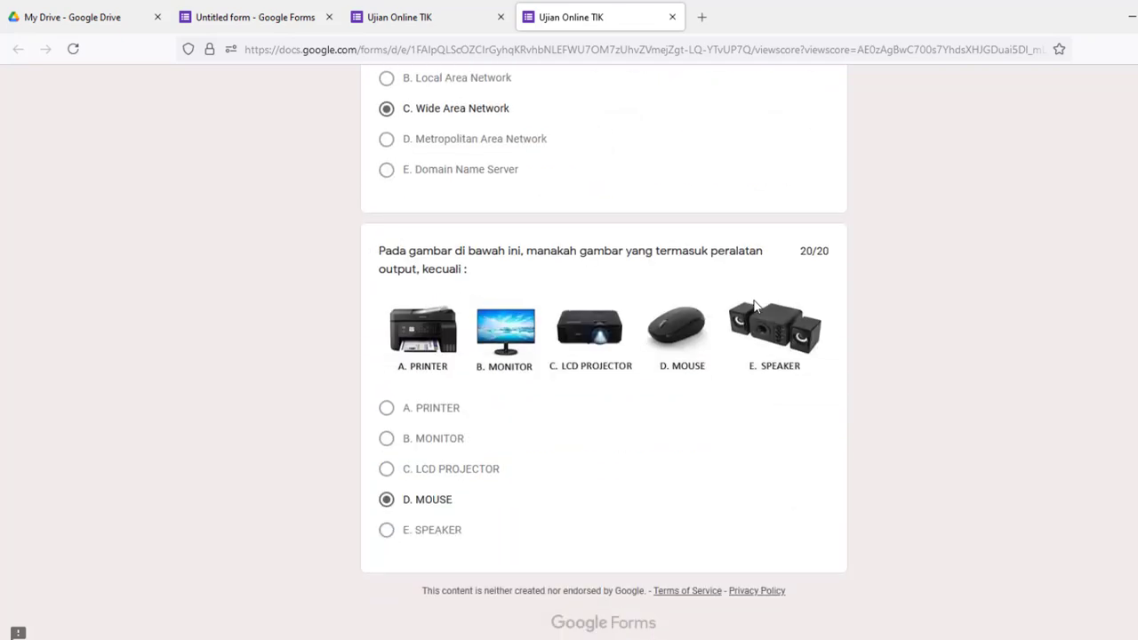
scroll(757, 307, up, 13)
scroll(755, 305, up, 12)
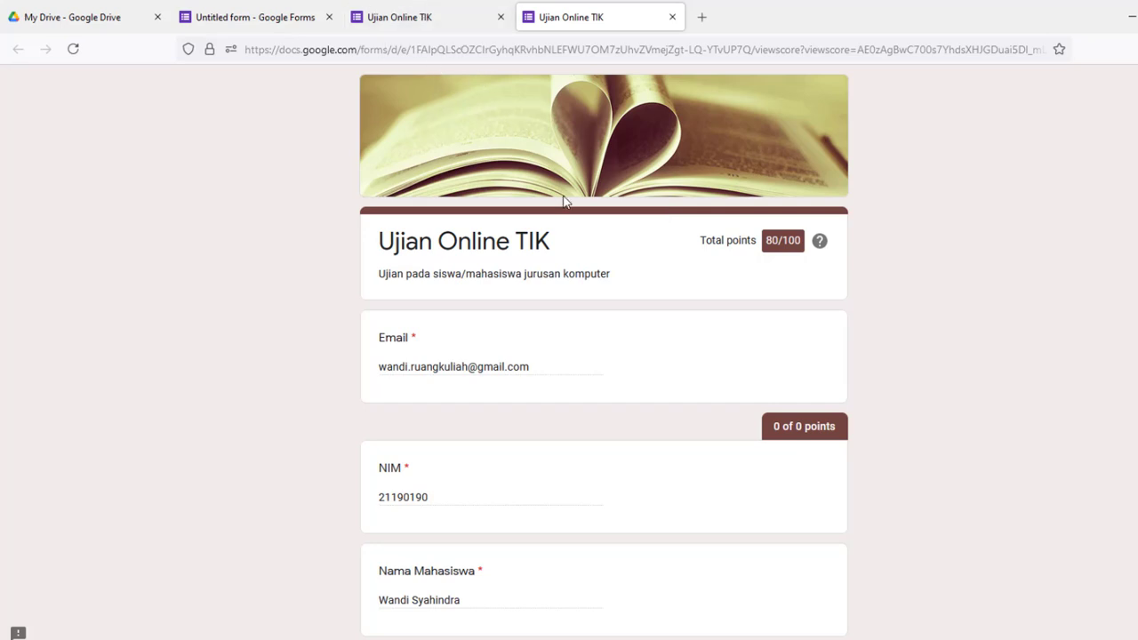
Return to the 'Ujian Online TIK' editor tab and scroll back to Section 1 of 2
click(420, 23)
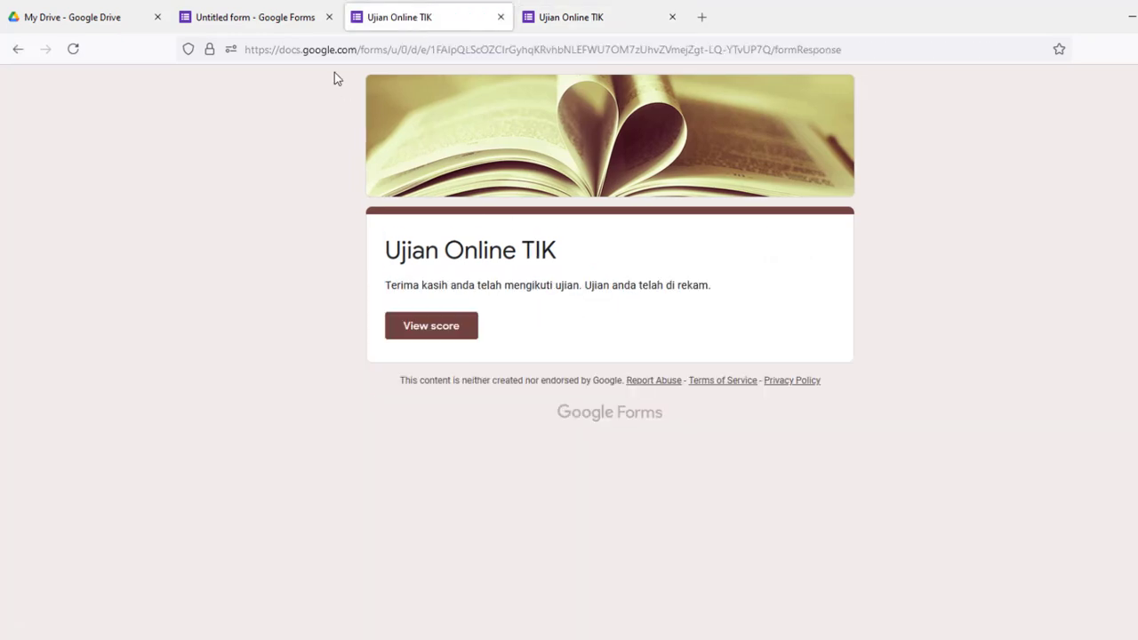
click(275, 22)
scroll(570, 461, down, 10)
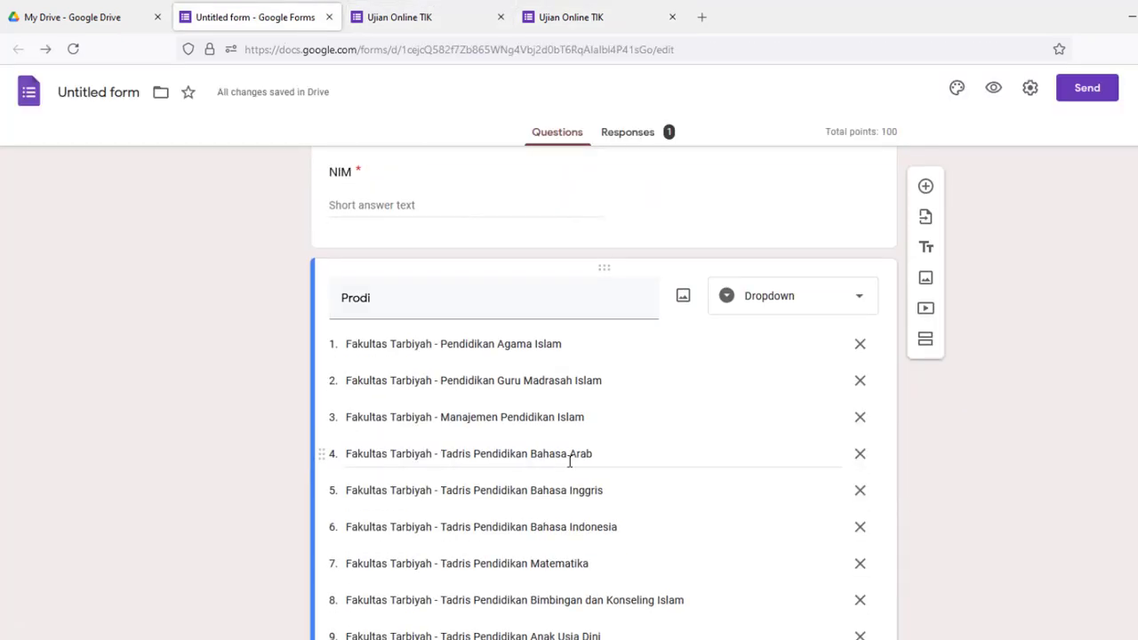
scroll(570, 461, down, 13)
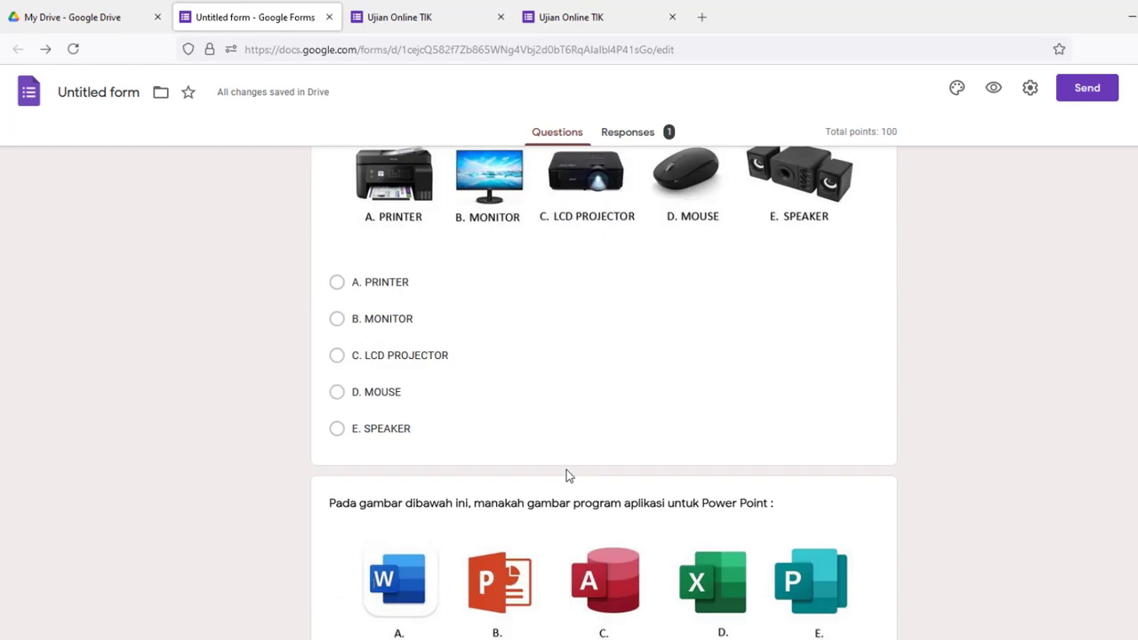
scroll(566, 469, down, 8)
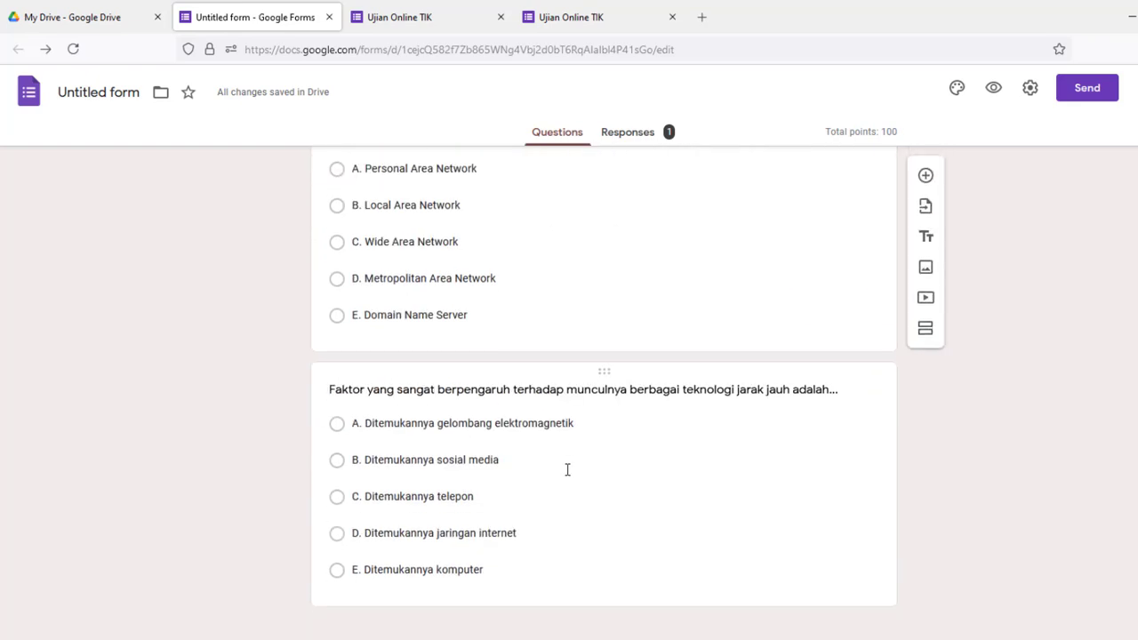
scroll(568, 471, up, 4)
scroll(567, 471, up, 15)
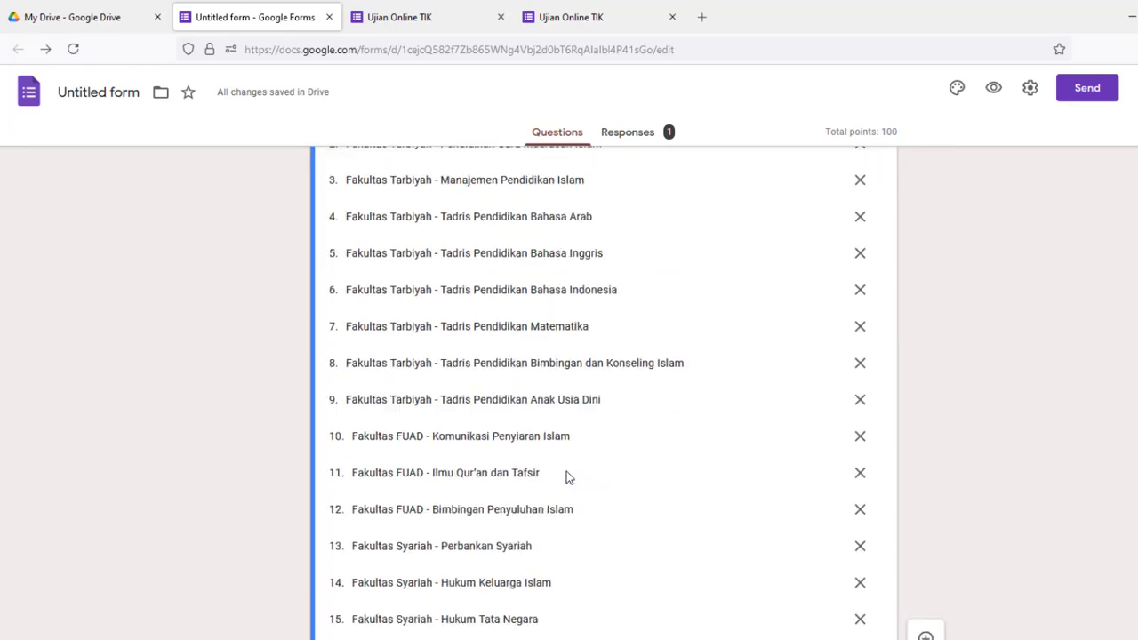
scroll(566, 476, up, 3)
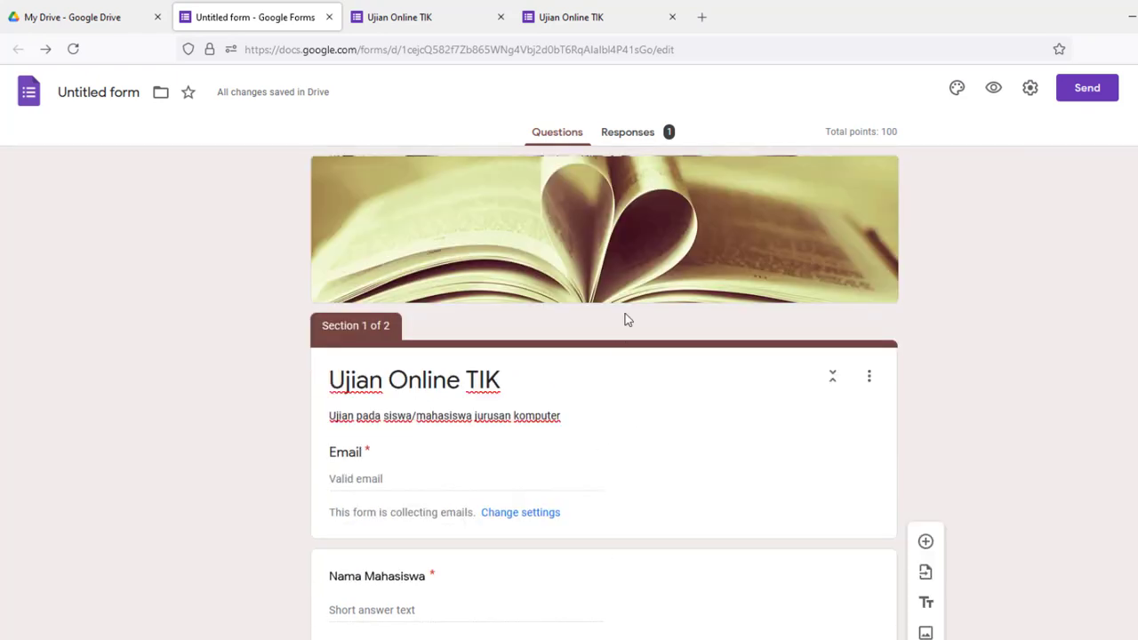